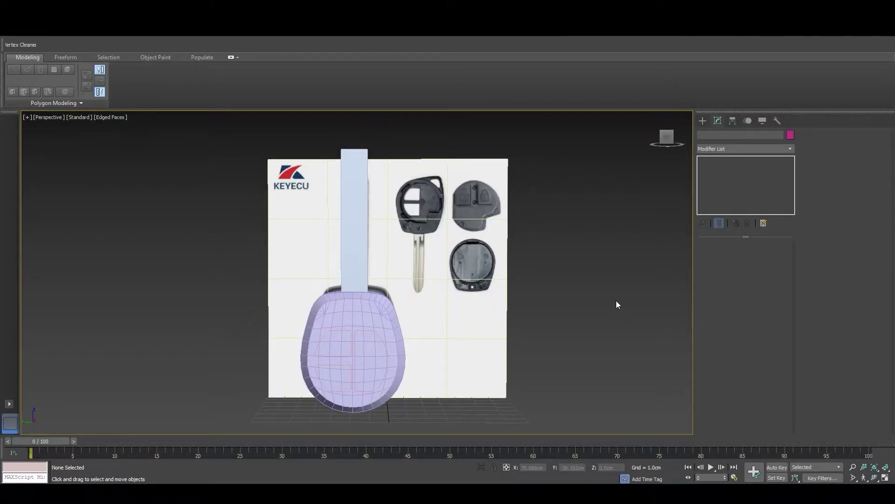
Zoom in on Plane001 and select a horizontal edge loop across its face
{"action": "mouse_move", "coordinate": [375, 328]}
{"action": "middle_mouse_down", "text": "alt"}
{"action": "mouse_move", "coordinate": [368, 351]}
{"action": "mouse_move", "coordinate": [344, 352]}
{"action": "mouse_move", "coordinate": [356, 354]}
{"action": "mouse_move", "coordinate": [380, 274]}
{"action": "mouse_move", "coordinate": [380, 320]}
{"action": "middle_mouse_up", "text": "alt"}
{"action": "scroll", "coordinate": [350, 351], "scroll_direction": "up", "scroll_amount": 3}
{"action": "scroll", "coordinate": [356, 351], "scroll_direction": "up", "scroll_amount": 3}
{"action": "scroll", "coordinate": [382, 308], "scroll_direction": "up", "scroll_amount": 2}
{"action": "left_click", "coordinate": [388, 299]}
{"action": "key", "text": "2"}
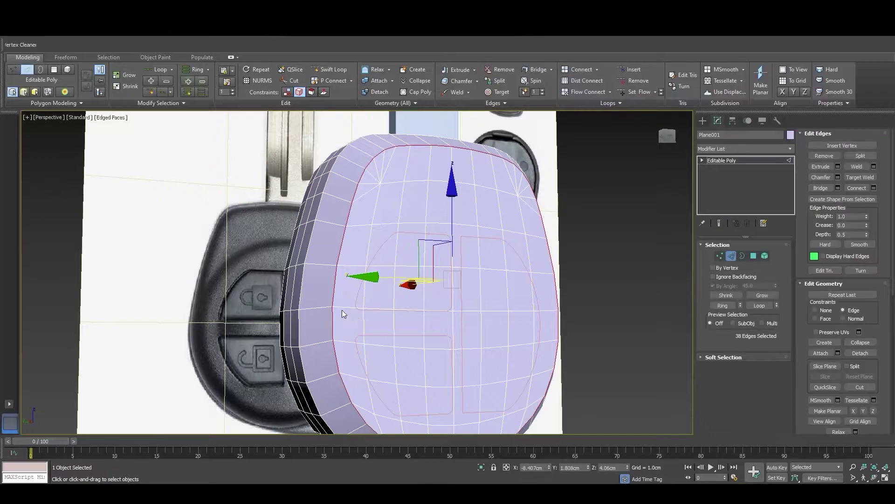
{"action": "double_click", "coordinate": [348, 309]}
{"action": "middle_click_drag", "start_coordinate": [355, 310], "coordinate": [420, 311], "text": "alt"}
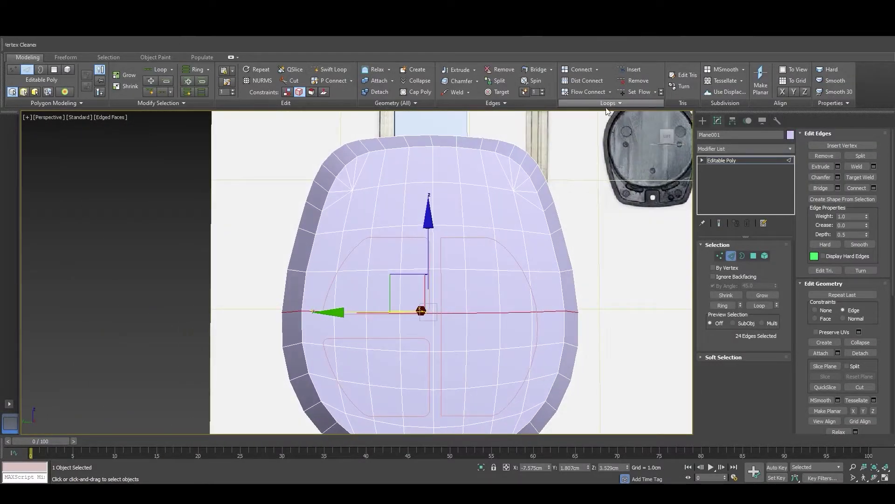
Relax the loop with Set Flow, move it, re-flow it, and raise it near the top corners
{"action": "left_click", "coordinate": [638, 92]}
{"action": "left_click_drag", "start_coordinate": [381, 311], "coordinate": [382, 353]}
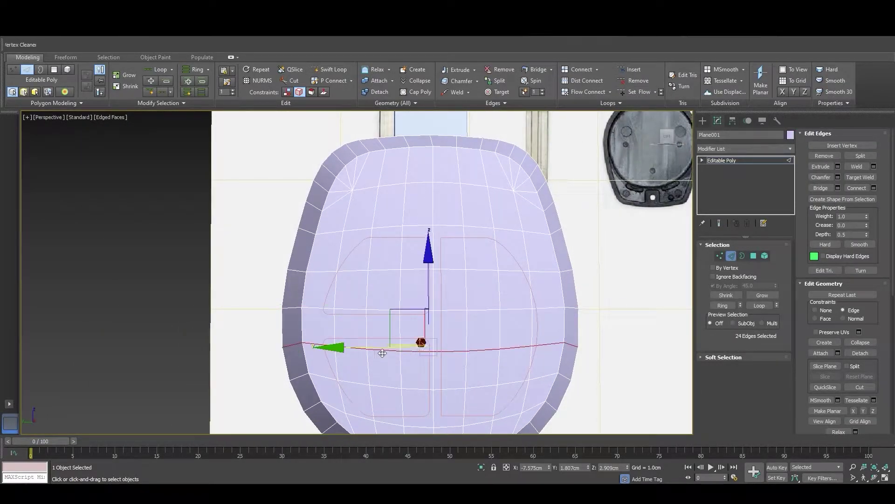
{"action": "left_click", "coordinate": [634, 92]}
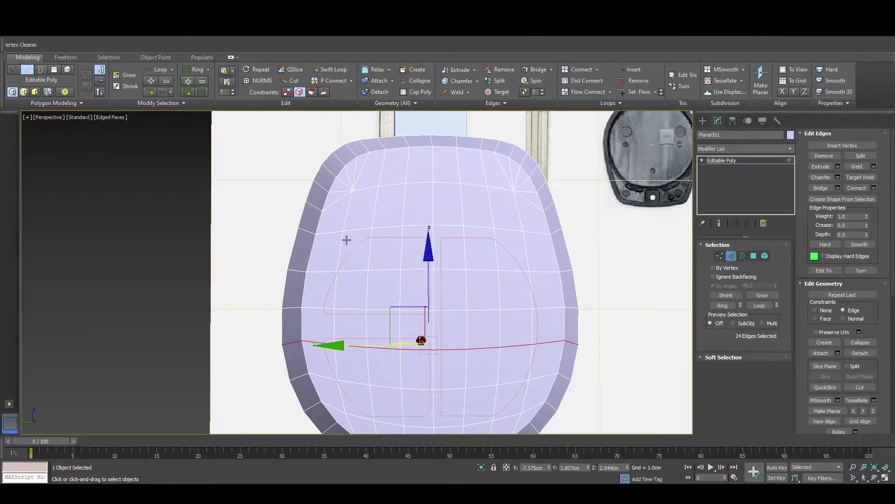
{"action": "left_click_drag", "start_coordinate": [339, 236], "coordinate": [338, 234]}
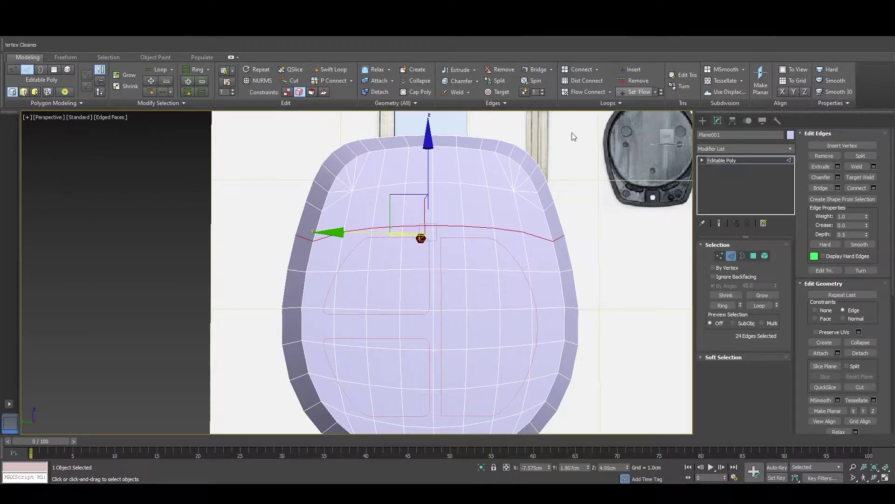
Select the short top-left corner edge loop and apply Set Flow to it
{"action": "mouse_move", "coordinate": [370, 336]}
{"action": "middle_mouse_down"}
{"action": "mouse_move", "coordinate": [360, 262]}
{"action": "mouse_move", "coordinate": [369, 275]}
{"action": "middle_mouse_up"}
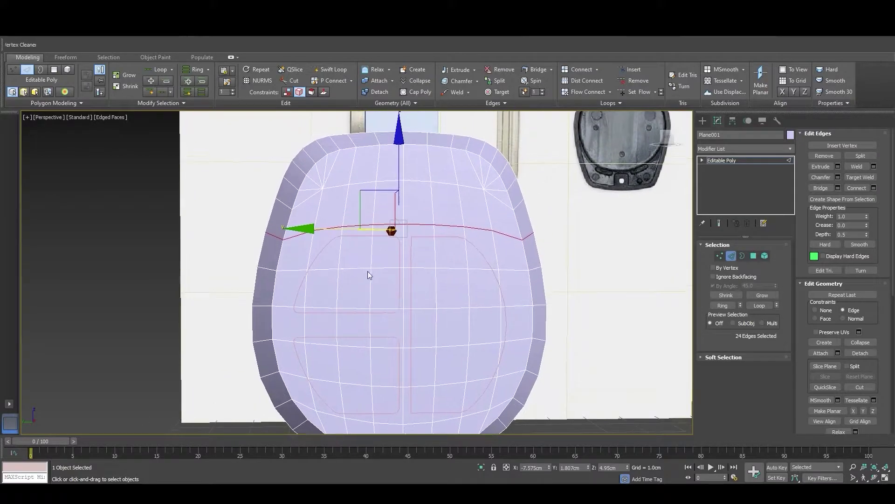
{"action": "double_click", "coordinate": [310, 196]}
{"action": "left_click", "coordinate": [633, 90]}
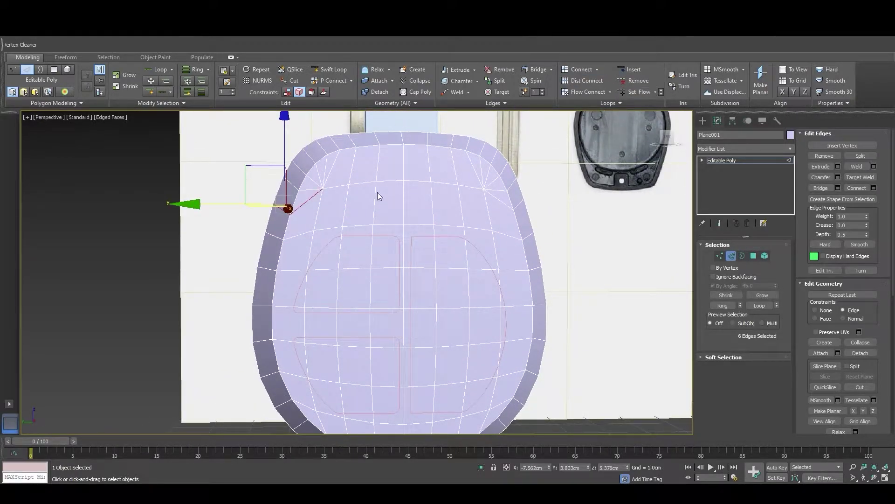
Select the fob's right-side vertices, set Constraints to None, then select Circle001
{"action": "key", "text": "1"}
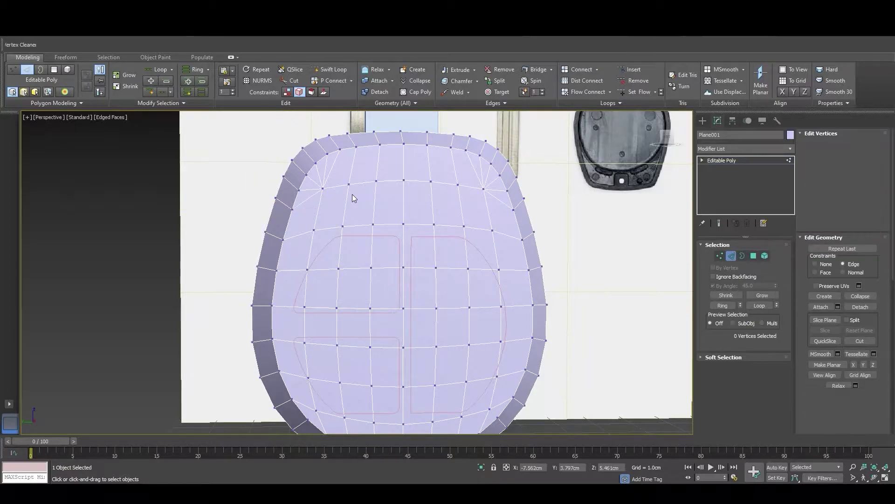
{"action": "key", "text": "1"}
{"action": "mouse_move", "coordinate": [520, 266]}
{"action": "middle_mouse_down", "text": "alt"}
{"action": "mouse_move", "coordinate": [500, 266]}
{"action": "mouse_move", "coordinate": [516, 276]}
{"action": "mouse_move", "coordinate": [591, 272]}
{"action": "mouse_move", "coordinate": [516, 188]}
{"action": "mouse_move", "coordinate": [480, 183]}
{"action": "middle_mouse_up", "text": "alt"}
{"action": "key", "text": "1"}
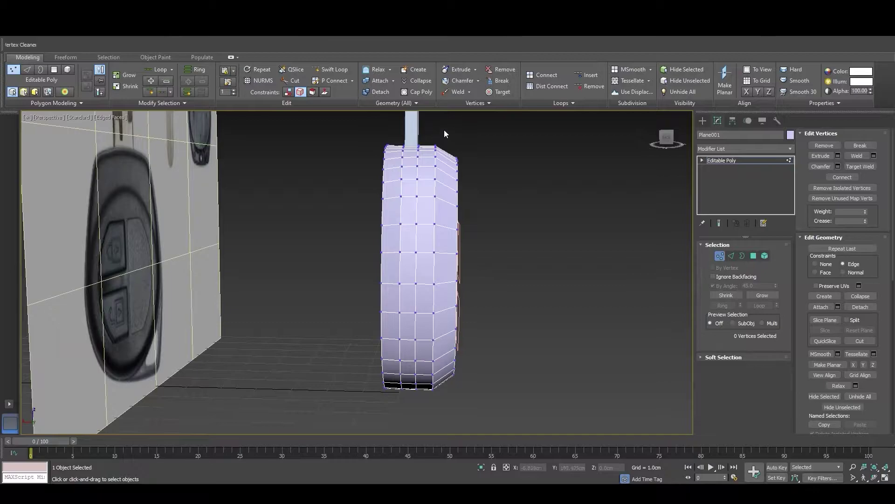
{"action": "left_click_drag", "start_coordinate": [520, 328], "coordinate": [529, 336]}
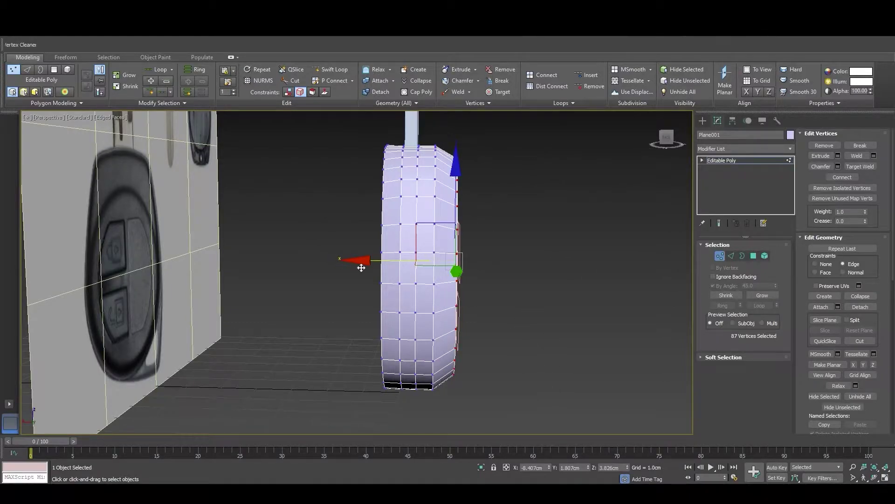
{"action": "left_click_drag", "start_coordinate": [358, 266], "coordinate": [365, 268]}
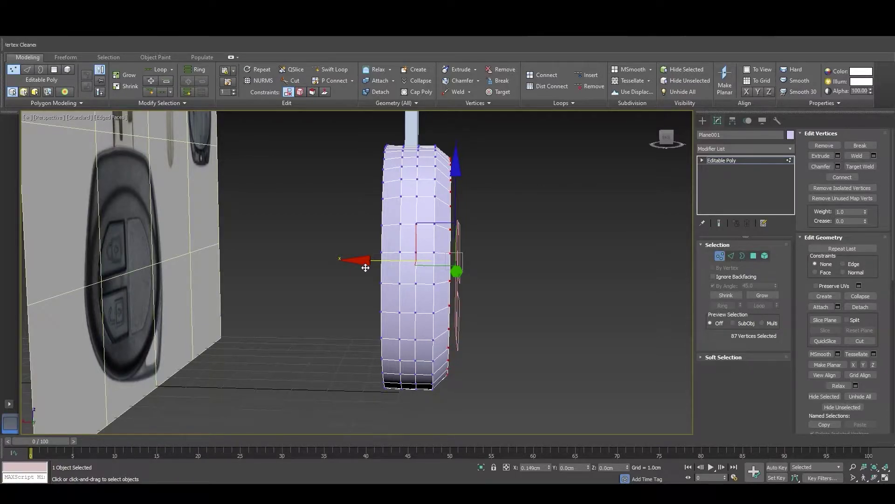
{"action": "mouse_move", "coordinate": [365, 267]}
{"action": "middle_mouse_down", "text": "alt"}
{"action": "mouse_move", "coordinate": [394, 319]}
{"action": "mouse_move", "coordinate": [338, 282]}
{"action": "mouse_move", "coordinate": [497, 260]}
{"action": "middle_mouse_up", "text": "alt"}
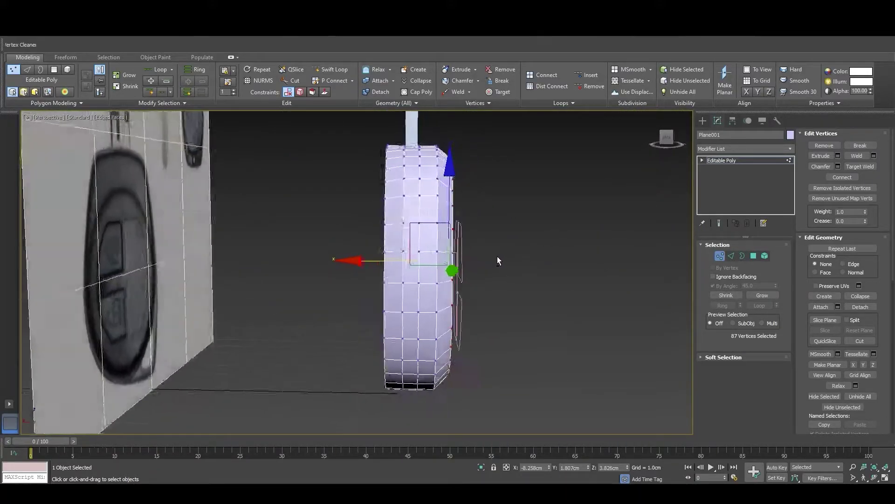
{"action": "left_click", "coordinate": [467, 257]}
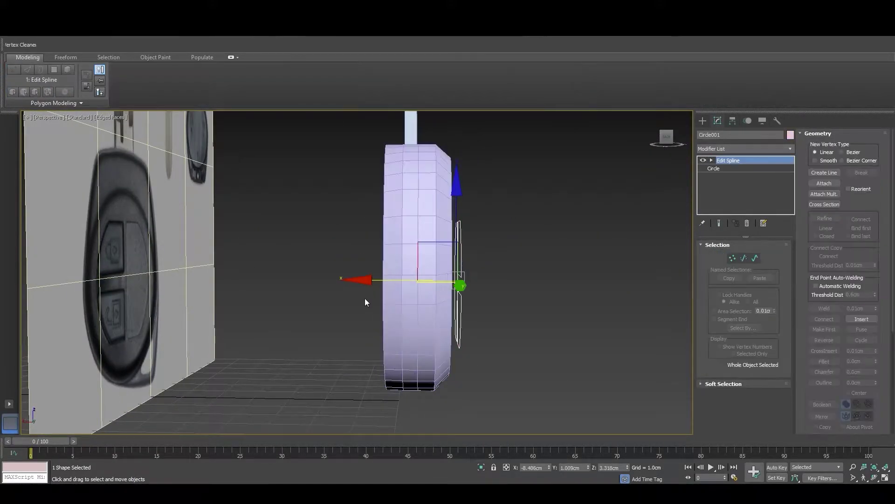
Nudge Circle001 slightly along X
{"action": "left_click_drag", "start_coordinate": [376, 284], "coordinate": [377, 284]}
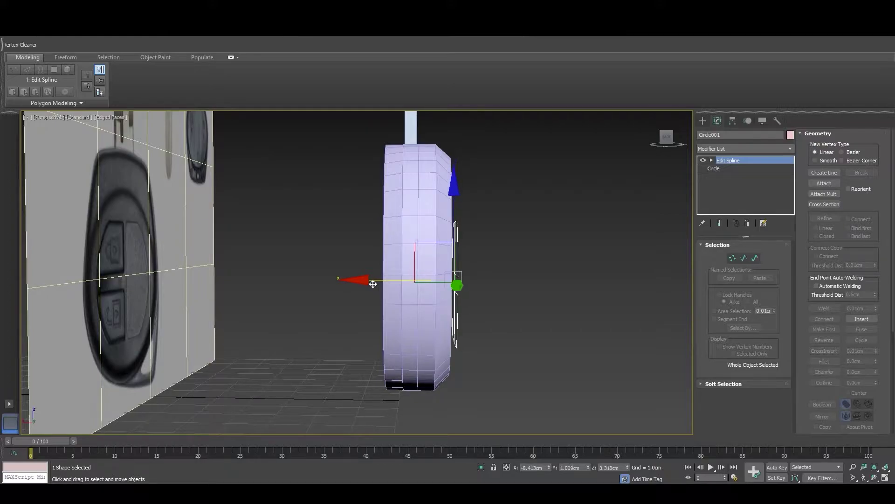
{"action": "mouse_move", "coordinate": [376, 284]}
{"action": "middle_mouse_down", "text": "alt"}
{"action": "mouse_move", "coordinate": [474, 285]}
{"action": "mouse_move", "coordinate": [401, 280]}
{"action": "mouse_move", "coordinate": [435, 270]}
{"action": "mouse_move", "coordinate": [446, 280]}
{"action": "mouse_move", "coordinate": [457, 266]}
{"action": "mouse_move", "coordinate": [450, 267]}
{"action": "middle_mouse_up", "text": "alt"}
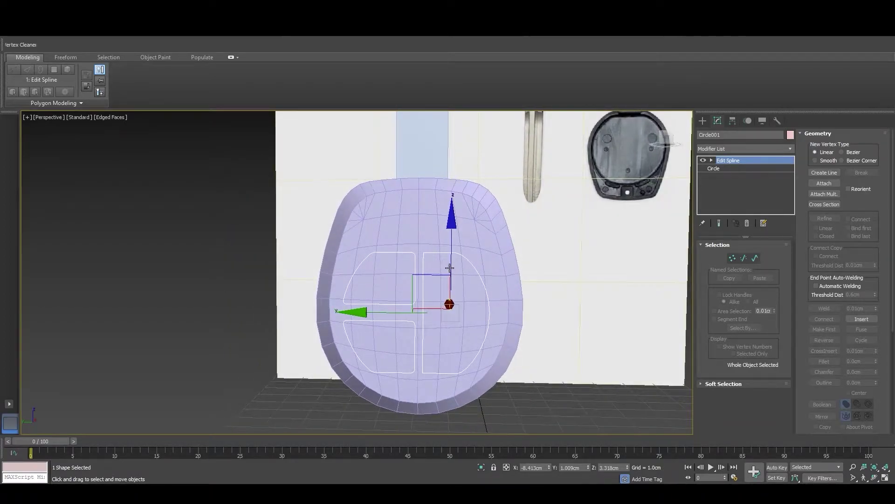
{"action": "middle_click_drag", "start_coordinate": [449, 267], "coordinate": [450, 267], "text": "alt"}
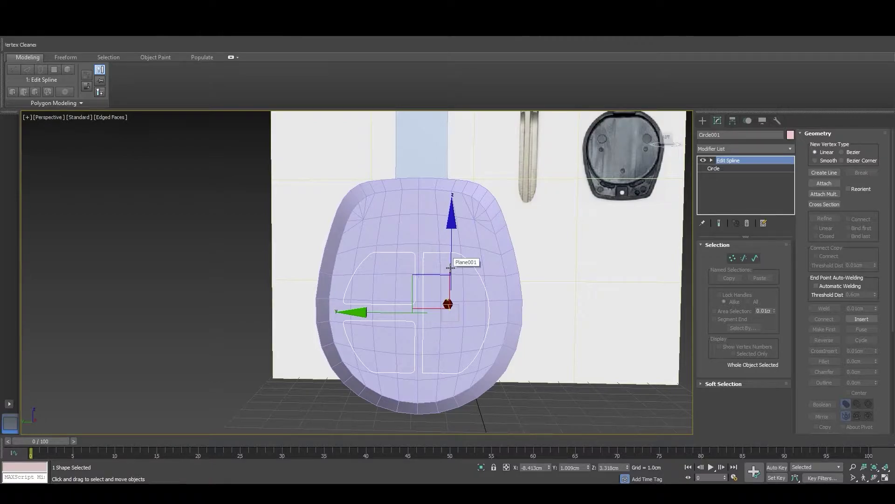
Save the scene as Key_V02 in the scenes folder
{"action": "key", "text": "ctrl+shift+s"}
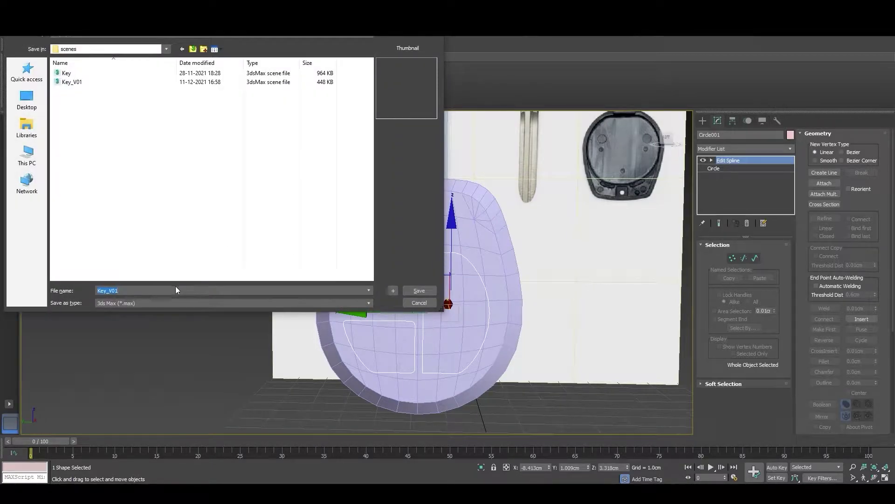
{"action": "key", "text": "BackSpace"}
{"action": "type", "text": "2"}
{"action": "key", "text": "Return"}
{"action": "mouse_move", "coordinate": [185, 299]}
{"action": "middle_mouse_down", "text": "alt"}
{"action": "mouse_move", "coordinate": [239, 301]}
{"action": "mouse_move", "coordinate": [163, 299]}
{"action": "mouse_move", "coordinate": [268, 301]}
{"action": "mouse_move", "coordinate": [243, 307]}
{"action": "middle_mouse_up", "text": "alt"}
Select the fob body's whole front border edge loop
{"action": "left_click", "coordinate": [371, 213]}
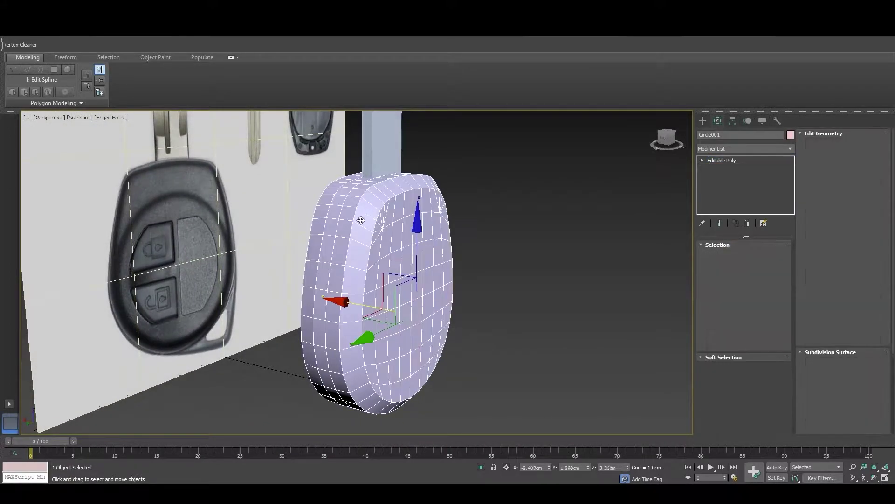
{"action": "key", "text": "2"}
{"action": "double_click", "coordinate": [372, 191]}
{"action": "middle_click_drag", "start_coordinate": [371, 191], "coordinate": [406, 210], "text": "alt"}
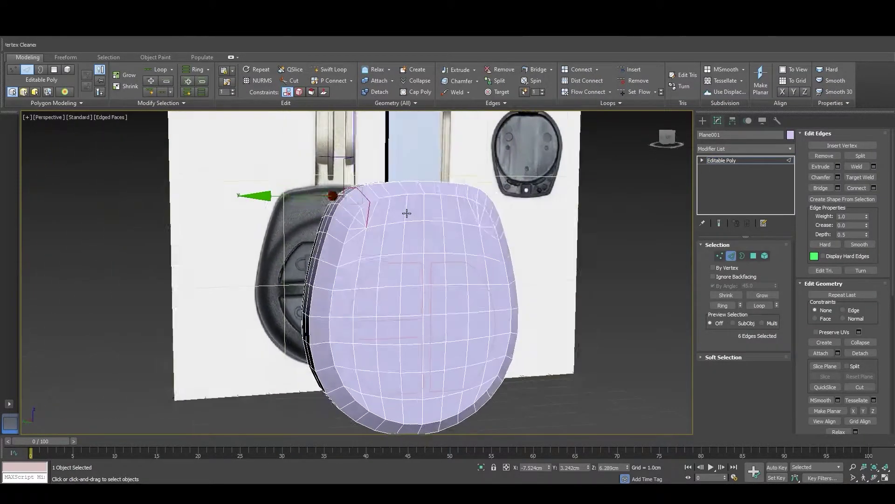
{"action": "scroll", "coordinate": [406, 210], "scroll_direction": "up", "scroll_amount": 5}
{"action": "mouse_move", "coordinate": [344, 206]}
{"action": "middle_mouse_down", "text": "alt"}
{"action": "mouse_move", "coordinate": [334, 232]}
{"action": "mouse_move", "coordinate": [376, 219]}
{"action": "middle_mouse_up", "text": "alt"}
{"action": "double_click", "coordinate": [334, 219]}
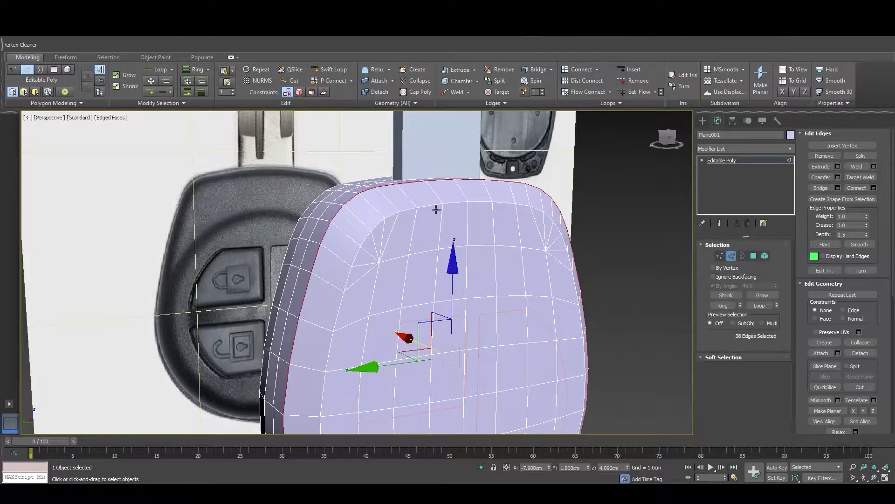
Add a Chamfer modifier narrowed to about 3.044 cm, topped by an Edit Poly modifier
{"action": "left_click", "coordinate": [732, 144]}
{"action": "scroll", "coordinate": [730, 160], "scroll_direction": "down", "scroll_amount": 2}
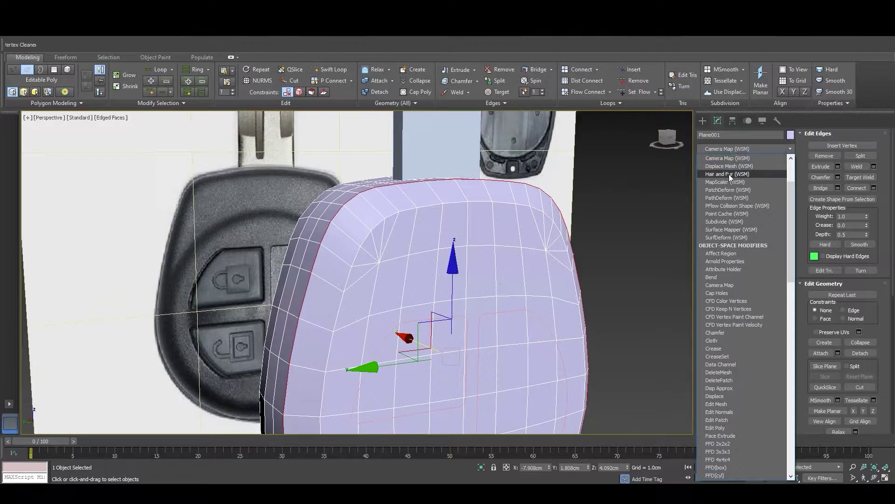
{"action": "left_click", "coordinate": [722, 208]}
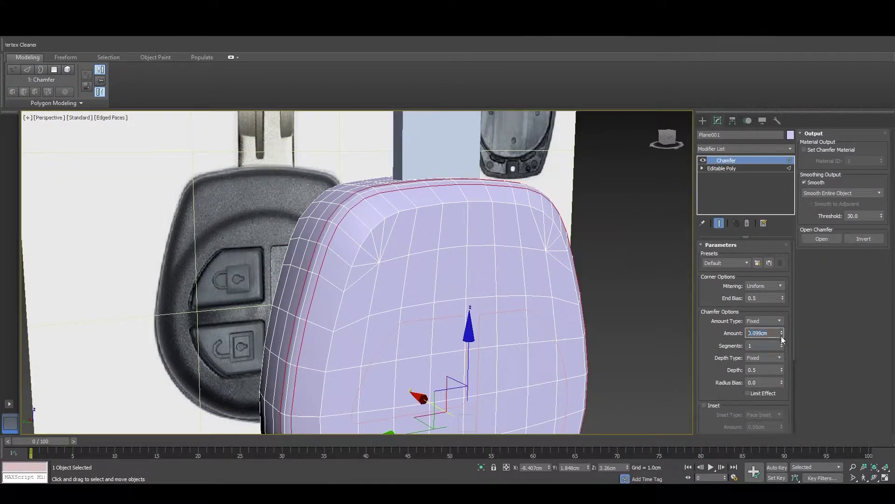
{"action": "left_click_drag", "start_coordinate": [783, 379], "coordinate": [779, 57]}
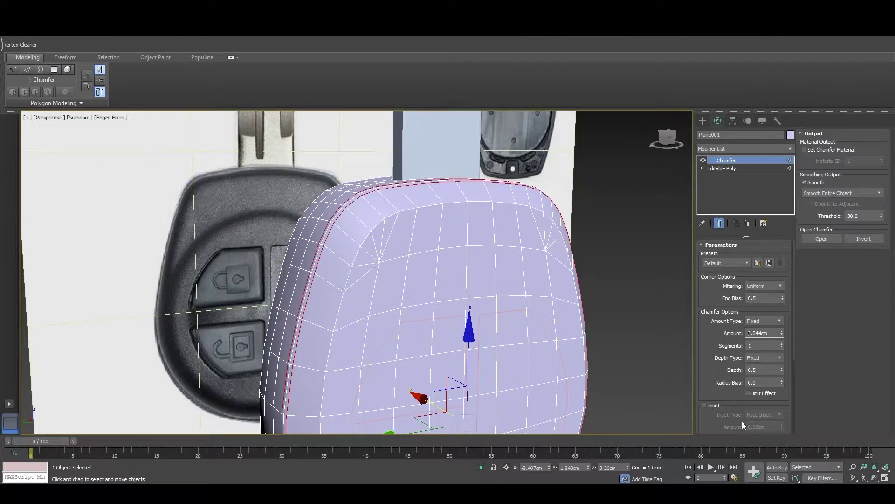
{"action": "left_click", "coordinate": [732, 153]}
{"action": "key", "text": "e"}
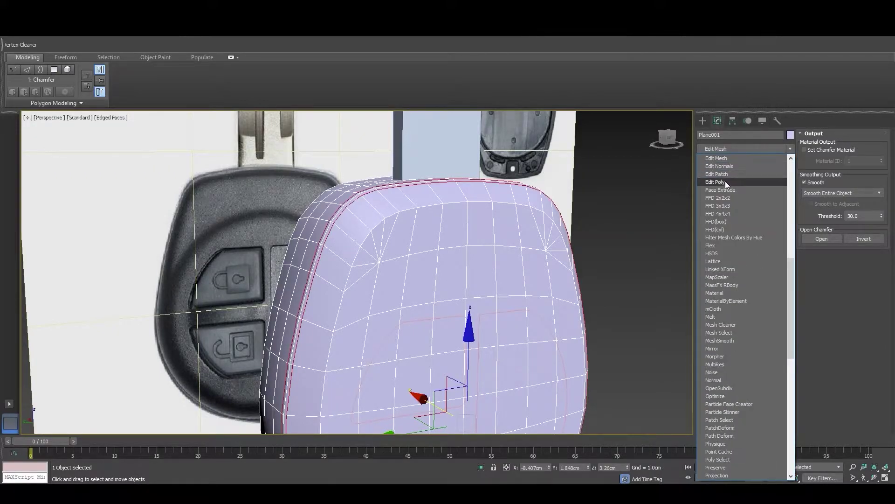
{"action": "left_click", "coordinate": [726, 181]}
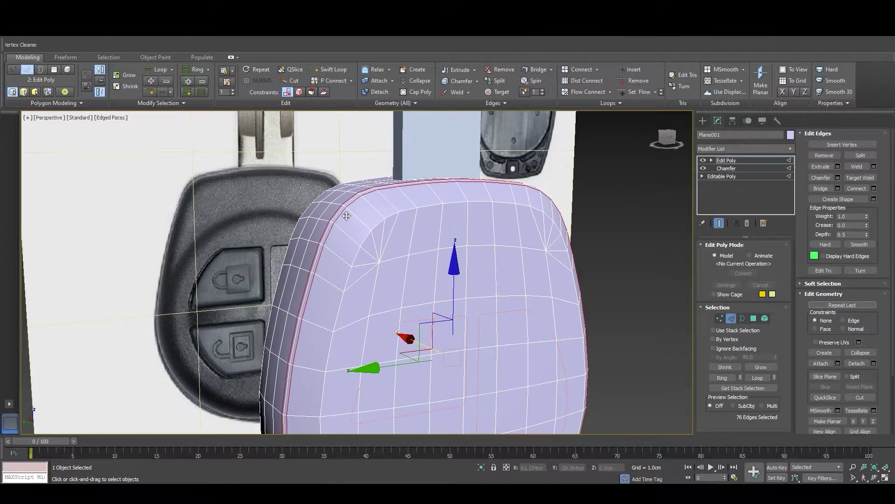
Select the polygon loop along the rounded edge and scale it into a thin strip
{"action": "double_click", "coordinate": [347, 216]}
{"action": "key", "text": "r"}
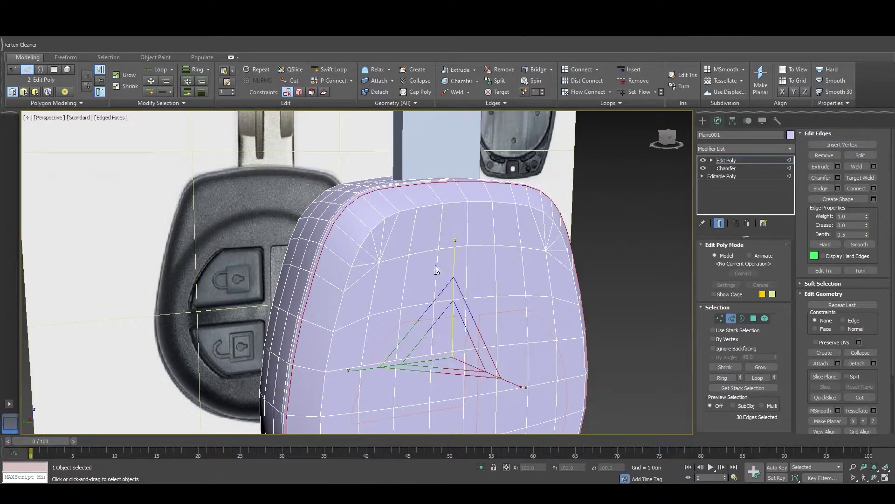
{"action": "mouse_move", "coordinate": [435, 264]}
{"action": "middle_mouse_down", "text": "alt"}
{"action": "mouse_move", "coordinate": [402, 271]}
{"action": "mouse_move", "coordinate": [415, 259]}
{"action": "mouse_move", "coordinate": [399, 261]}
{"action": "mouse_move", "coordinate": [465, 256]}
{"action": "middle_mouse_up", "text": "alt"}
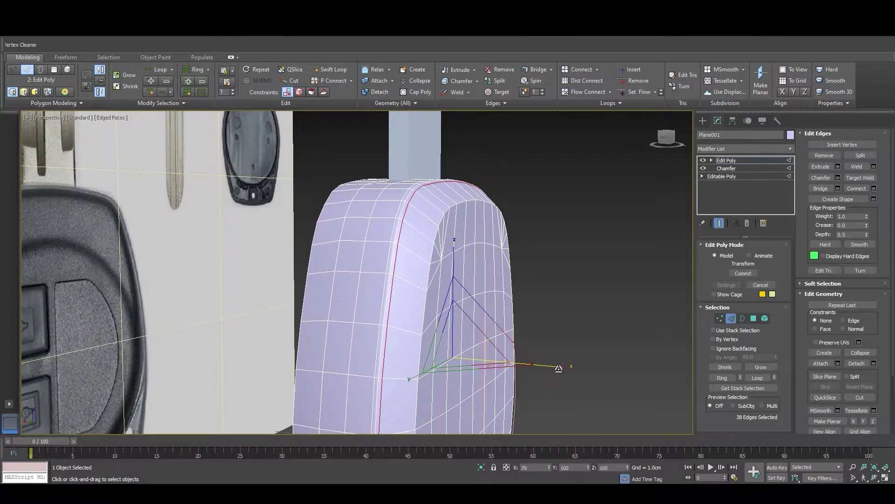
{"action": "key", "text": "4"}
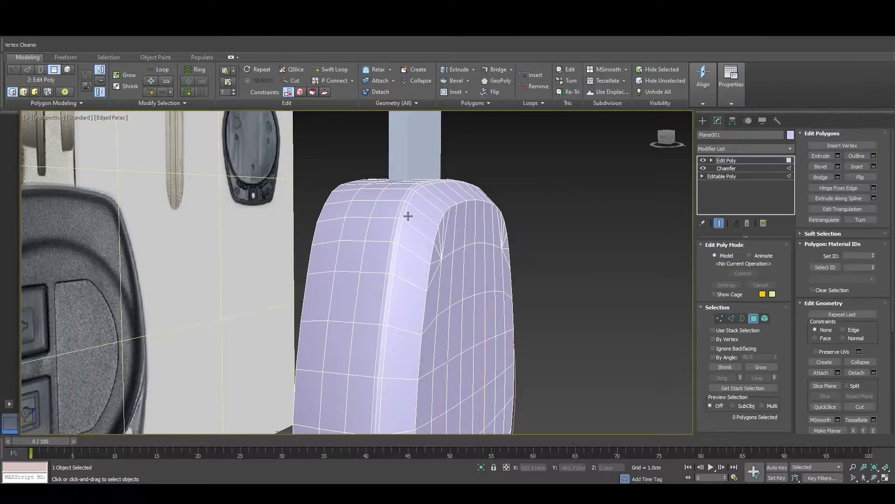
{"action": "left_click", "coordinate": [405, 215]}
{"action": "left_click", "coordinate": [405, 231], "text": "shift"}
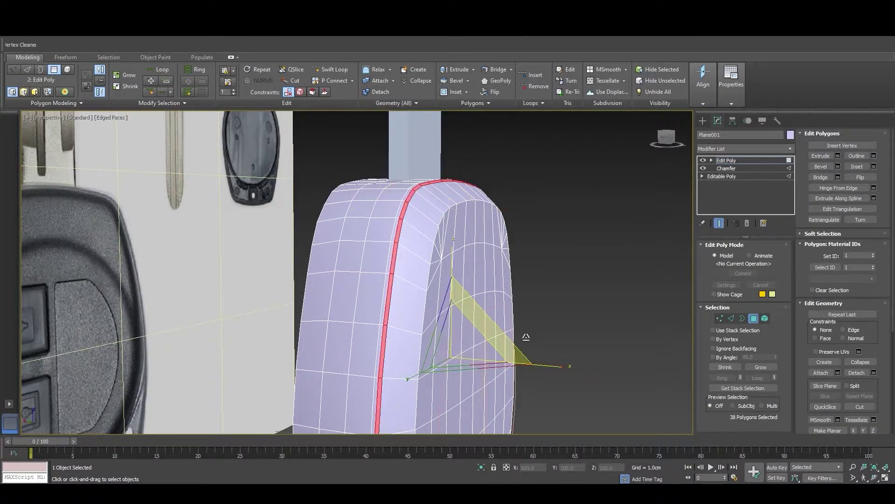
{"action": "left_click_drag", "start_coordinate": [563, 369], "coordinate": [421, 329]}
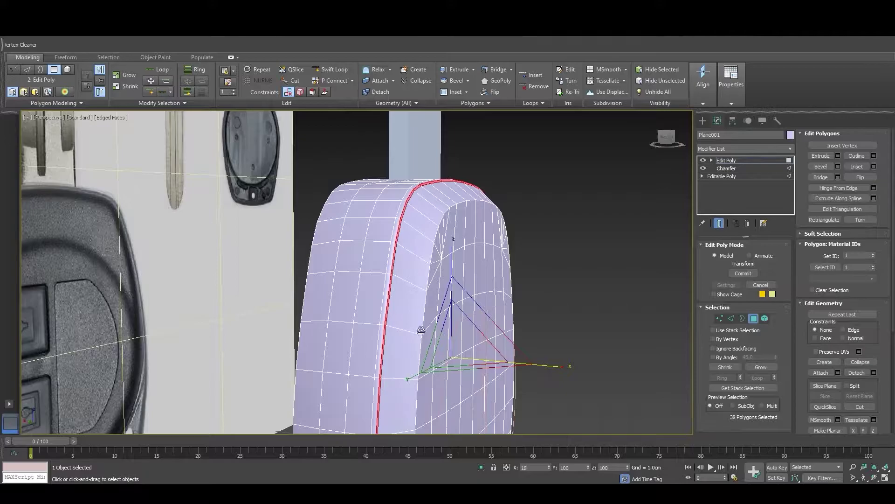
Nudge the 38 selected polygons slightly along X
{"action": "key", "text": "w"}
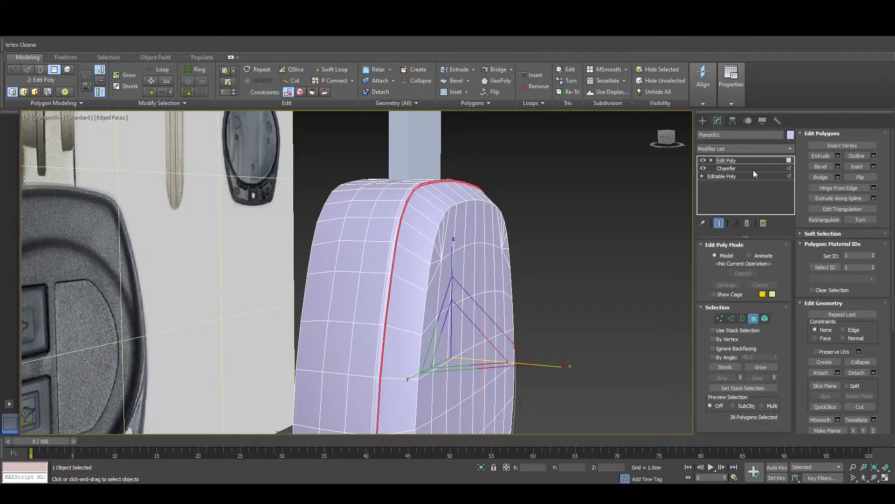
{"action": "mouse_move", "coordinate": [326, 327]}
{"action": "middle_mouse_down", "text": "alt"}
{"action": "mouse_move", "coordinate": [360, 348]}
{"action": "mouse_move", "coordinate": [422, 333]}
{"action": "middle_mouse_up", "text": "alt"}
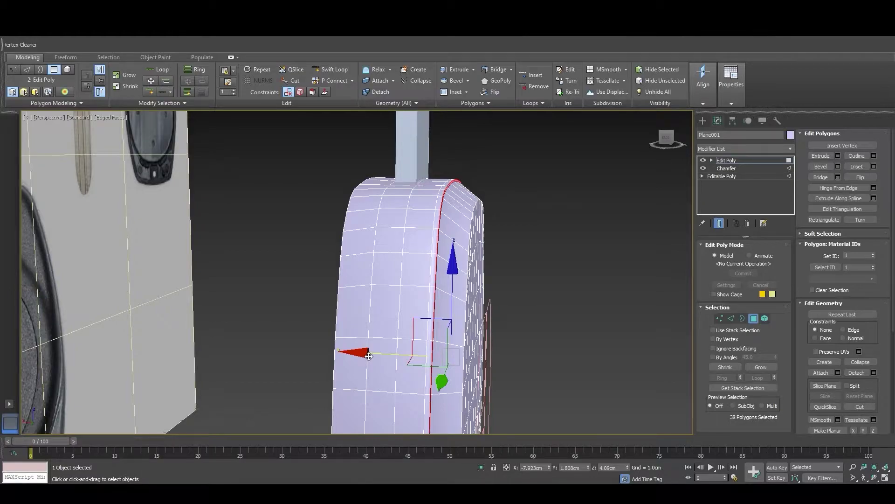
{"action": "mouse_move", "coordinate": [369, 356]}
{"action": "middle_mouse_down", "text": "alt"}
{"action": "mouse_move", "coordinate": [475, 309]}
{"action": "mouse_move", "coordinate": [536, 312]}
{"action": "middle_mouse_up", "text": "alt"}
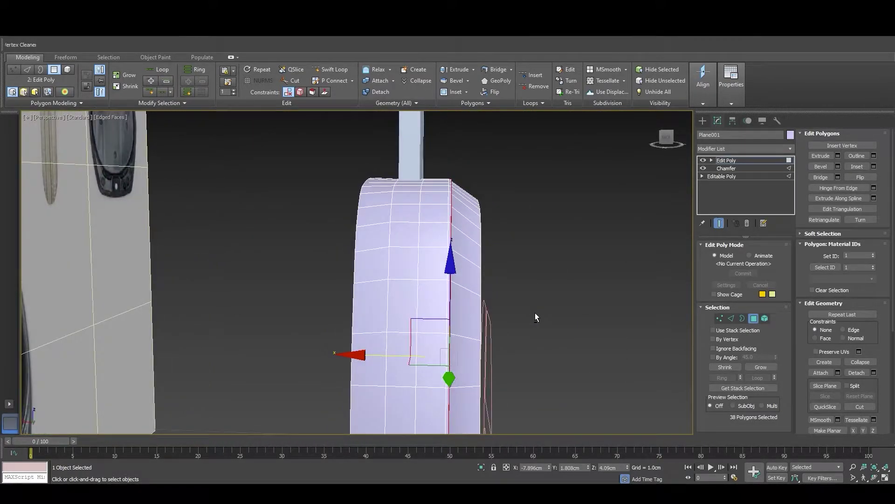
{"action": "left_click_drag", "start_coordinate": [419, 360], "coordinate": [422, 359]}
{"action": "middle_click_drag", "start_coordinate": [422, 359], "coordinate": [506, 356], "text": "alt"}
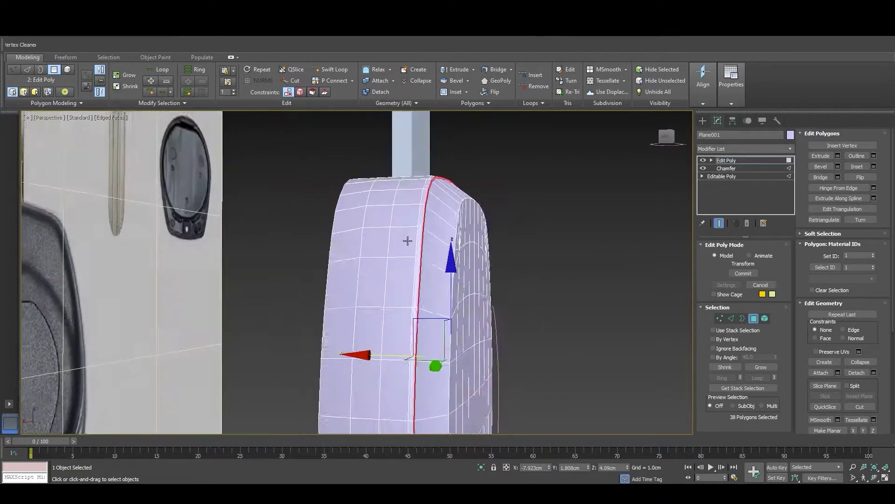
Select the closed edge loop around the fob's front face
{"action": "mouse_move", "coordinate": [376, 245]}
{"action": "middle_mouse_down", "text": "alt"}
{"action": "mouse_move", "coordinate": [418, 232]}
{"action": "mouse_move", "coordinate": [471, 335]}
{"action": "mouse_move", "coordinate": [463, 319]}
{"action": "mouse_move", "coordinate": [485, 324]}
{"action": "mouse_move", "coordinate": [411, 304]}
{"action": "mouse_move", "coordinate": [410, 311]}
{"action": "mouse_move", "coordinate": [467, 323]}
{"action": "mouse_move", "coordinate": [466, 359]}
{"action": "mouse_move", "coordinate": [424, 316]}
{"action": "mouse_move", "coordinate": [416, 366]}
{"action": "middle_mouse_up", "text": "alt"}
{"action": "key", "text": "2"}
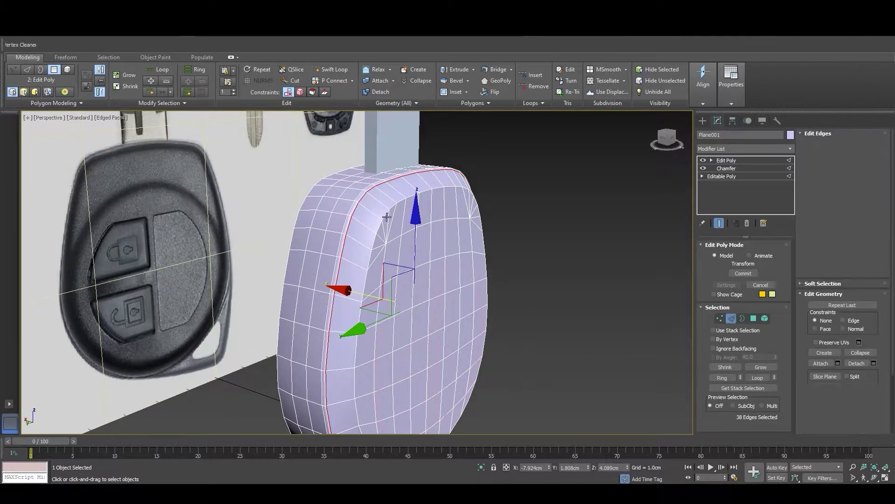
{"action": "left_click", "coordinate": [396, 209]}
{"action": "double_click", "coordinate": [397, 209]}
{"action": "middle_click_drag", "start_coordinate": [499, 233], "coordinate": [477, 236], "text": "alt"}
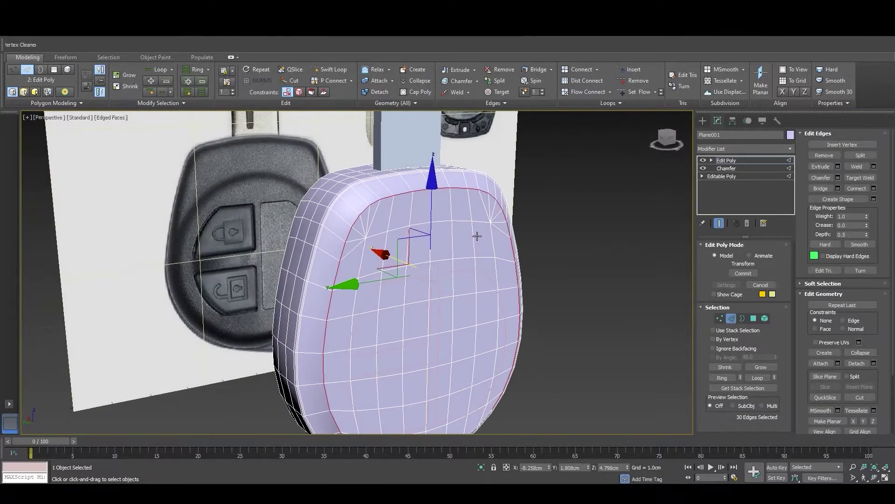
{"action": "mouse_move", "coordinate": [527, 297]}
{"action": "middle_mouse_down", "text": "alt"}
{"action": "mouse_move", "coordinate": [510, 296]}
{"action": "mouse_move", "coordinate": [500, 248]}
{"action": "mouse_move", "coordinate": [472, 303]}
{"action": "middle_mouse_up", "text": "alt"}
{"action": "double_click", "coordinate": [338, 368], "text": "ctrl"}
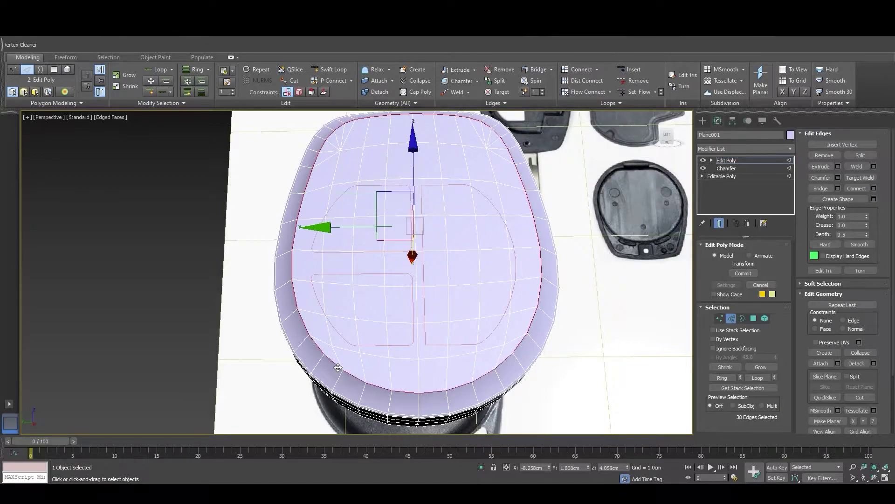
{"action": "middle_click_drag", "start_coordinate": [547, 286], "coordinate": [547, 298], "text": "alt"}
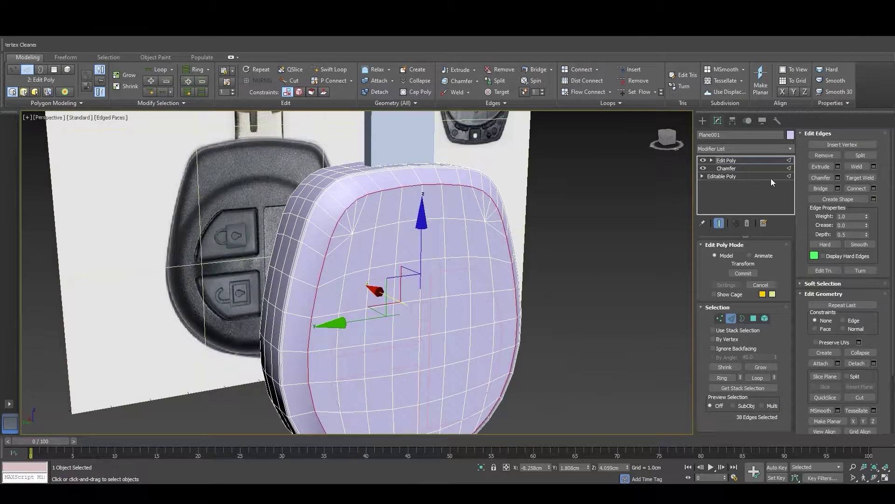
Add a Chamfer modifier and set its Amount to 0.162 cm in see-through Left view
{"action": "left_click", "coordinate": [748, 150]}
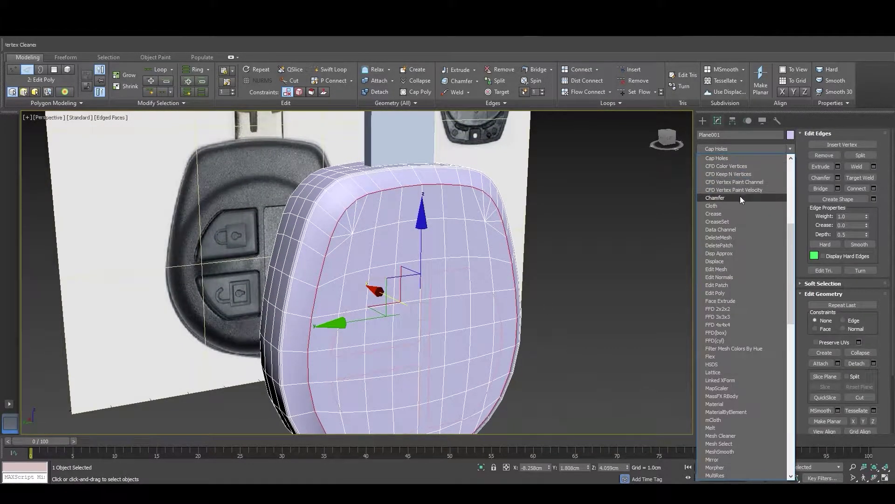
{"action": "left_click", "coordinate": [740, 196]}
{"action": "middle_click_drag", "start_coordinate": [621, 222], "coordinate": [601, 222], "text": "alt"}
{"action": "key", "text": "f"}
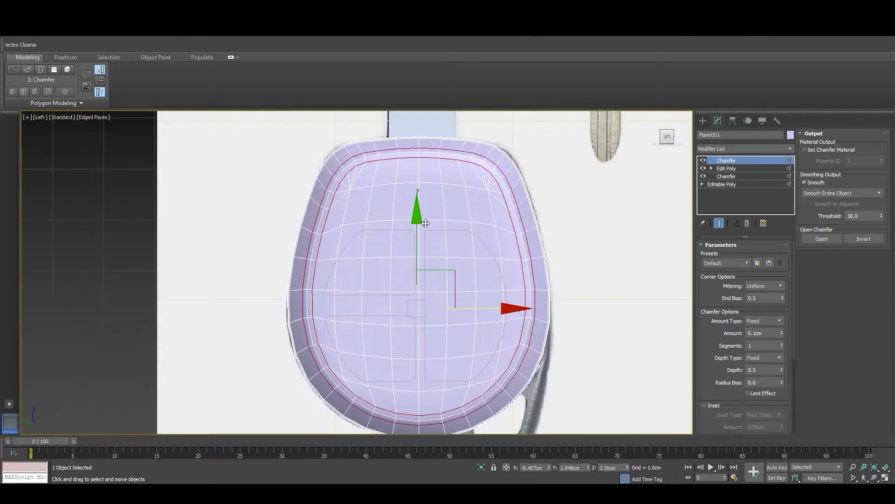
{"action": "key", "text": "alt+x"}
{"action": "key", "text": "l"}
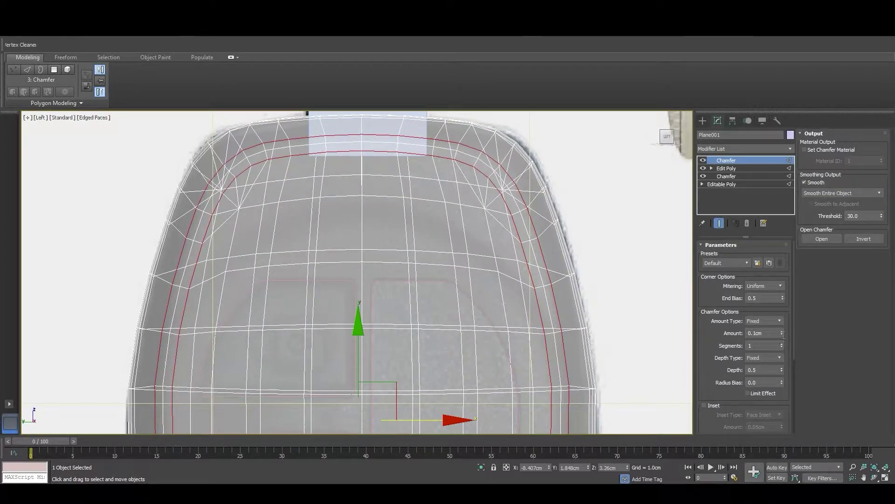
{"action": "mouse_move", "coordinate": [782, 332]}
{"action": "left_mouse_down"}
{"action": "mouse_move", "coordinate": [806, 193]}
{"action": "mouse_move", "coordinate": [844, 111]}
{"action": "left_mouse_up"}
{"action": "scroll", "coordinate": [396, 196], "scroll_direction": "down", "scroll_amount": 3}
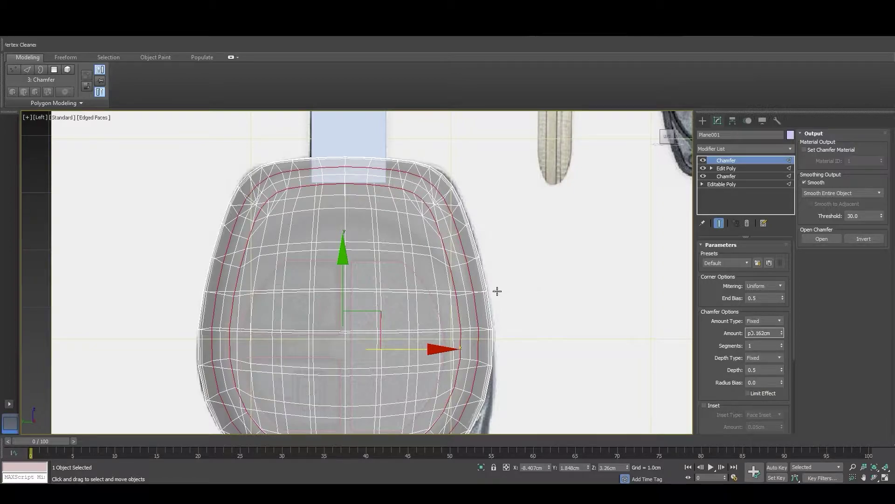
Try 2 chamfer segments, then set Segments back to 1
{"action": "key", "text": "p"}
{"action": "key", "text": "alt+x"}
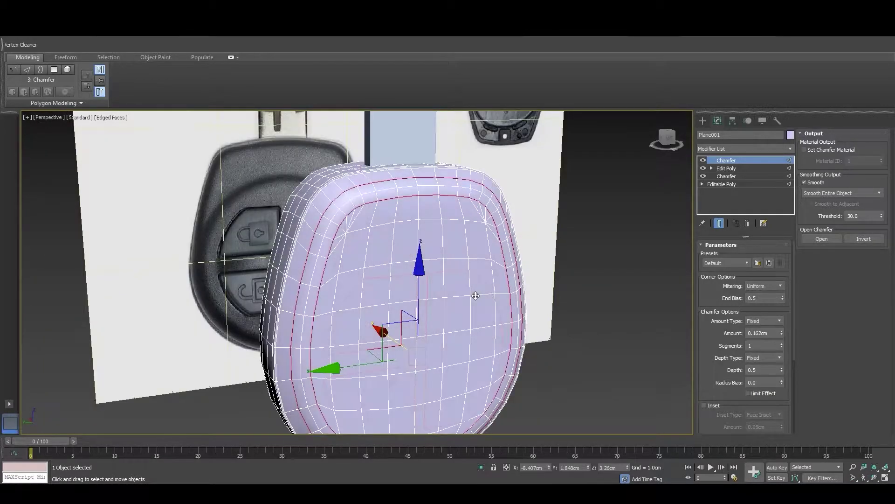
{"action": "mouse_move", "coordinate": [476, 295]}
{"action": "middle_mouse_down", "text": "alt"}
{"action": "mouse_move", "coordinate": [476, 317]}
{"action": "mouse_move", "coordinate": [456, 326]}
{"action": "mouse_move", "coordinate": [480, 332]}
{"action": "mouse_move", "coordinate": [471, 289]}
{"action": "mouse_move", "coordinate": [509, 334]}
{"action": "mouse_move", "coordinate": [501, 289]}
{"action": "mouse_move", "coordinate": [506, 349]}
{"action": "middle_mouse_up", "text": "alt"}
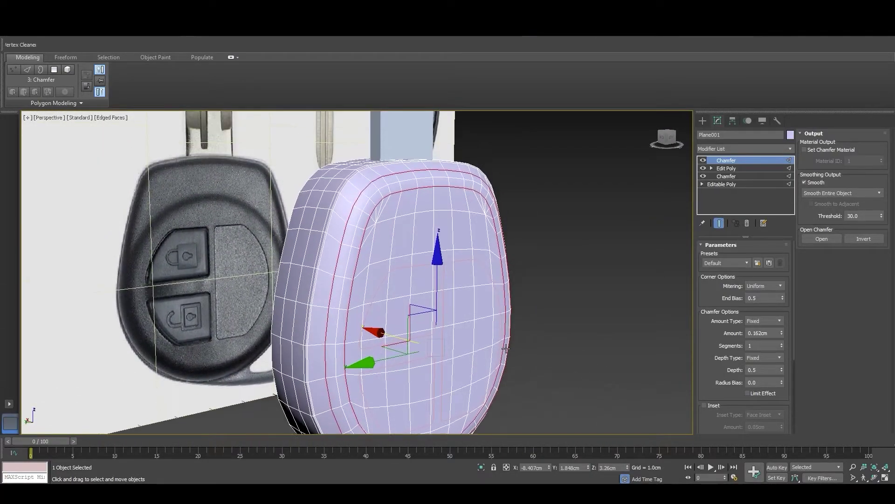
{"action": "left_click", "coordinate": [781, 343]}
{"action": "mouse_move", "coordinate": [634, 329]}
{"action": "middle_mouse_down", "text": "alt"}
{"action": "mouse_move", "coordinate": [518, 328]}
{"action": "mouse_move", "coordinate": [594, 331]}
{"action": "middle_mouse_up", "text": "alt"}
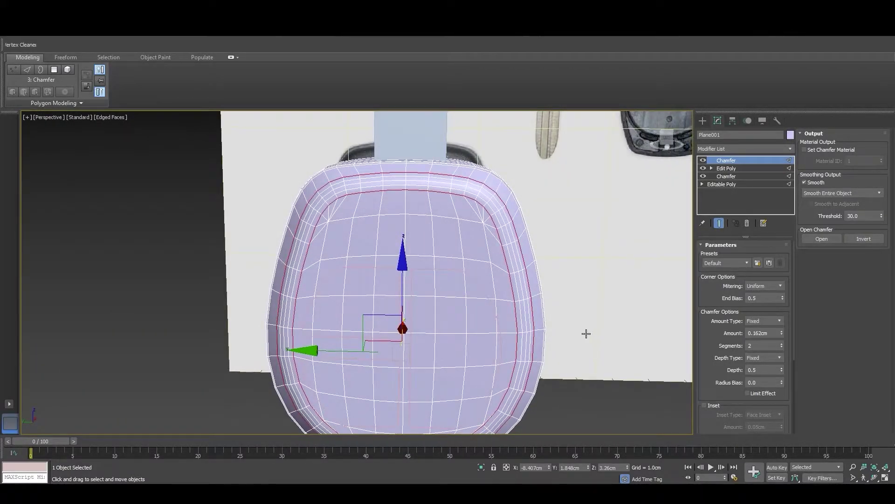
{"action": "middle_click_drag", "start_coordinate": [621, 331], "coordinate": [592, 350], "text": "alt"}
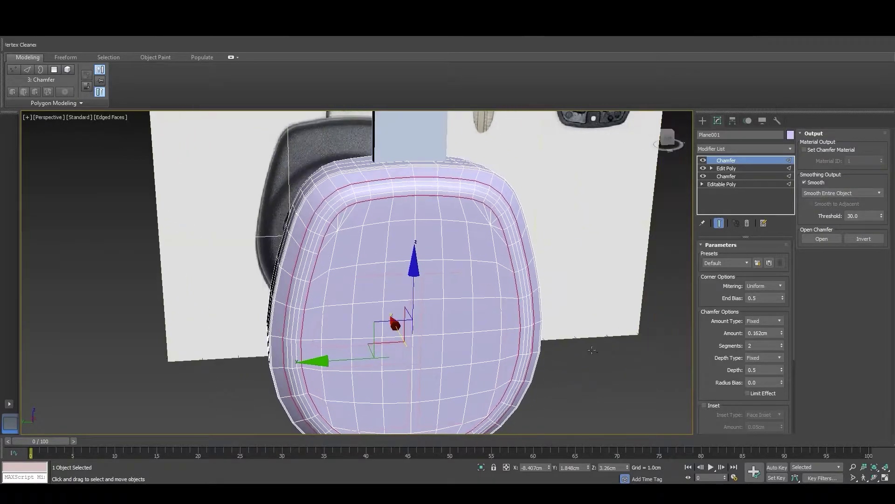
{"action": "left_click", "coordinate": [782, 348]}
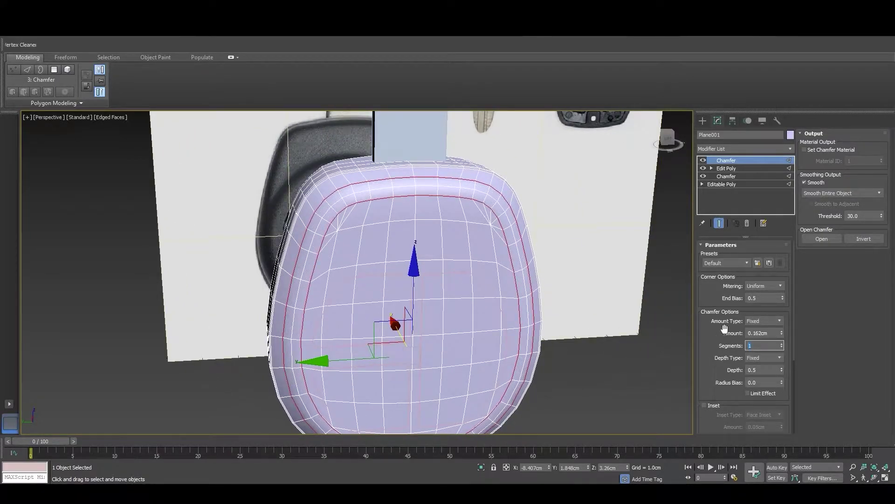
{"action": "left_click", "coordinate": [746, 149]}
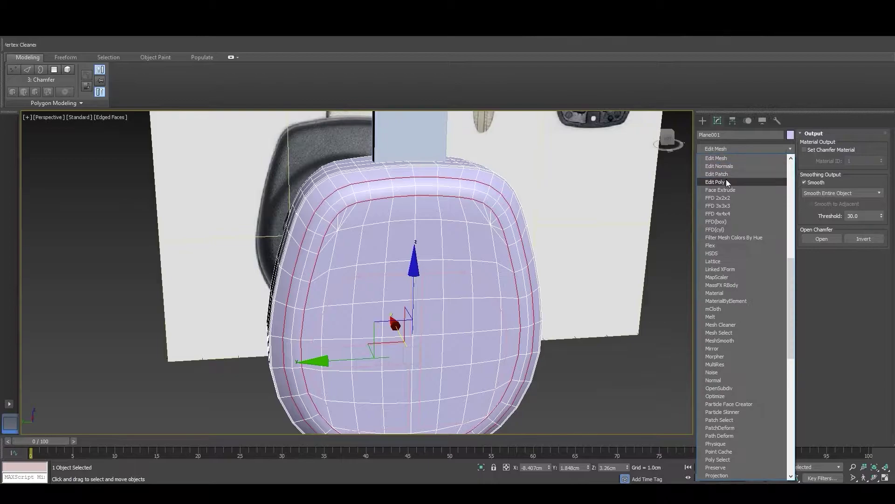
Add an Edit Poly modifier and select the overlapping seam vertices for welding
{"action": "left_click", "coordinate": [726, 179]}
{"action": "mouse_move", "coordinate": [450, 281]}
{"action": "middle_mouse_down", "text": "alt"}
{"action": "mouse_move", "coordinate": [310, 236]}
{"action": "mouse_move", "coordinate": [444, 324]}
{"action": "mouse_move", "coordinate": [320, 376]}
{"action": "middle_mouse_up", "text": "alt"}
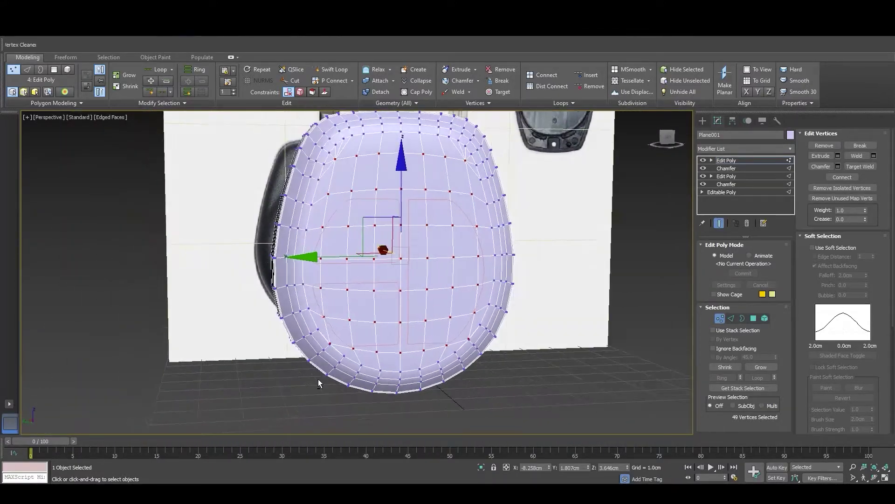
{"action": "scroll", "coordinate": [327, 364], "scroll_direction": "up", "scroll_amount": 4}
{"action": "scroll", "coordinate": [345, 327], "scroll_direction": "up", "scroll_amount": 3}
{"action": "scroll", "coordinate": [357, 292], "scroll_direction": "up", "scroll_amount": 4}
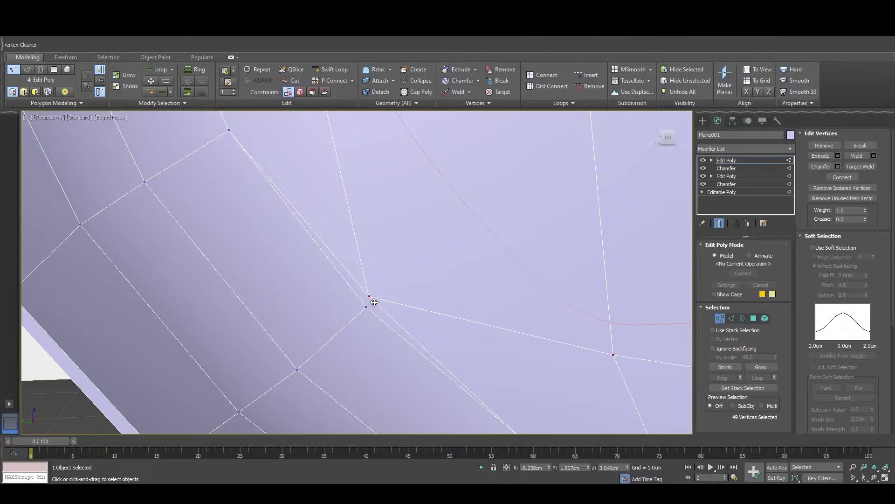
{"action": "left_click", "coordinate": [374, 302]}
{"action": "key", "text": "alt+x"}
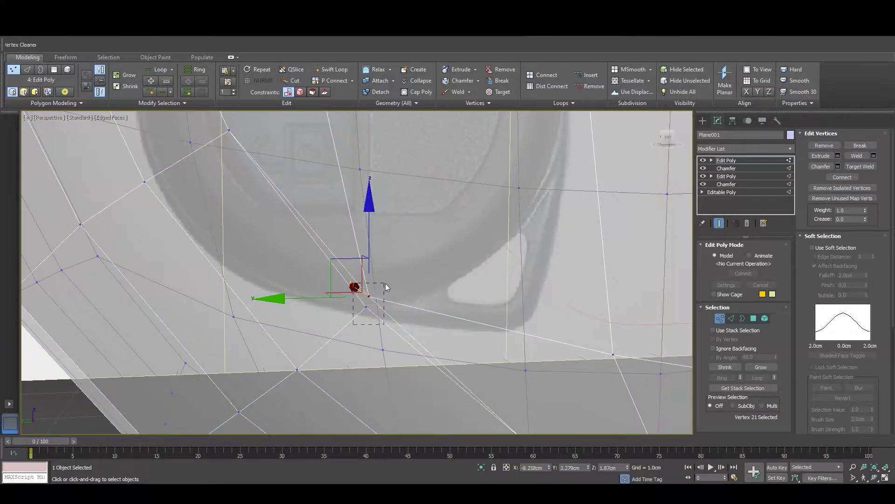
{"action": "left_click_drag", "start_coordinate": [385, 285], "coordinate": [376, 293]}
{"action": "key", "text": "alt+x"}
{"action": "right_click", "coordinate": [371, 289]}
{"action": "left_click", "coordinate": [359, 193]}
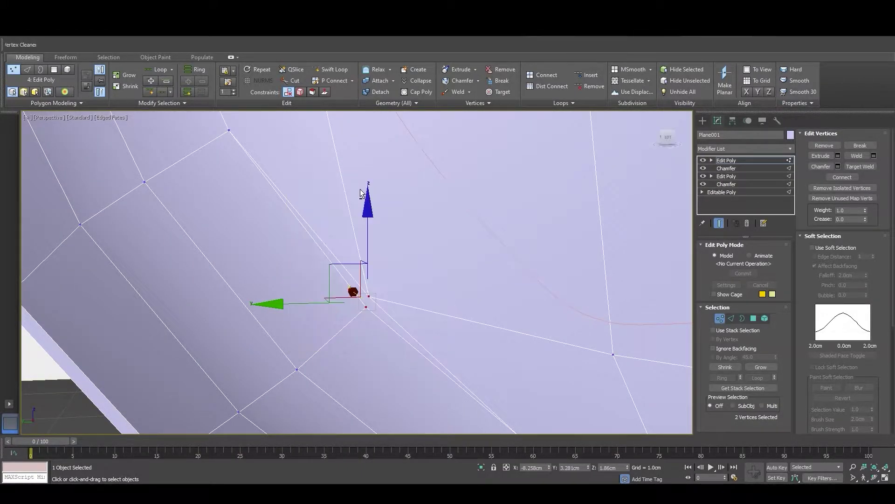
Delete the sliver polygon at the seam and Target Weld the seam vertex
{"action": "left_click", "coordinate": [391, 315]}
{"action": "key", "text": "4"}
{"action": "left_click", "coordinate": [372, 304]}
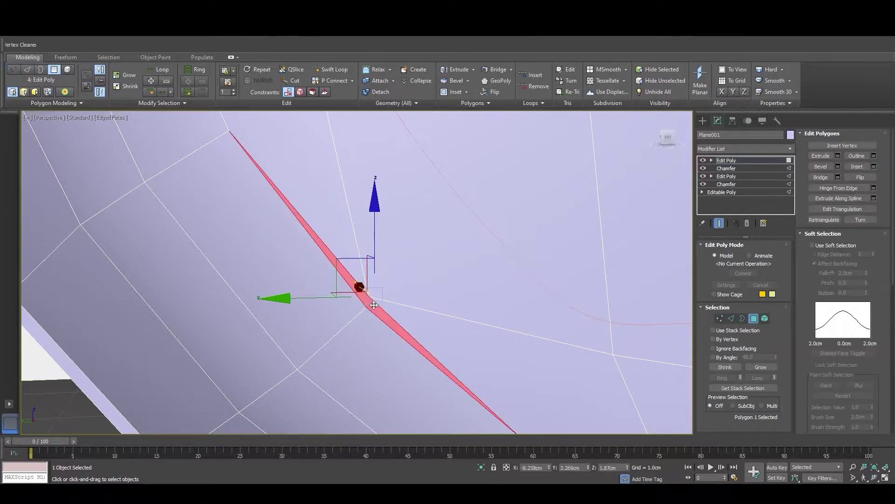
{"action": "key", "text": "Delete"}
{"action": "key", "text": "1"}
{"action": "left_click", "coordinate": [371, 298]}
{"action": "right_click", "coordinate": [371, 299]}
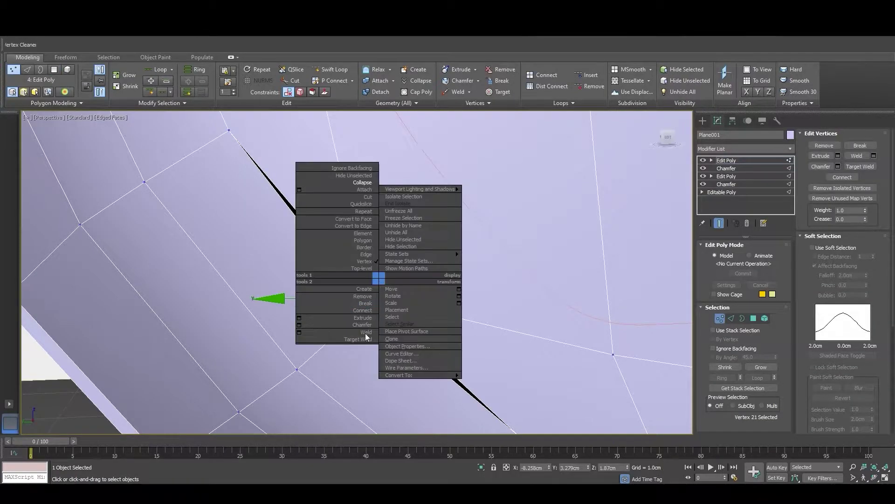
{"action": "left_click", "coordinate": [336, 339]}
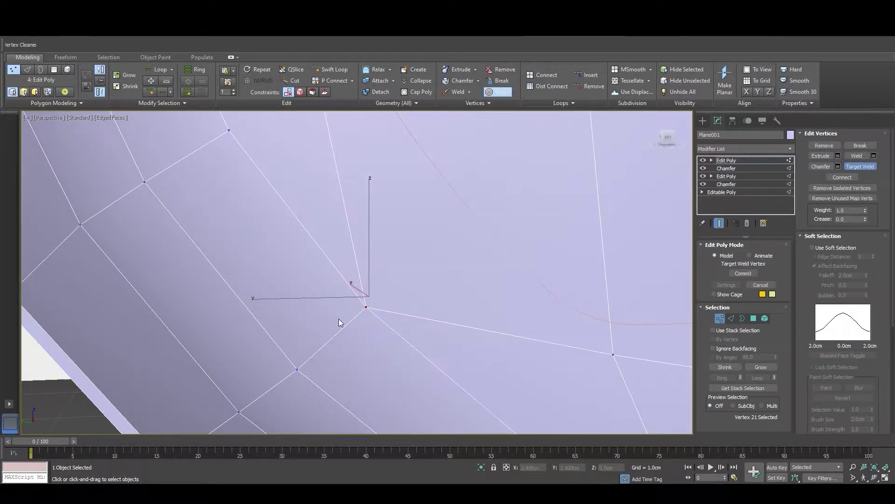
{"action": "scroll", "coordinate": [372, 309], "scroll_direction": "down", "scroll_amount": 5}
{"action": "scroll", "coordinate": [364, 317], "scroll_direction": "down", "scroll_amount": 3}
{"action": "scroll", "coordinate": [416, 323], "scroll_direction": "down", "scroll_amount": 2}
{"action": "scroll", "coordinate": [496, 335], "scroll_direction": "down", "scroll_amount": 2}
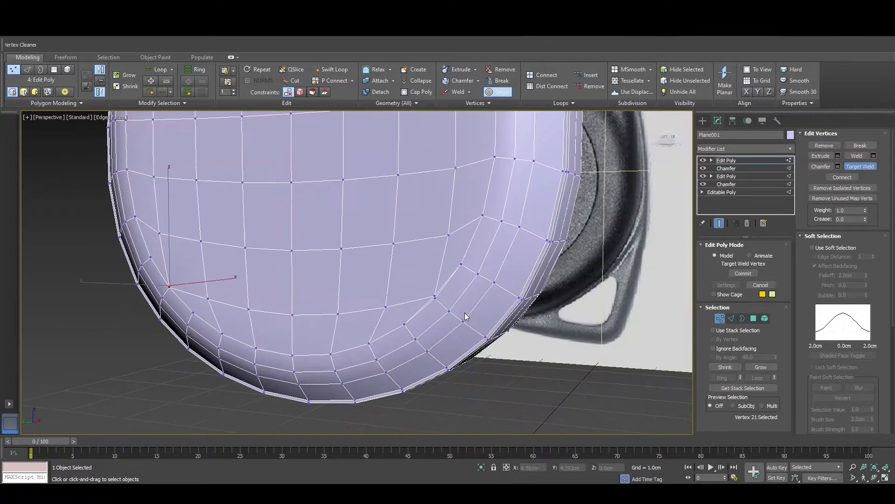
{"action": "scroll", "coordinate": [393, 306], "scroll_direction": "up", "scroll_amount": 3}
{"action": "scroll", "coordinate": [419, 289], "scroll_direction": "up", "scroll_amount": 6}
Delete the second sliver polygon and Target Weld the vertex beside the gap
{"action": "key", "text": "4"}
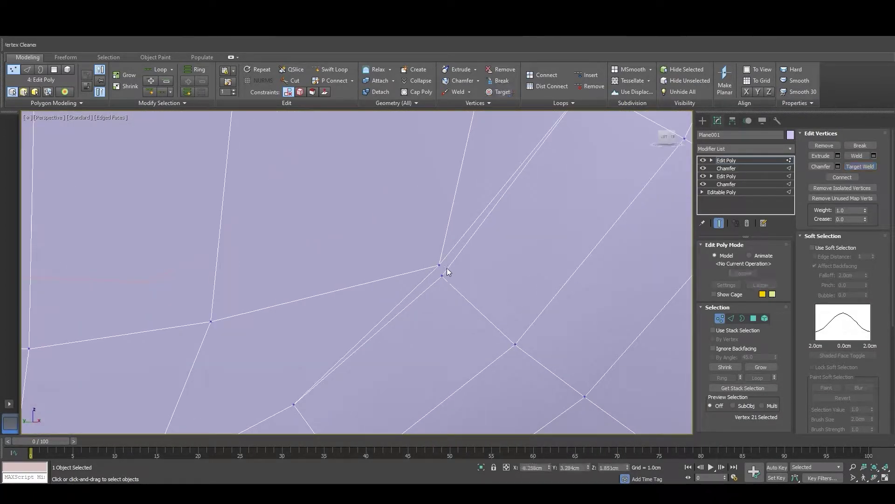
{"action": "left_click", "coordinate": [447, 272]}
{"action": "key", "text": "Delete"}
{"action": "key", "text": "1"}
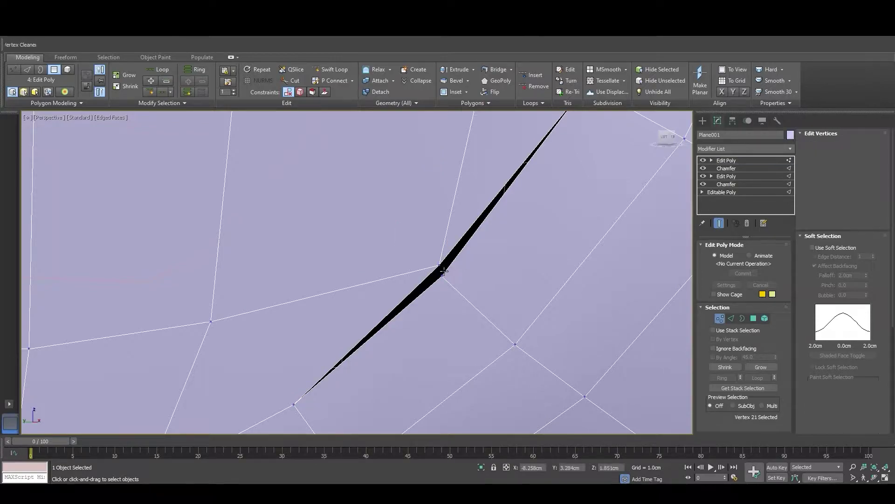
{"action": "left_click", "coordinate": [442, 264]}
{"action": "left_click", "coordinate": [433, 314]}
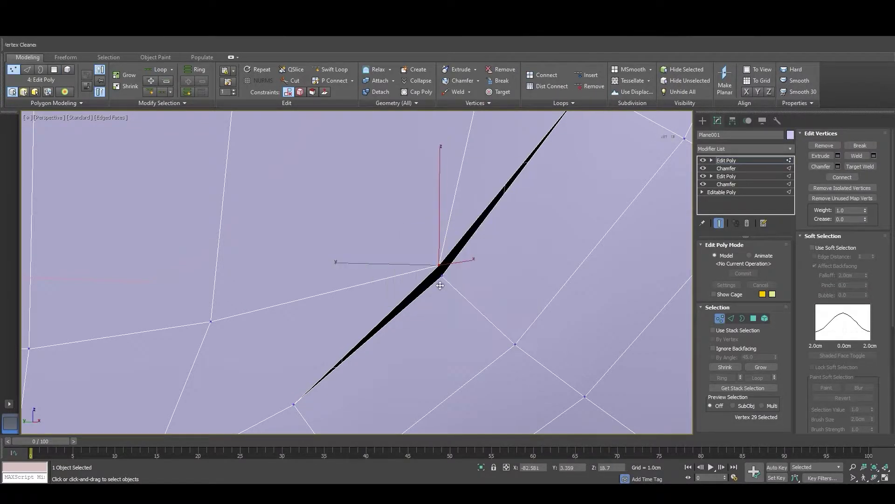
{"action": "scroll", "coordinate": [446, 282], "scroll_direction": "down", "scroll_amount": 5}
{"action": "scroll", "coordinate": [435, 303], "scroll_direction": "down", "scroll_amount": 5}
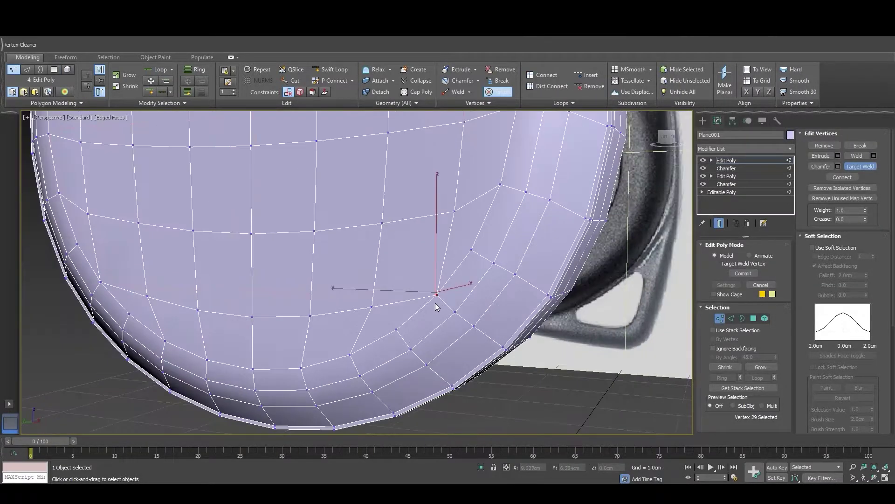
{"action": "mouse_move", "coordinate": [424, 308]}
{"action": "middle_mouse_down"}
{"action": "mouse_move", "coordinate": [479, 342]}
{"action": "mouse_move", "coordinate": [484, 356]}
{"action": "mouse_move", "coordinate": [491, 325]}
{"action": "middle_mouse_up"}
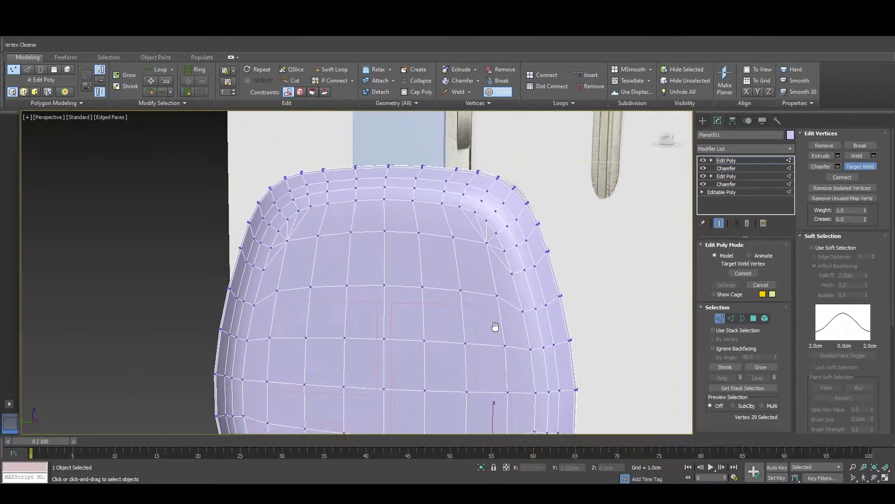
{"action": "scroll", "coordinate": [502, 265], "scroll_direction": "up", "scroll_amount": 5}
{"action": "middle_click_drag", "start_coordinate": [471, 277], "coordinate": [467, 290], "text": "alt"}
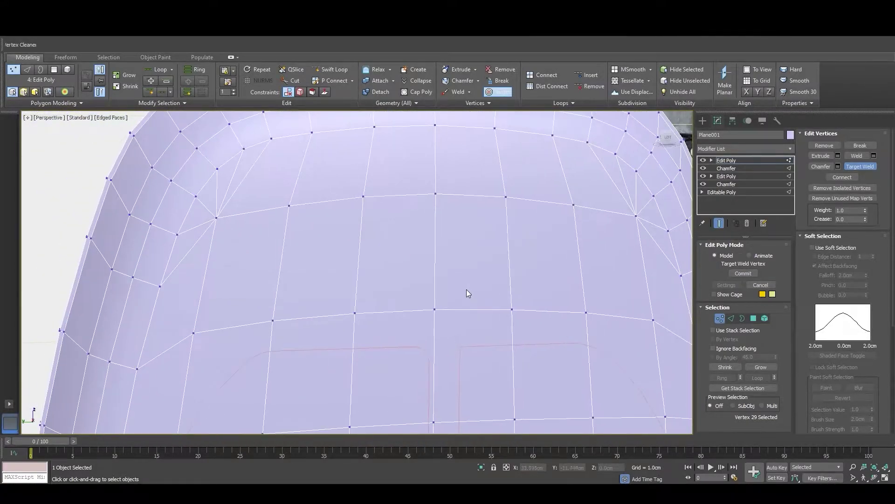
{"action": "scroll", "coordinate": [232, 287], "scroll_direction": "down", "scroll_amount": 2}
{"action": "scroll", "coordinate": [237, 283], "scroll_direction": "down", "scroll_amount": 2}
{"action": "scroll", "coordinate": [240, 280], "scroll_direction": "down", "scroll_amount": 3}
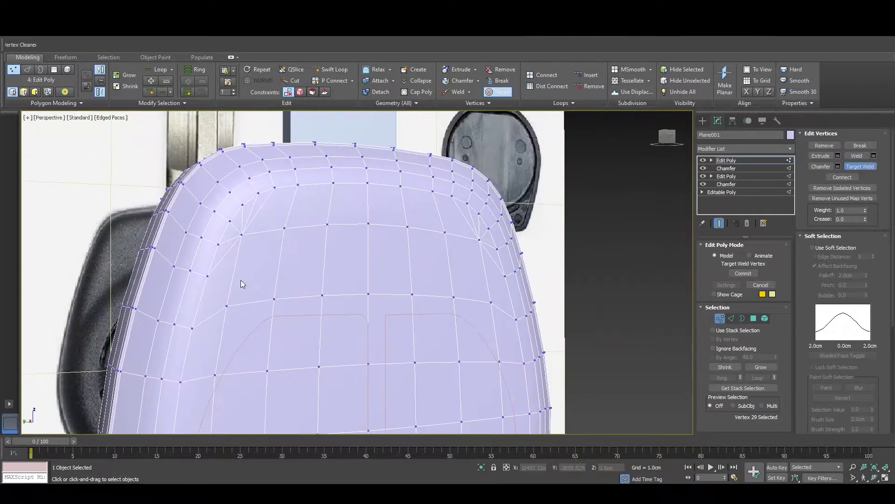
{"action": "scroll", "coordinate": [241, 280], "scroll_direction": "down", "scroll_amount": 2}
{"action": "scroll", "coordinate": [251, 310], "scroll_direction": "down", "scroll_amount": 2}
{"action": "scroll", "coordinate": [250, 322], "scroll_direction": "down", "scroll_amount": 2}
{"action": "mouse_move", "coordinate": [276, 323]}
{"action": "middle_mouse_down", "text": "alt"}
{"action": "mouse_move", "coordinate": [298, 320]}
{"action": "mouse_move", "coordinate": [307, 332]}
{"action": "mouse_move", "coordinate": [265, 324]}
{"action": "mouse_move", "coordinate": [300, 350]}
{"action": "mouse_move", "coordinate": [251, 297]}
{"action": "middle_mouse_up", "text": "alt"}
{"action": "scroll", "coordinate": [251, 297], "scroll_direction": "up", "scroll_amount": 3}
{"action": "scroll", "coordinate": [218, 236], "scroll_direction": "up", "scroll_amount": 3}
Select the top-left corner edge loop and apply Set Flow to it repeatedly
{"action": "key", "text": "2"}
{"action": "left_click", "coordinate": [217, 236]}
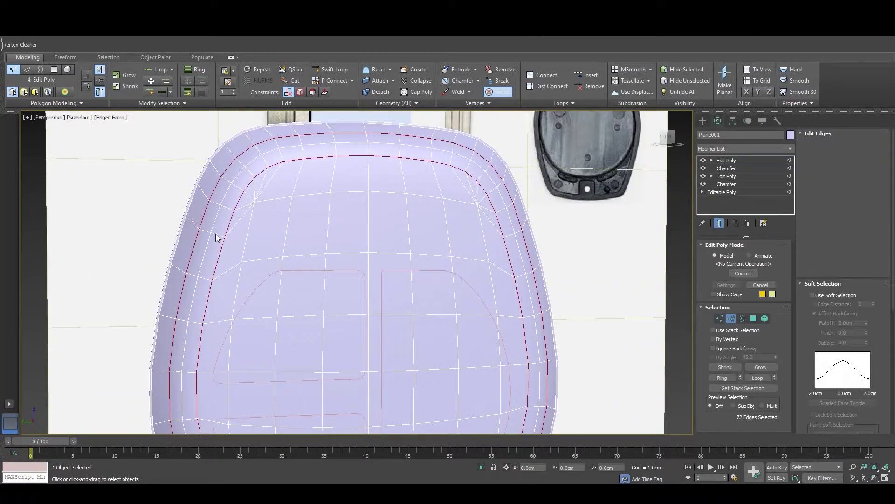
{"action": "double_click", "coordinate": [221, 237]}
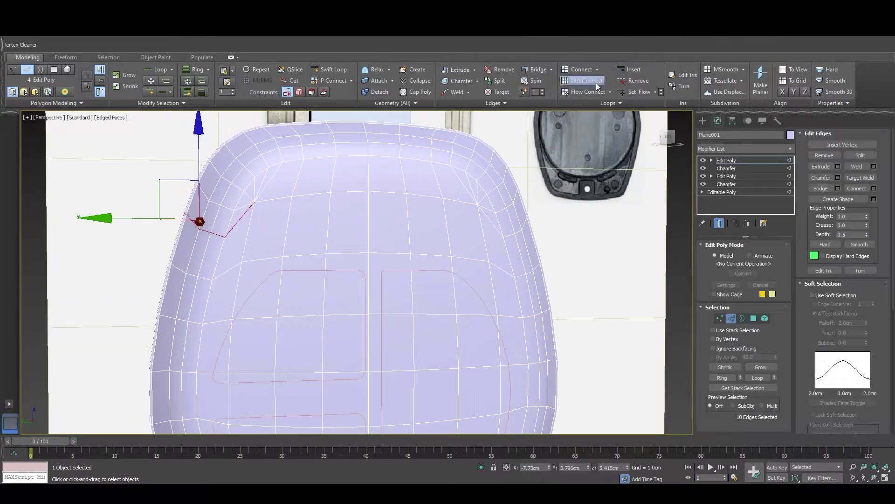
{"action": "left_click", "coordinate": [638, 93]}
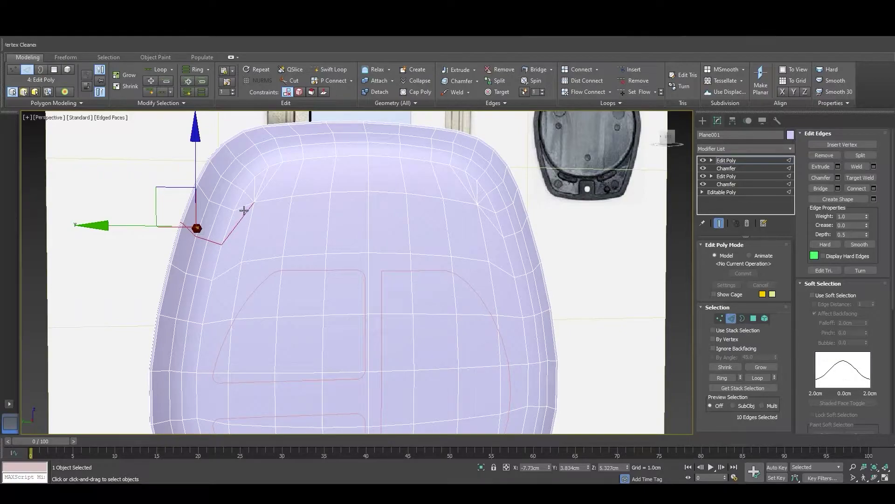
{"action": "left_click", "coordinate": [633, 92]}
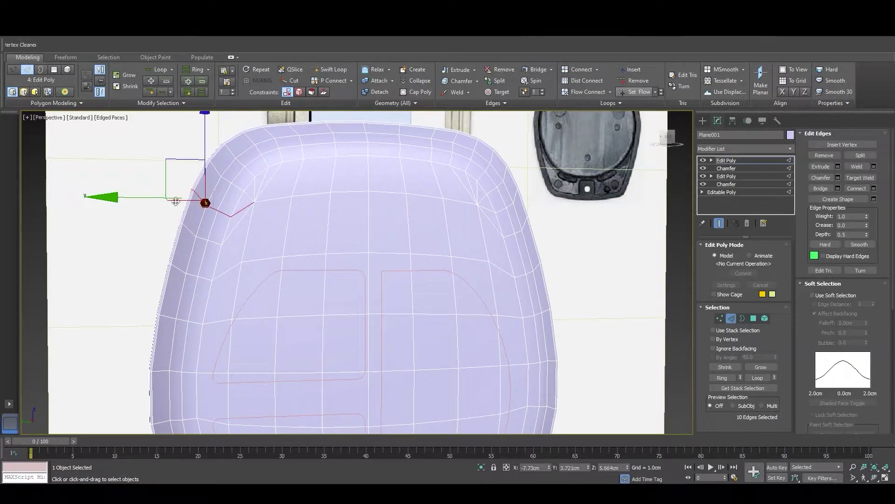
{"action": "key", "text": "semicolon"}
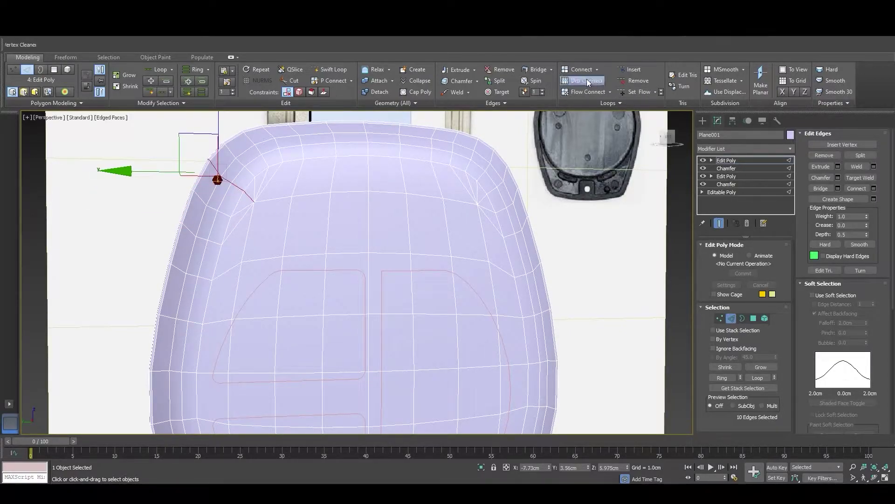
{"action": "left_click", "coordinate": [633, 93]}
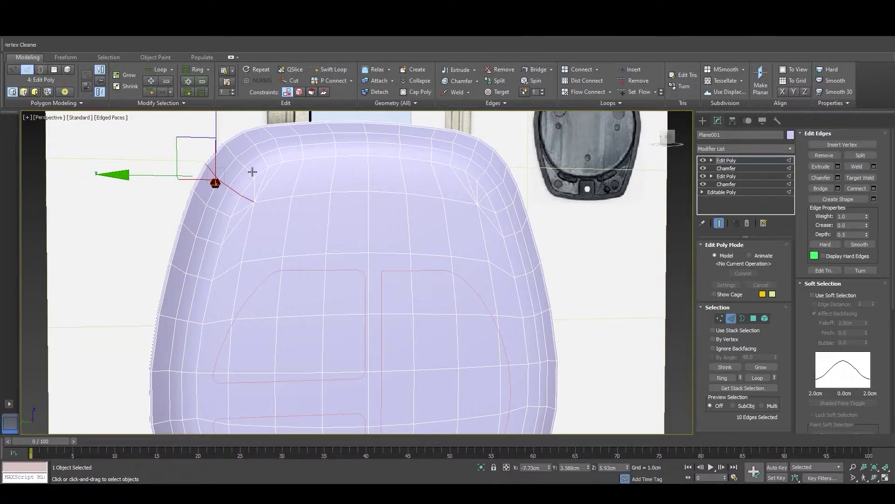
Select the top-right corner edges, shift them up, and apply Set Flow
{"action": "mouse_move", "coordinate": [285, 206]}
{"action": "middle_mouse_down", "text": "alt"}
{"action": "mouse_move", "coordinate": [314, 227]}
{"action": "mouse_move", "coordinate": [286, 220]}
{"action": "middle_mouse_up", "text": "alt"}
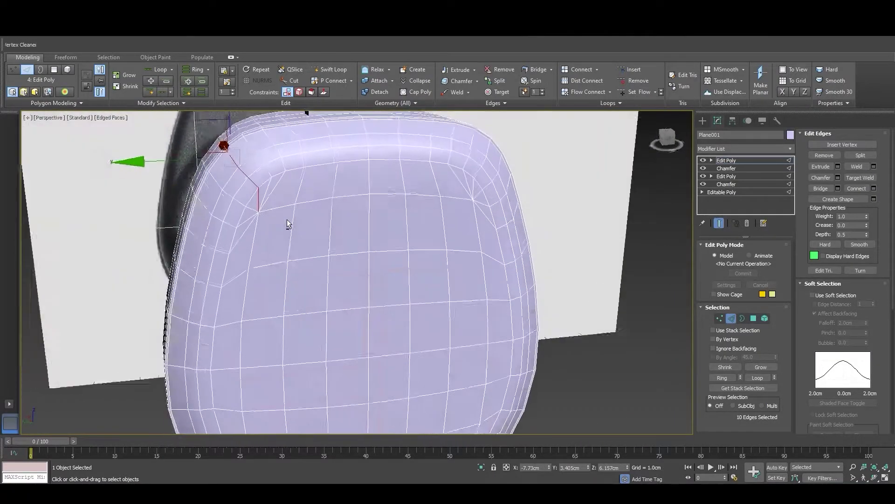
{"action": "middle_click_drag", "start_coordinate": [424, 176], "coordinate": [312, 187], "text": "alt"}
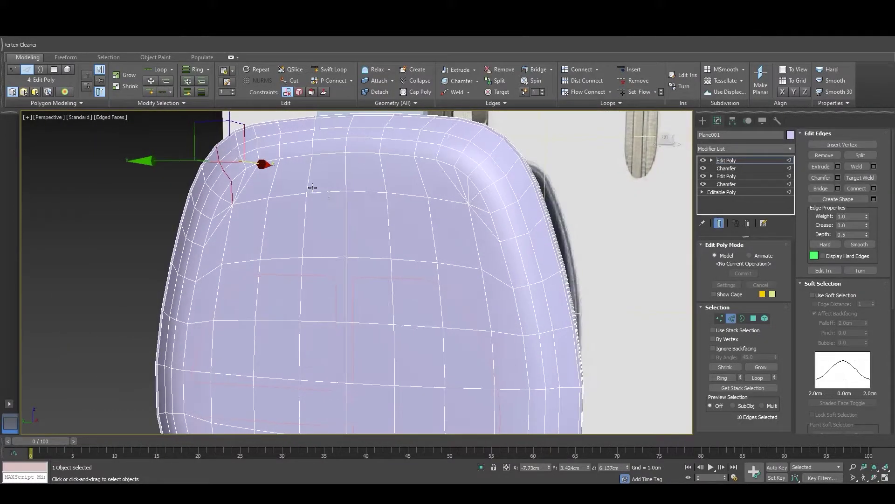
{"action": "left_click", "coordinate": [515, 241]}
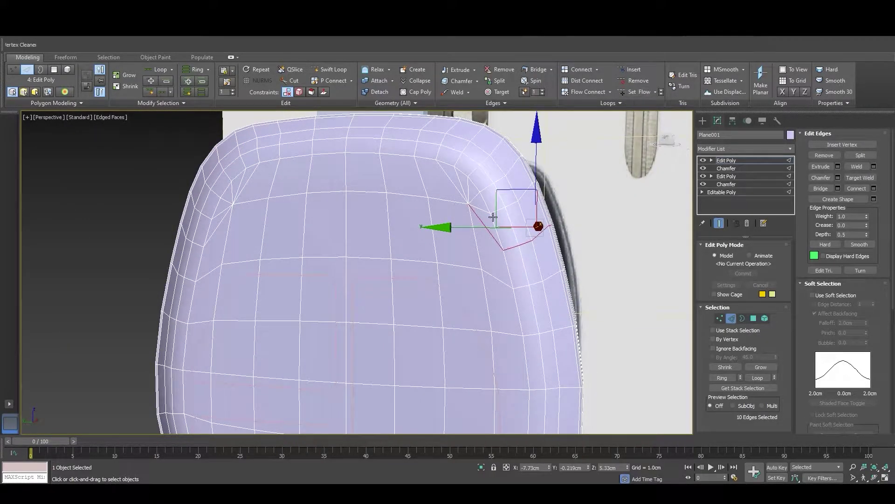
{"action": "left_click_drag", "start_coordinate": [497, 215], "coordinate": [455, 137]}
{"action": "left_click", "coordinate": [629, 92]}
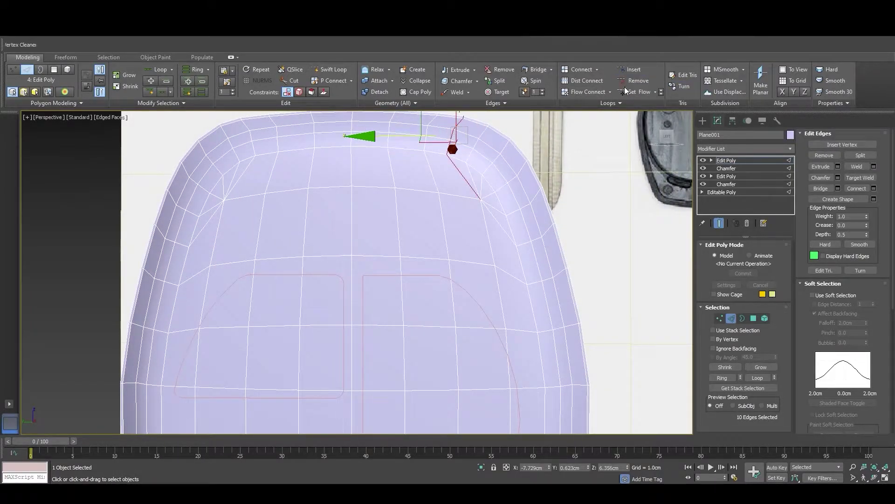
{"action": "scroll", "coordinate": [400, 176], "scroll_direction": "down", "scroll_amount": 2}
Select the key fob body and collapse its modifier stack into an Editable Poly
{"action": "scroll", "coordinate": [400, 177], "scroll_direction": "down", "scroll_amount": 2}
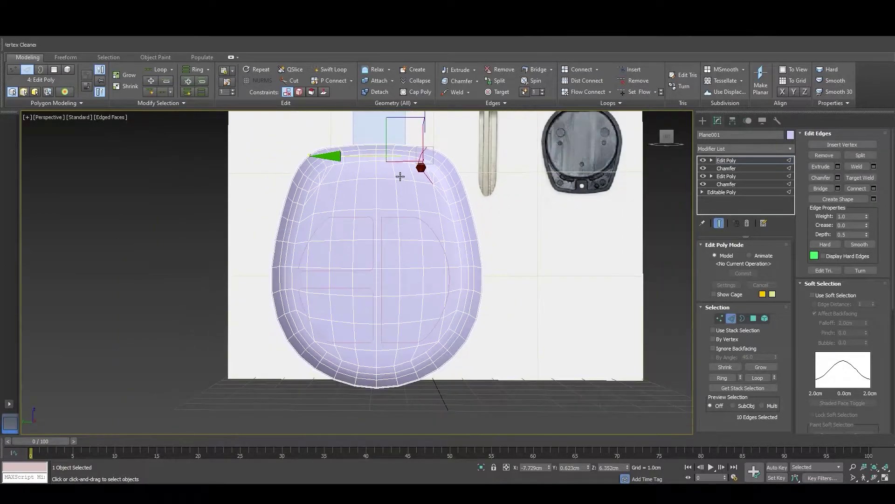
{"action": "key", "text": "1"}
{"action": "key", "text": "1"}
{"action": "left_click", "coordinate": [490, 407]}
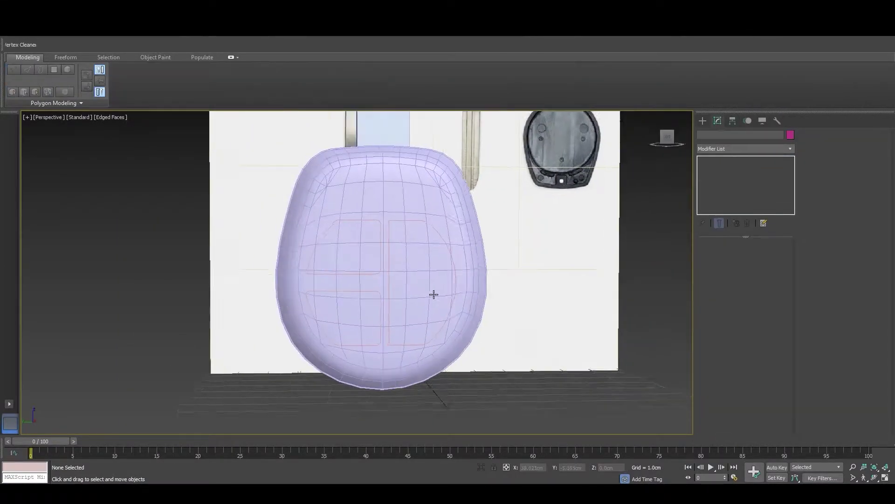
{"action": "middle_click_drag", "start_coordinate": [434, 294], "coordinate": [433, 302], "text": "alt"}
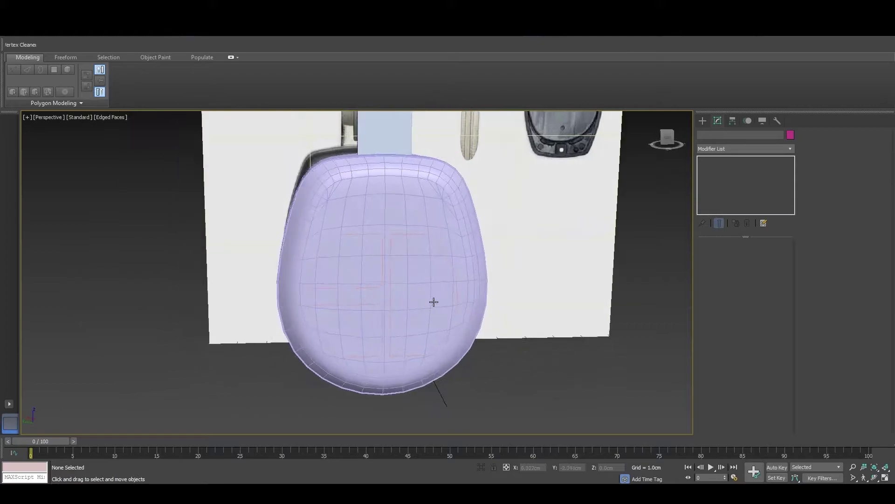
{"action": "scroll", "coordinate": [363, 228], "scroll_direction": "up", "scroll_amount": 1}
{"action": "left_click", "coordinate": [379, 201]}
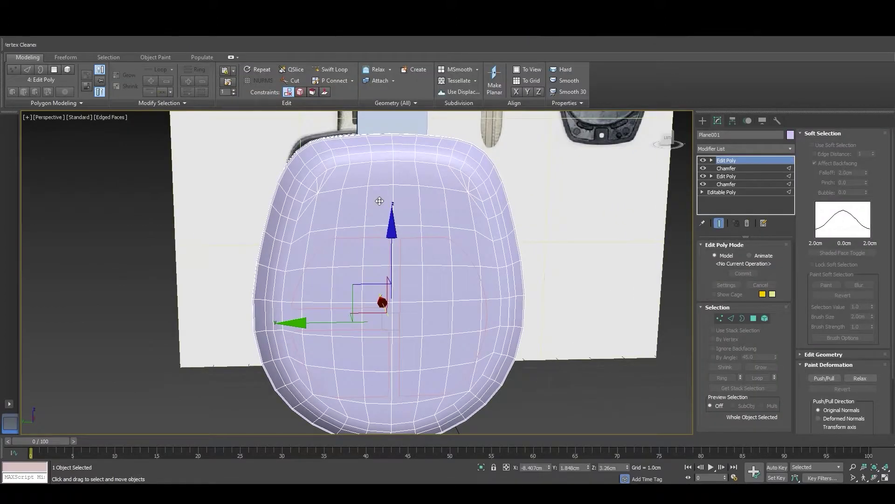
{"action": "key", "text": "1"}
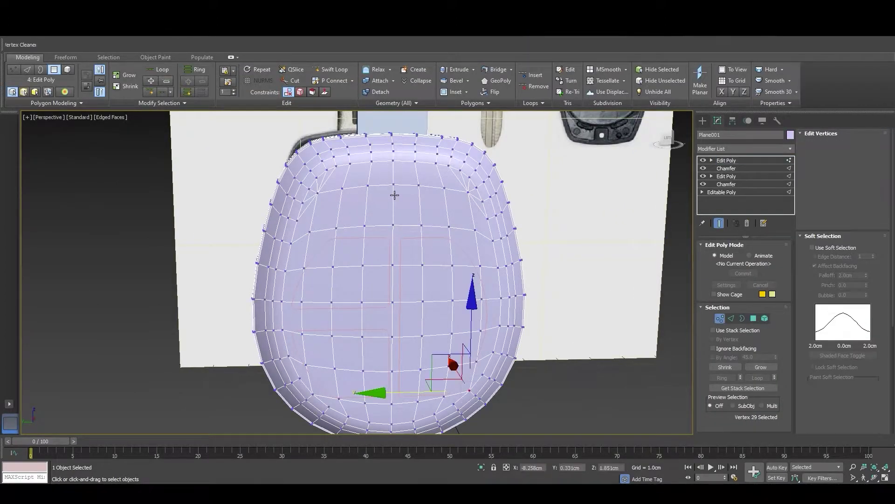
{"action": "key", "text": "1"}
{"action": "right_click", "coordinate": [390, 191]}
{"action": "mouse_move", "coordinate": [413, 285]}
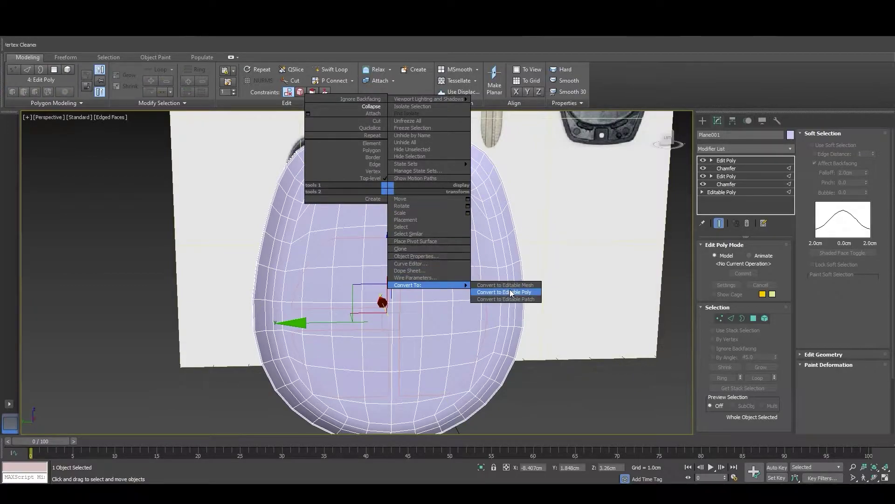
{"action": "left_click", "coordinate": [512, 293]}
In Polygon mode, select the front-face polygons around the outer rim and inner left column
{"action": "key", "text": "4"}
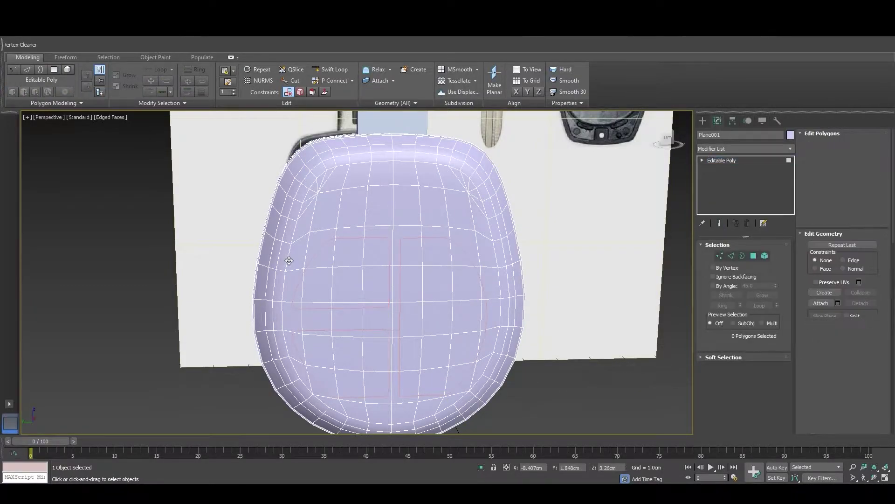
{"action": "left_click", "coordinate": [314, 189]}
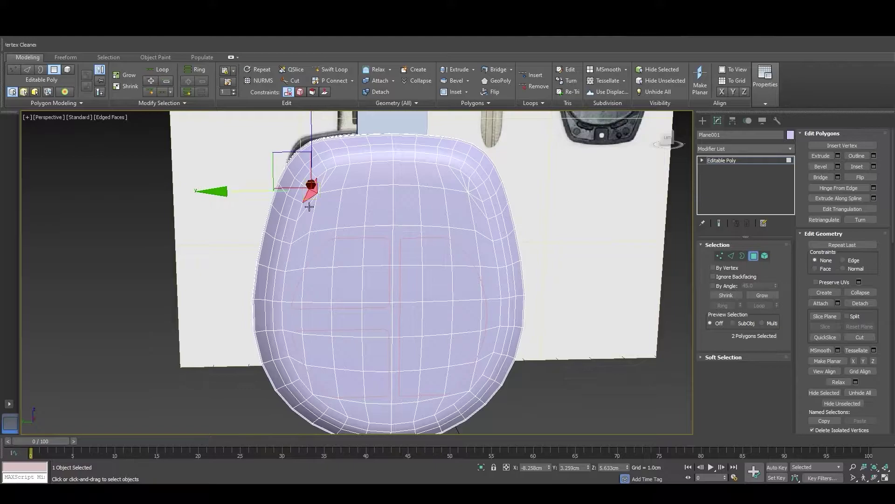
{"action": "left_click", "coordinate": [306, 215], "text": "ctrl"}
{"action": "left_click", "coordinate": [301, 233], "text": "ctrl"}
{"action": "left_click", "coordinate": [303, 257], "text": "ctrl"}
{"action": "left_click", "coordinate": [302, 289], "text": "ctrl"}
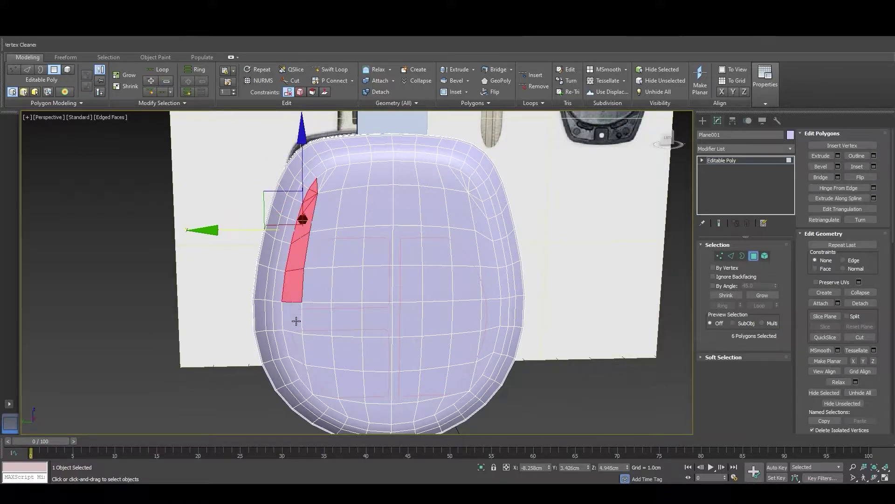
{"action": "left_click", "coordinate": [297, 319], "text": "ctrl"}
{"action": "left_click", "coordinate": [299, 347], "text": "ctrl"}
{"action": "left_click", "coordinate": [308, 380], "text": "ctrl"}
{"action": "left_click", "coordinate": [320, 399], "text": "ctrl"}
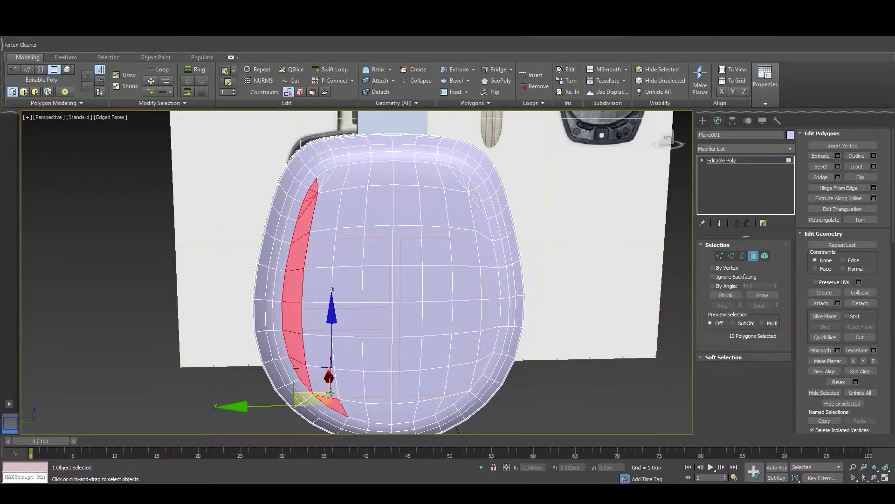
{"action": "left_click", "coordinate": [360, 398], "text": "ctrl"}
{"action": "left_click", "coordinate": [360, 420], "text": "ctrl"}
{"action": "left_click", "coordinate": [378, 387], "text": "ctrl"}
{"action": "left_click", "coordinate": [409, 387], "text": "ctrl"}
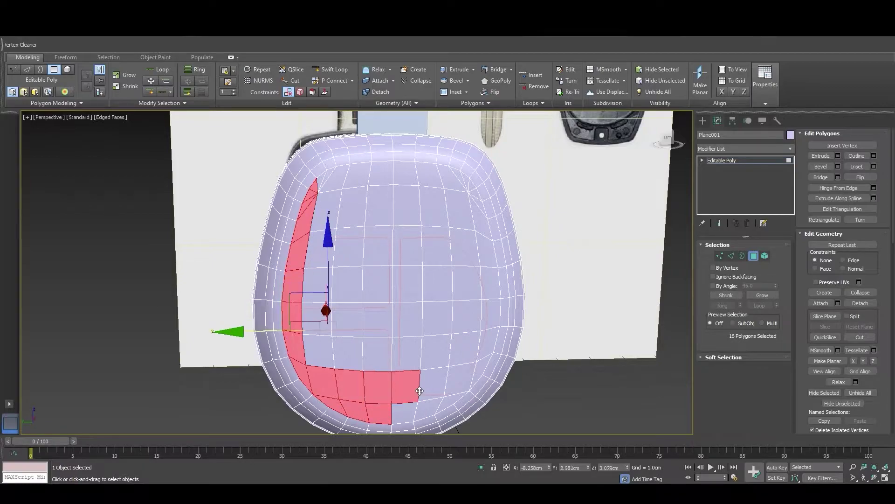
{"action": "left_click", "coordinate": [405, 413], "text": "ctrl"}
{"action": "left_click", "coordinate": [441, 389], "text": "ctrl"}
{"action": "left_click", "coordinate": [452, 403], "text": "ctrl"}
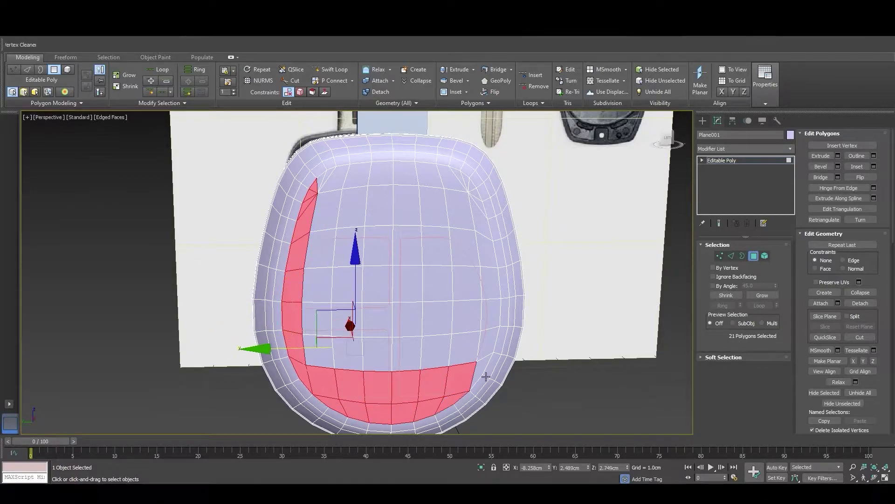
{"action": "left_click", "coordinate": [485, 370], "text": "ctrl"}
{"action": "left_click", "coordinate": [489, 344], "text": "ctrl"}
{"action": "left_click", "coordinate": [494, 312], "text": "ctrl"}
{"action": "left_click", "coordinate": [491, 284], "text": "ctrl"}
{"action": "left_click", "coordinate": [489, 256], "text": "ctrl"}
{"action": "left_click", "coordinate": [485, 233], "text": "ctrl"}
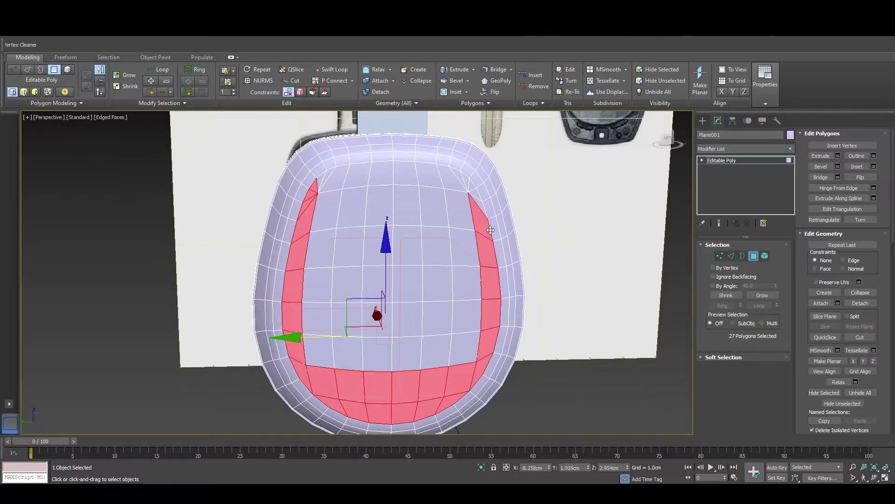
{"action": "left_click", "coordinate": [480, 213], "text": "ctrl"}
{"action": "left_click", "coordinate": [474, 191], "text": "ctrl"}
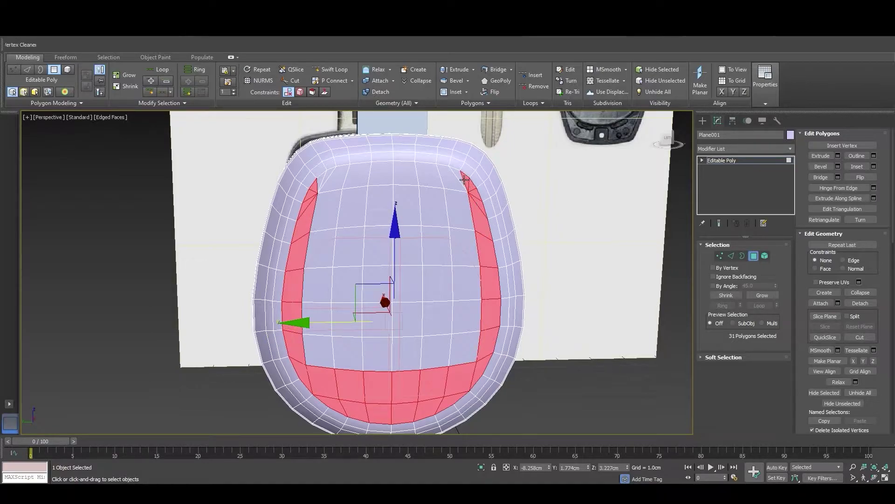
{"action": "left_click", "coordinate": [462, 176], "text": "ctrl"}
{"action": "left_click", "coordinate": [446, 174], "text": "ctrl"}
{"action": "left_click", "coordinate": [405, 173], "text": "ctrl"}
{"action": "left_click", "coordinate": [384, 173], "text": "ctrl"}
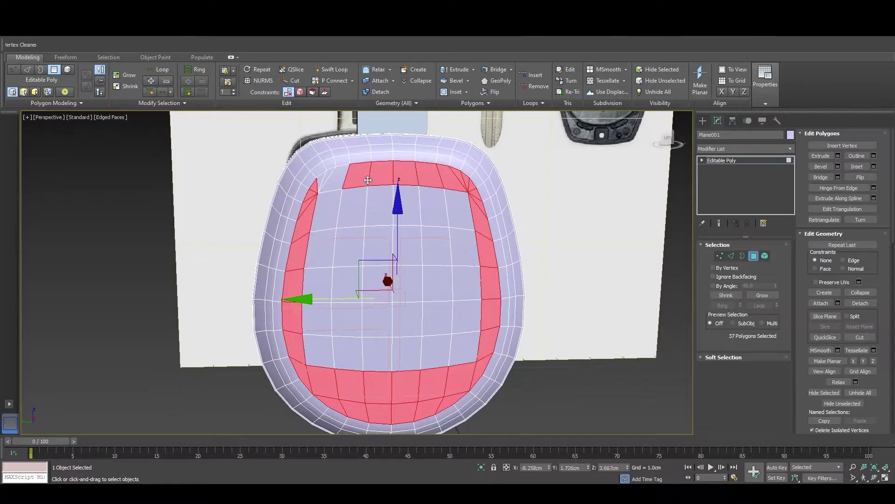
{"action": "left_click", "coordinate": [335, 179], "text": "ctrl"}
{"action": "left_click", "coordinate": [322, 187], "text": "ctrl"}
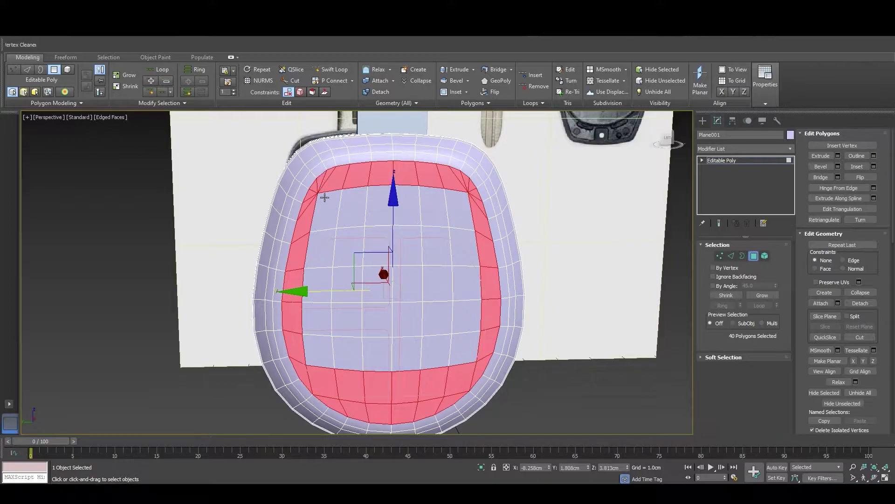
{"action": "left_click", "coordinate": [325, 218], "text": "ctrl"}
{"action": "left_click", "coordinate": [326, 247], "text": "ctrl"}
{"action": "left_click", "coordinate": [320, 285], "text": "ctrl"}
{"action": "left_click", "coordinate": [318, 320], "text": "ctrl"}
{"action": "left_click", "coordinate": [322, 359], "text": "ctrl"}
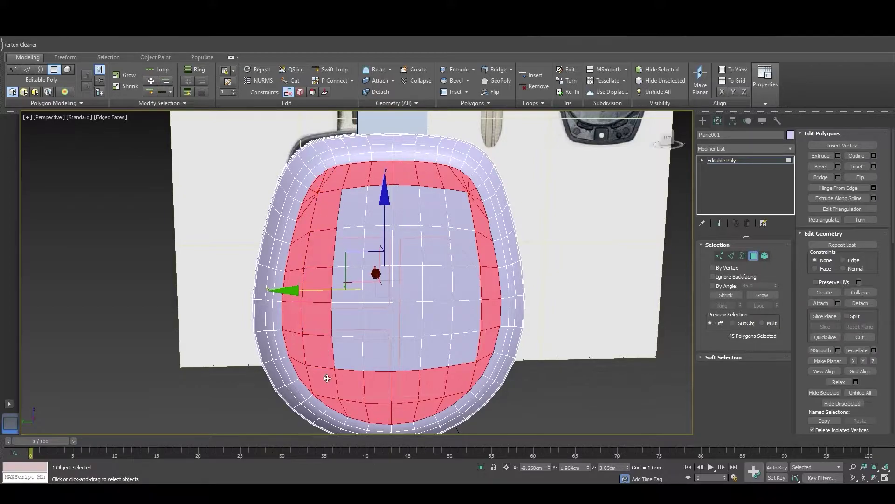
Add the remaining inner columns of front-face polygons to the selection
{"action": "left_click", "coordinate": [349, 330], "text": "ctrl"}
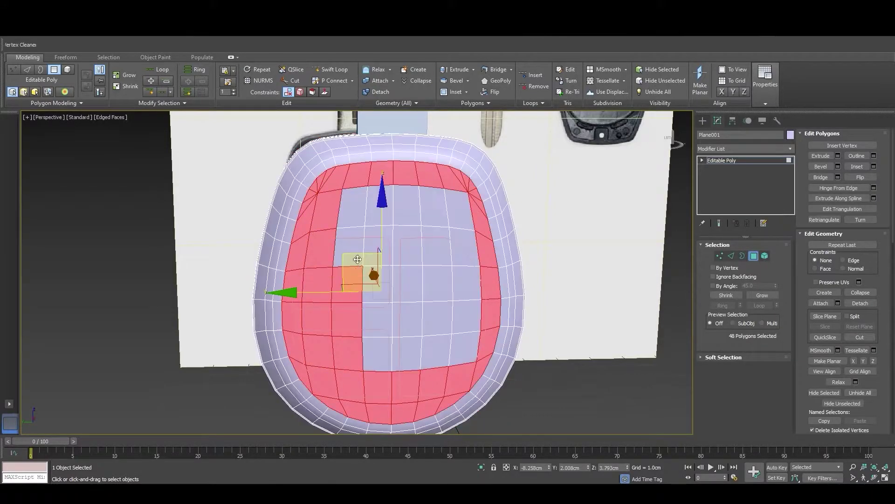
{"action": "left_click", "coordinate": [353, 280], "text": "ctrl"}
{"action": "left_click", "coordinate": [353, 238], "text": "ctrl"}
{"action": "left_click", "coordinate": [355, 212], "text": "ctrl"}
{"action": "left_click", "coordinate": [379, 205], "text": "ctrl"}
{"action": "left_click", "coordinate": [379, 246], "text": "ctrl"}
{"action": "left_click", "coordinate": [379, 285], "text": "ctrl"}
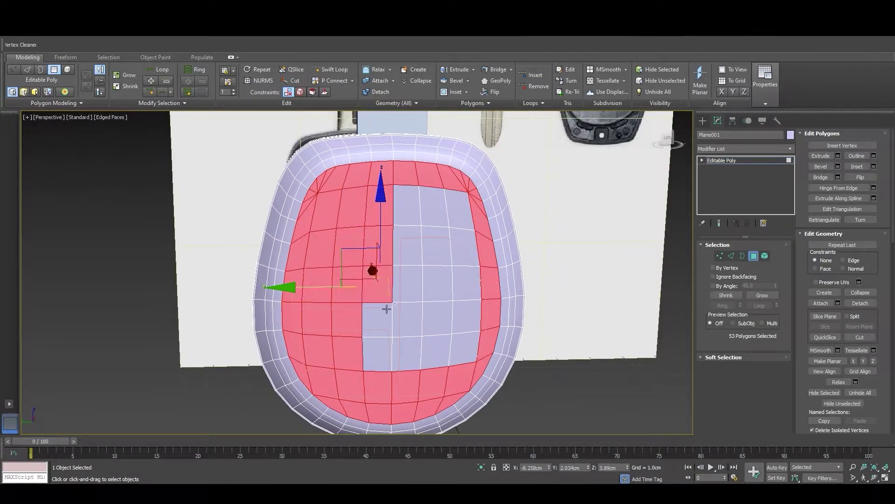
{"action": "left_click", "coordinate": [379, 319], "text": "ctrl"}
{"action": "left_click", "coordinate": [379, 351], "text": "ctrl"}
{"action": "left_click", "coordinate": [412, 317], "text": "ctrl"}
{"action": "left_click", "coordinate": [413, 282], "text": "ctrl"}
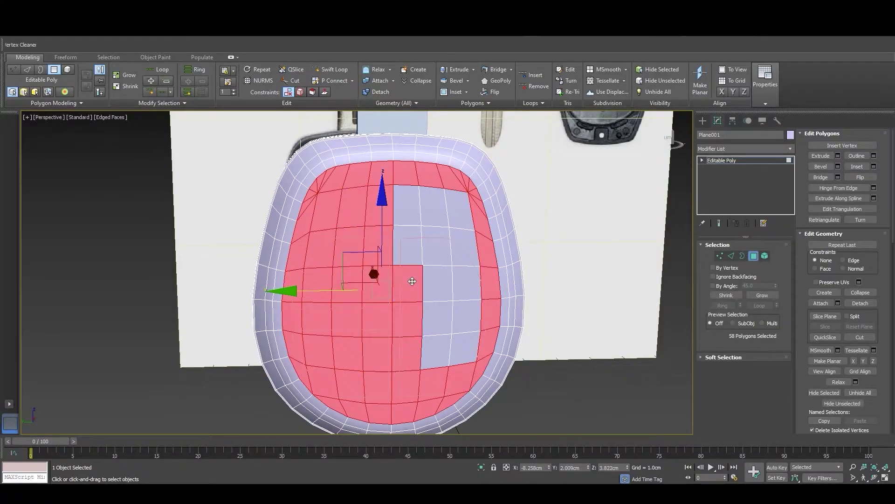
{"action": "left_click", "coordinate": [415, 238], "text": "ctrl"}
{"action": "left_click", "coordinate": [415, 221], "text": "ctrl"}
{"action": "left_click", "coordinate": [437, 213], "text": "ctrl"}
{"action": "left_click", "coordinate": [437, 255], "text": "ctrl"}
{"action": "left_click", "coordinate": [437, 293], "text": "ctrl"}
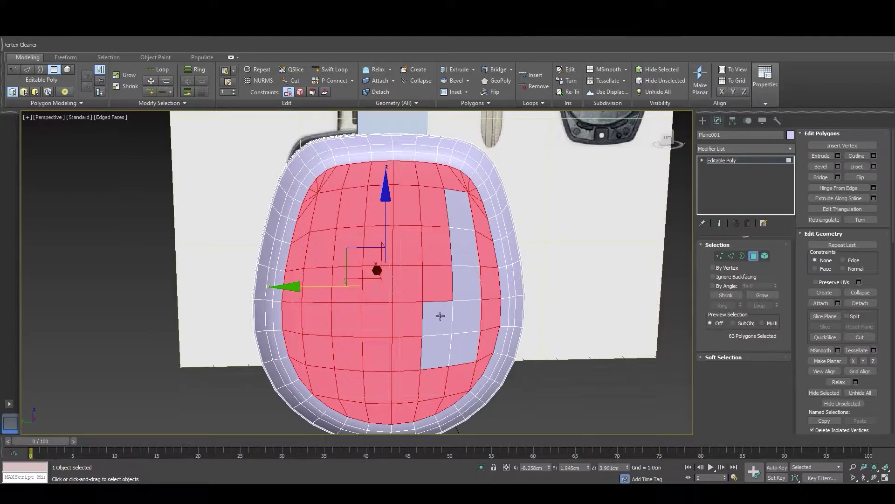
{"action": "left_click", "coordinate": [440, 322], "text": "ctrl"}
{"action": "left_click", "coordinate": [441, 357], "text": "ctrl"}
{"action": "left_click", "coordinate": [465, 347], "text": "ctrl"}
{"action": "left_click", "coordinate": [468, 316], "text": "ctrl"}
{"action": "left_click", "coordinate": [467, 282], "text": "ctrl"}
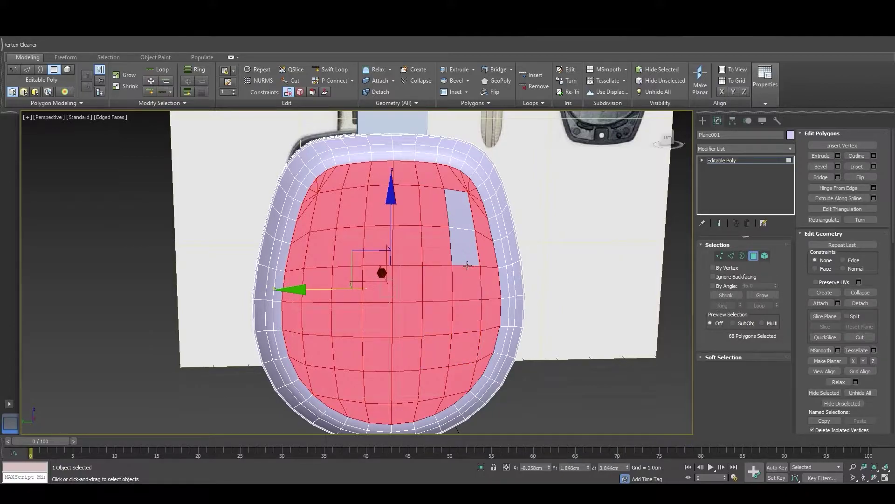
{"action": "left_click", "coordinate": [465, 247], "text": "ctrl"}
{"action": "left_click", "coordinate": [464, 226], "text": "ctrl"}
Grow the selection to cover all 184 front-face polygons
{"action": "middle_click_drag", "start_coordinate": [469, 305], "coordinate": [473, 299], "text": "alt"}
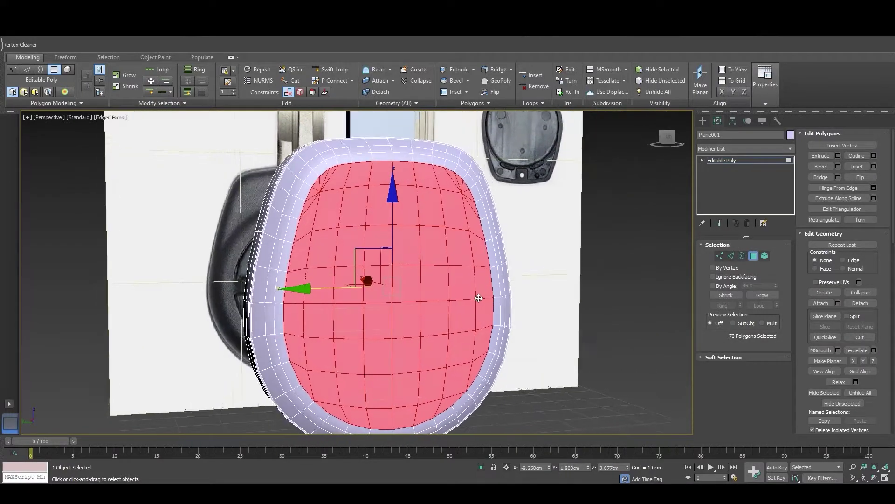
{"action": "left_click", "coordinate": [763, 295]}
{"action": "left_click", "coordinate": [762, 294]}
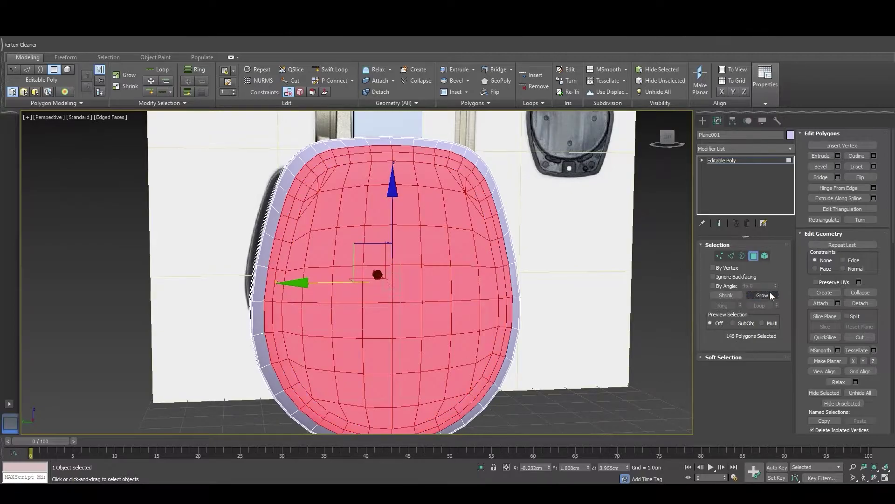
{"action": "scroll", "coordinate": [503, 324], "scroll_direction": "up", "scroll_amount": 2}
{"action": "middle_click_drag", "start_coordinate": [503, 323], "coordinate": [508, 327], "text": "alt"}
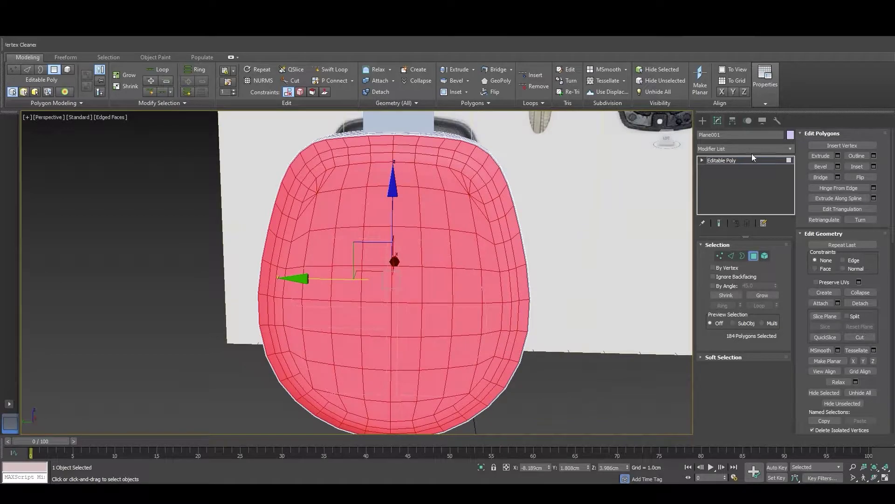
{"action": "left_click", "coordinate": [747, 148]}
Add an FFD 3x3x3 modifier to the selected faces and switch to Left view
{"action": "left_click", "coordinate": [732, 178]}
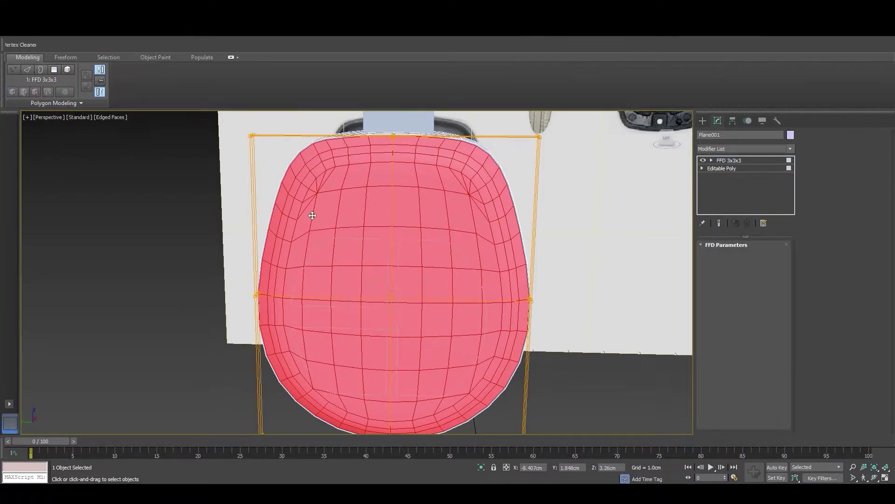
{"action": "middle_click_drag", "start_coordinate": [359, 278], "coordinate": [365, 272], "text": "alt"}
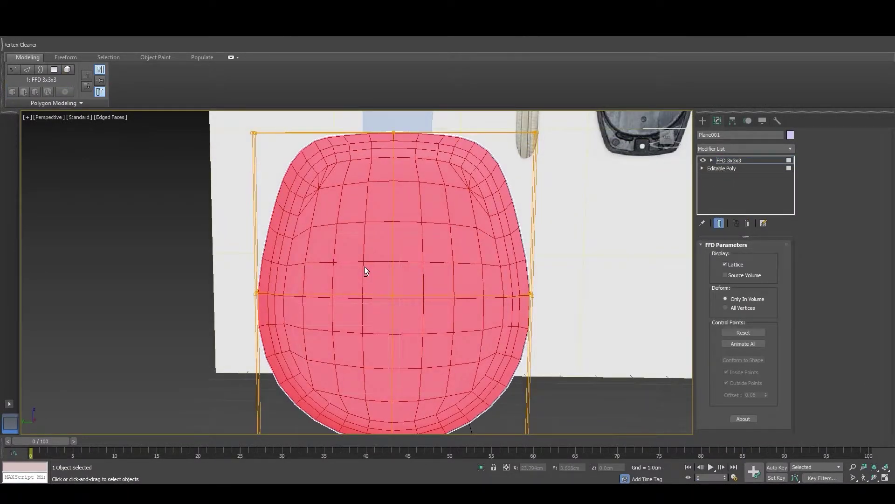
{"action": "key", "text": "l"}
{"action": "scroll", "coordinate": [433, 179], "scroll_direction": "down", "scroll_amount": 2}
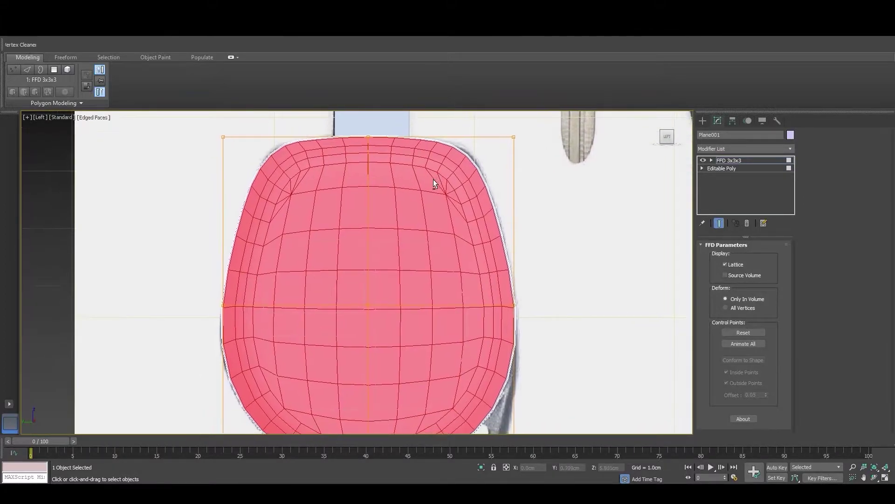
{"action": "middle_click_drag", "start_coordinate": [424, 183], "coordinate": [384, 213]}
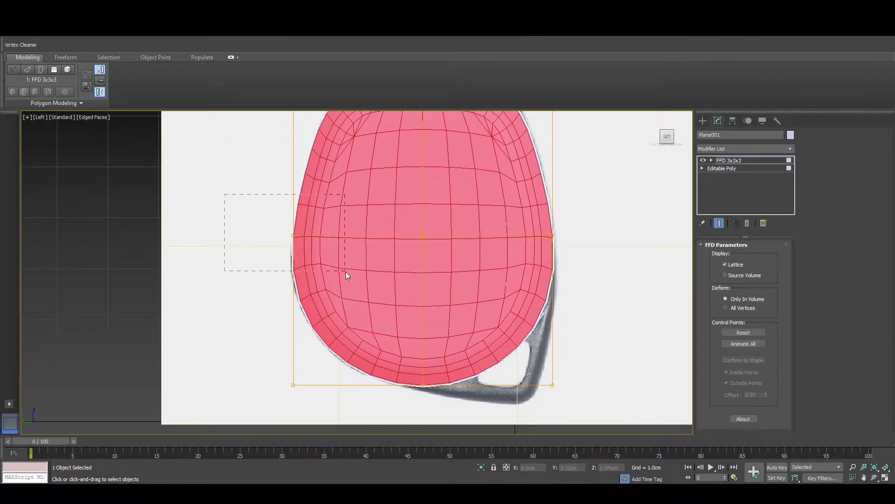
Select lattice control points and pull the top row slightly down
{"action": "left_click_drag", "start_coordinate": [224, 194], "coordinate": [368, 403]}
{"action": "middle_click_drag", "start_coordinate": [260, 54], "coordinate": [272, 147]}
{"action": "left_click", "coordinate": [305, 329]}
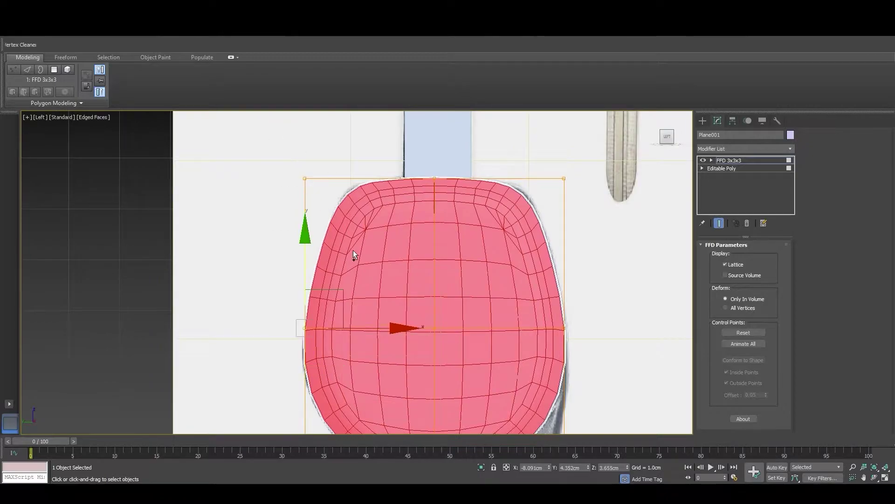
{"action": "scroll", "coordinate": [337, 332], "scroll_direction": "up", "scroll_amount": 2}
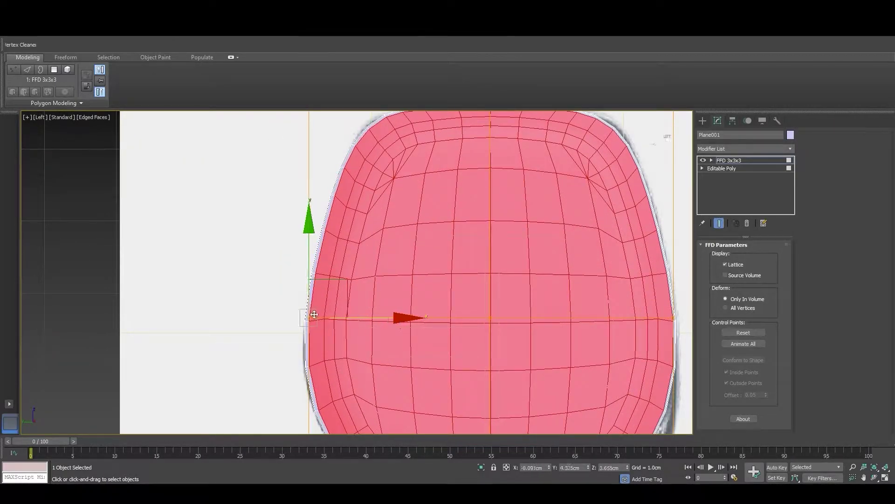
{"action": "scroll", "coordinate": [306, 317], "scroll_direction": "down", "scroll_amount": 1}
{"action": "middle_click_drag", "start_coordinate": [446, 240], "coordinate": [394, 280]}
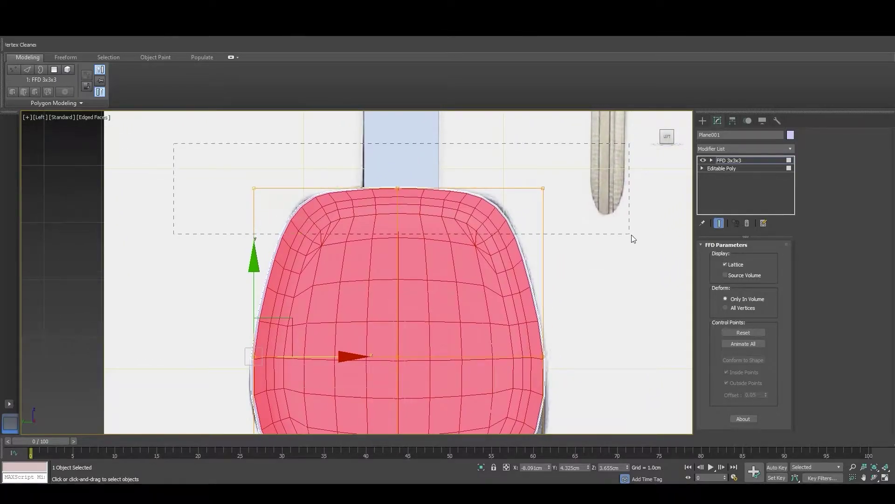
{"action": "left_click_drag", "start_coordinate": [632, 238], "coordinate": [633, 238]}
{"action": "scroll", "coordinate": [391, 157], "scroll_direction": "up", "scroll_amount": 2}
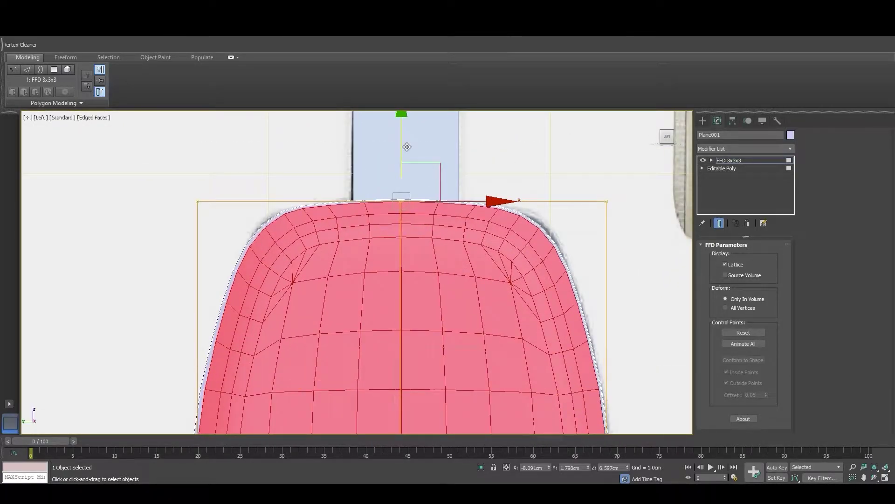
{"action": "left_click_drag", "start_coordinate": [407, 146], "coordinate": [402, 149]}
Nudge the right-middle lattice points to fit the reference outline
{"action": "scroll", "coordinate": [402, 148], "scroll_direction": "down", "scroll_amount": 3}
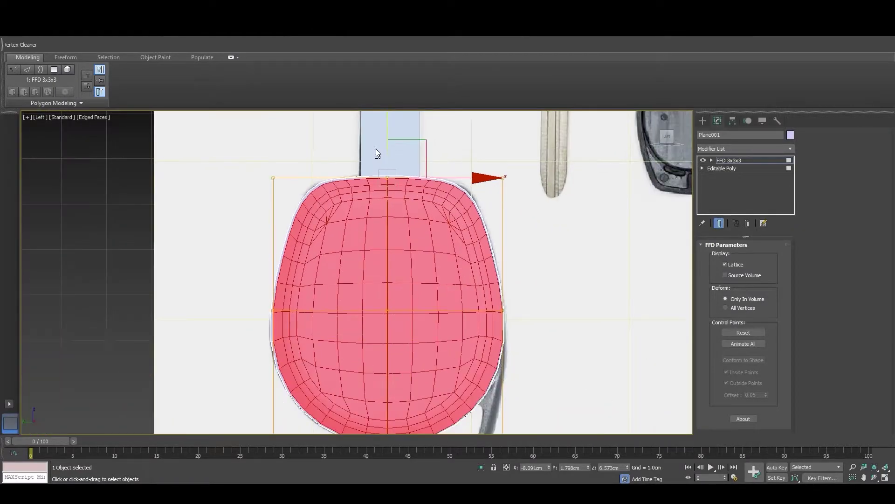
{"action": "scroll", "coordinate": [402, 149], "scroll_direction": "down", "scroll_amount": 2}
{"action": "left_click_drag", "start_coordinate": [579, 345], "coordinate": [460, 254]}
{"action": "scroll", "coordinate": [485, 272], "scroll_direction": "up", "scroll_amount": 4}
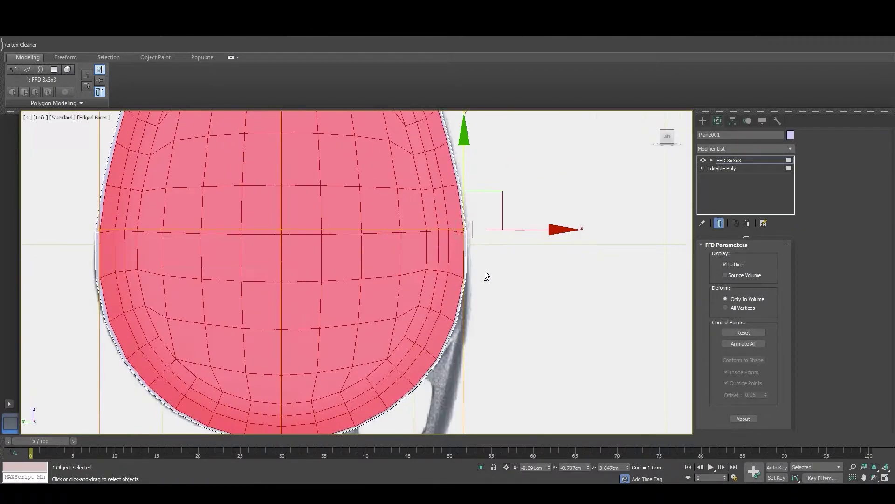
{"action": "scroll", "coordinate": [485, 270], "scroll_direction": "up", "scroll_amount": 2}
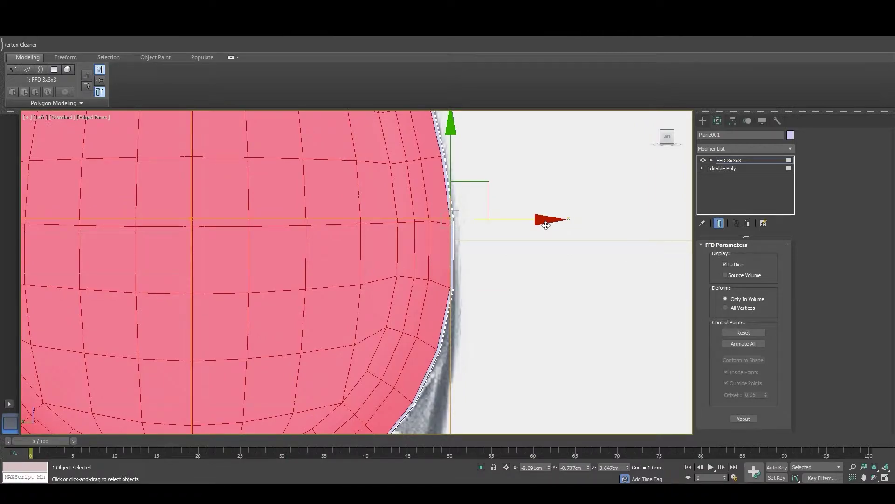
{"action": "left_click_drag", "start_coordinate": [546, 225], "coordinate": [542, 224]}
Raise the bottom row of lattice points slightly and view the whole mesh
{"action": "scroll", "coordinate": [516, 229], "scroll_direction": "down", "scroll_amount": 2}
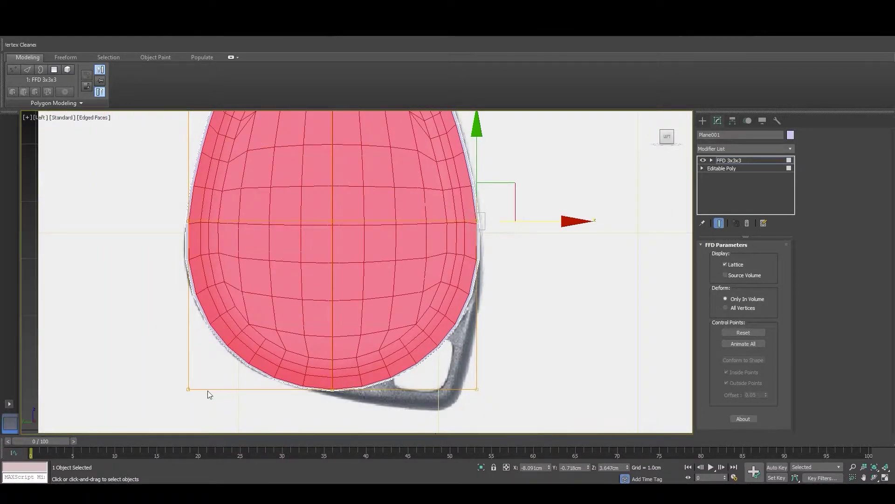
{"action": "left_click_drag", "start_coordinate": [542, 348], "coordinate": [531, 348]}
{"action": "scroll", "coordinate": [279, 390], "scroll_direction": "up", "scroll_amount": 3}
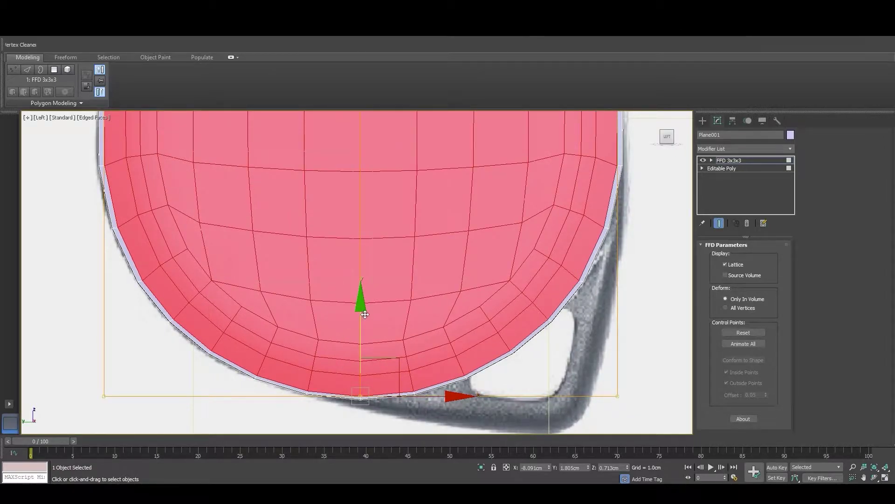
{"action": "left_click_drag", "start_coordinate": [365, 314], "coordinate": [368, 313]}
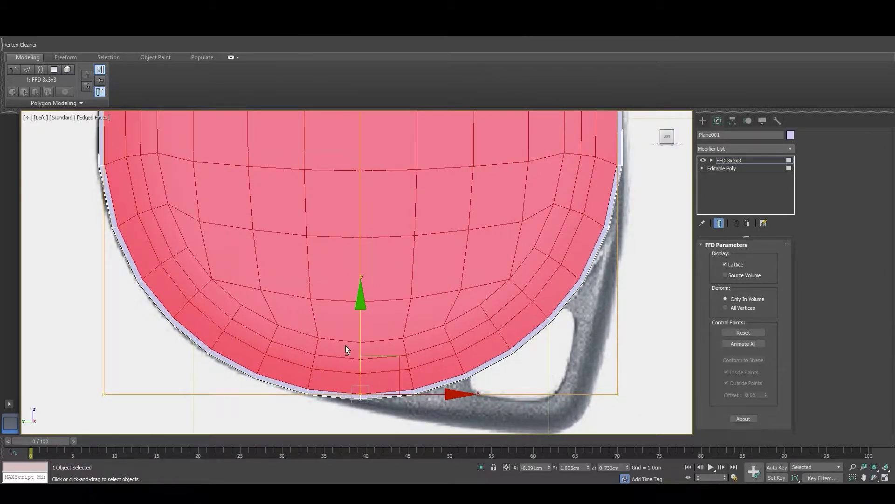
{"action": "scroll", "coordinate": [346, 346], "scroll_direction": "down", "scroll_amount": 3}
{"action": "middle_click_drag", "start_coordinate": [412, 225], "coordinate": [417, 338]}
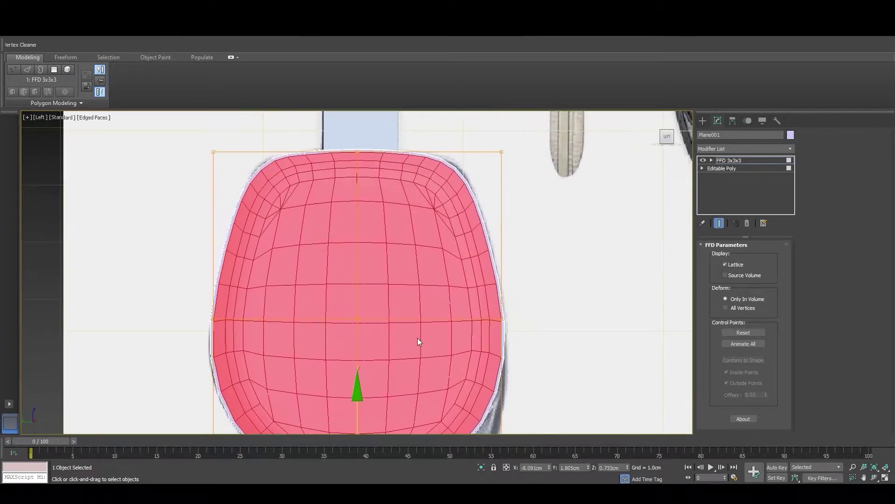
Collapse to Editable Poly, add an FFD box, and test-move its top-right point, then undo
{"action": "right_click", "coordinate": [408, 198]}
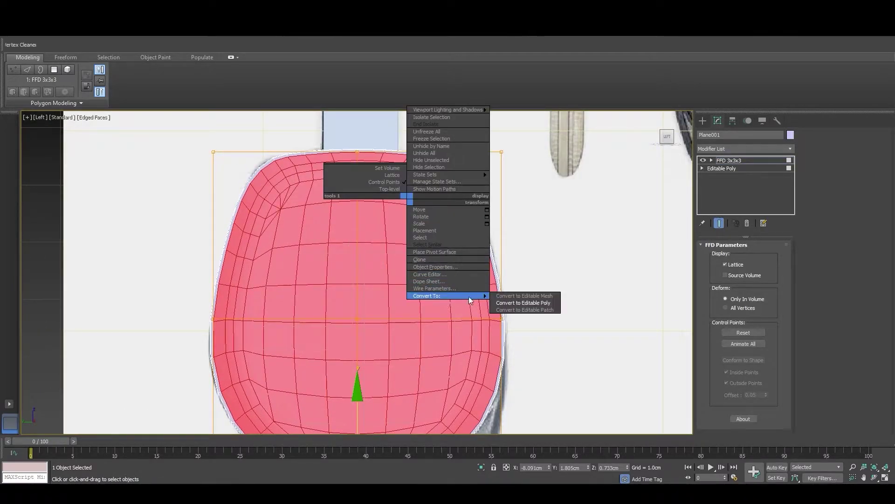
{"action": "left_click", "coordinate": [518, 303]}
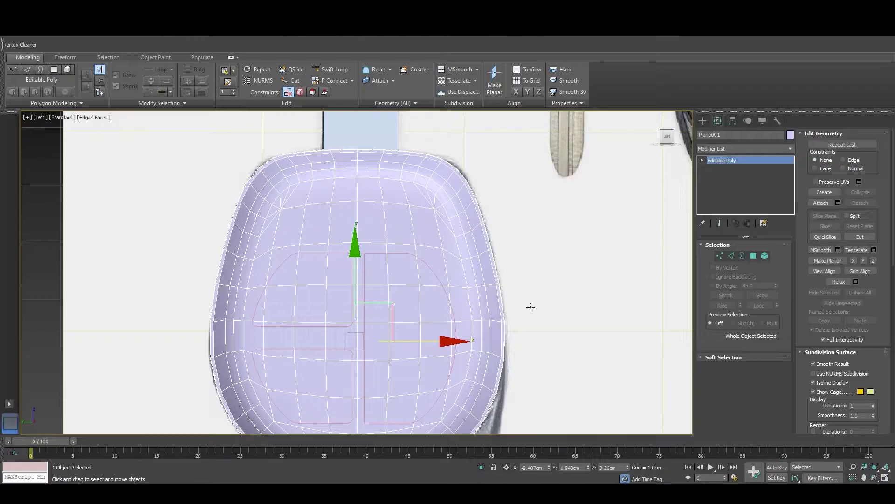
{"action": "left_click", "coordinate": [754, 149]}
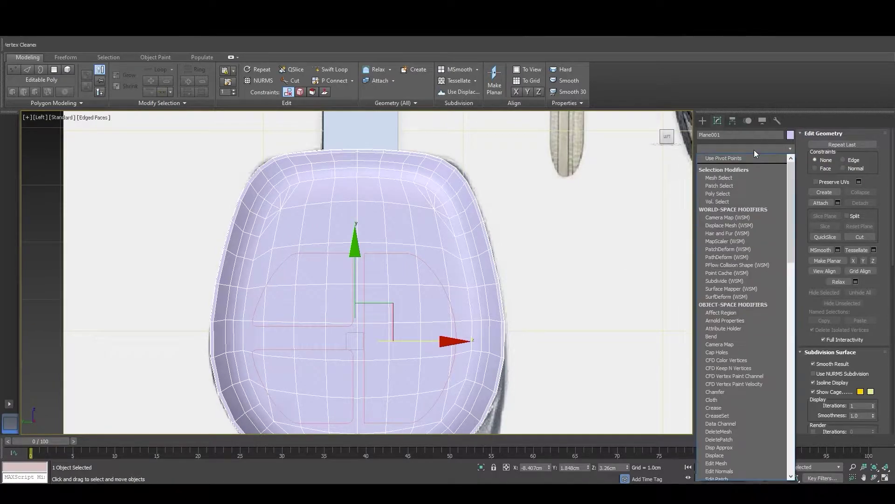
{"action": "left_click", "coordinate": [742, 186]}
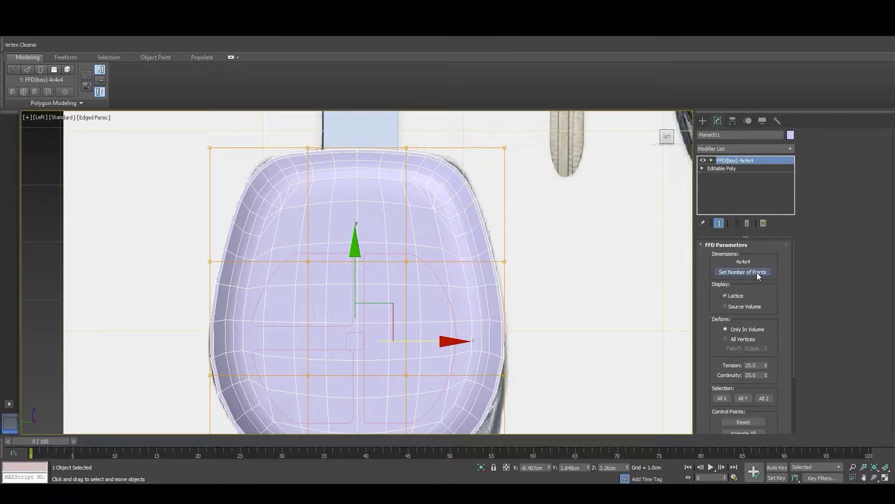
{"action": "left_click", "coordinate": [757, 273]}
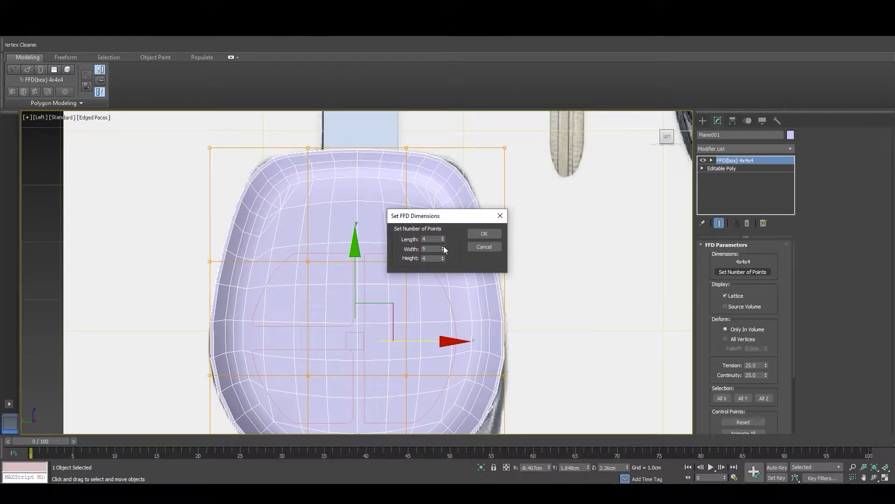
{"action": "left_click", "coordinate": [444, 246]}
{"action": "left_click", "coordinate": [484, 234]}
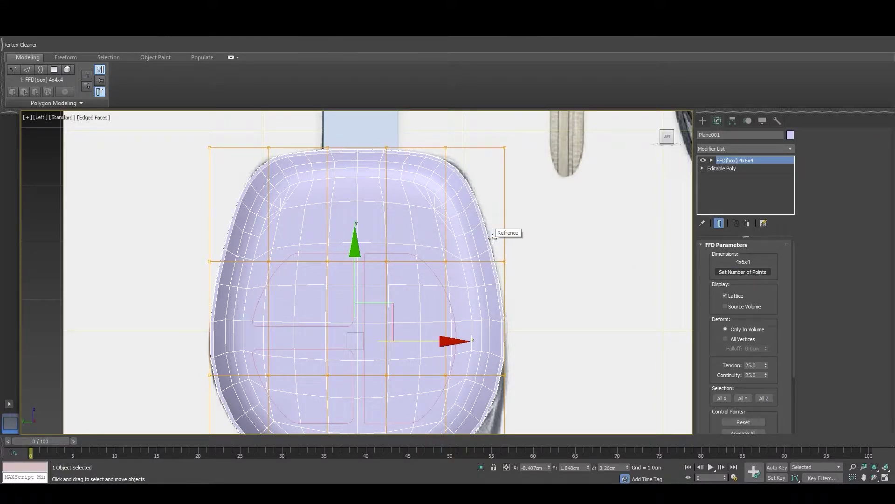
{"action": "left_click", "coordinate": [493, 239]}
{"action": "left_click_drag", "start_coordinate": [475, 122], "coordinate": [551, 180]}
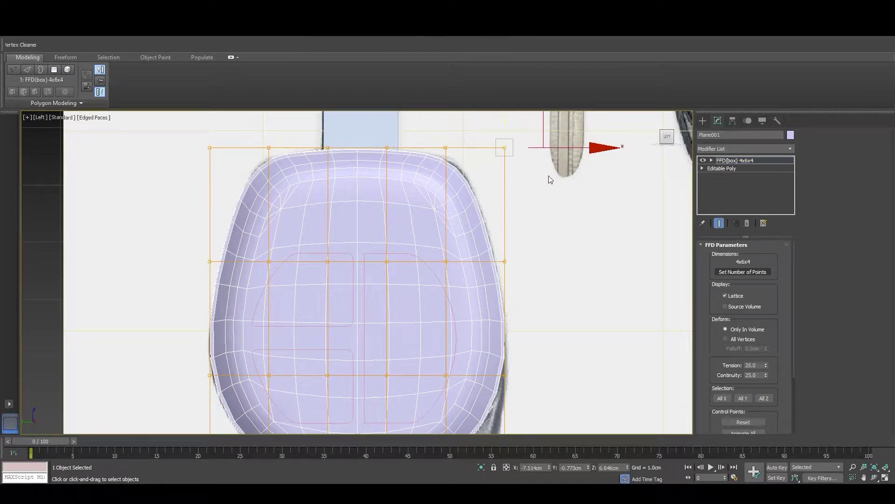
{"action": "left_click_drag", "start_coordinate": [601, 155], "coordinate": [613, 153]}
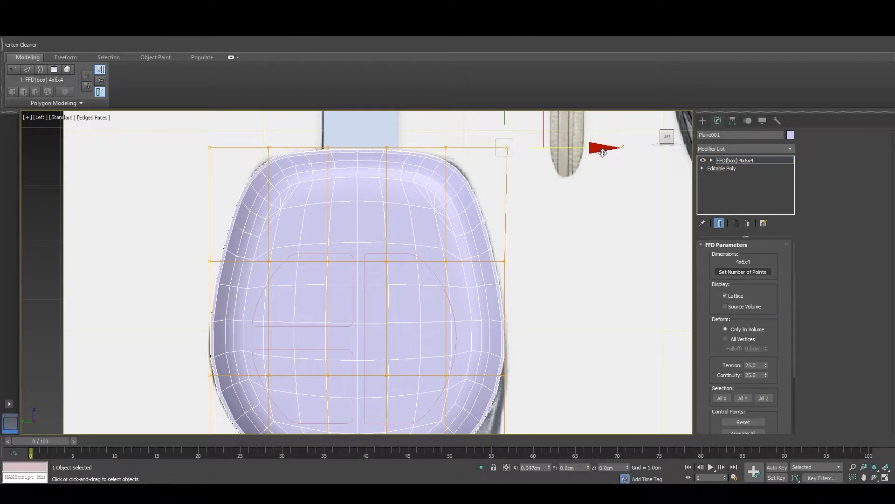
{"action": "key", "text": "ctrl+z"}
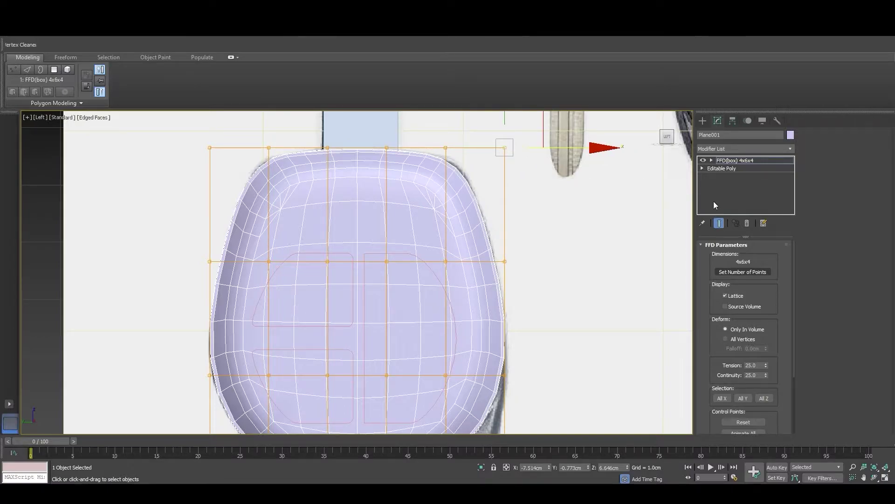
Set the FFD box lattice point count to 4x4x6
{"action": "left_click", "coordinate": [750, 272]}
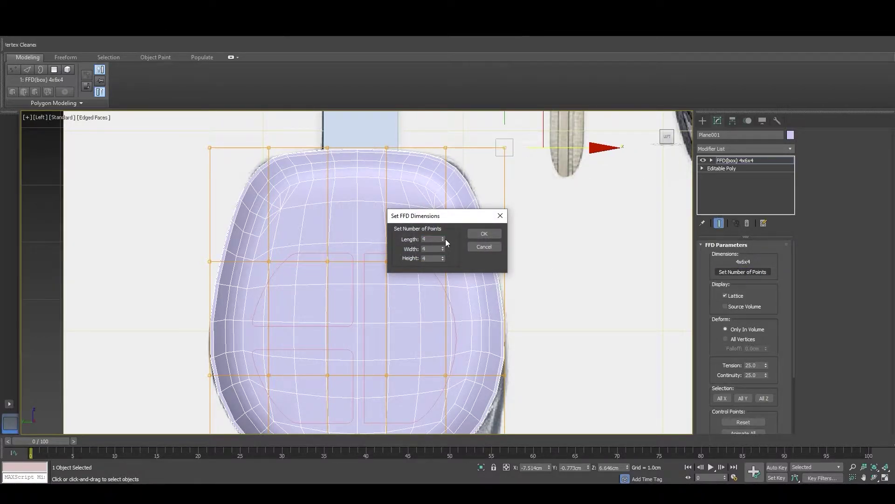
{"action": "left_click", "coordinate": [491, 234]}
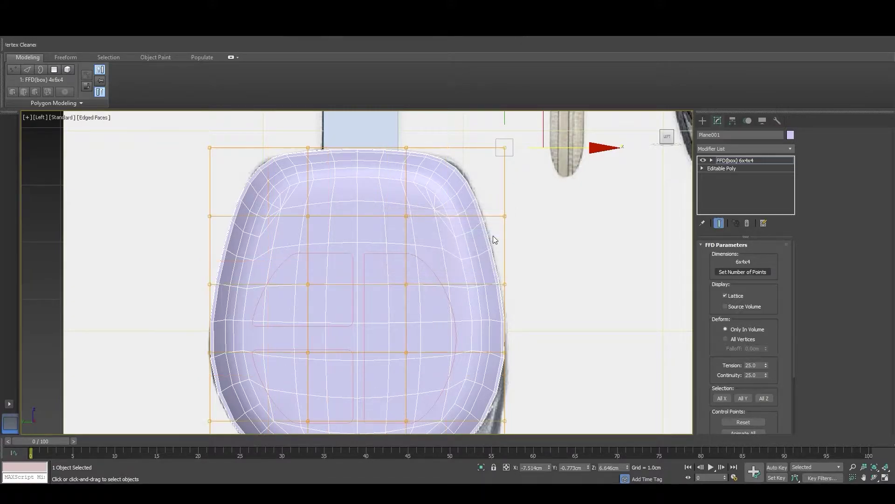
{"action": "left_click", "coordinate": [752, 274]}
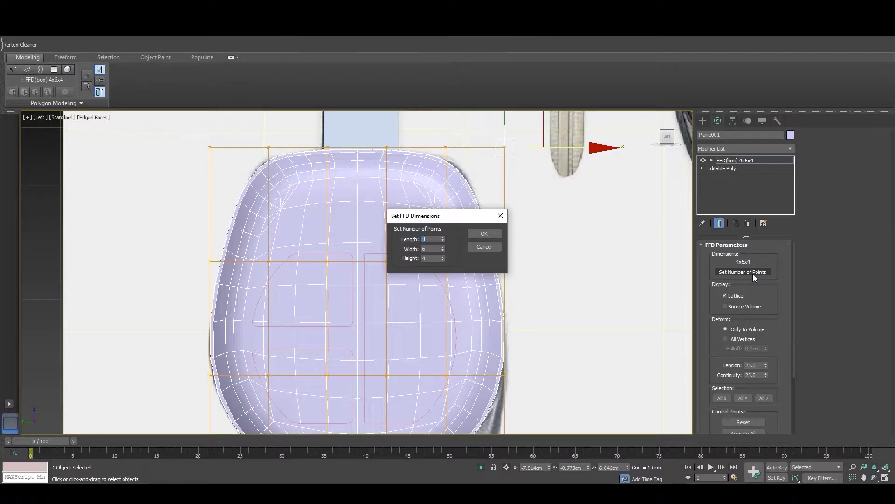
{"action": "left_click", "coordinate": [443, 256]}
{"action": "left_click", "coordinate": [443, 256]}
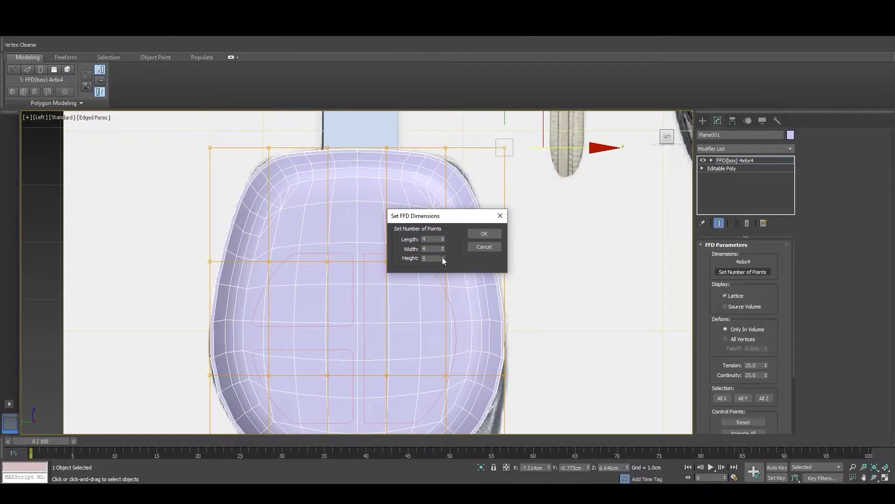
{"action": "left_click", "coordinate": [484, 233]}
Try moving the 4x4x6 lattice's top-right point, undo, then delete the FFD modifier
{"action": "scroll", "coordinate": [418, 214], "scroll_direction": "down", "scroll_amount": 2}
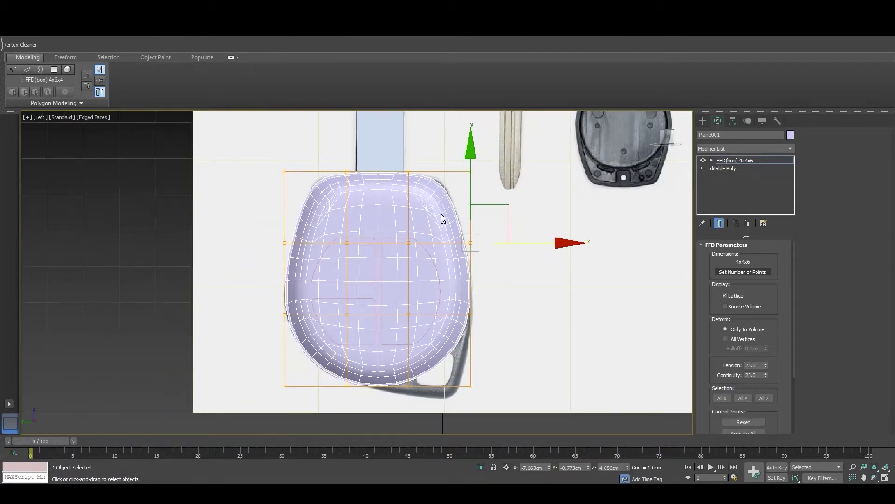
{"action": "scroll", "coordinate": [454, 169], "scroll_direction": "up", "scroll_amount": 2}
{"action": "key", "text": "w"}
{"action": "key", "text": "1"}
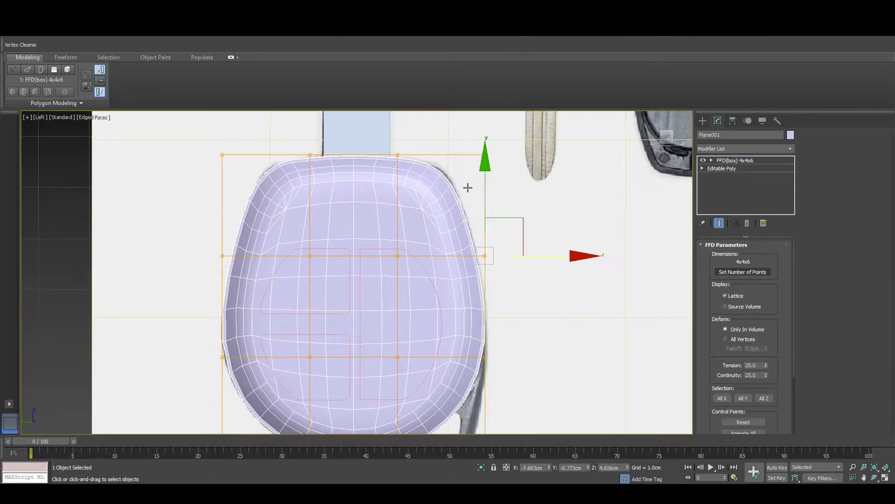
{"action": "left_click_drag", "start_coordinate": [472, 183], "coordinate": [530, 129]}
{"action": "left_click_drag", "start_coordinate": [550, 163], "coordinate": [554, 164]}
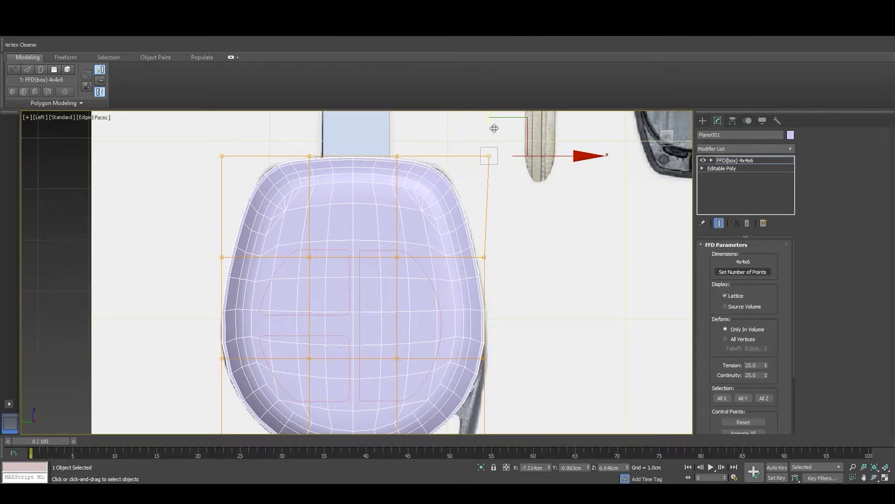
{"action": "middle_click_drag", "start_coordinate": [494, 128], "coordinate": [490, 174]}
{"action": "left_click_drag", "start_coordinate": [491, 154], "coordinate": [491, 150]}
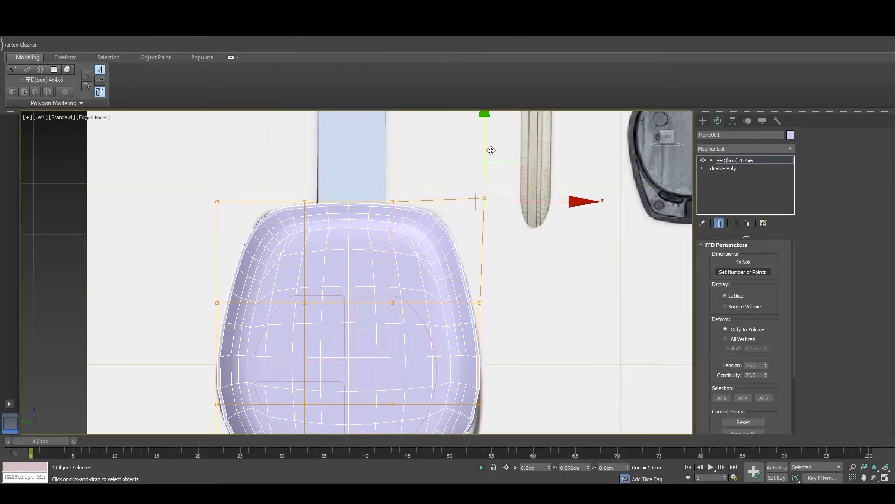
{"action": "key", "text": "ctrl+z"}
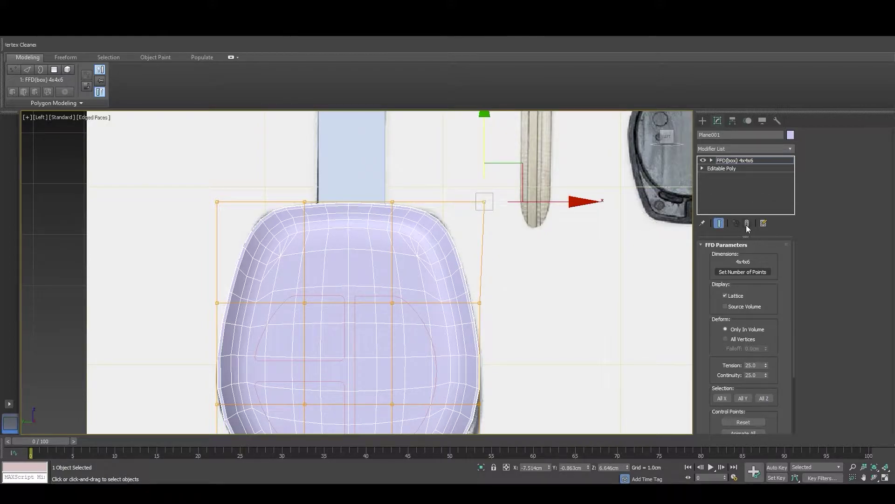
{"action": "left_click", "coordinate": [747, 224]}
Switch to the Perspective view and orbit around the fob body
{"action": "scroll", "coordinate": [444, 194], "scroll_direction": "down", "scroll_amount": 2}
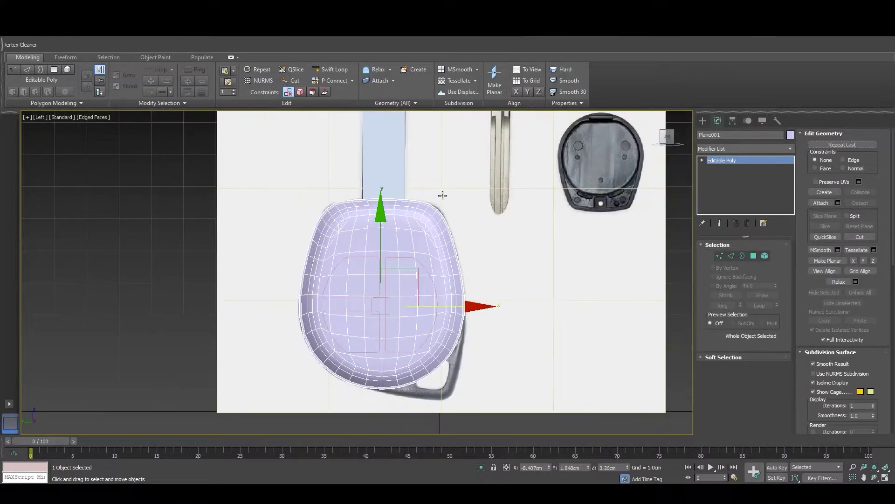
{"action": "scroll", "coordinate": [444, 334], "scroll_direction": "up", "scroll_amount": 1}
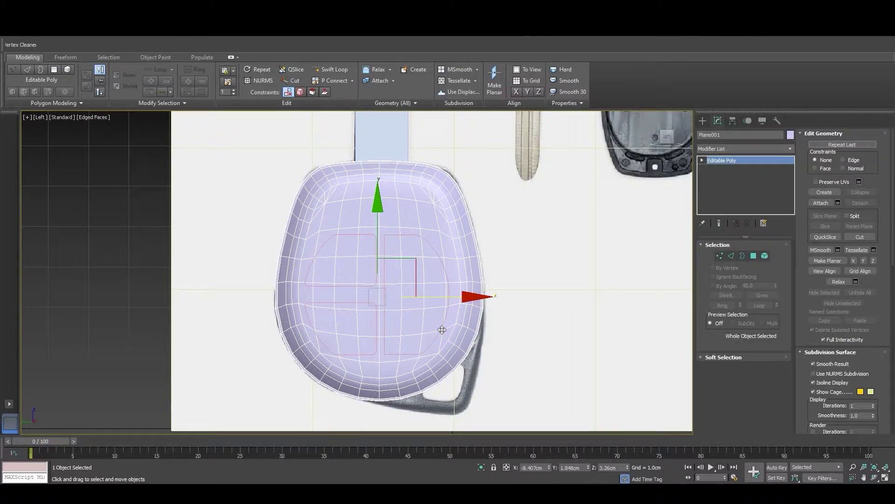
{"action": "key", "text": "p"}
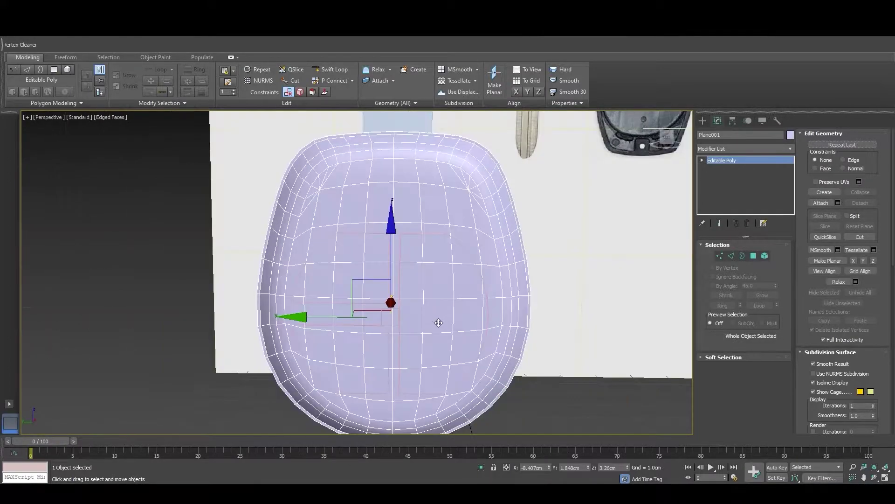
{"action": "mouse_move", "coordinate": [436, 320]}
{"action": "middle_mouse_down", "text": "alt"}
{"action": "mouse_move", "coordinate": [394, 319]}
{"action": "mouse_move", "coordinate": [444, 236]}
{"action": "mouse_move", "coordinate": [435, 255]}
{"action": "middle_mouse_up", "text": "alt"}
{"action": "scroll", "coordinate": [482, 200], "scroll_direction": "up", "scroll_amount": 2}
{"action": "scroll", "coordinate": [482, 200], "scroll_direction": "up", "scroll_amount": 1}
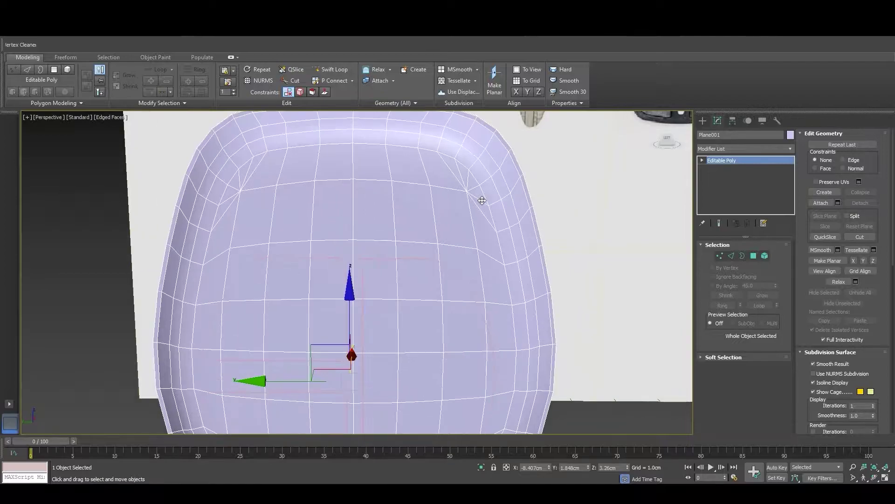
Connect four vertices near the fob's upper corner with a new edge
{"action": "key", "text": "1"}
{"action": "left_click", "coordinate": [242, 234]}
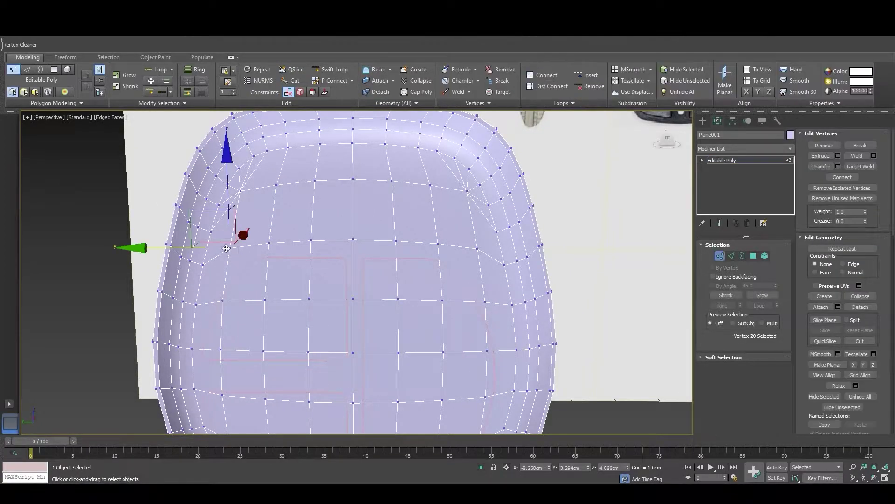
{"action": "left_click", "coordinate": [212, 234], "text": "ctrl"}
{"action": "left_click", "coordinate": [482, 254], "text": "ctrl"}
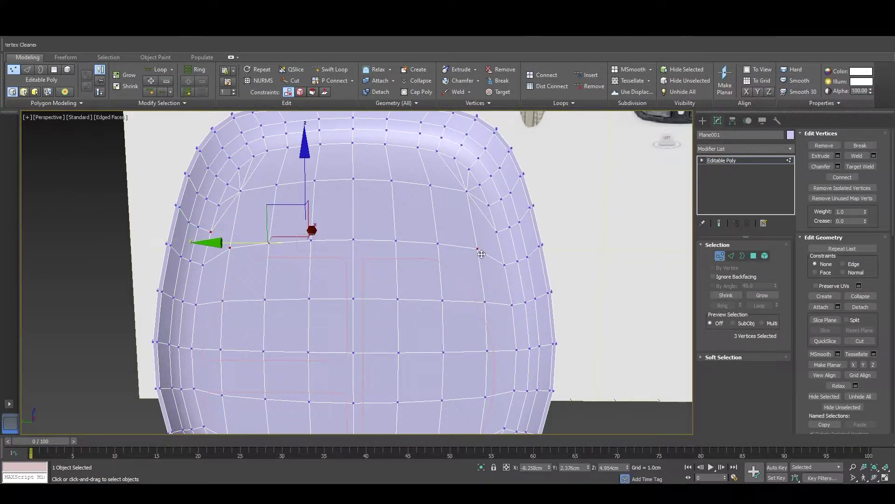
{"action": "left_click", "coordinate": [497, 232], "text": "ctrl"}
{"action": "right_click", "coordinate": [497, 233]}
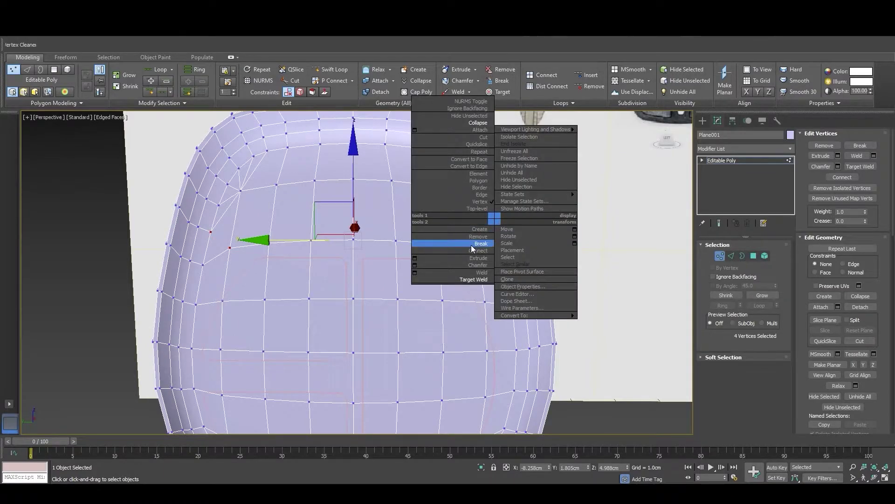
{"action": "left_click", "coordinate": [472, 251]}
{"action": "key", "text": "2"}
{"action": "middle_click_drag", "start_coordinate": [402, 247], "coordinate": [486, 223], "text": "alt"}
Select an edge loop on the fob body and apply Set Flow to even it out
{"action": "left_click", "coordinate": [490, 222]}
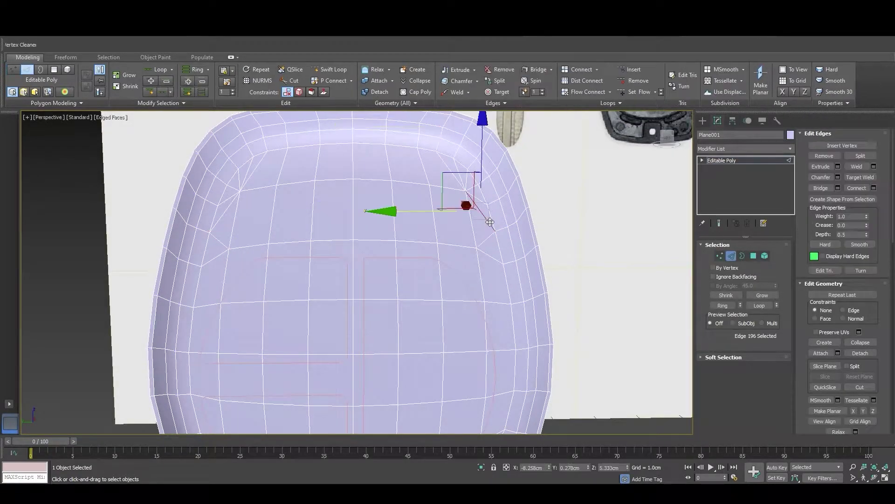
{"action": "left_click", "coordinate": [328, 247]}
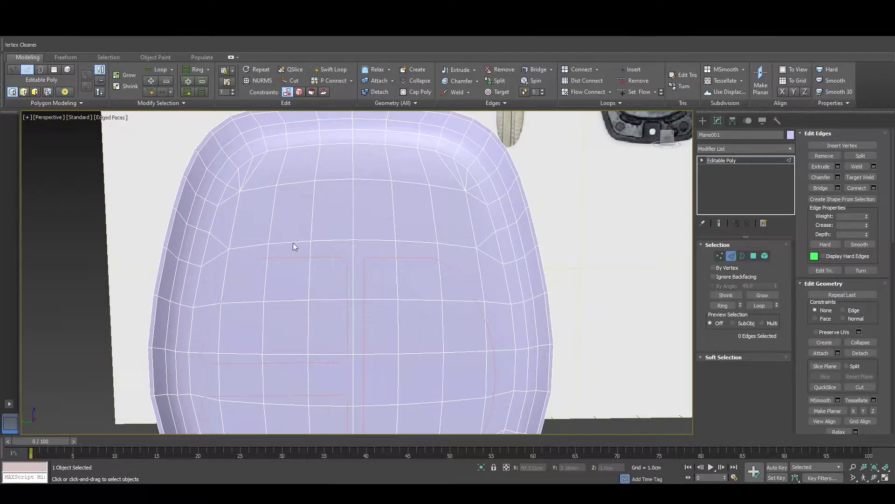
{"action": "key", "text": "1"}
{"action": "key", "text": "1"}
{"action": "scroll", "coordinate": [279, 267], "scroll_direction": "down", "scroll_amount": 3}
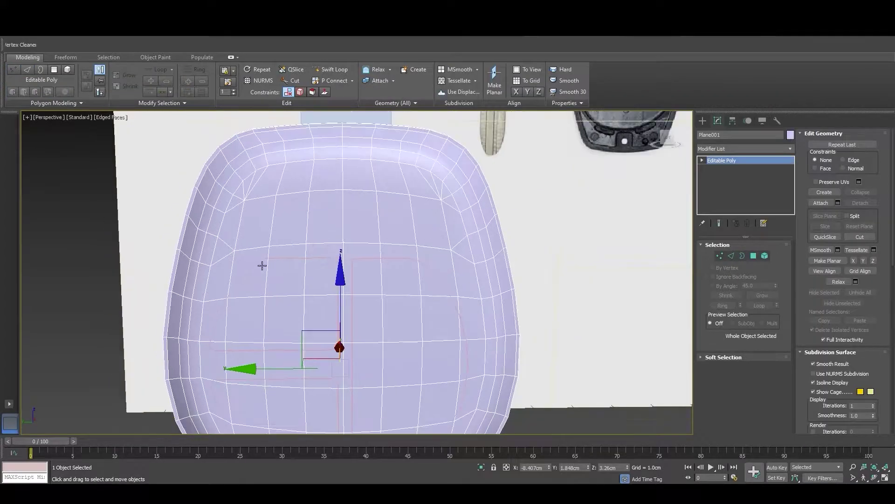
{"action": "middle_click_drag", "start_coordinate": [260, 264], "coordinate": [281, 254], "text": "alt"}
{"action": "key", "text": "2"}
{"action": "double_click", "coordinate": [259, 242]}
{"action": "middle_click_drag", "start_coordinate": [350, 231], "coordinate": [352, 230], "text": "alt"}
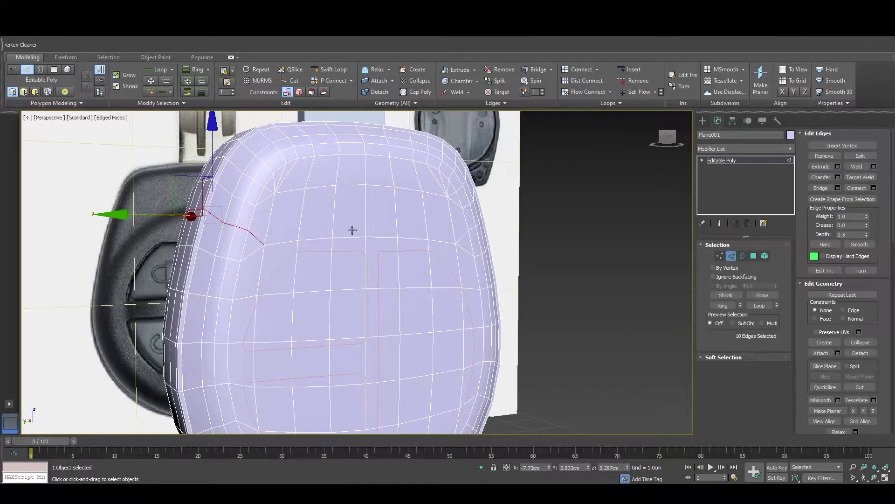
{"action": "left_click", "coordinate": [638, 90]}
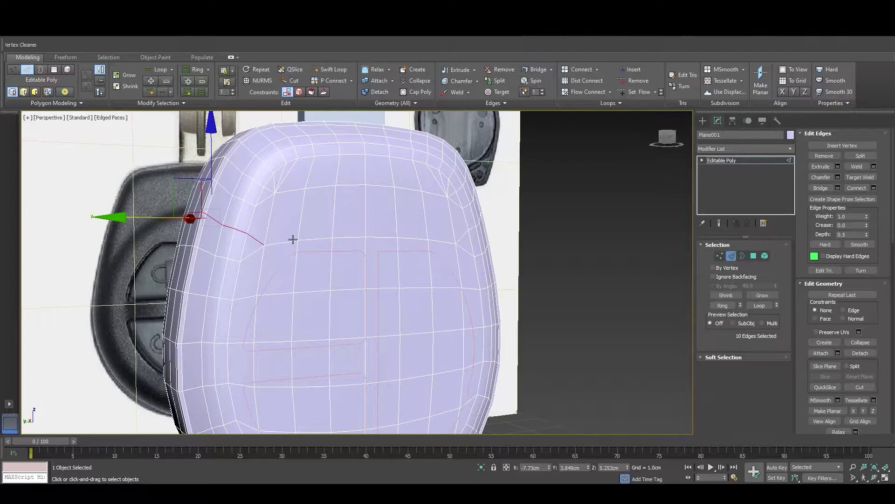
{"action": "middle_click_drag", "start_coordinate": [402, 292], "coordinate": [372, 297], "text": "alt"}
Move the two edges near the top corner upward along Z
{"action": "key", "text": "1"}
{"action": "key", "text": "1"}
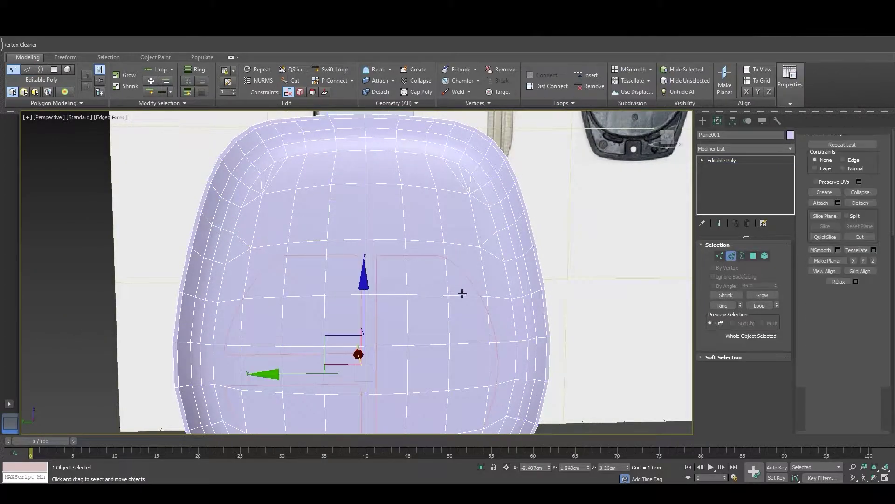
{"action": "mouse_move", "coordinate": [462, 294]}
{"action": "middle_mouse_down", "text": "alt"}
{"action": "mouse_move", "coordinate": [443, 314]}
{"action": "mouse_move", "coordinate": [445, 341]}
{"action": "mouse_move", "coordinate": [435, 308]}
{"action": "mouse_move", "coordinate": [414, 310]}
{"action": "middle_mouse_up", "text": "alt"}
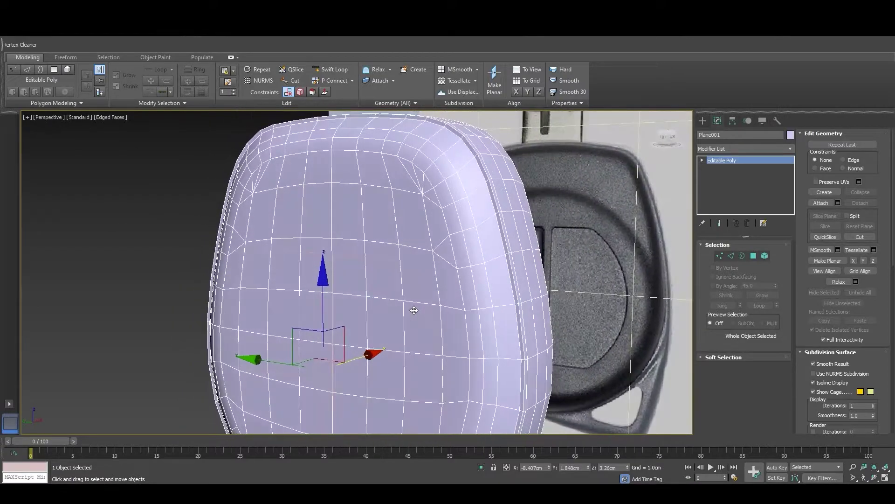
{"action": "key", "text": "2"}
{"action": "left_click", "coordinate": [460, 233]}
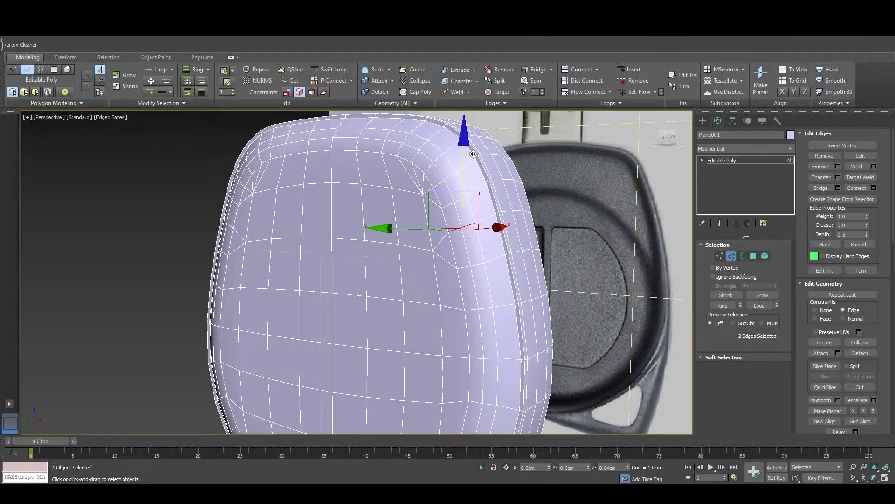
{"action": "left_click_drag", "start_coordinate": [476, 153], "coordinate": [477, 268]}
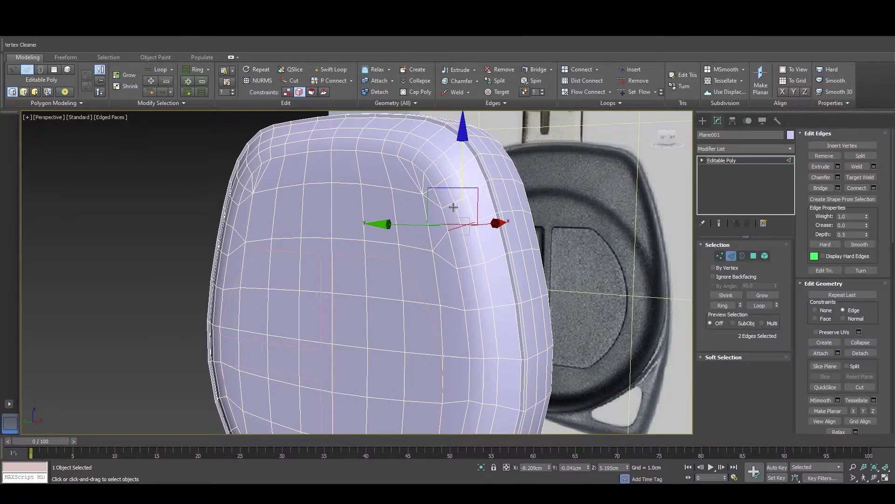
{"action": "left_click_drag", "start_coordinate": [453, 207], "coordinate": [523, 174]}
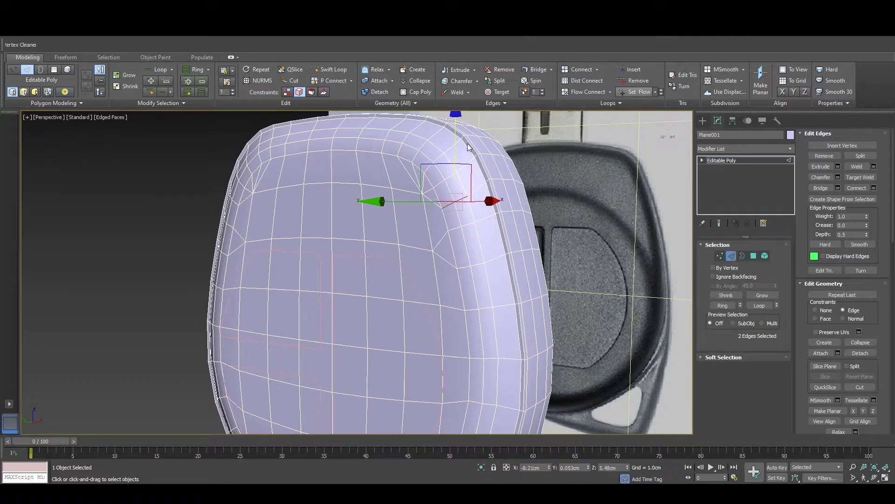
{"action": "left_click_drag", "start_coordinate": [451, 192], "coordinate": [442, 185]}
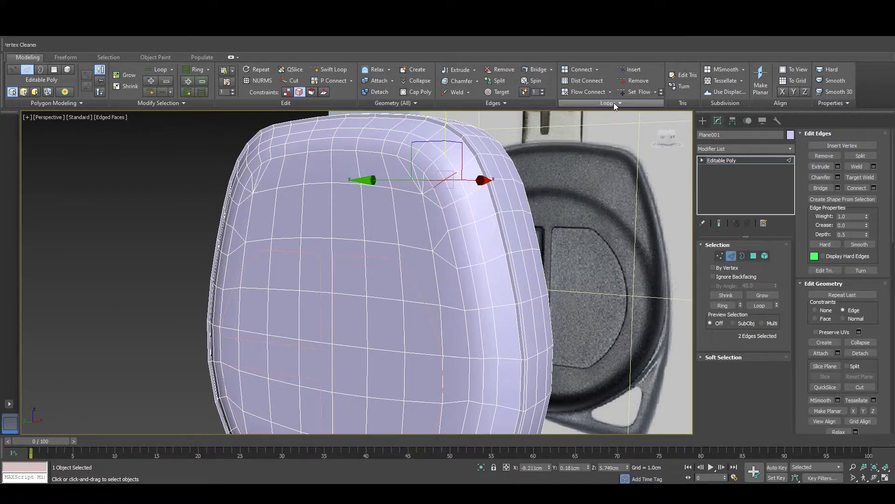
{"action": "middle_click_drag", "start_coordinate": [335, 245], "coordinate": [357, 237], "text": "alt"}
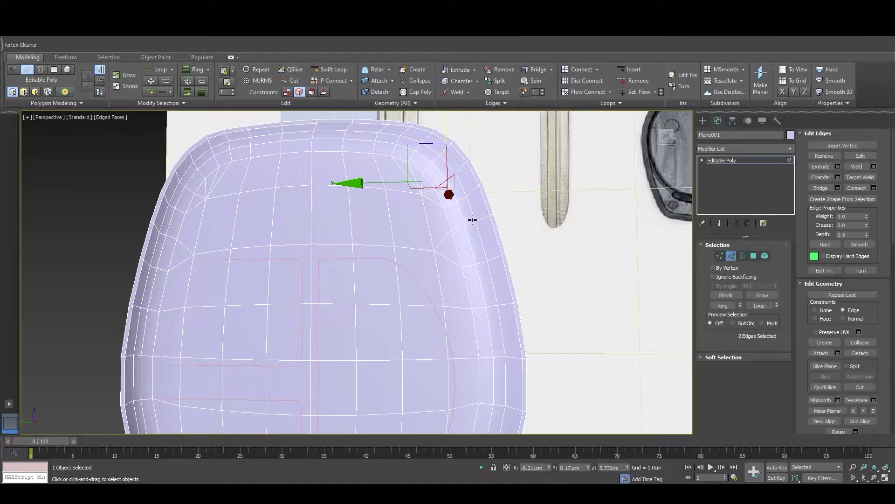
Orbit to a top-down angle and marquee-select vertices along the side edge
{"action": "scroll", "coordinate": [474, 219], "scroll_direction": "up", "scroll_amount": 2}
{"action": "scroll", "coordinate": [466, 256], "scroll_direction": "down", "scroll_amount": 2}
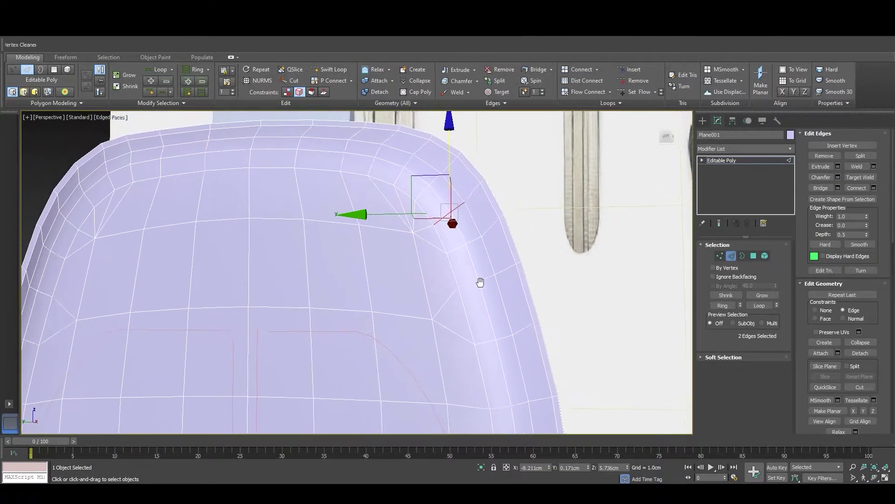
{"action": "middle_click_drag", "start_coordinate": [480, 280], "coordinate": [362, 268], "text": "alt"}
{"action": "scroll", "coordinate": [315, 288], "scroll_direction": "up", "scroll_amount": 3}
{"action": "scroll", "coordinate": [316, 288], "scroll_direction": "down", "scroll_amount": 2}
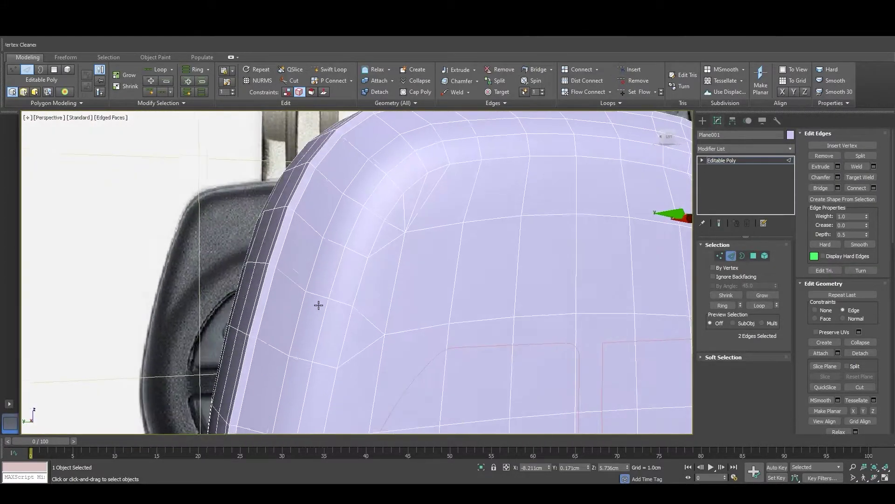
{"action": "key", "text": "1"}
{"action": "left_click_drag", "start_coordinate": [232, 236], "coordinate": [274, 282]}
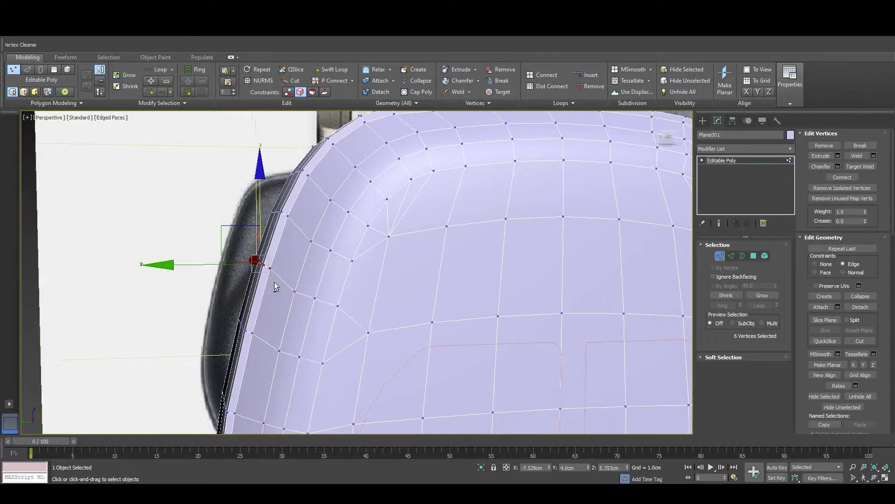
Lower the six top-left corner vertices slightly, reselecting them from another angle
{"action": "mouse_move", "coordinate": [275, 282]}
{"action": "middle_mouse_down", "text": "alt"}
{"action": "mouse_move", "coordinate": [368, 281]}
{"action": "mouse_move", "coordinate": [272, 278]}
{"action": "mouse_move", "coordinate": [267, 210]}
{"action": "middle_mouse_up", "text": "alt"}
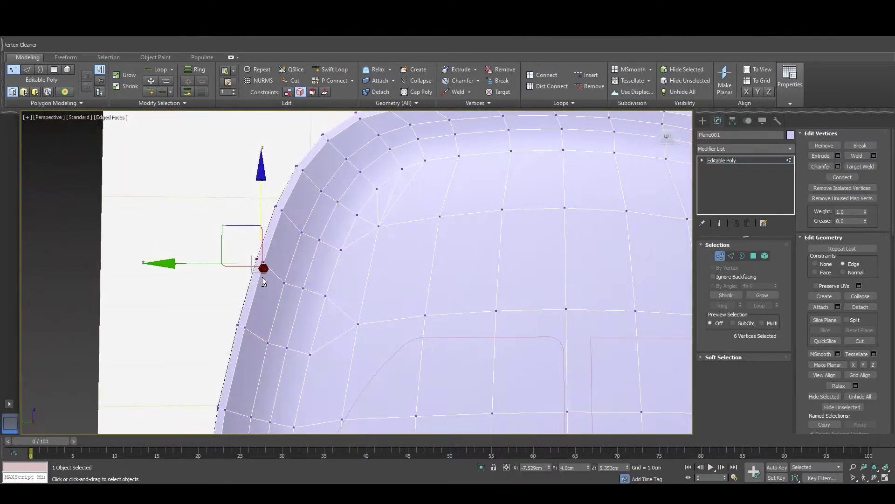
{"action": "left_click_drag", "start_coordinate": [265, 208], "coordinate": [259, 217]}
{"action": "mouse_move", "coordinate": [259, 217]}
{"action": "middle_mouse_down", "text": "alt"}
{"action": "mouse_move", "coordinate": [290, 266]}
{"action": "mouse_move", "coordinate": [284, 271]}
{"action": "middle_mouse_up", "text": "alt"}
{"action": "left_click", "coordinate": [211, 234]}
{"action": "left_click_drag", "start_coordinate": [288, 261], "coordinate": [288, 264]}
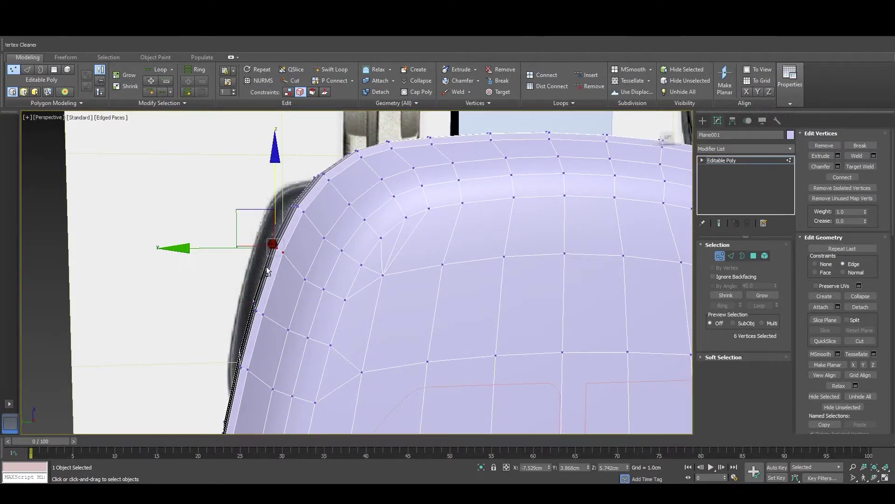
{"action": "mouse_move", "coordinate": [288, 264]}
{"action": "middle_mouse_down", "text": "alt"}
{"action": "mouse_move", "coordinate": [347, 263]}
{"action": "mouse_move", "coordinate": [269, 268]}
{"action": "middle_mouse_up", "text": "alt"}
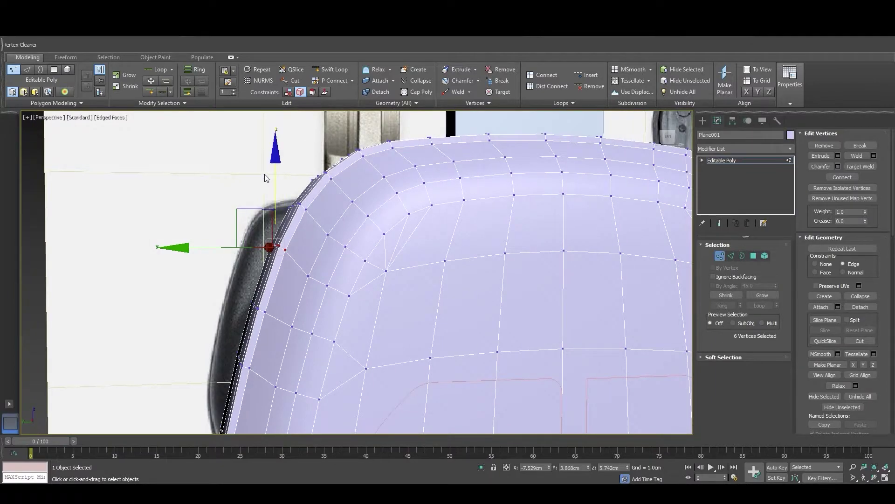
{"action": "left_click_drag", "start_coordinate": [277, 188], "coordinate": [272, 194]}
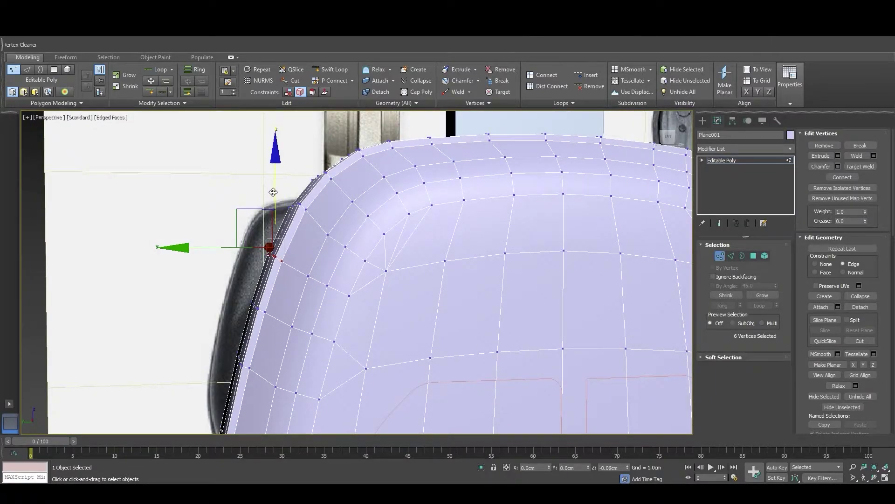
{"action": "middle_click_drag", "start_coordinate": [272, 194], "coordinate": [286, 191], "text": "alt"}
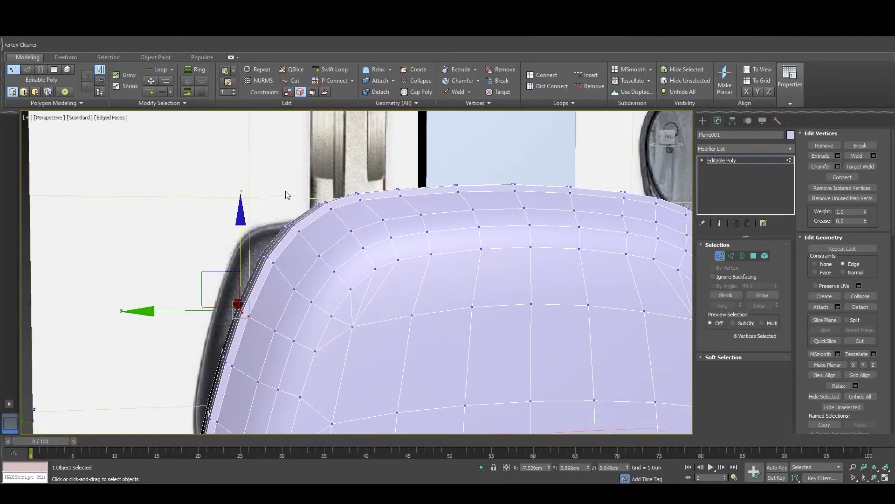
{"action": "left_click", "coordinate": [227, 247]}
{"action": "left_click_drag", "start_coordinate": [281, 275], "coordinate": [267, 273]}
{"action": "mouse_move", "coordinate": [267, 274]}
{"action": "middle_mouse_down", "text": "alt"}
{"action": "mouse_move", "coordinate": [370, 276]}
{"action": "mouse_move", "coordinate": [260, 276]}
{"action": "mouse_move", "coordinate": [259, 203]}
{"action": "middle_mouse_up", "text": "alt"}
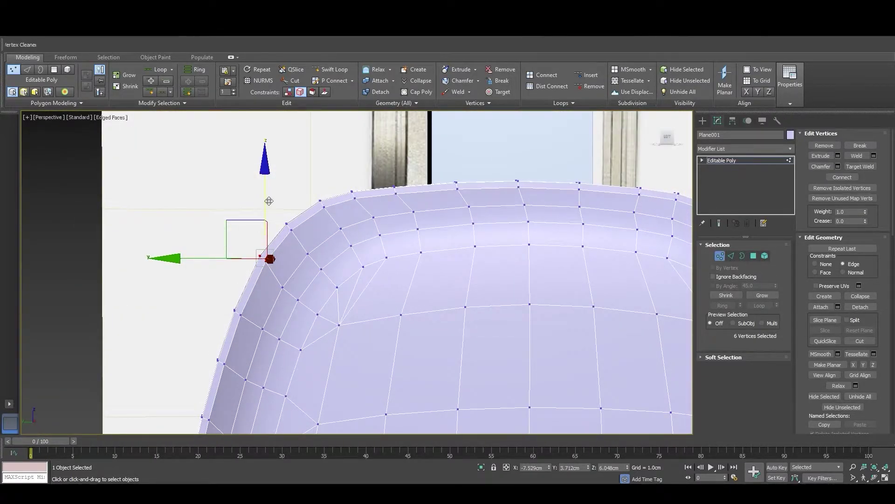
{"action": "left_click_drag", "start_coordinate": [269, 201], "coordinate": [264, 208]}
Lower the corner vertices a touch more, shift them along Y, and orbit to check
{"action": "left_click", "coordinate": [256, 226]}
{"action": "mouse_move", "coordinate": [256, 226]}
{"action": "middle_mouse_down", "text": "alt"}
{"action": "mouse_move", "coordinate": [274, 247]}
{"action": "mouse_move", "coordinate": [261, 244]}
{"action": "middle_mouse_up", "text": "alt"}
{"action": "left_click_drag", "start_coordinate": [279, 213], "coordinate": [295, 229]}
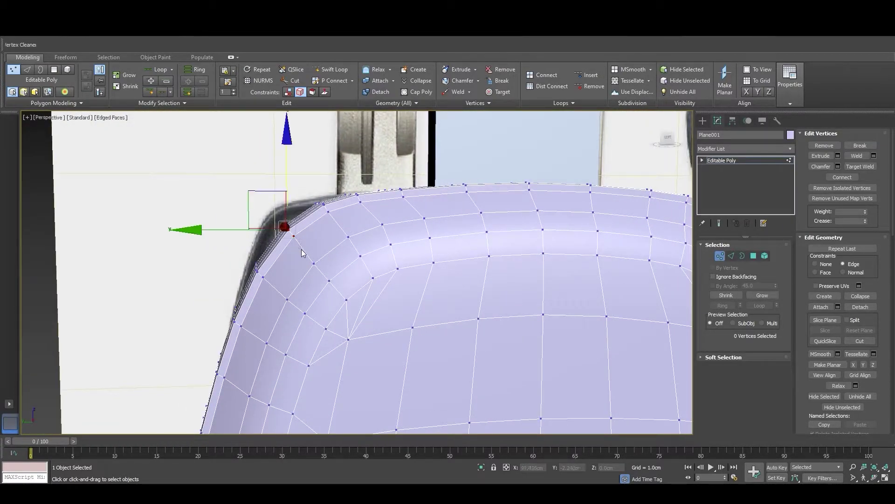
{"action": "mouse_move", "coordinate": [295, 229]}
{"action": "middle_mouse_down", "text": "alt"}
{"action": "mouse_move", "coordinate": [336, 235]}
{"action": "mouse_move", "coordinate": [281, 239]}
{"action": "middle_mouse_up", "text": "alt"}
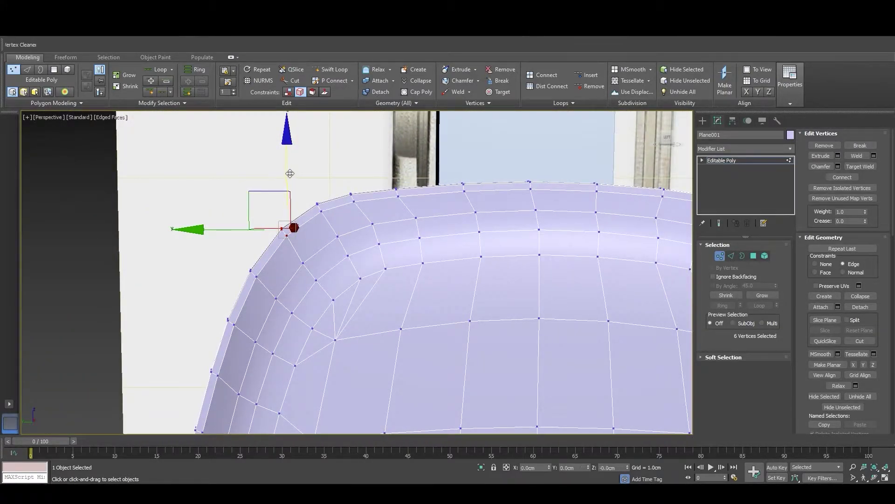
{"action": "left_click_drag", "start_coordinate": [287, 174], "coordinate": [287, 175]}
{"action": "left_click", "coordinate": [261, 189]}
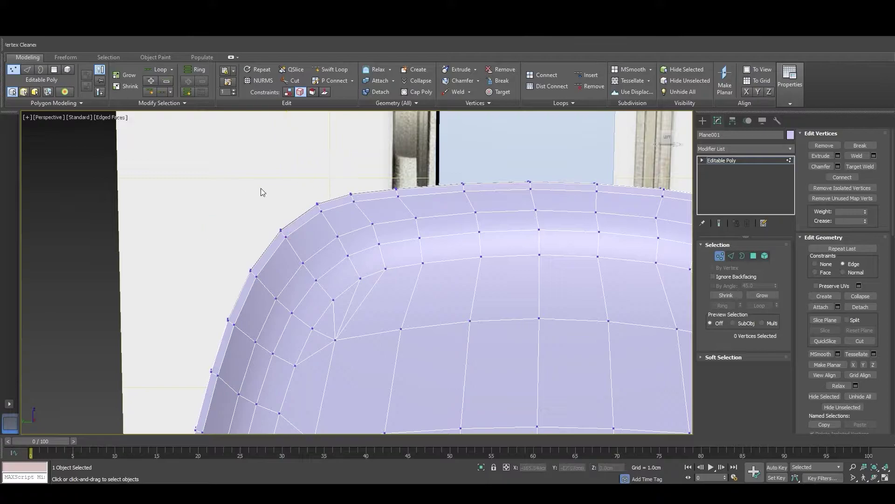
{"action": "middle_click_drag", "start_coordinate": [235, 209], "coordinate": [303, 209], "text": "alt"}
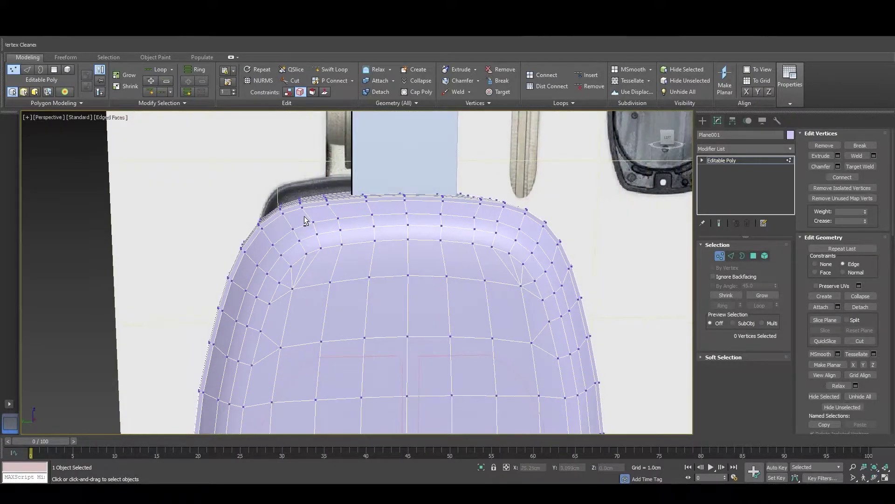
{"action": "left_click_drag", "start_coordinate": [299, 184], "coordinate": [321, 213]}
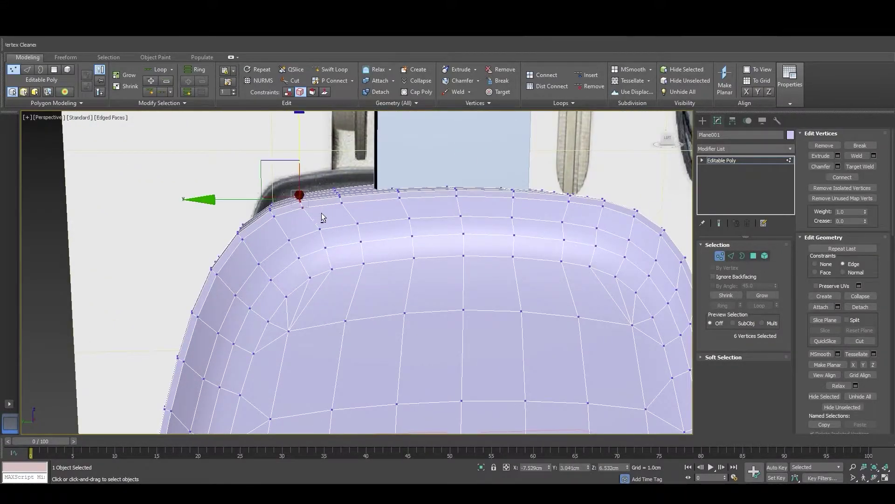
{"action": "middle_click_drag", "start_coordinate": [321, 213], "coordinate": [325, 203], "text": "alt"}
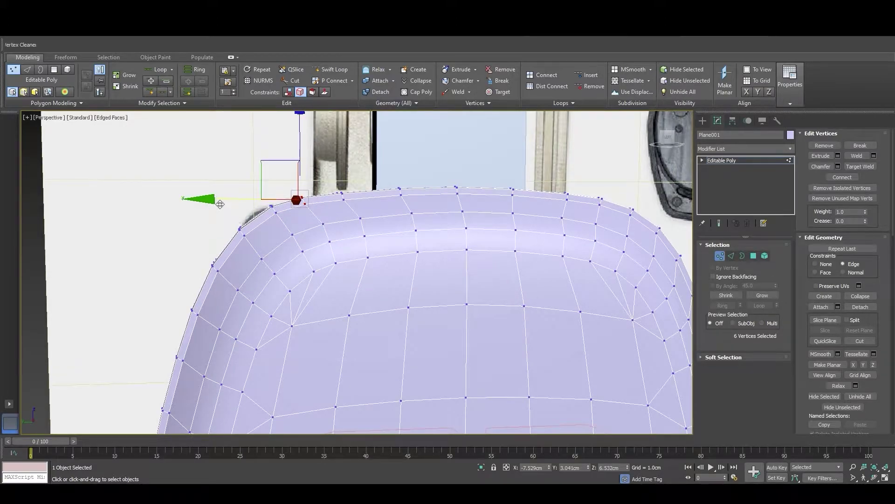
{"action": "left_click_drag", "start_coordinate": [224, 200], "coordinate": [227, 202]}
{"action": "mouse_move", "coordinate": [227, 202]}
{"action": "middle_mouse_down", "text": "alt"}
{"action": "mouse_move", "coordinate": [328, 230]}
{"action": "mouse_move", "coordinate": [250, 230]}
{"action": "middle_mouse_up", "text": "alt"}
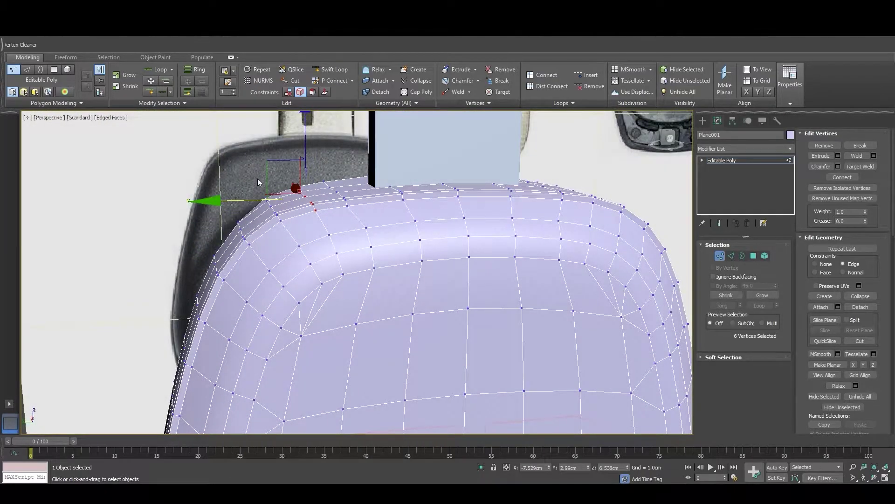
{"action": "mouse_move", "coordinate": [268, 196]}
{"action": "middle_mouse_down", "text": "alt"}
{"action": "mouse_move", "coordinate": [289, 228]}
{"action": "mouse_move", "coordinate": [304, 231]}
{"action": "mouse_move", "coordinate": [265, 220]}
{"action": "mouse_move", "coordinate": [271, 225]}
{"action": "middle_mouse_up", "text": "alt"}
{"action": "scroll", "coordinate": [270, 224], "scroll_direction": "down", "scroll_amount": 3}
{"action": "scroll", "coordinate": [261, 223], "scroll_direction": "down", "scroll_amount": 3}
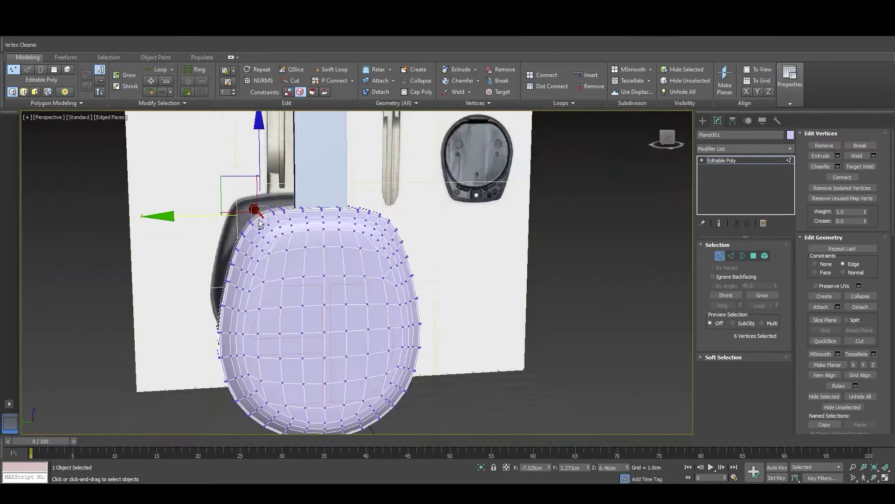
In the Left view, select the fob body's right-half polygons and delete them
{"action": "key", "text": "1"}
{"action": "mouse_move", "coordinate": [346, 327]}
{"action": "middle_mouse_down", "text": "alt"}
{"action": "mouse_move", "coordinate": [364, 340]}
{"action": "mouse_move", "coordinate": [410, 339]}
{"action": "middle_mouse_up", "text": "alt"}
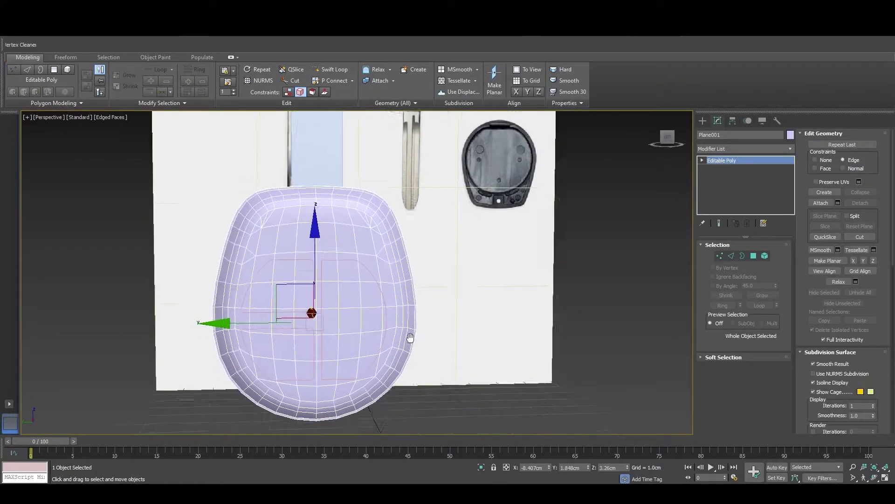
{"action": "left_click", "coordinate": [455, 381]}
{"action": "mouse_move", "coordinate": [402, 389]}
{"action": "middle_mouse_down", "text": "alt"}
{"action": "mouse_move", "coordinate": [333, 376]}
{"action": "mouse_move", "coordinate": [388, 388]}
{"action": "middle_mouse_up", "text": "alt"}
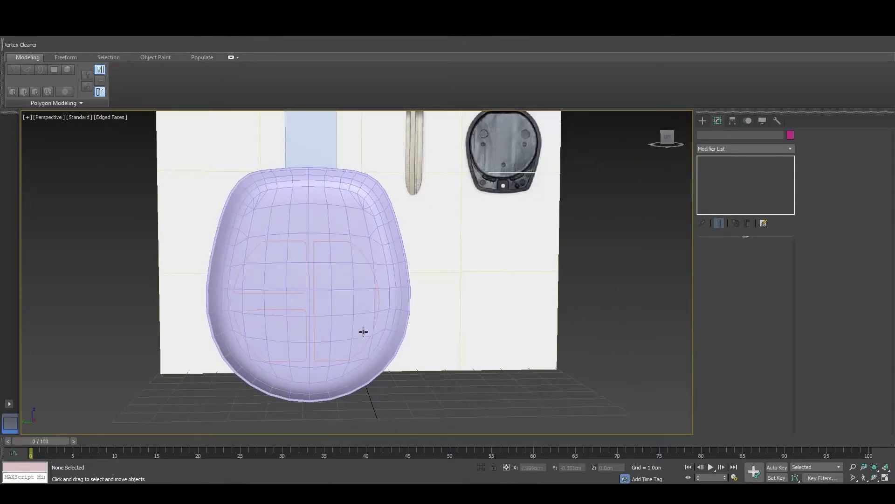
{"action": "key", "text": "l"}
{"action": "left_click", "coordinate": [403, 223]}
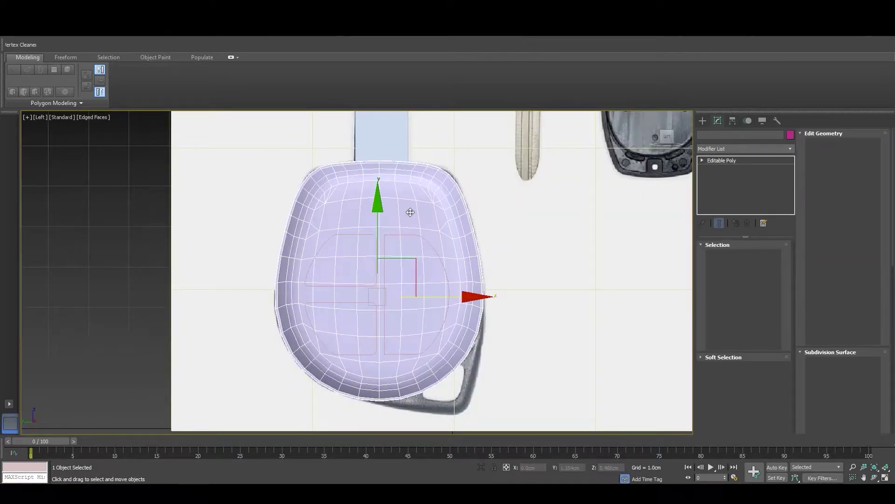
{"action": "key", "text": "4"}
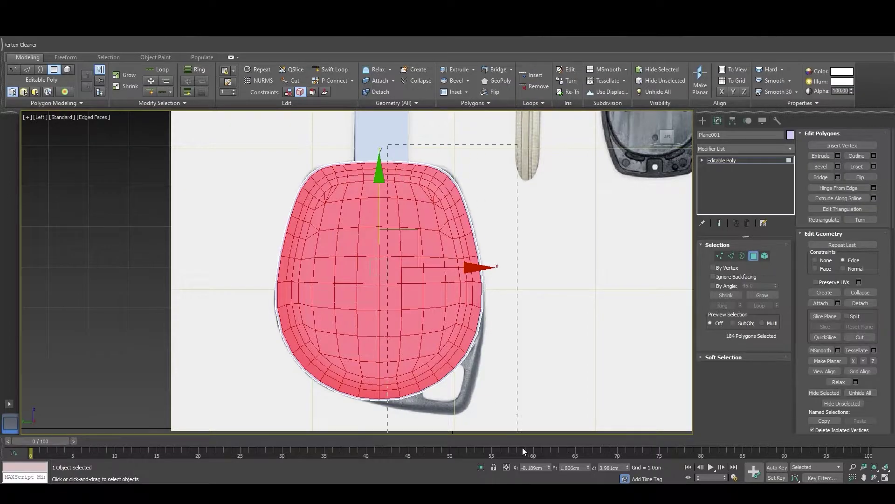
{"action": "left_click_drag", "start_coordinate": [522, 447], "coordinate": [511, 445]}
{"action": "key", "text": "Delete"}
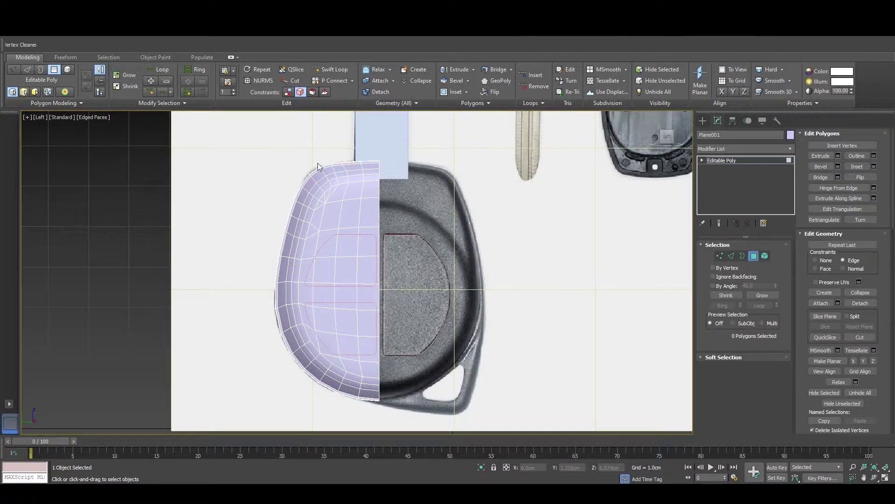
Add an FFD(box) modifier with its lattice length set to 8 points
{"action": "key", "text": "1"}
{"action": "key", "text": "1"}
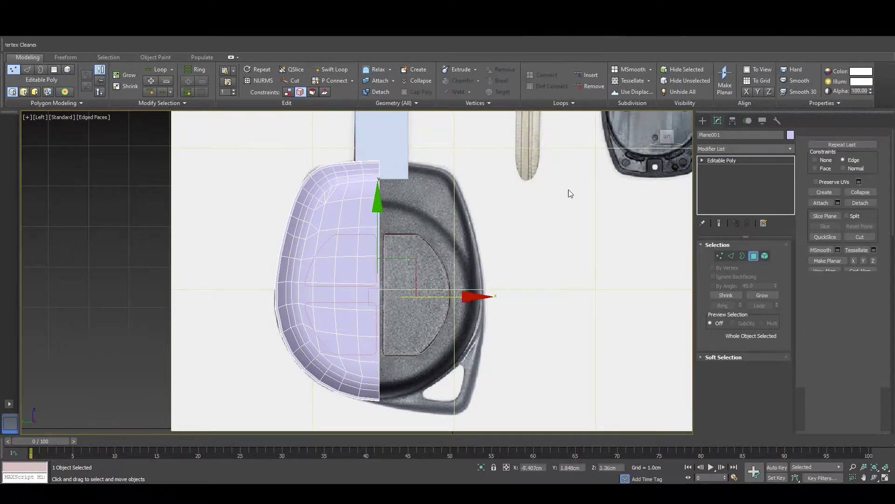
{"action": "left_click", "coordinate": [754, 149]}
{"action": "key", "text": "f"}
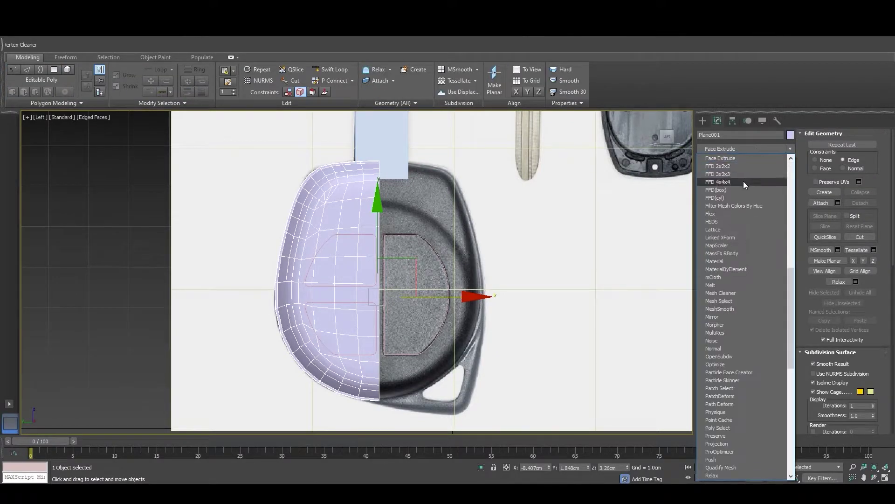
{"action": "left_click", "coordinate": [741, 189]}
{"action": "left_click", "coordinate": [749, 272]}
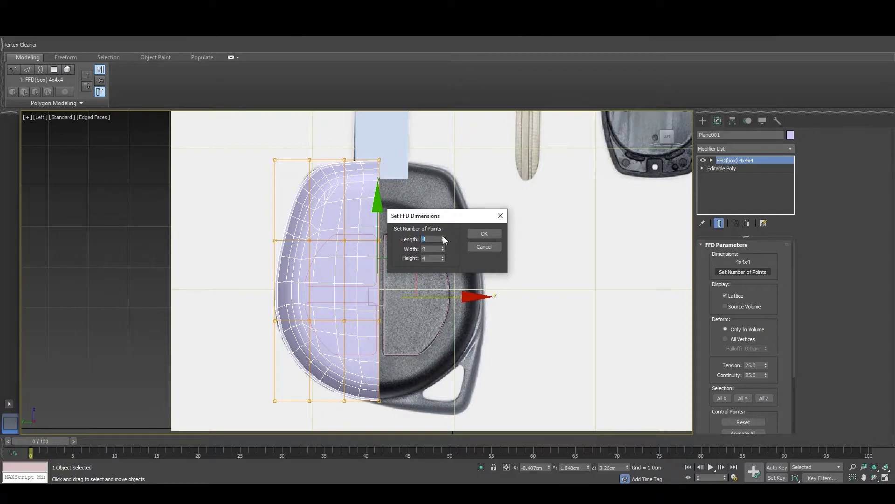
{"action": "left_click", "coordinate": [443, 238]}
{"action": "left_click", "coordinate": [484, 233]}
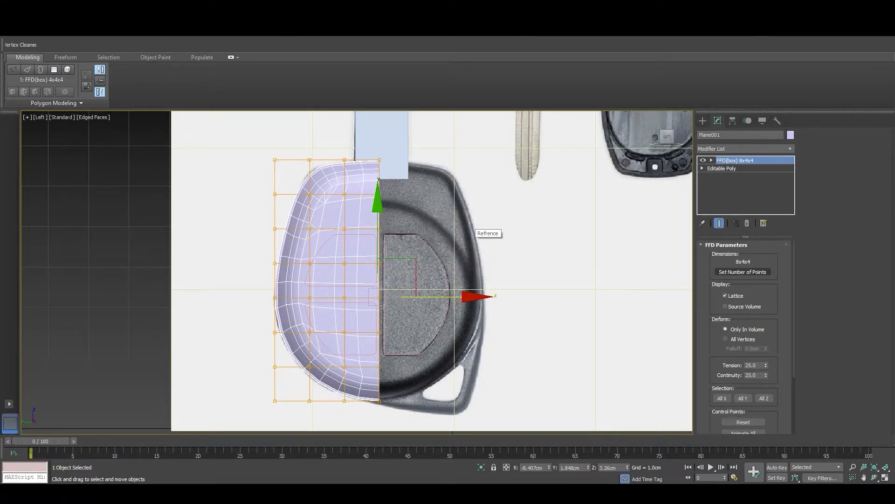
Move a top lattice control point to fit the fob's top edge to the reference
{"action": "scroll", "coordinate": [300, 172], "scroll_direction": "up", "scroll_amount": 1}
{"action": "scroll", "coordinate": [306, 205], "scroll_direction": "up", "scroll_amount": 2}
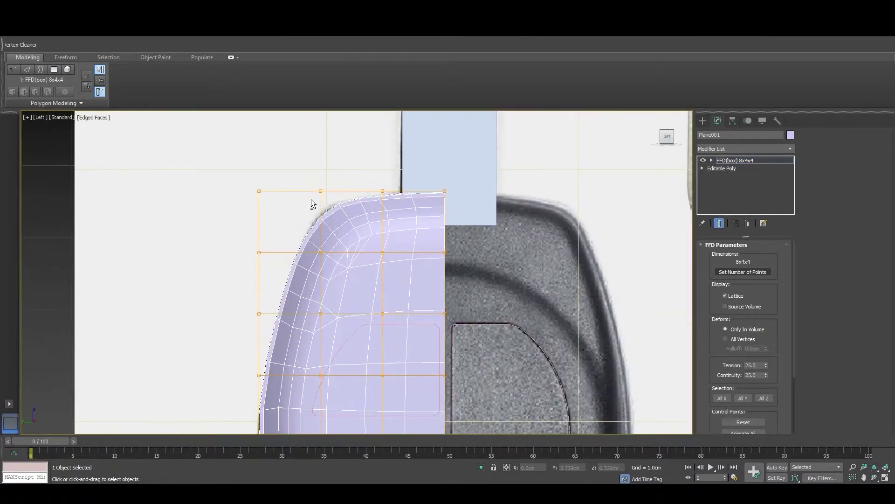
{"action": "scroll", "coordinate": [311, 200], "scroll_direction": "up", "scroll_amount": 2}
{"action": "left_click_drag", "start_coordinate": [303, 155], "coordinate": [351, 212]}
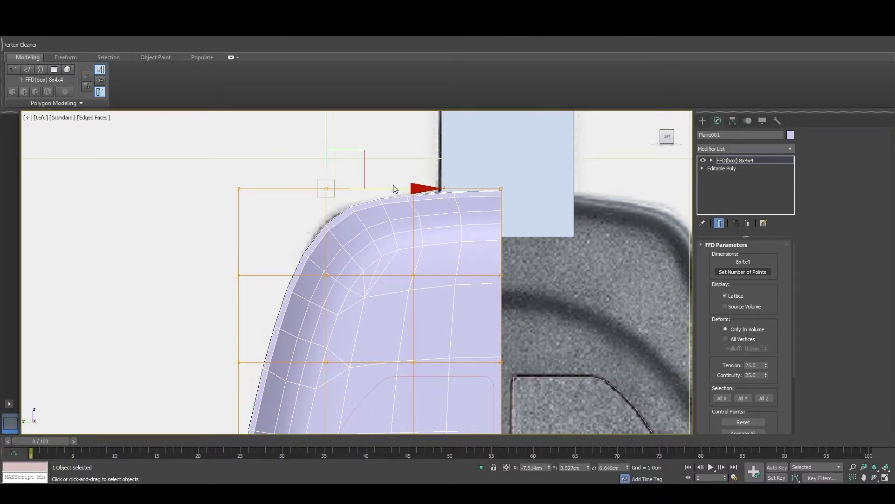
{"action": "left_click_drag", "start_coordinate": [329, 142], "coordinate": [330, 138]}
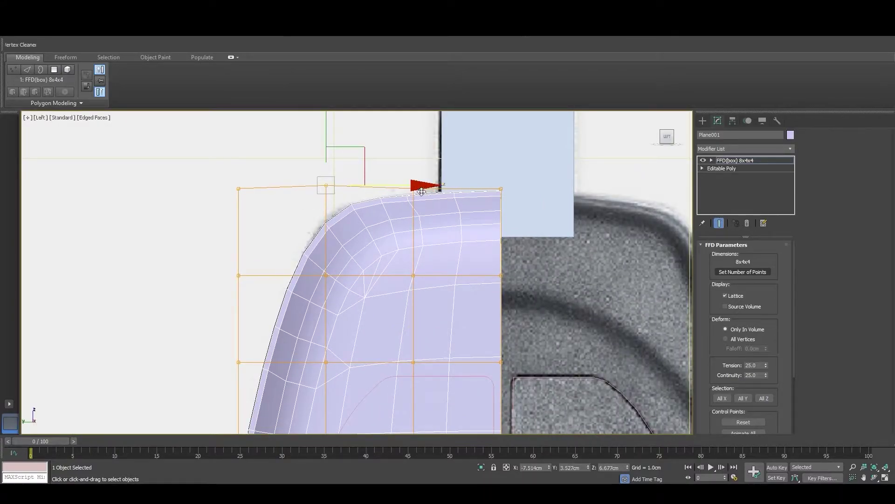
{"action": "left_click_drag", "start_coordinate": [415, 186], "coordinate": [408, 190]}
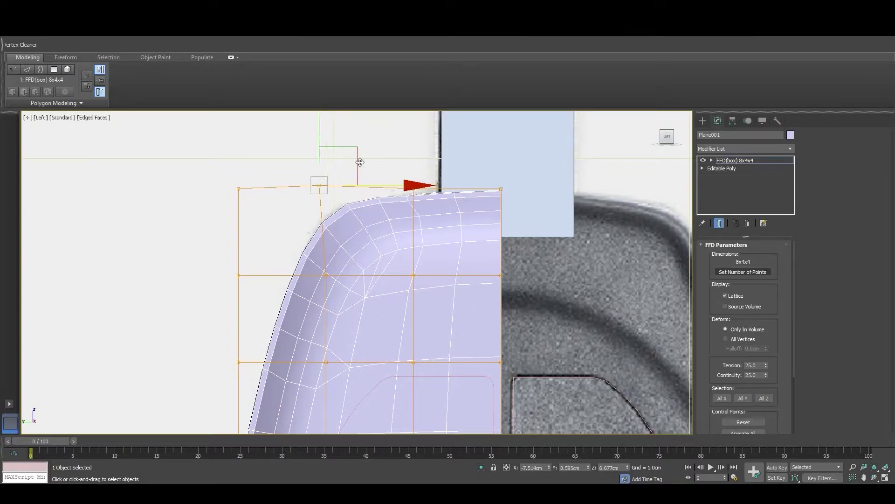
{"action": "left_click_drag", "start_coordinate": [324, 131], "coordinate": [321, 133]}
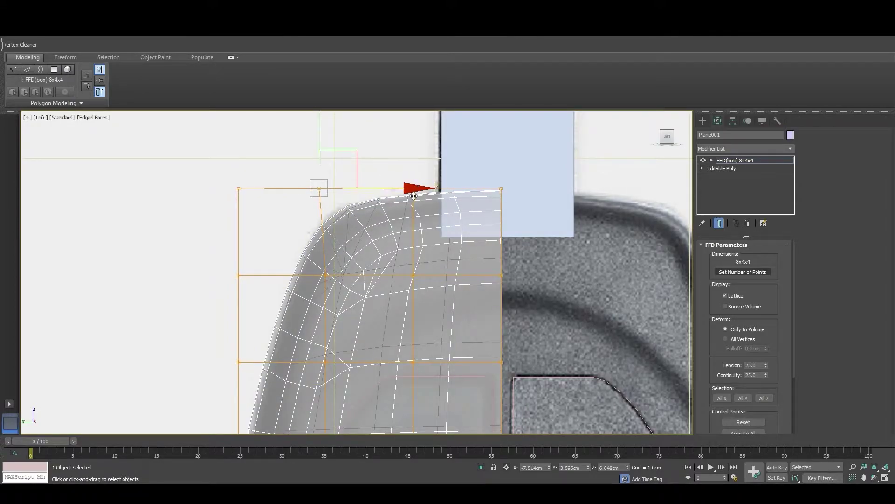
{"action": "left_click_drag", "start_coordinate": [412, 192], "coordinate": [408, 193]}
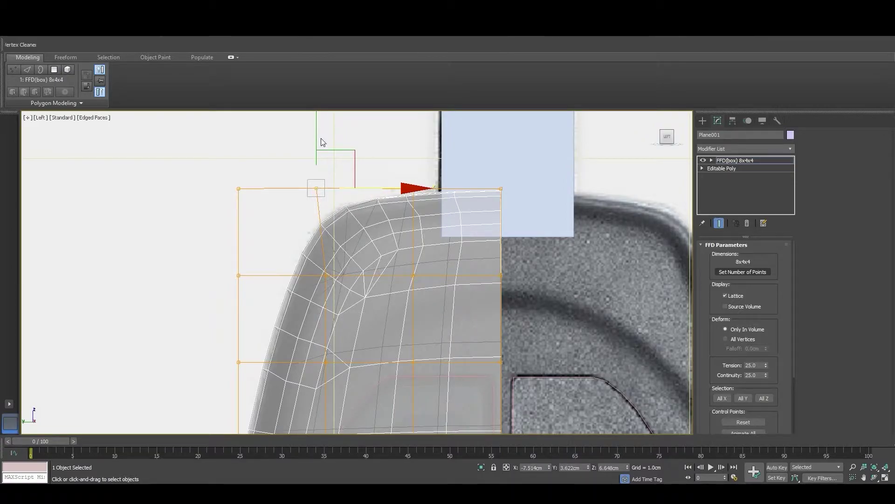
{"action": "left_click_drag", "start_coordinate": [320, 138], "coordinate": [317, 141]}
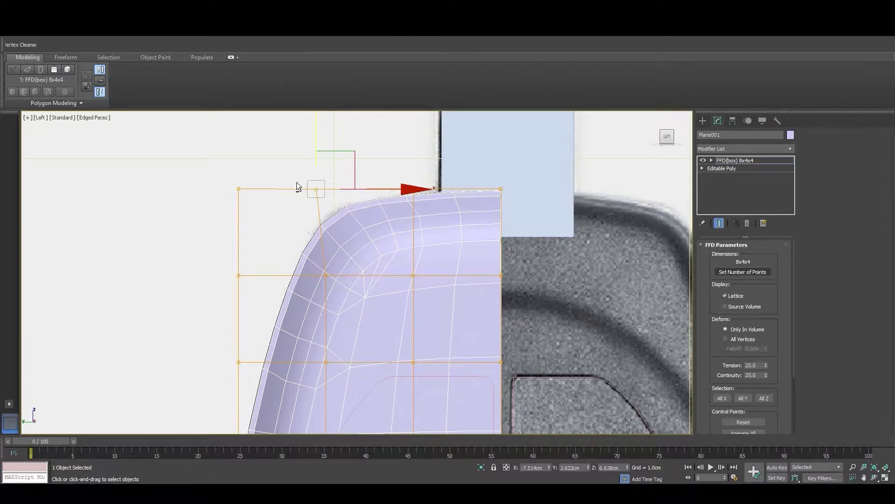
{"action": "scroll", "coordinate": [298, 186], "scroll_direction": "down", "scroll_amount": 2}
{"action": "scroll", "coordinate": [298, 186], "scroll_direction": "down", "scroll_amount": 4}
{"action": "right_click", "coordinate": [338, 224]}
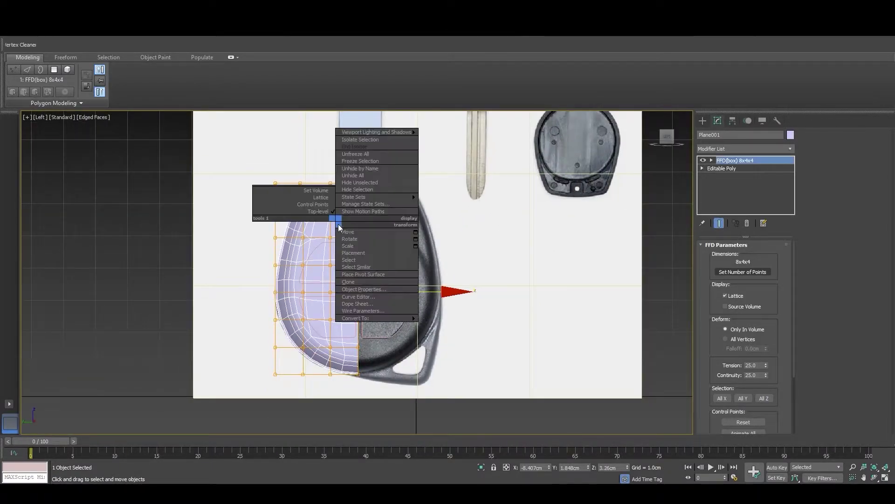
Collapse the lattice to Editable Poly and edge-slide the top vertices to the reference
{"action": "left_click", "coordinate": [451, 326]}
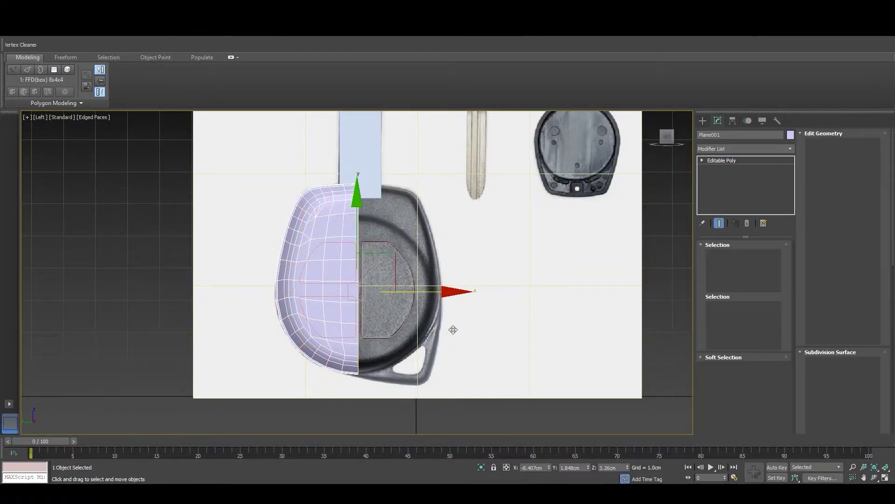
{"action": "scroll", "coordinate": [316, 228], "scroll_direction": "up", "scroll_amount": 2}
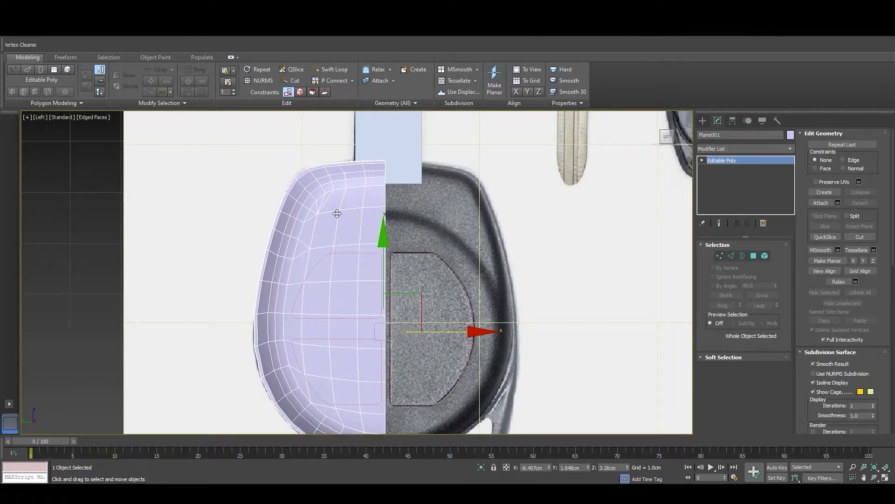
{"action": "scroll", "coordinate": [349, 170], "scroll_direction": "up", "scroll_amount": 3}
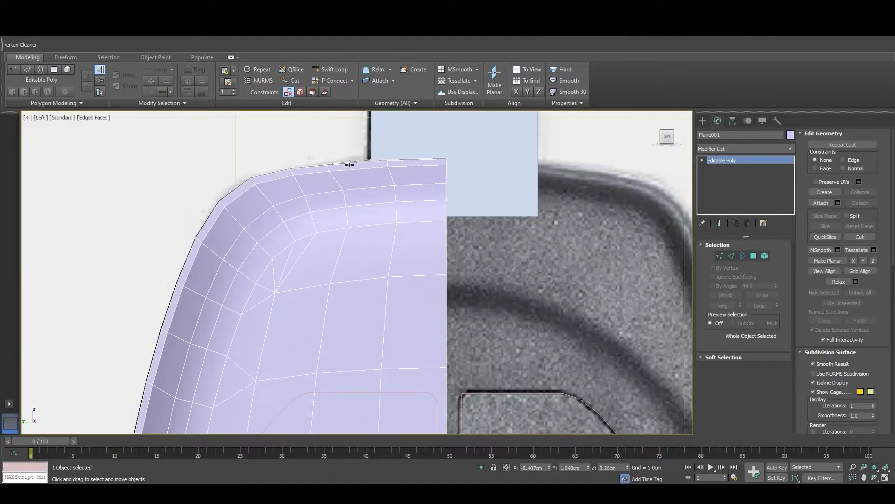
{"action": "key", "text": "1"}
{"action": "left_click_drag", "start_coordinate": [313, 135], "coordinate": [359, 181]}
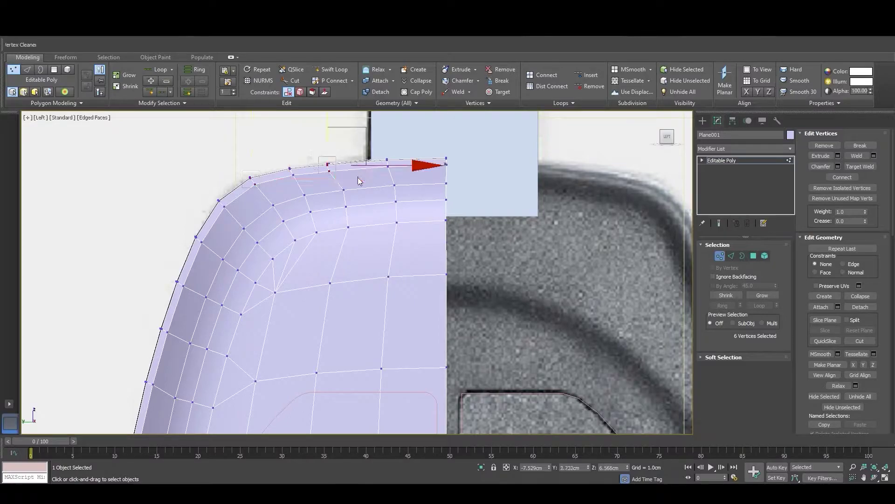
{"action": "left_click", "coordinate": [843, 264]}
{"action": "left_click_drag", "start_coordinate": [412, 167], "coordinate": [437, 166]}
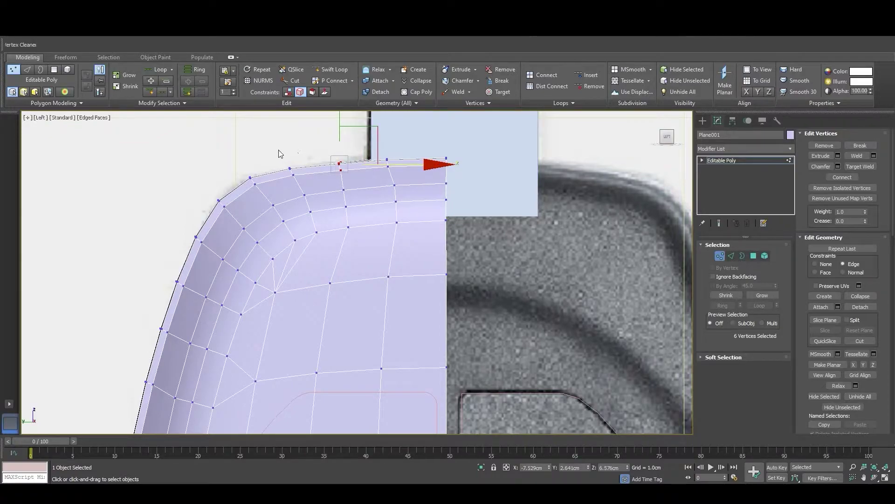
{"action": "left_click_drag", "start_coordinate": [315, 189], "coordinate": [315, 189]}
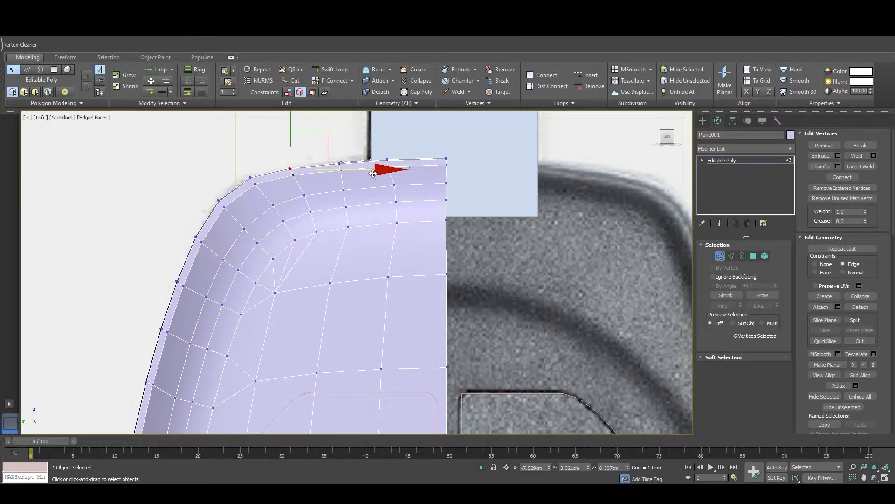
{"action": "left_click_drag", "start_coordinate": [373, 173], "coordinate": [374, 172]}
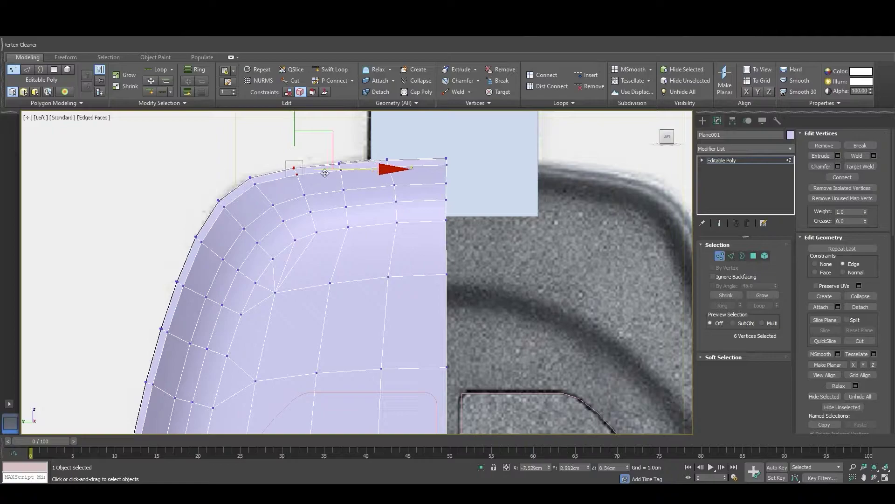
Select the vertices beside the top seam and scale them to line up
{"action": "key", "text": "1"}
{"action": "scroll", "coordinate": [303, 176], "scroll_direction": "down", "scroll_amount": 2}
{"action": "scroll", "coordinate": [372, 181], "scroll_direction": "down", "scroll_amount": 2}
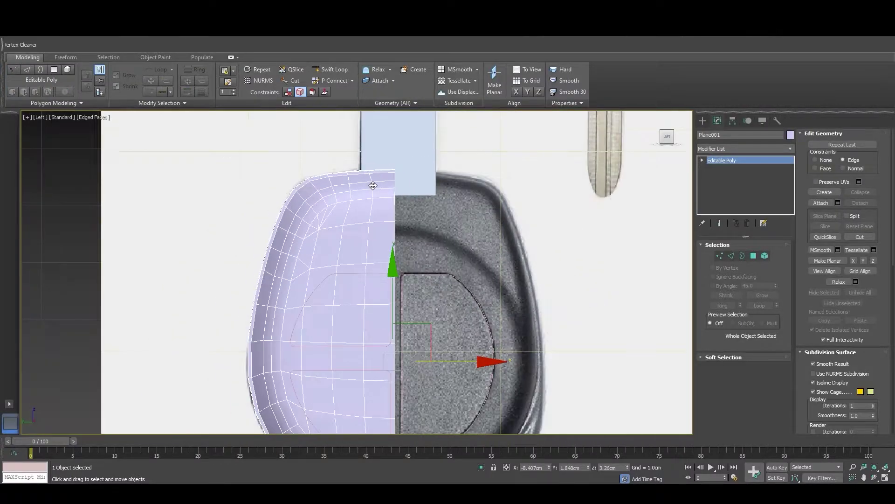
{"action": "key", "text": "1"}
{"action": "scroll", "coordinate": [378, 169], "scroll_direction": "up", "scroll_amount": 3}
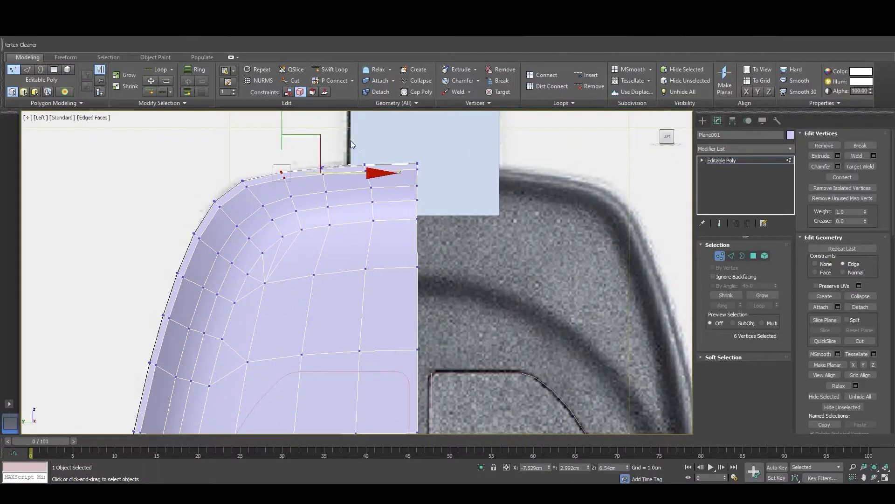
{"action": "left_click_drag", "start_coordinate": [352, 144], "coordinate": [385, 235]}
{"action": "key", "text": "r"}
{"action": "mouse_move", "coordinate": [464, 180]}
{"action": "left_mouse_down"}
{"action": "mouse_move", "coordinate": [351, 181]}
{"action": "mouse_move", "coordinate": [303, 167]}
{"action": "left_mouse_up"}
{"action": "scroll", "coordinate": [319, 144], "scroll_direction": "down", "scroll_amount": 3}
Nudge the stray outer-rim vertex down along its edges
{"action": "scroll", "coordinate": [319, 144], "scroll_direction": "down", "scroll_amount": 2}
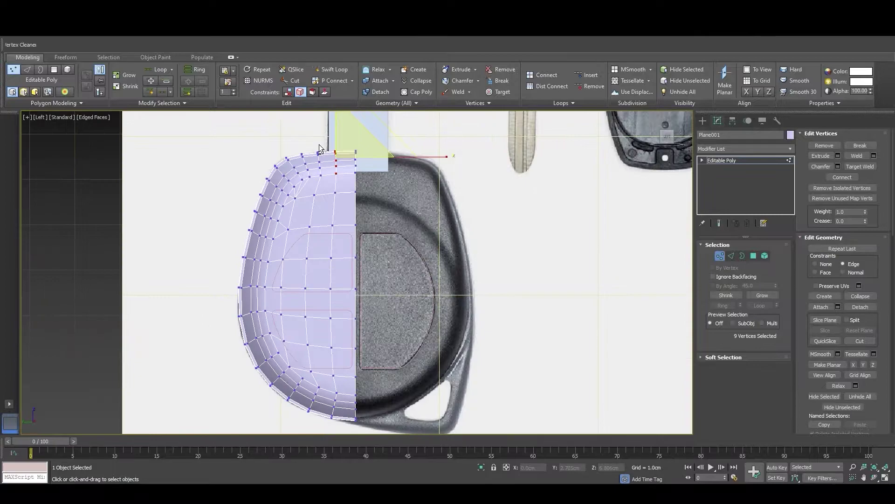
{"action": "key", "text": "1"}
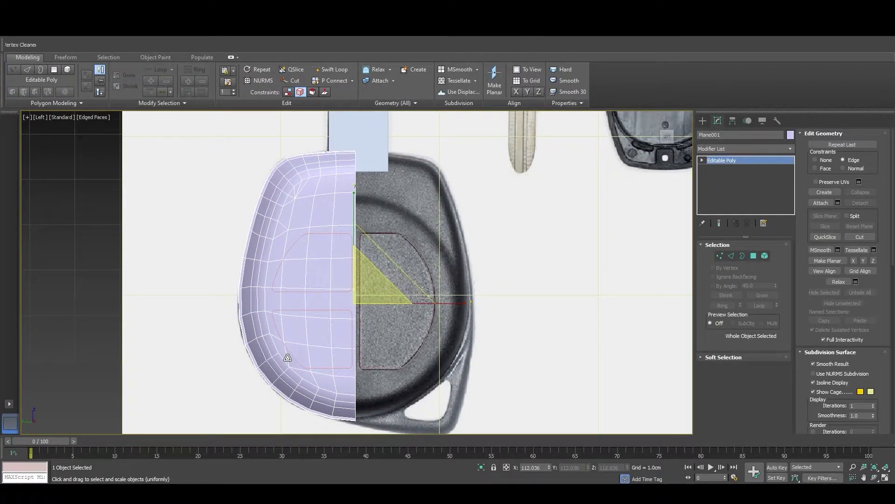
{"action": "scroll", "coordinate": [251, 254], "scroll_direction": "up", "scroll_amount": 3}
{"action": "scroll", "coordinate": [260, 240], "scroll_direction": "up", "scroll_amount": 3}
{"action": "key", "text": "1"}
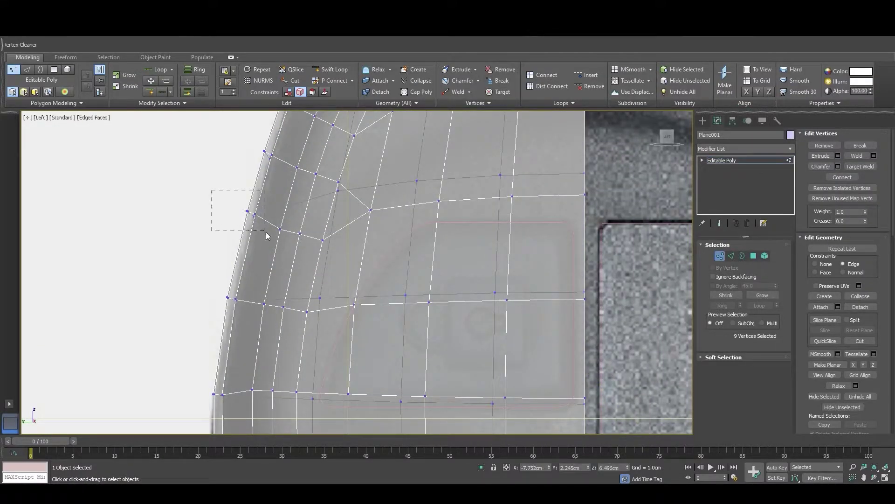
{"action": "left_click_drag", "start_coordinate": [211, 190], "coordinate": [263, 233]}
{"action": "left_click_drag", "start_coordinate": [256, 131], "coordinate": [249, 136]}
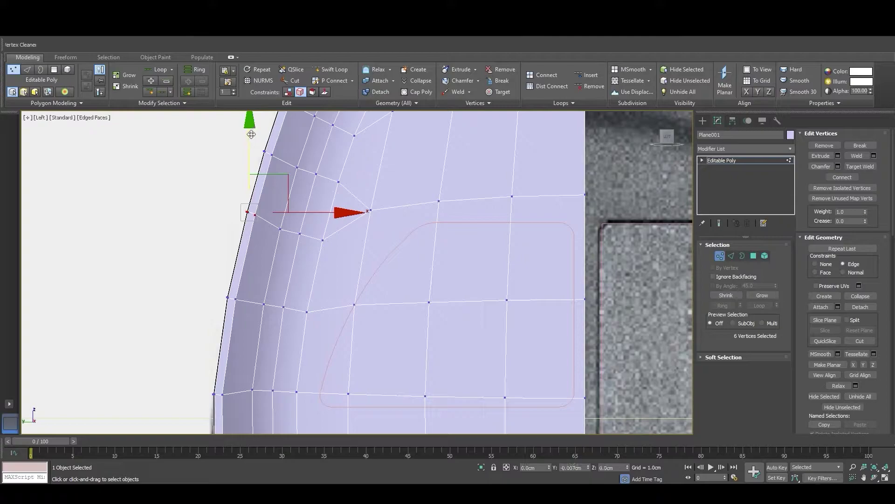
{"action": "left_click", "coordinate": [262, 204]}
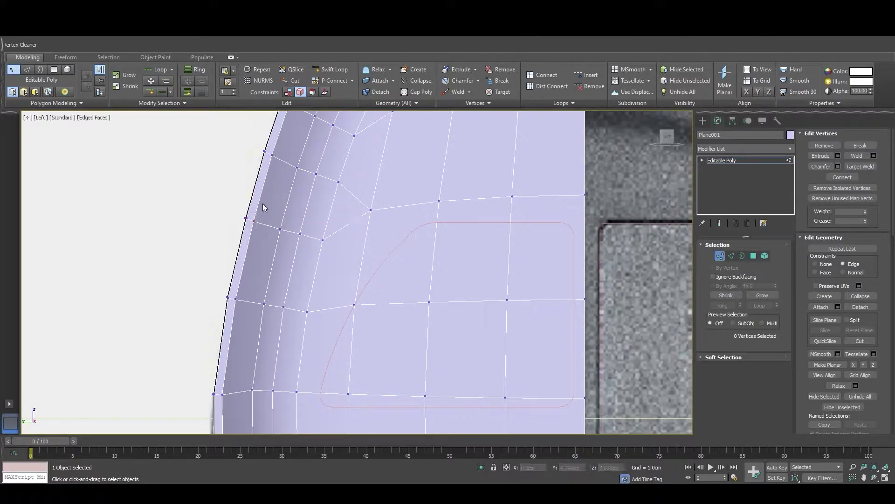
Select a horizontal vertex row across the fob body for scaling
{"action": "scroll", "coordinate": [264, 251], "scroll_direction": "down", "scroll_amount": 2}
{"action": "scroll", "coordinate": [280, 284], "scroll_direction": "down", "scroll_amount": 1}
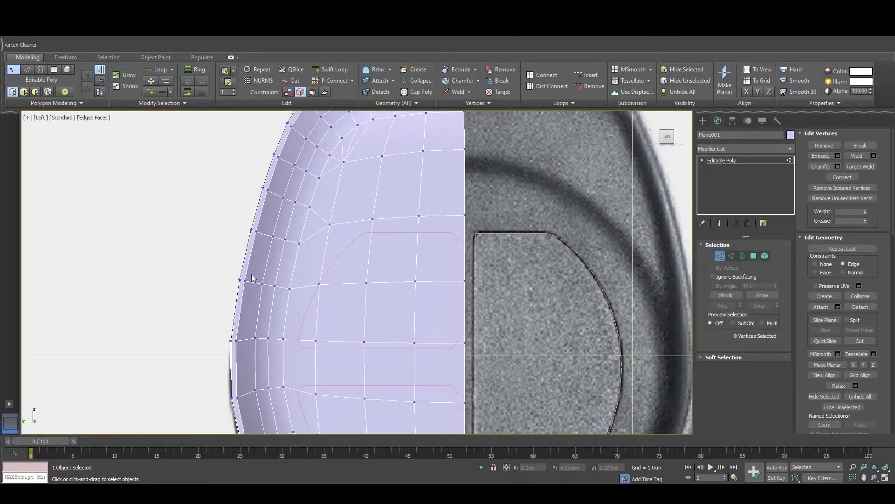
{"action": "left_click_drag", "start_coordinate": [202, 262], "coordinate": [495, 325]}
{"action": "key", "text": "r"}
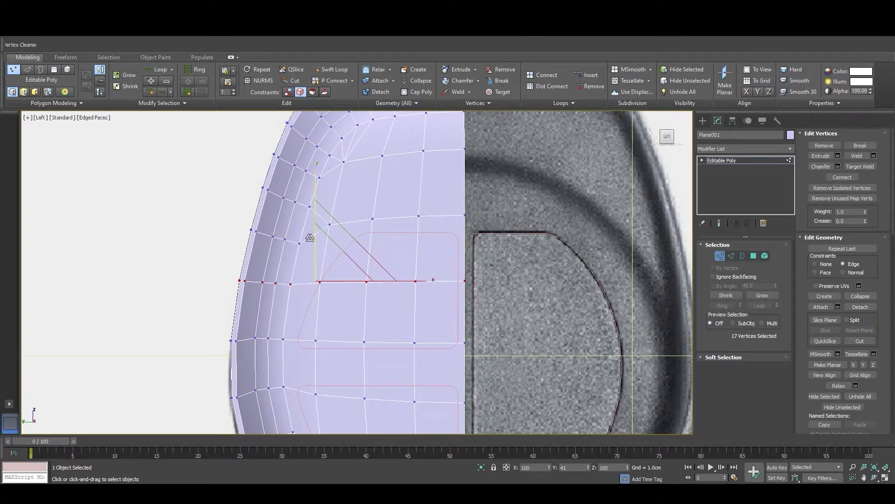
{"action": "key", "text": "w"}
{"action": "middle_click_drag", "start_coordinate": [303, 337], "coordinate": [314, 272]}
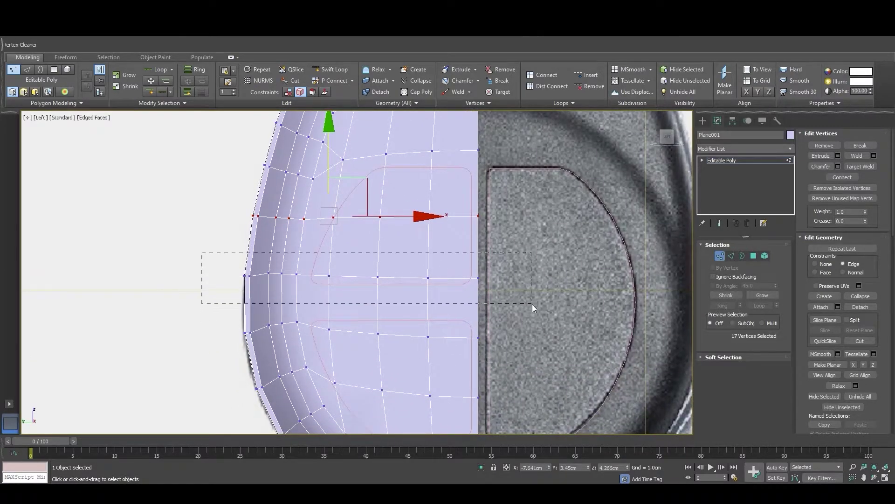
Flatten the lower vertex row by scaling it vertically to straighten it
{"action": "left_click_drag", "start_coordinate": [534, 307], "coordinate": [534, 309]}
{"action": "key", "text": "r"}
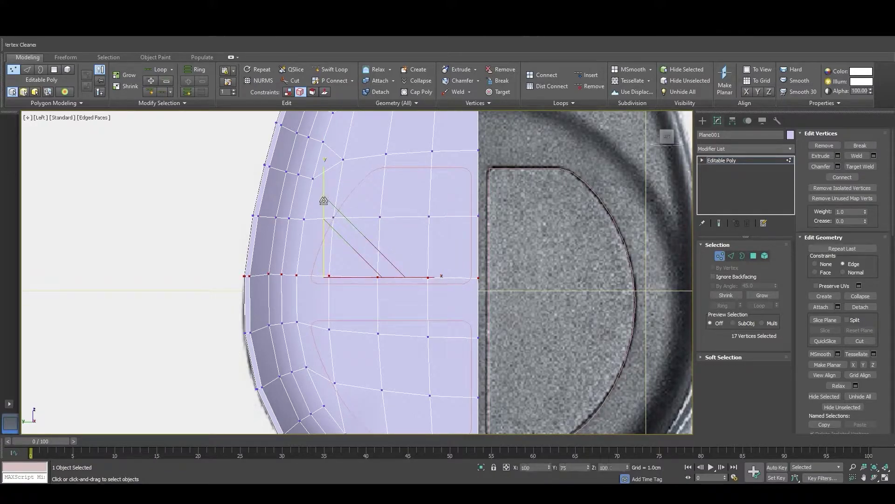
{"action": "key", "text": "w"}
{"action": "middle_click_drag", "start_coordinate": [314, 292], "coordinate": [320, 232]}
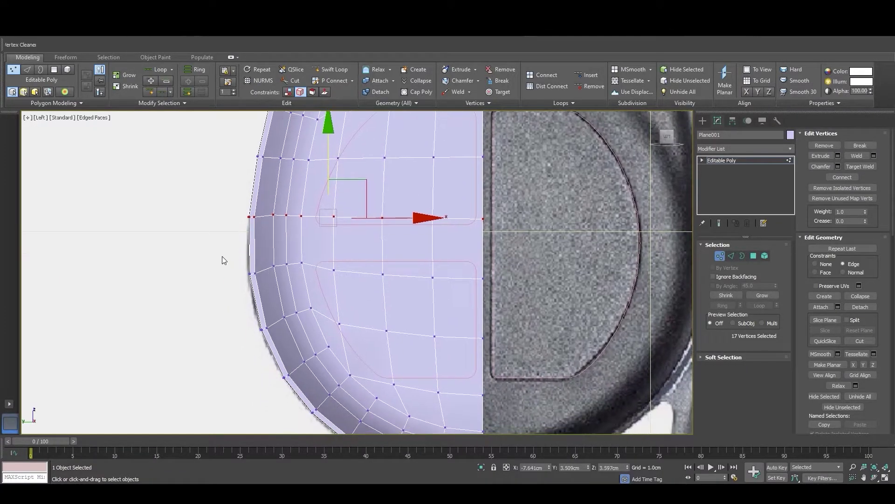
{"action": "left_click_drag", "start_coordinate": [222, 252], "coordinate": [481, 304]}
{"action": "key", "text": "r"}
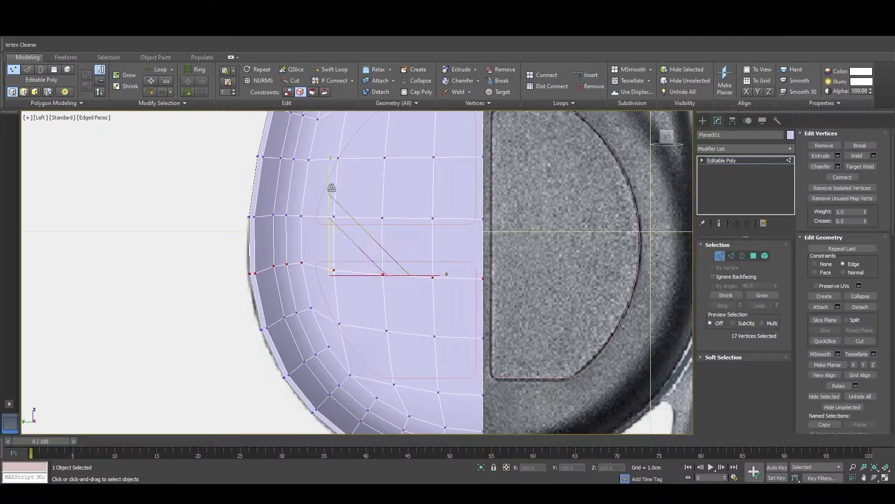
{"action": "left_click_drag", "start_coordinate": [332, 188], "coordinate": [332, 207]}
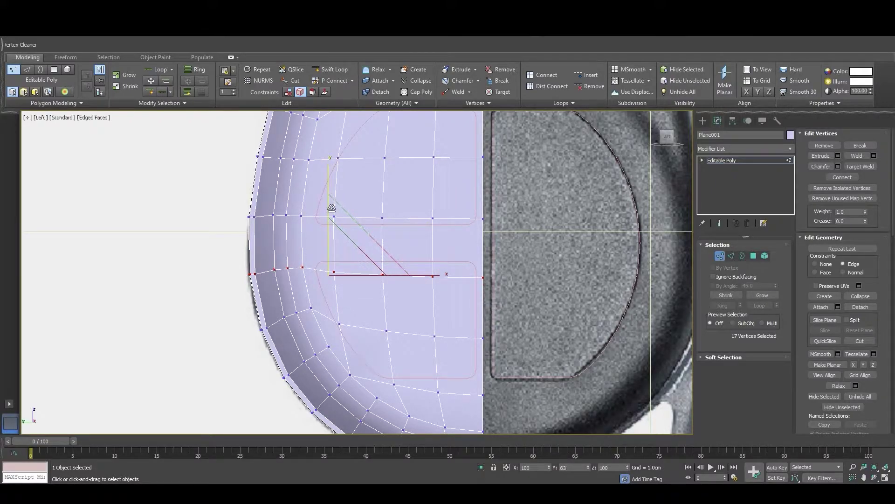
{"action": "key", "text": "w"}
{"action": "key", "text": "1"}
Rotate four upper-left corner vertices and nudge three corner vertices slightly down
{"action": "mouse_move", "coordinate": [468, 235]}
{"action": "middle_mouse_down"}
{"action": "mouse_move", "coordinate": [461, 265]}
{"action": "mouse_move", "coordinate": [387, 234]}
{"action": "mouse_move", "coordinate": [288, 234]}
{"action": "middle_mouse_up"}
{"action": "key", "text": "1"}
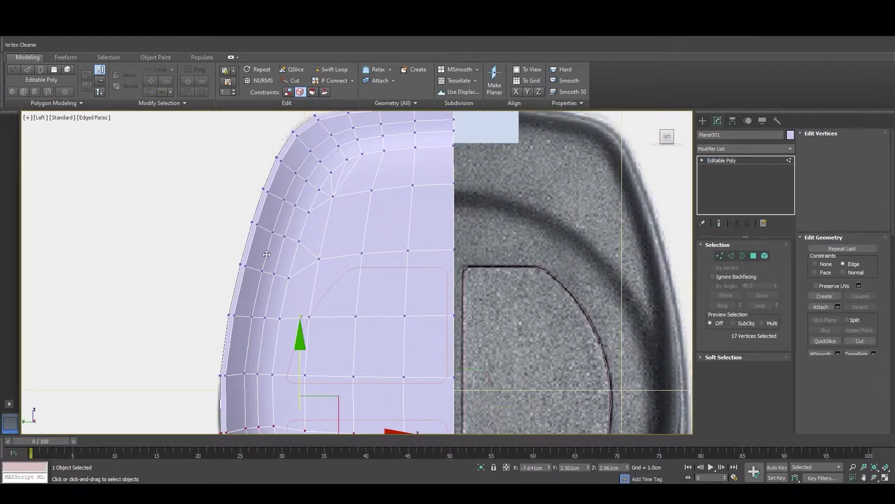
{"action": "left_click_drag", "start_coordinate": [307, 251], "coordinate": [308, 252]}
{"action": "key", "text": "e"}
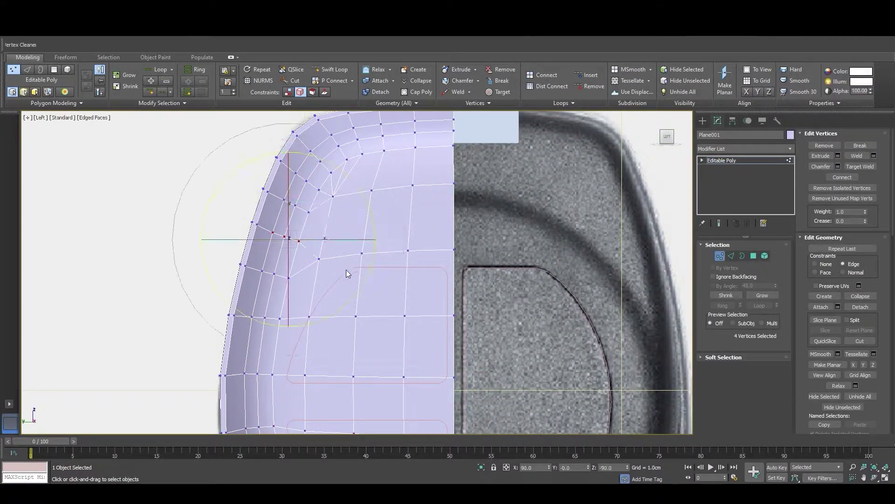
{"action": "key", "text": "w"}
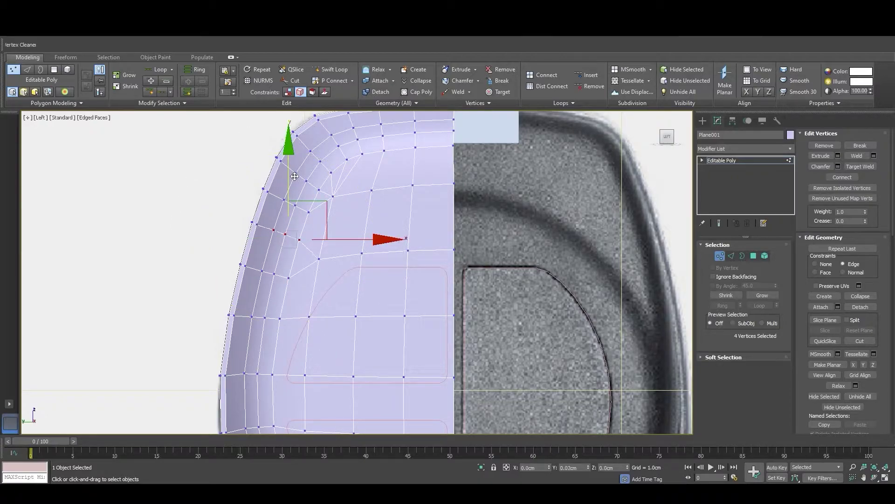
{"action": "left_click", "coordinate": [242, 285]}
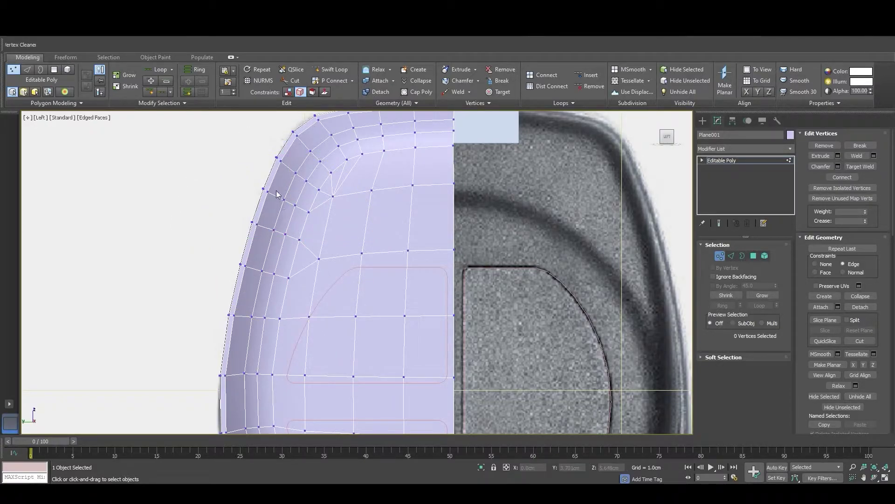
{"action": "left_click_drag", "start_coordinate": [315, 219], "coordinate": [315, 216]}
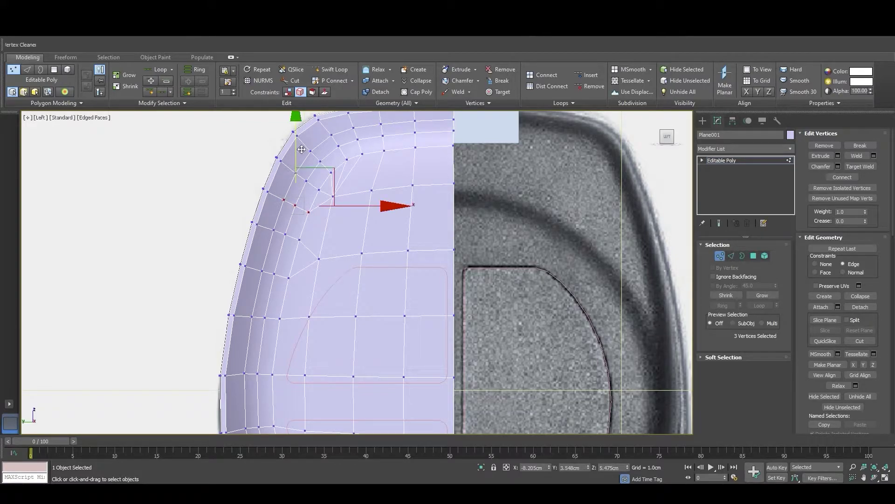
{"action": "left_click_drag", "start_coordinate": [301, 149], "coordinate": [299, 150]}
{"action": "key", "text": "1"}
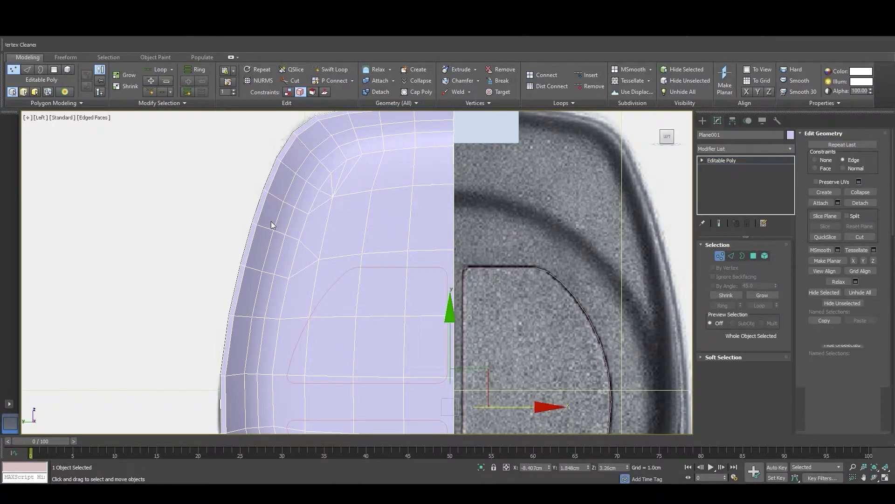
Select two edges at the fob's upper-left corner
{"action": "middle_click_drag", "start_coordinate": [343, 176], "coordinate": [327, 247]}
{"action": "key", "text": "1"}
{"action": "key", "text": "2"}
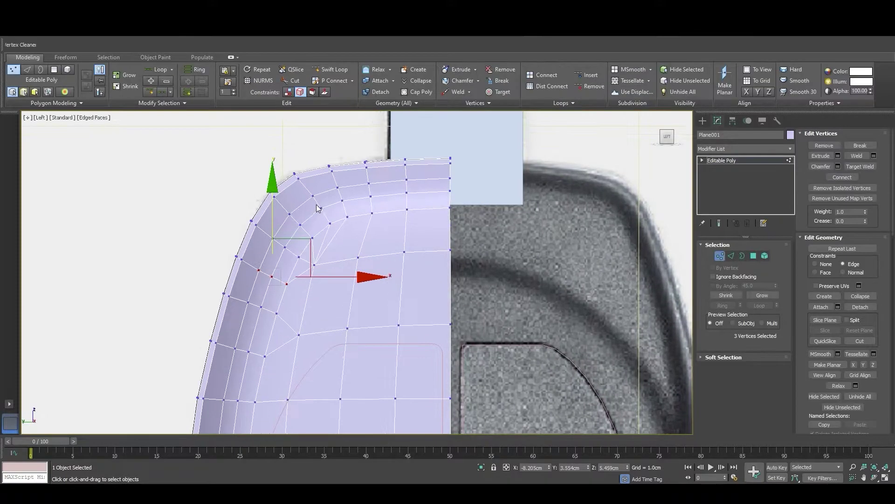
{"action": "scroll", "coordinate": [323, 204], "scroll_direction": "up", "scroll_amount": 3}
{"action": "left_click", "coordinate": [323, 204]}
{"action": "left_click", "coordinate": [336, 229], "text": "ctrl"}
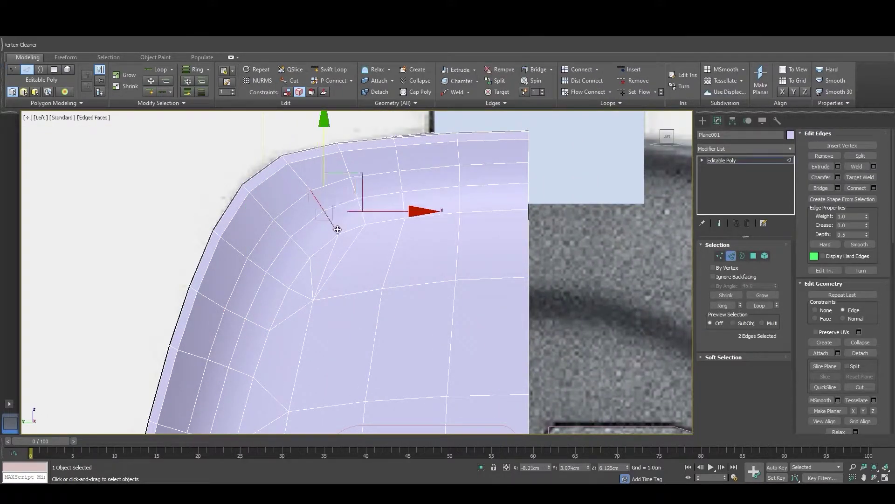
{"action": "key", "text": "1"}
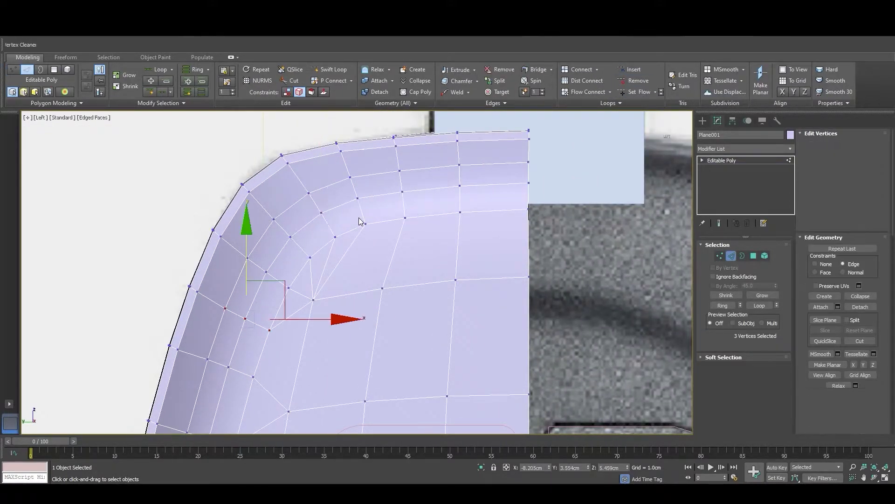
{"action": "scroll", "coordinate": [378, 208], "scroll_direction": "down", "scroll_amount": 3}
Reselect the half key fob mesh and pick an edge near its top
{"action": "key", "text": "1"}
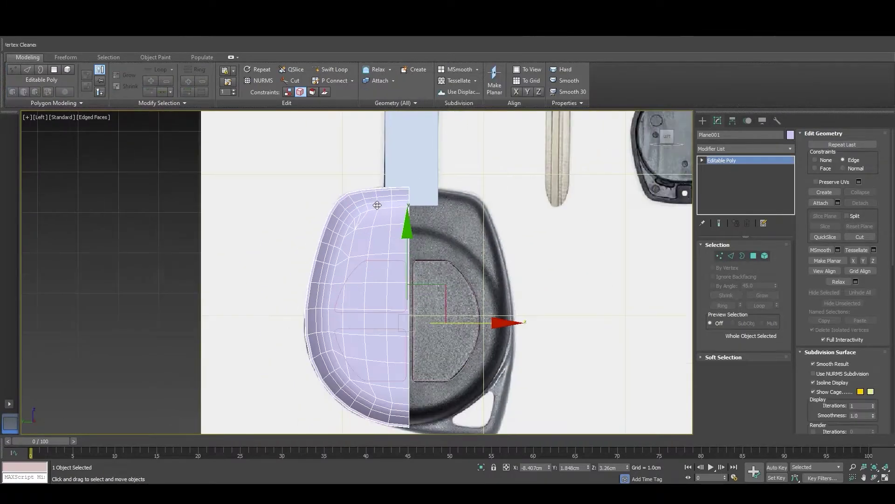
{"action": "scroll", "coordinate": [377, 204], "scroll_direction": "down", "scroll_amount": 2}
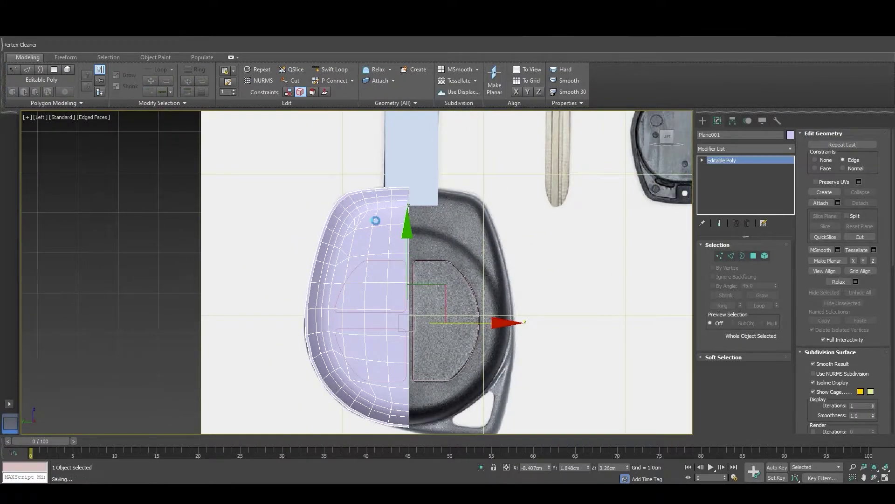
{"action": "left_click", "coordinate": [127, 246]}
{"action": "scroll", "coordinate": [375, 225], "scroll_direction": "down", "scroll_amount": 2}
{"action": "scroll", "coordinate": [420, 340], "scroll_direction": "up", "scroll_amount": 1}
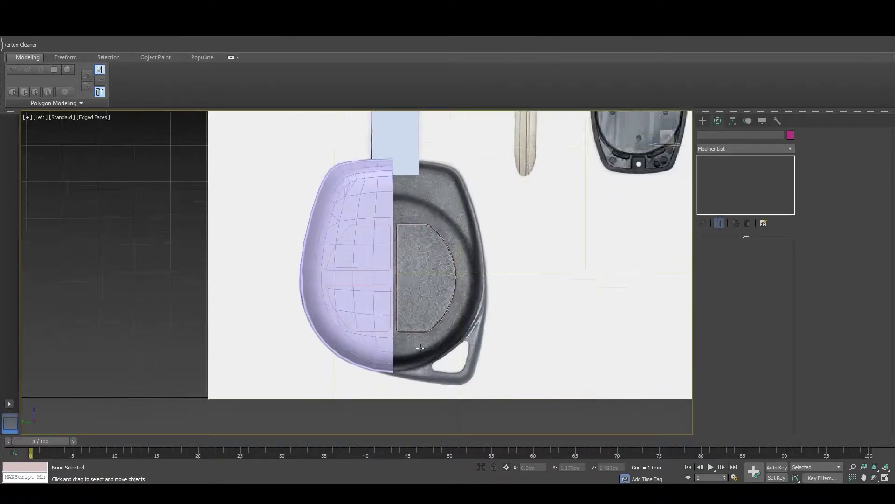
{"action": "scroll", "coordinate": [417, 343], "scroll_direction": "up", "scroll_amount": 1}
{"action": "scroll", "coordinate": [402, 368], "scroll_direction": "up", "scroll_amount": 1}
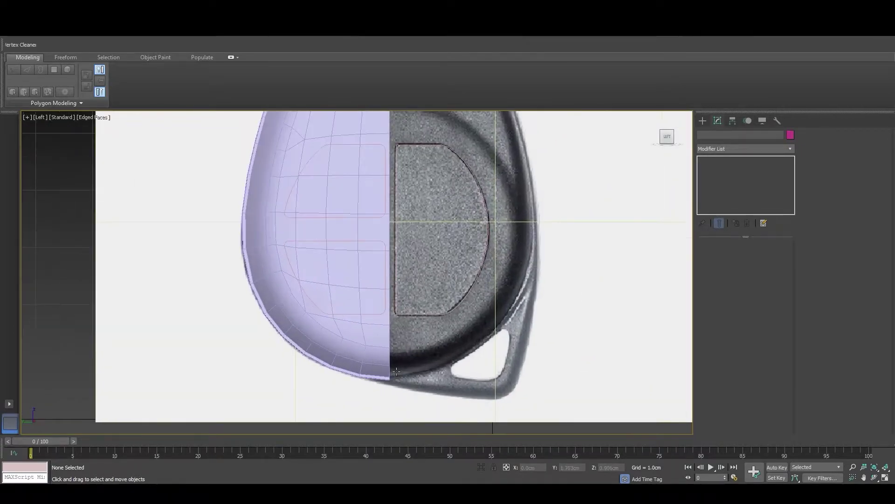
{"action": "scroll", "coordinate": [410, 364], "scroll_direction": "down", "scroll_amount": 1}
{"action": "left_click", "coordinate": [390, 339]}
{"action": "key", "text": "2"}
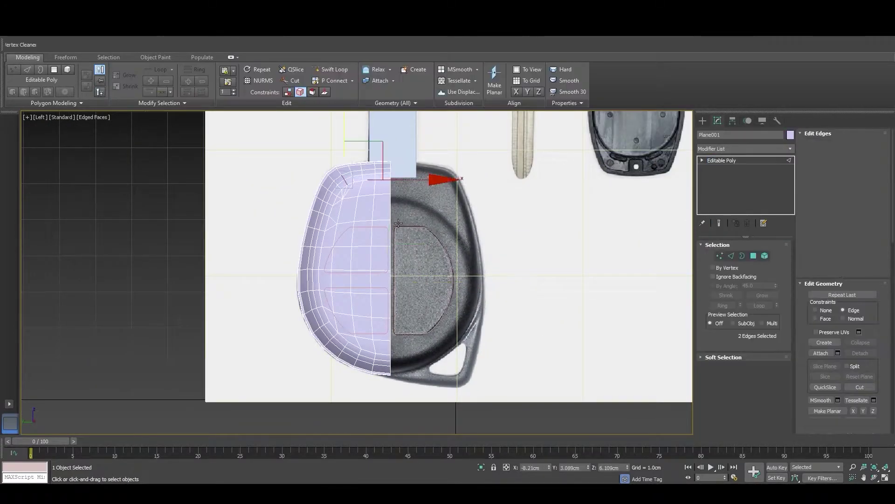
{"action": "left_click", "coordinate": [397, 218]}
Add a Symmetry modifier mirroring on the X axis with Flip enabled
{"action": "left_click", "coordinate": [755, 149]}
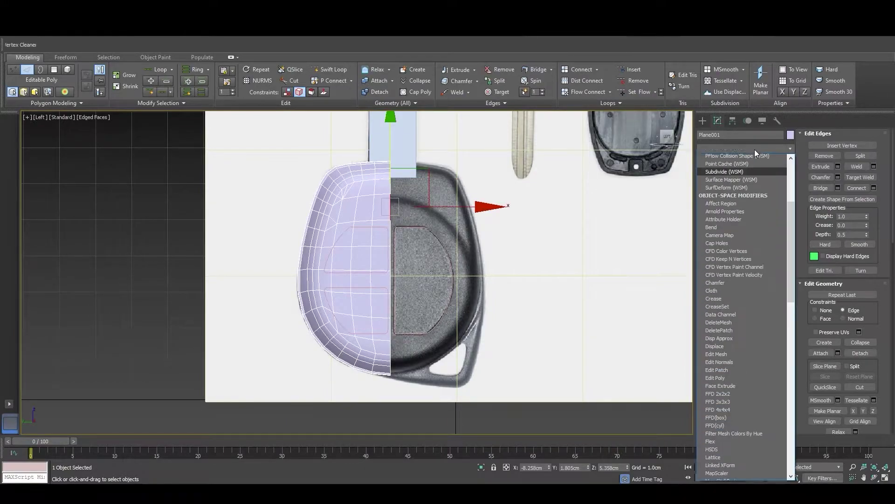
{"action": "key", "text": "s"}
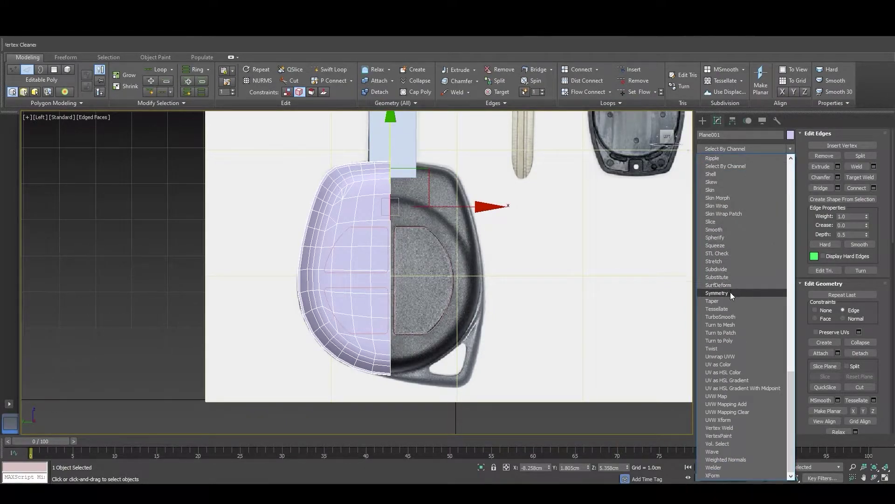
{"action": "left_click", "coordinate": [730, 293]}
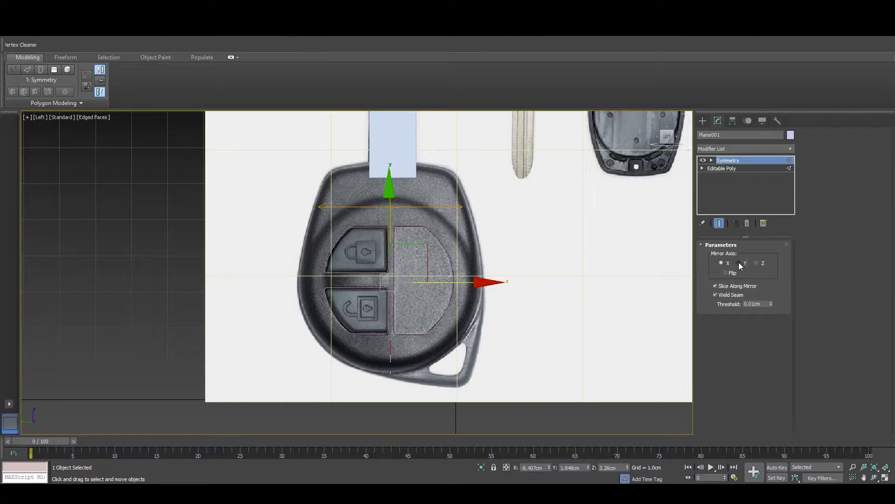
{"action": "left_click", "coordinate": [739, 263]}
{"action": "left_click", "coordinate": [722, 263]}
{"action": "left_click", "coordinate": [726, 274]}
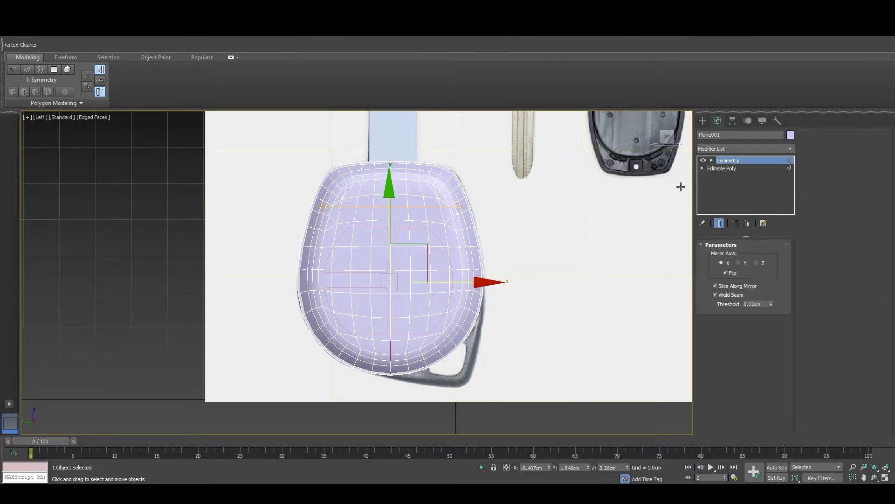
{"action": "left_click", "coordinate": [737, 148]}
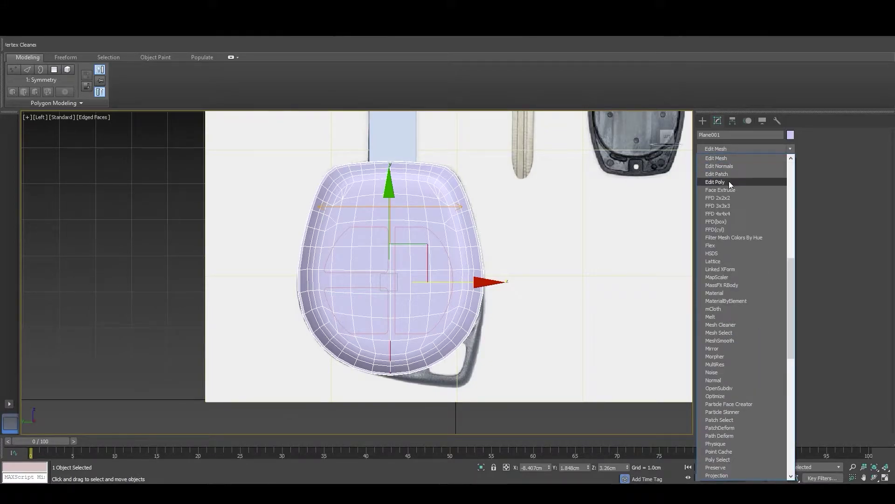
Add an Edit Poly modifier and scale the centre seam vertex column horizontally
{"action": "left_click", "coordinate": [729, 181]}
{"action": "key", "text": "1"}
{"action": "left_click_drag", "start_coordinate": [380, 146], "coordinate": [408, 336]}
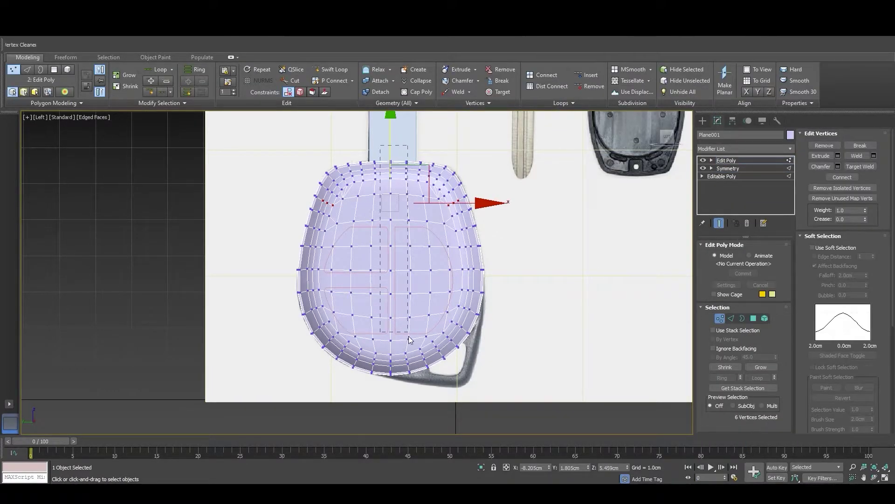
{"action": "left_click_drag", "start_coordinate": [408, 393], "coordinate": [401, 399]}
{"action": "key", "text": "r"}
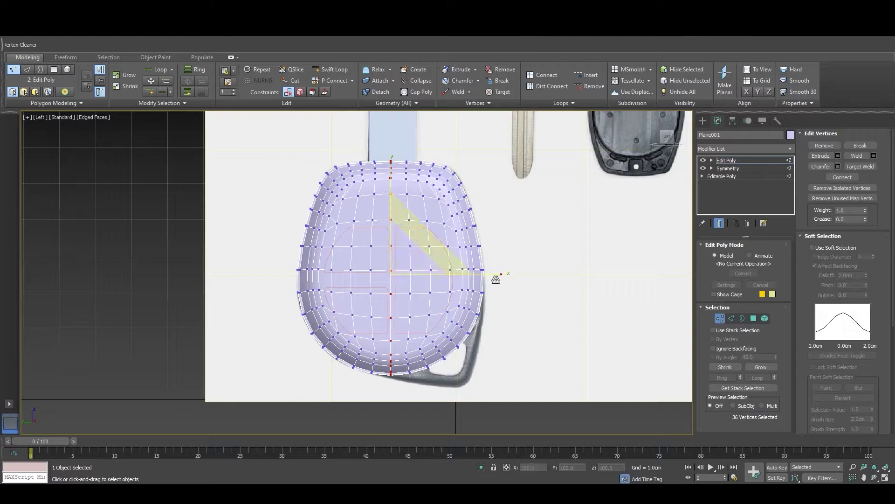
{"action": "left_click_drag", "start_coordinate": [496, 278], "coordinate": [408, 277]}
Zoom in to inspect individual seam vertices, including the bottom one
{"action": "scroll", "coordinate": [328, 379], "scroll_direction": "up", "scroll_amount": 3}
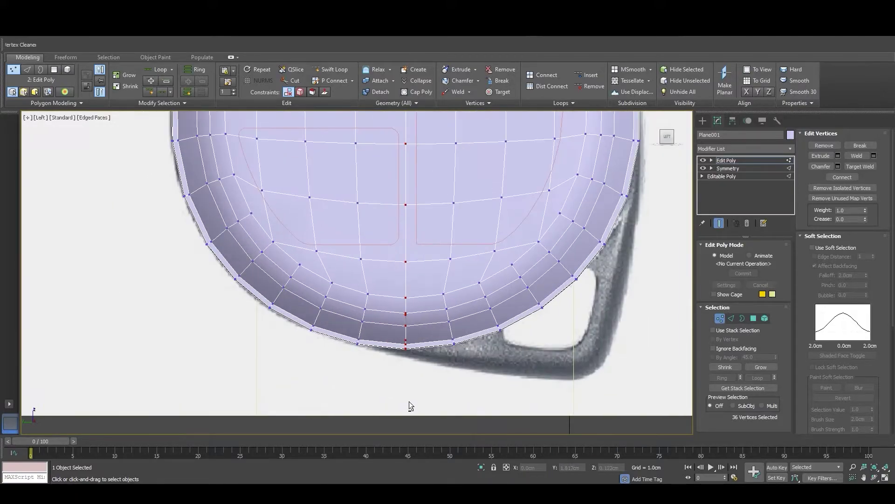
{"action": "scroll", "coordinate": [409, 401], "scroll_direction": "up", "scroll_amount": 3}
{"action": "scroll", "coordinate": [419, 281], "scroll_direction": "up", "scroll_amount": 3}
{"action": "scroll", "coordinate": [419, 281], "scroll_direction": "down", "scroll_amount": 1}
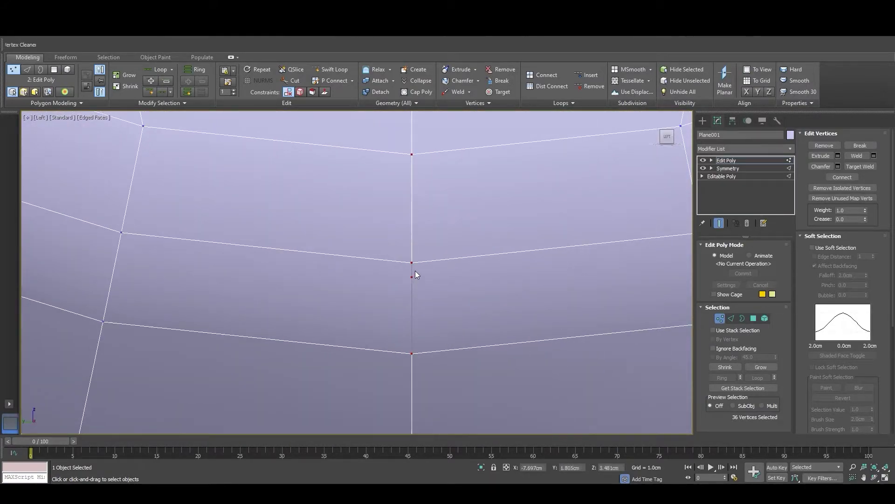
{"action": "left_click", "coordinate": [413, 275]}
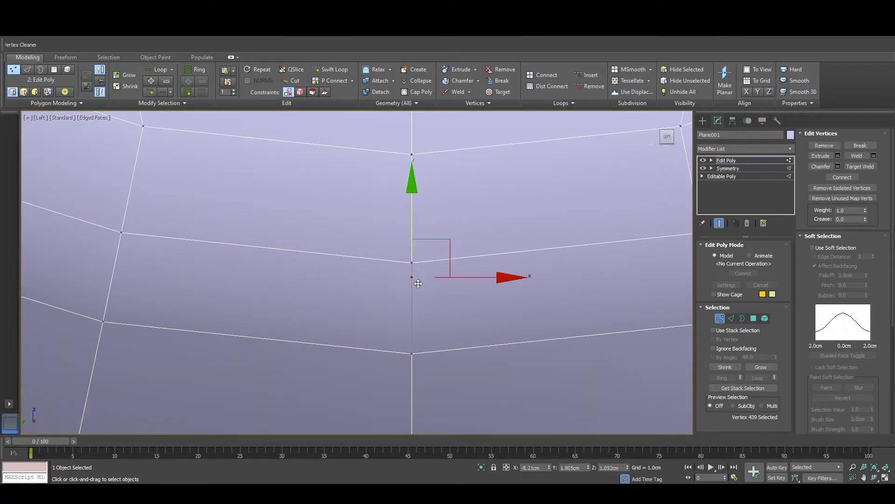
{"action": "left_click", "coordinate": [420, 311]}
{"action": "scroll", "coordinate": [413, 304], "scroll_direction": "down", "scroll_amount": 2}
{"action": "scroll", "coordinate": [391, 327], "scroll_direction": "down", "scroll_amount": 2}
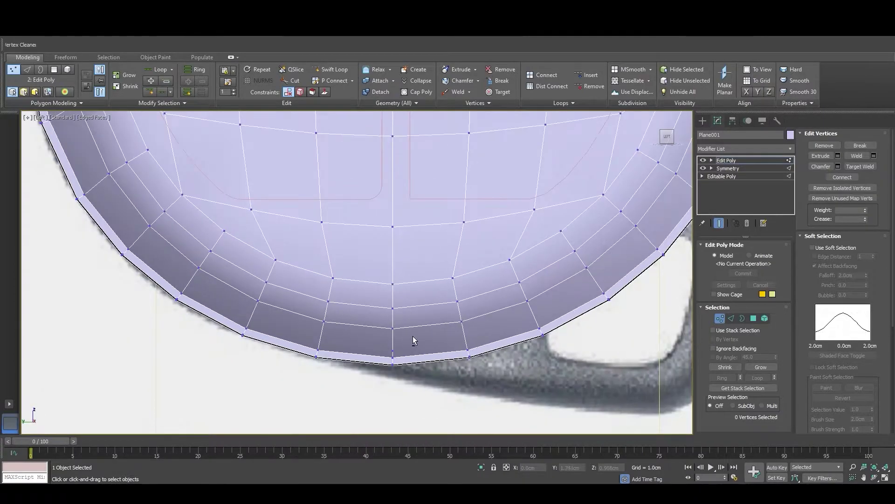
{"action": "left_click", "coordinate": [394, 358]}
{"action": "left_click", "coordinate": [456, 368]}
{"action": "scroll", "coordinate": [434, 280], "scroll_direction": "down", "scroll_amount": 2}
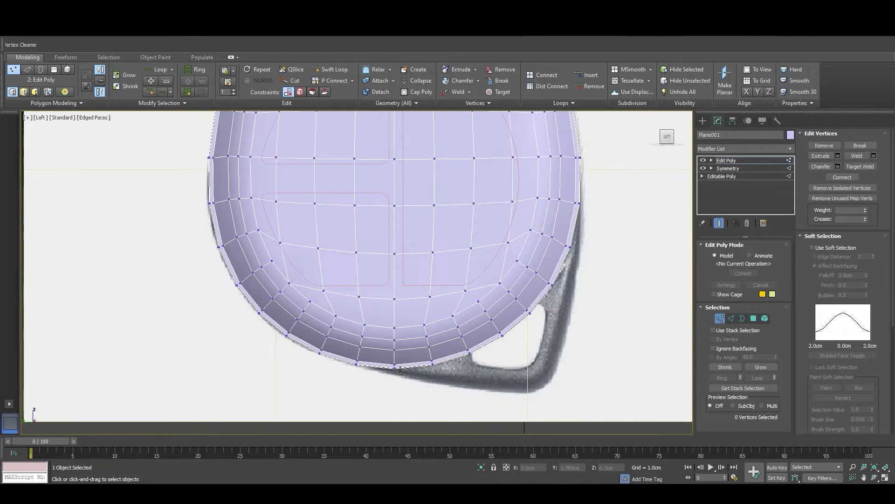
{"action": "scroll", "coordinate": [426, 210], "scroll_direction": "down", "scroll_amount": 2}
{"action": "scroll", "coordinate": [416, 261], "scroll_direction": "down", "scroll_amount": 1}
{"action": "scroll", "coordinate": [402, 194], "scroll_direction": "up", "scroll_amount": 5}
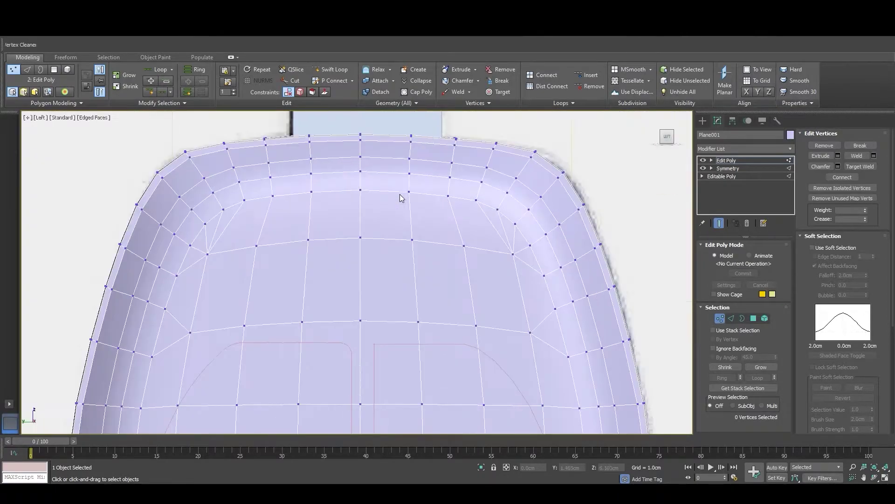
{"action": "scroll", "coordinate": [324, 185], "scroll_direction": "up", "scroll_amount": 5}
{"action": "scroll", "coordinate": [323, 185], "scroll_direction": "down", "scroll_amount": 5}
{"action": "scroll", "coordinate": [362, 157], "scroll_direction": "down", "scroll_amount": 7}
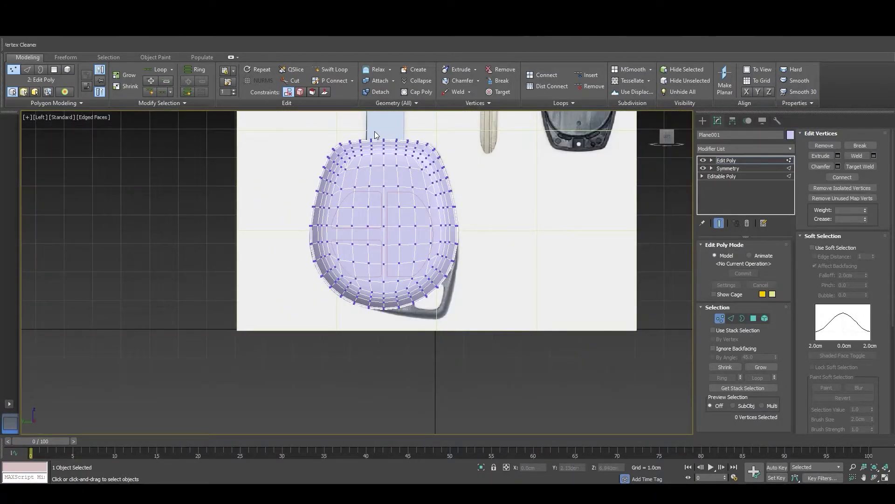
Weld the centre seam vertices, reducing the count from 440 to 438
{"action": "left_click_drag", "start_coordinate": [374, 133], "coordinate": [394, 314]}
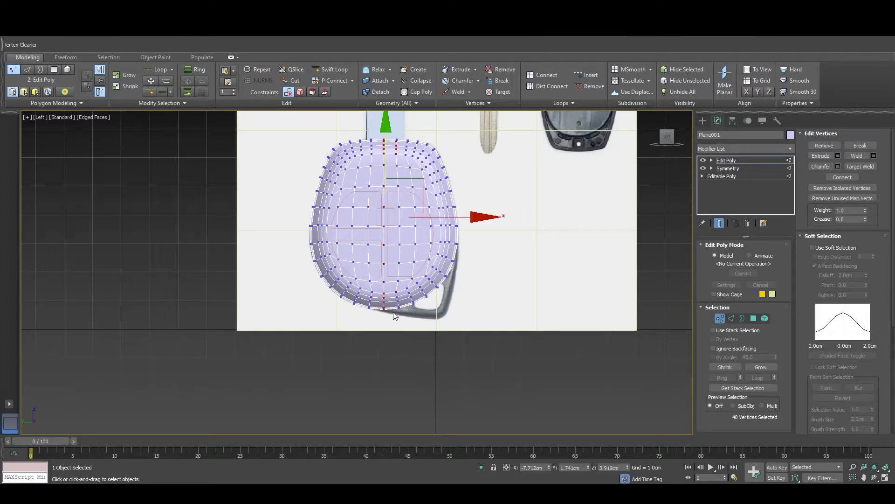
{"action": "scroll", "coordinate": [387, 149], "scroll_direction": "up", "scroll_amount": 4}
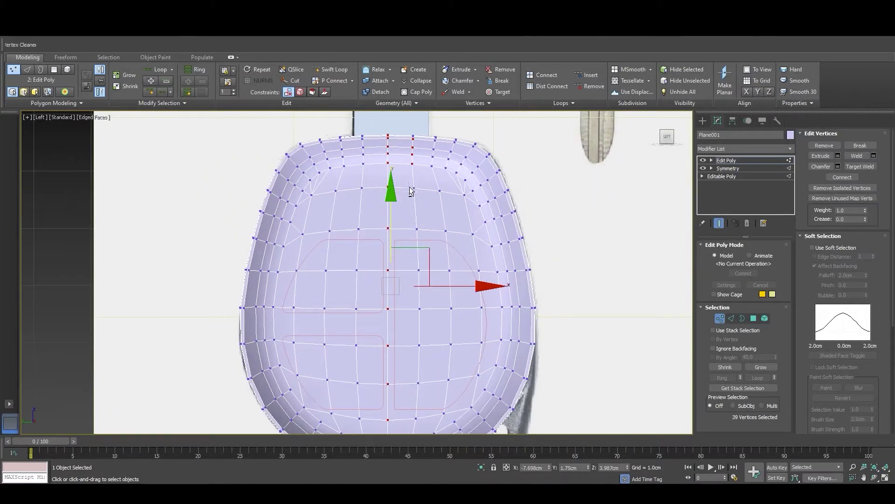
{"action": "scroll", "coordinate": [424, 129], "scroll_direction": "up", "scroll_amount": 3}
{"action": "right_click", "coordinate": [394, 159]}
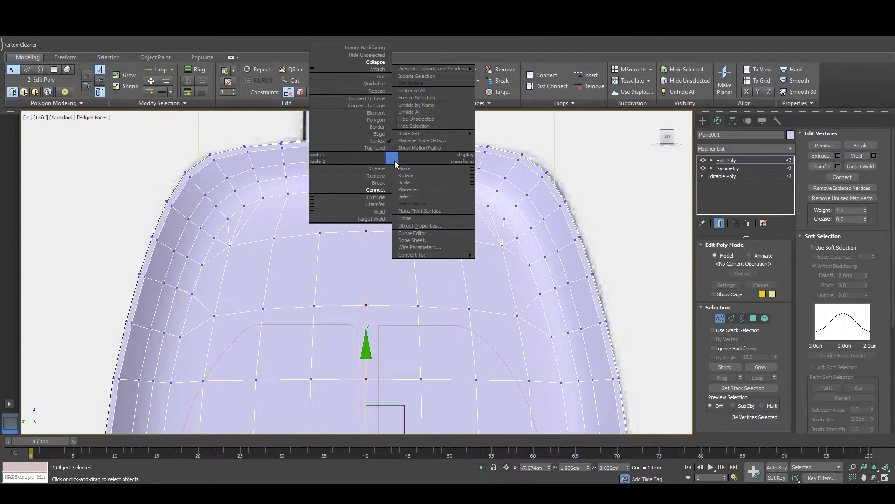
{"action": "left_click", "coordinate": [314, 212]}
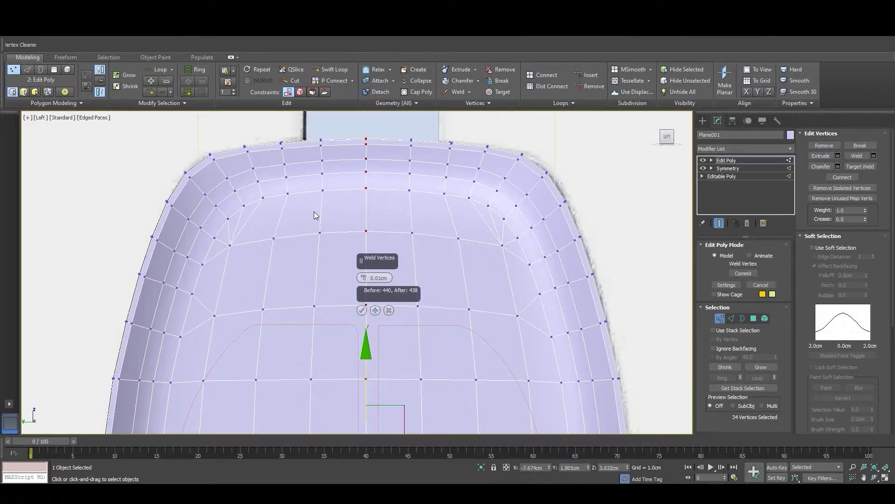
{"action": "left_click", "coordinate": [361, 310]}
{"action": "key", "text": "1"}
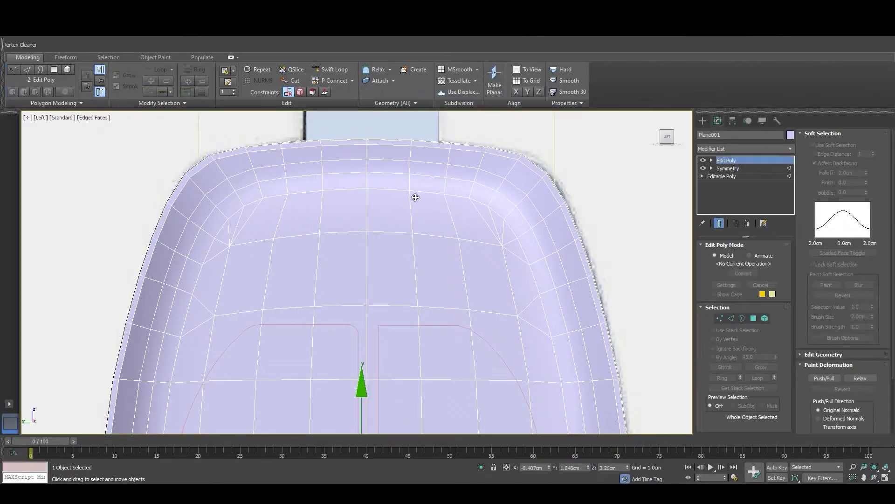
{"action": "scroll", "coordinate": [420, 191], "scroll_direction": "down", "scroll_amount": 3}
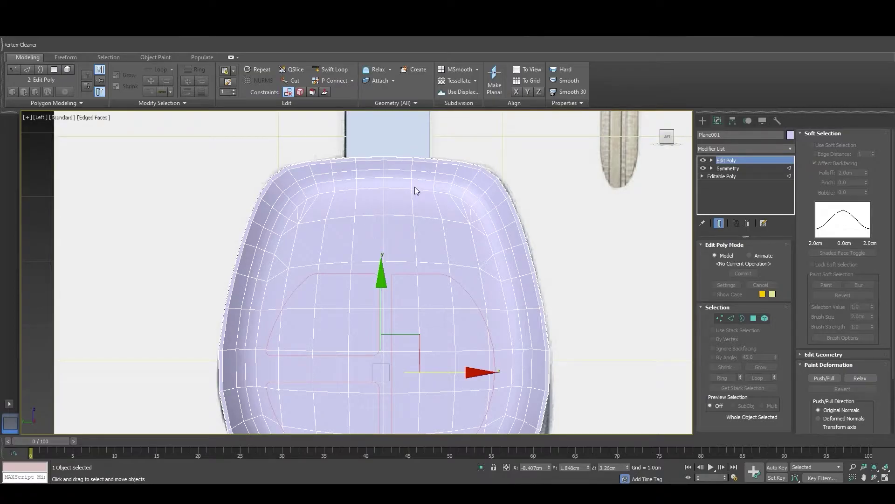
View the fob in Perspective, orbit to its top rim, and activate Swift Loop
{"action": "key", "text": "p"}
{"action": "mouse_move", "coordinate": [412, 189]}
{"action": "middle_mouse_down", "text": "alt"}
{"action": "mouse_move", "coordinate": [405, 291]}
{"action": "mouse_move", "coordinate": [312, 252]}
{"action": "mouse_move", "coordinate": [304, 227]}
{"action": "mouse_move", "coordinate": [411, 264]}
{"action": "mouse_move", "coordinate": [391, 262]}
{"action": "middle_mouse_up", "text": "alt"}
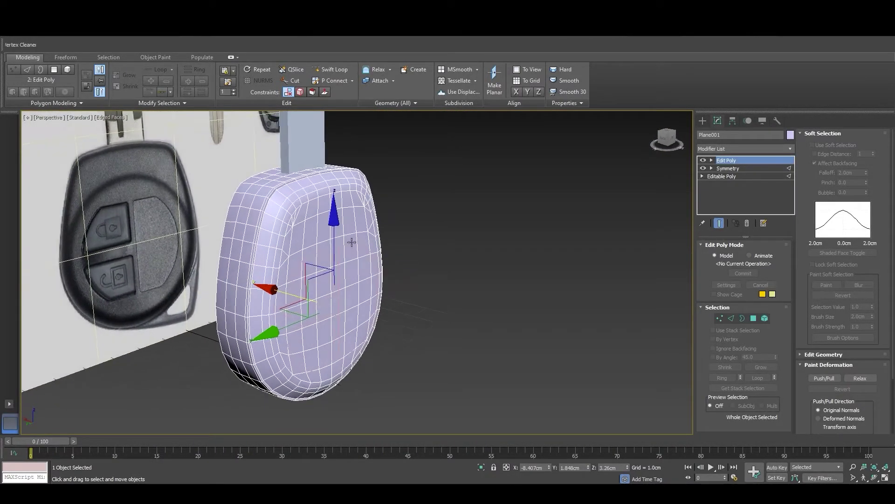
{"action": "scroll", "coordinate": [276, 193], "scroll_direction": "up", "scroll_amount": 3}
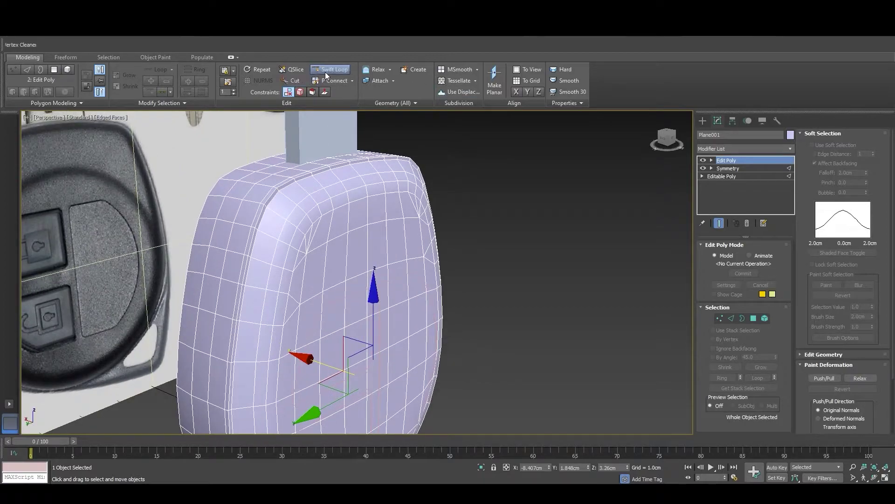
{"action": "left_click", "coordinate": [326, 72]}
{"action": "scroll", "coordinate": [289, 201], "scroll_direction": "up", "scroll_amount": 2}
{"action": "scroll", "coordinate": [286, 193], "scroll_direction": "up", "scroll_amount": 2}
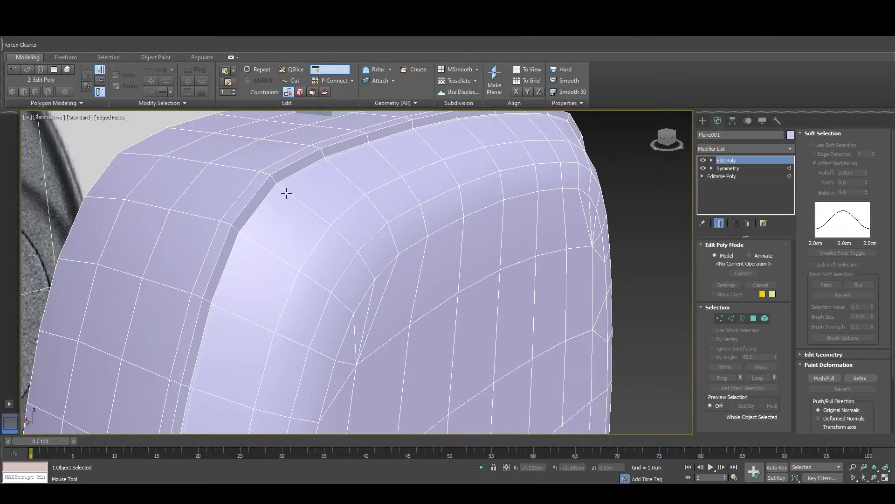
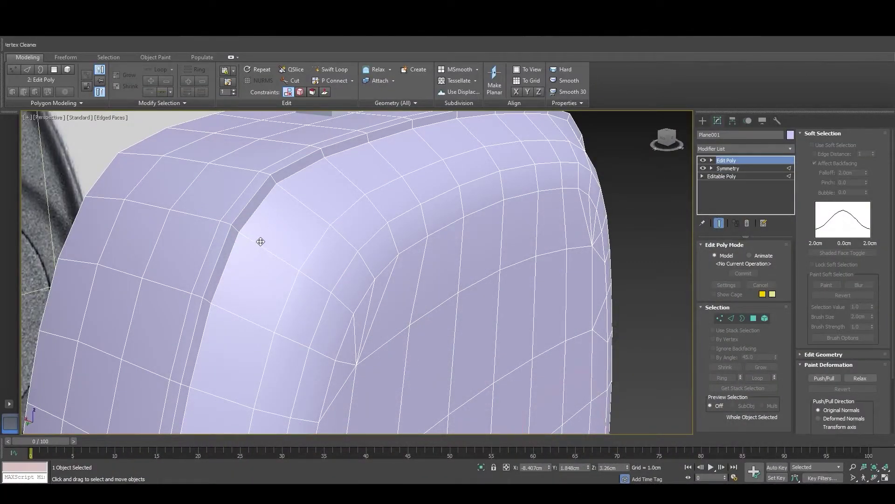
Select the fob's front rim edge loop and chamfer it with a 0.013cm Chamfer modifier
{"action": "key", "text": "2"}
{"action": "double_click", "coordinate": [267, 201]}
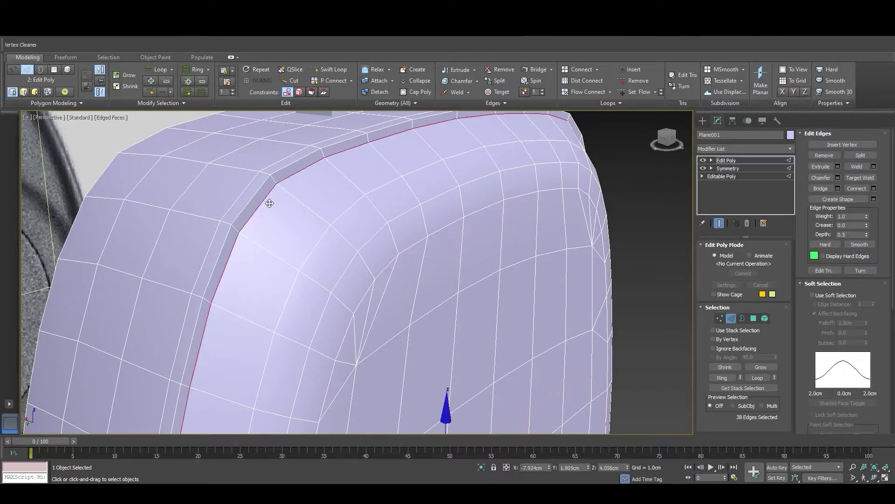
{"action": "middle_click_drag", "start_coordinate": [266, 201], "coordinate": [355, 208], "text": "alt"}
{"action": "left_click", "coordinate": [741, 147]}
{"action": "key", "text": "c"}
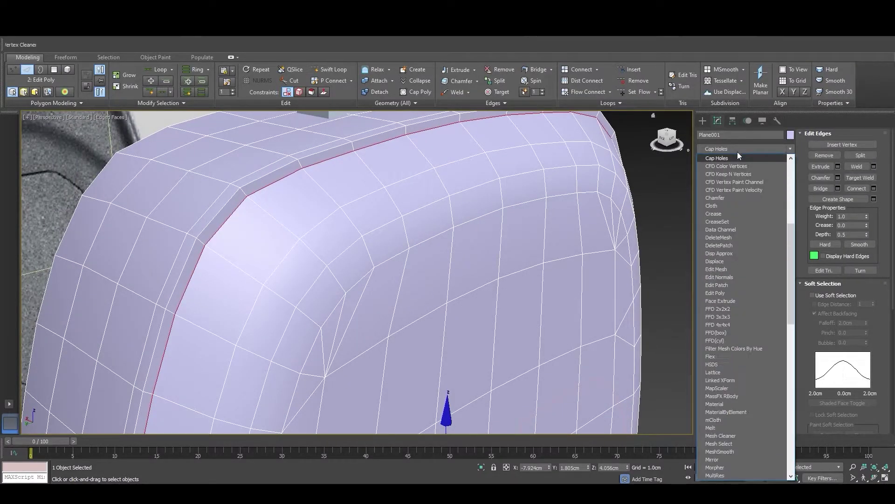
{"action": "left_click", "coordinate": [726, 198]}
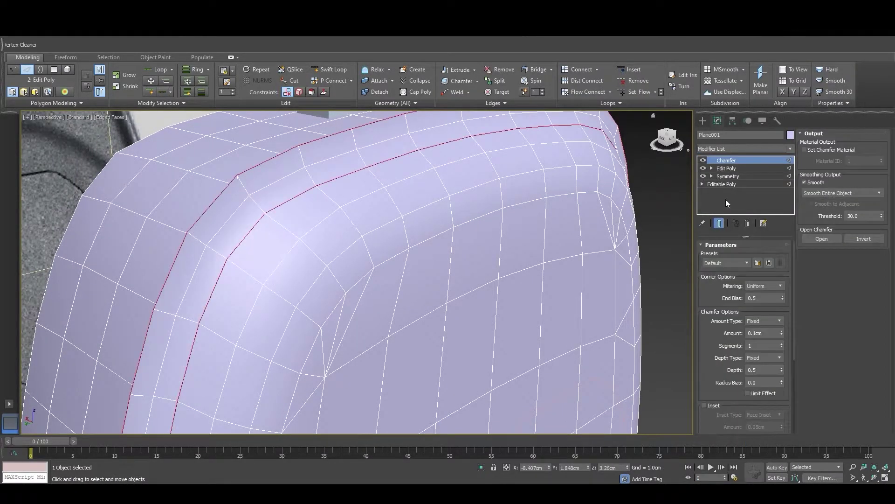
{"action": "left_click_drag", "start_coordinate": [782, 334], "coordinate": [793, 290]}
{"action": "left_click", "coordinate": [782, 329]}
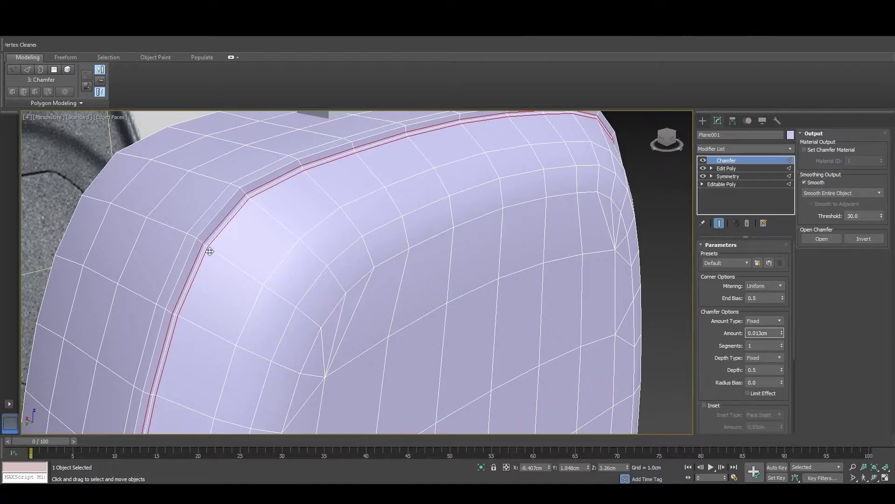
{"action": "mouse_move", "coordinate": [210, 251]}
{"action": "middle_mouse_down", "text": "alt"}
{"action": "mouse_move", "coordinate": [423, 248]}
{"action": "mouse_move", "coordinate": [344, 244]}
{"action": "mouse_move", "coordinate": [366, 245]}
{"action": "mouse_move", "coordinate": [373, 225]}
{"action": "middle_mouse_up", "text": "alt"}
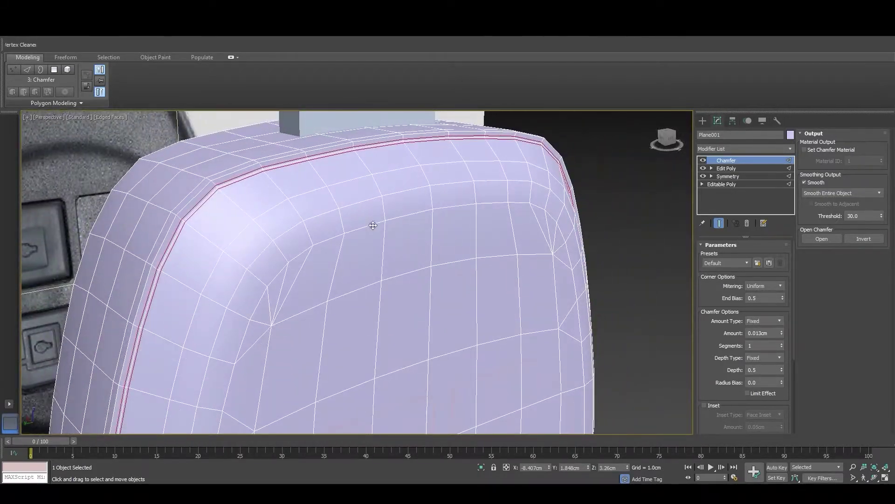
Convert the fob body to an Editable Poly
{"action": "right_click", "coordinate": [445, 189]}
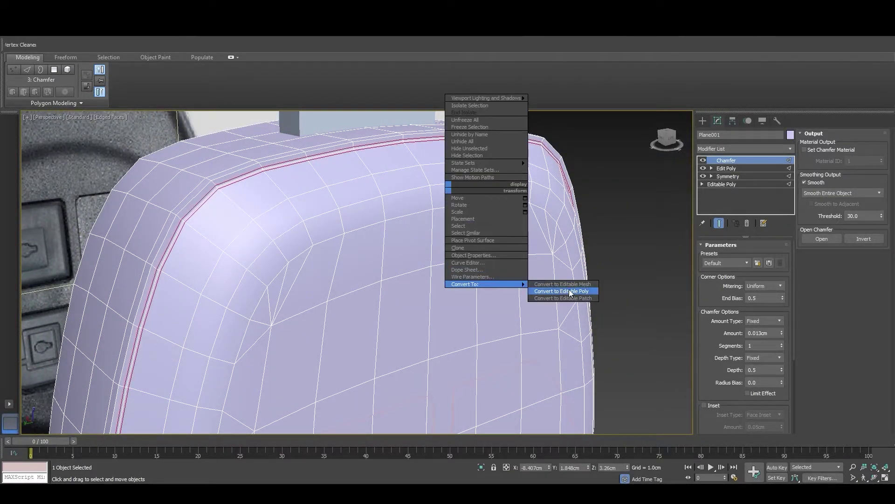
{"action": "left_click", "coordinate": [562, 291]}
{"action": "scroll", "coordinate": [275, 233], "scroll_direction": "down", "scroll_amount": 5}
{"action": "middle_click_drag", "start_coordinate": [280, 226], "coordinate": [360, 199], "text": "alt"}
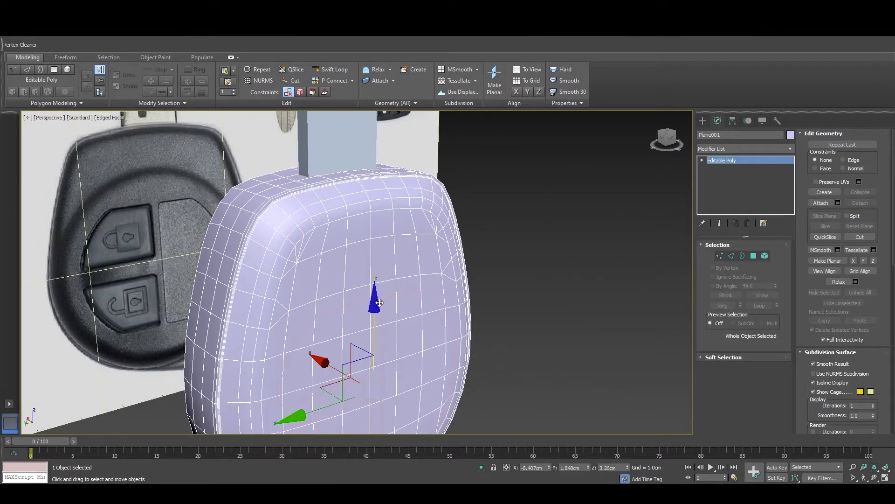
Select the polygons on the fob's front face
{"action": "key", "text": "4"}
{"action": "middle_click_drag", "start_coordinate": [394, 245], "coordinate": [424, 248], "text": "alt"}
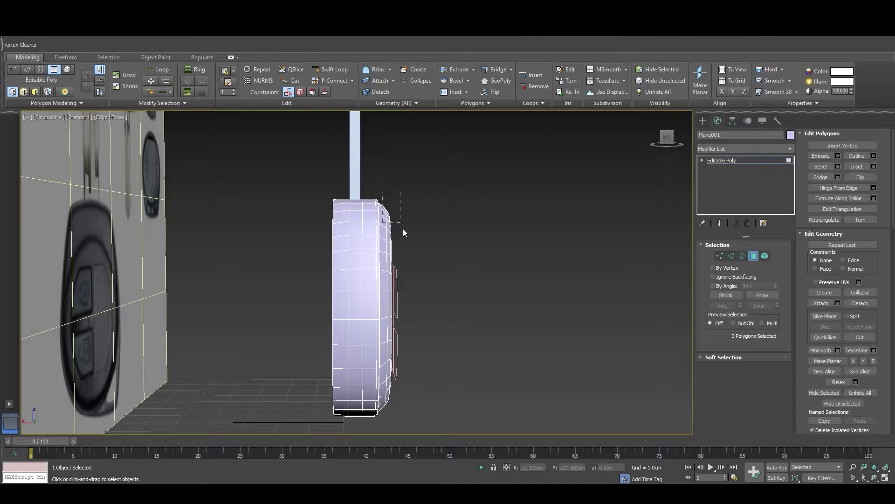
{"action": "left_click_drag", "start_coordinate": [486, 459], "coordinate": [485, 460]}
{"action": "mouse_move", "coordinate": [468, 310]}
{"action": "middle_mouse_down", "text": "alt"}
{"action": "mouse_move", "coordinate": [531, 289]}
{"action": "mouse_move", "coordinate": [465, 278]}
{"action": "mouse_move", "coordinate": [384, 173]}
{"action": "middle_mouse_up", "text": "alt"}
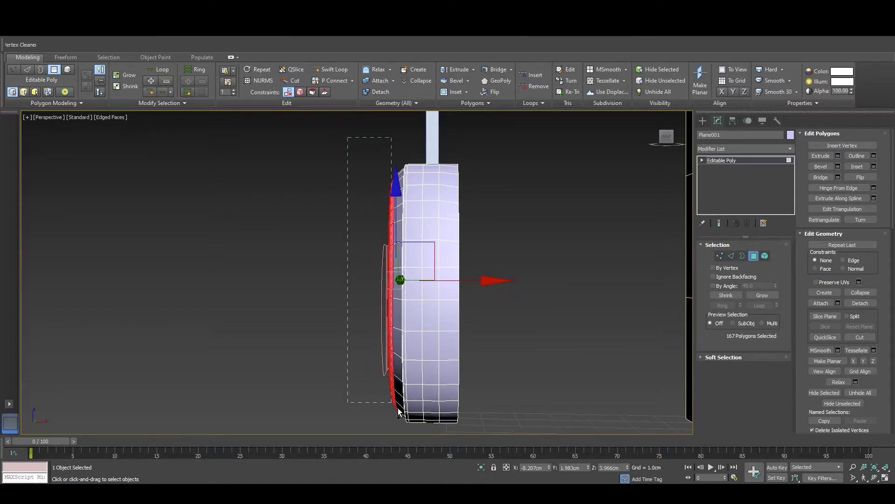
{"action": "left_click_drag", "start_coordinate": [399, 411], "coordinate": [404, 438]}
{"action": "middle_click_drag", "start_coordinate": [424, 313], "coordinate": [371, 254], "text": "alt"}
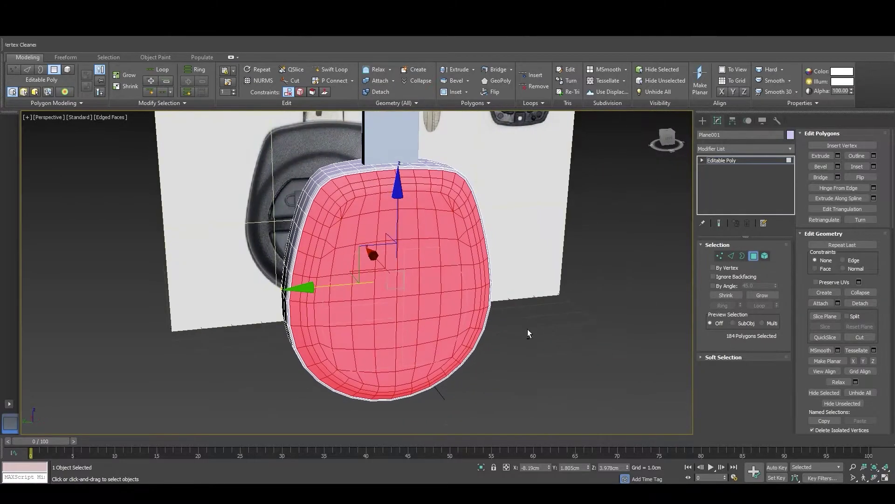
{"action": "scroll", "coordinate": [390, 296], "scroll_direction": "up", "scroll_amount": 2}
{"action": "scroll", "coordinate": [335, 194], "scroll_direction": "up", "scroll_amount": 5}
{"action": "scroll", "coordinate": [331, 206], "scroll_direction": "up", "scroll_amount": 3}
{"action": "scroll", "coordinate": [309, 191], "scroll_direction": "up", "scroll_amount": 2}
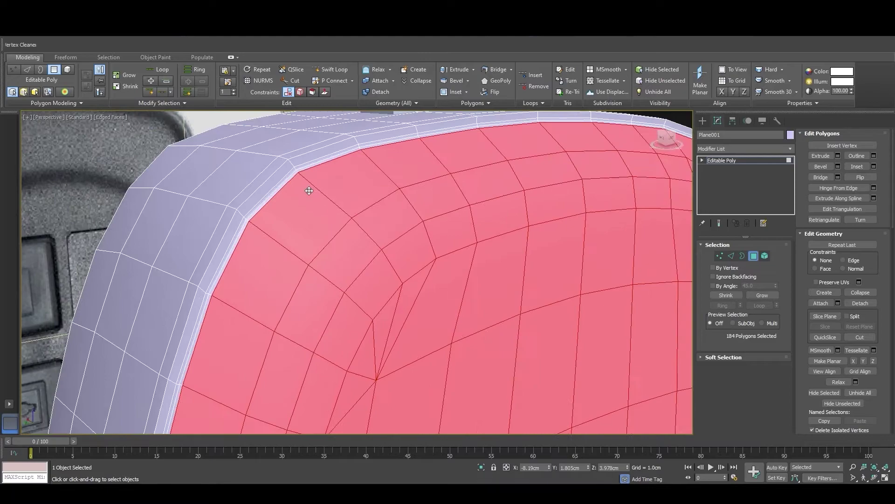
{"action": "scroll", "coordinate": [310, 193], "scroll_direction": "down", "scroll_amount": 5}
{"action": "mouse_move", "coordinate": [309, 193]}
{"action": "middle_mouse_down", "text": "alt"}
{"action": "mouse_move", "coordinate": [452, 210]}
{"action": "mouse_move", "coordinate": [478, 225]}
{"action": "middle_mouse_up", "text": "alt"}
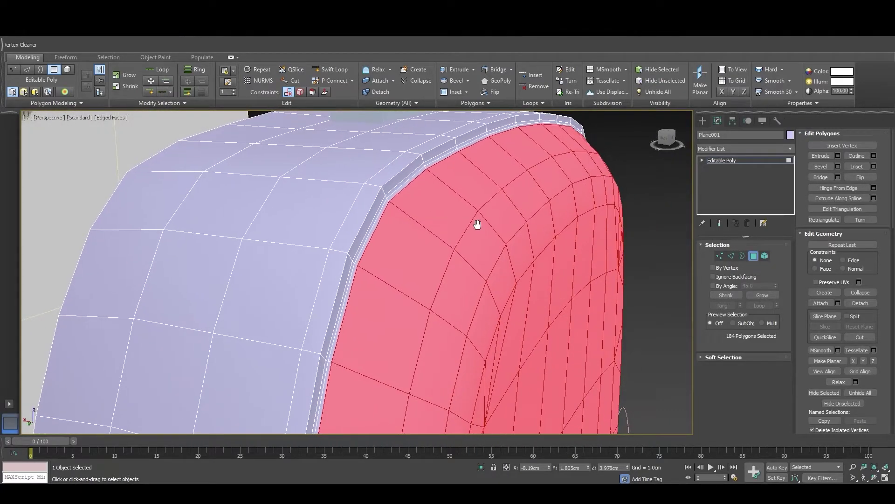
Grow the front selection by one ring and detach it as Object001
{"action": "left_click", "coordinate": [769, 294]}
{"action": "scroll", "coordinate": [451, 263], "scroll_direction": "down", "scroll_amount": 5}
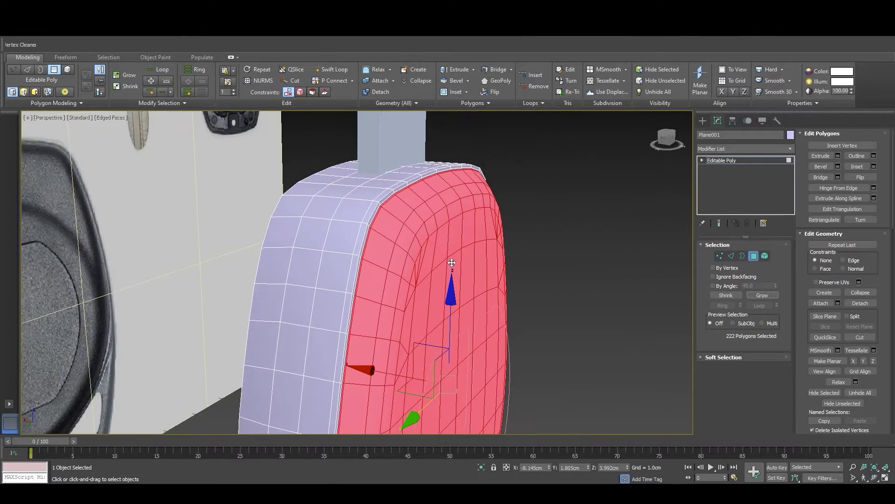
{"action": "mouse_move", "coordinate": [451, 263]}
{"action": "middle_mouse_down", "text": "alt"}
{"action": "mouse_move", "coordinate": [487, 294]}
{"action": "mouse_move", "coordinate": [428, 274]}
{"action": "mouse_move", "coordinate": [556, 324]}
{"action": "mouse_move", "coordinate": [548, 371]}
{"action": "mouse_move", "coordinate": [467, 298]}
{"action": "middle_mouse_up", "text": "alt"}
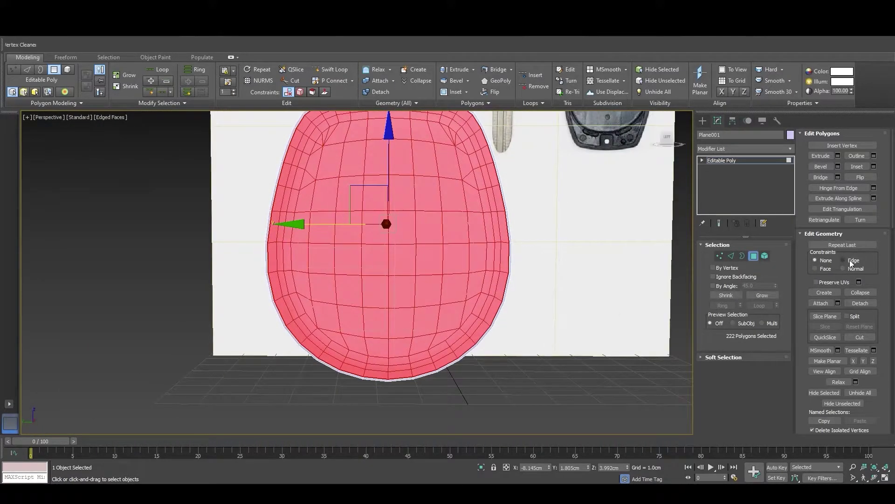
{"action": "left_click", "coordinate": [864, 303]}
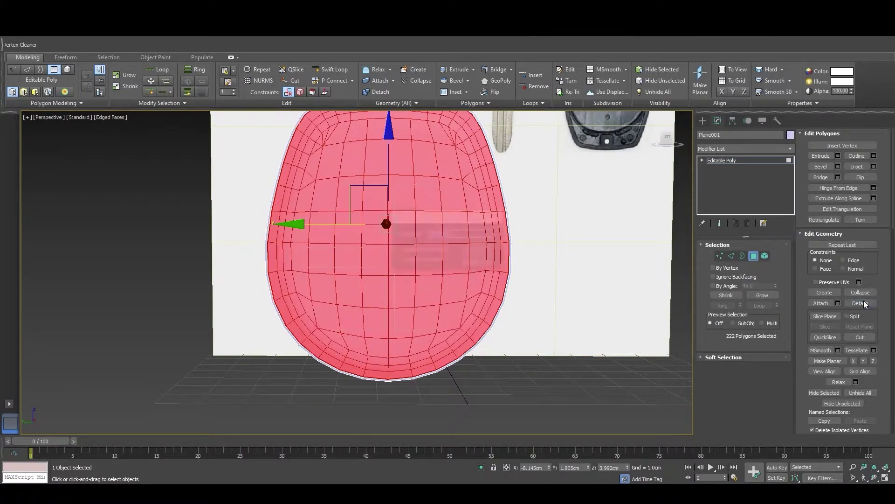
{"action": "left_click", "coordinate": [478, 252]}
Leave polygon editing and select the detached Object001
{"action": "middle_click_drag", "start_coordinate": [477, 266], "coordinate": [442, 269], "text": "alt"}
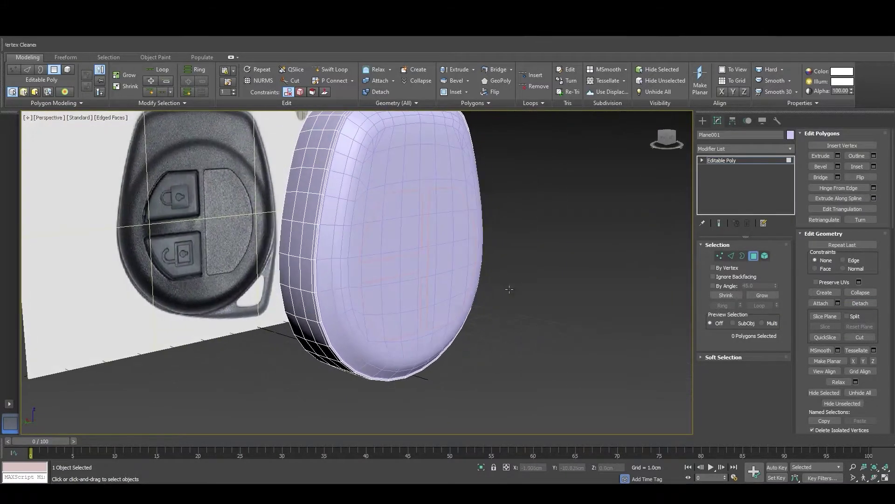
{"action": "key", "text": "6"}
{"action": "key", "text": "w"}
{"action": "left_click", "coordinate": [535, 323]}
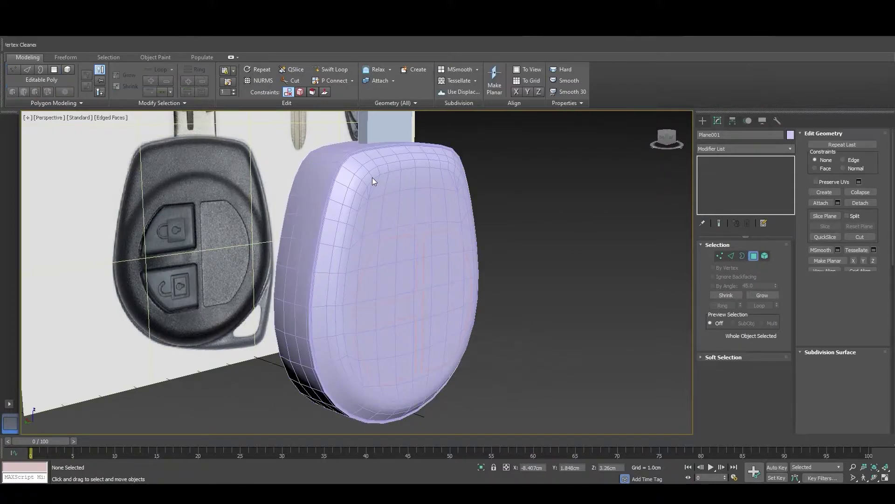
{"action": "left_click", "coordinate": [372, 177]}
Save the scene under the new name Key_V03 instead of Key_V02
{"action": "mouse_move", "coordinate": [372, 177]}
{"action": "middle_mouse_down", "text": "alt"}
{"action": "mouse_move", "coordinate": [452, 243]}
{"action": "mouse_move", "coordinate": [391, 244]}
{"action": "middle_mouse_up", "text": "alt"}
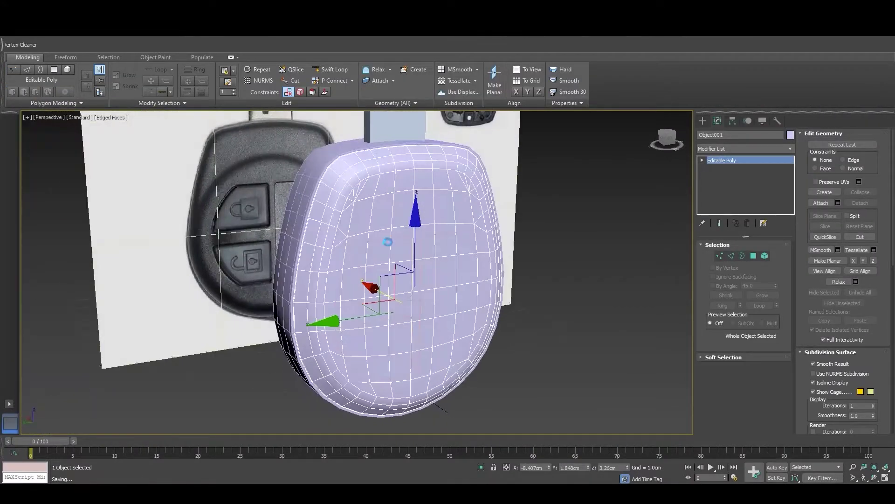
{"action": "key", "text": "alt+f"}
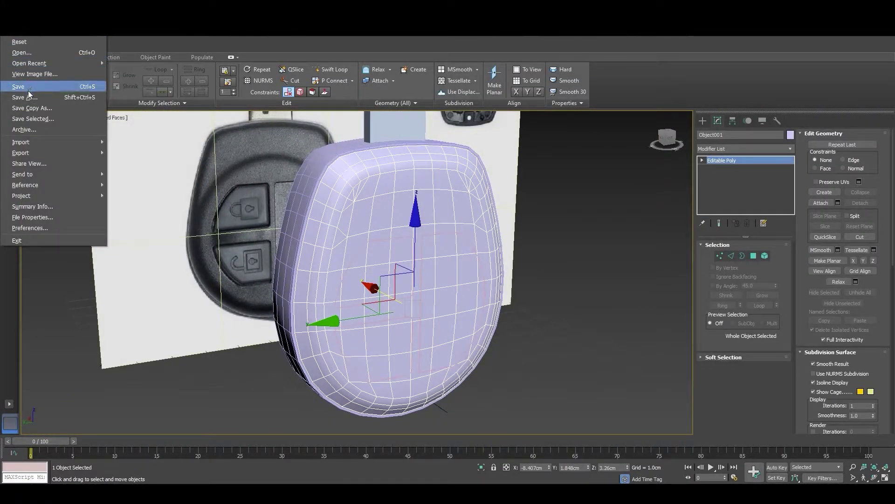
{"action": "left_click", "coordinate": [25, 97]}
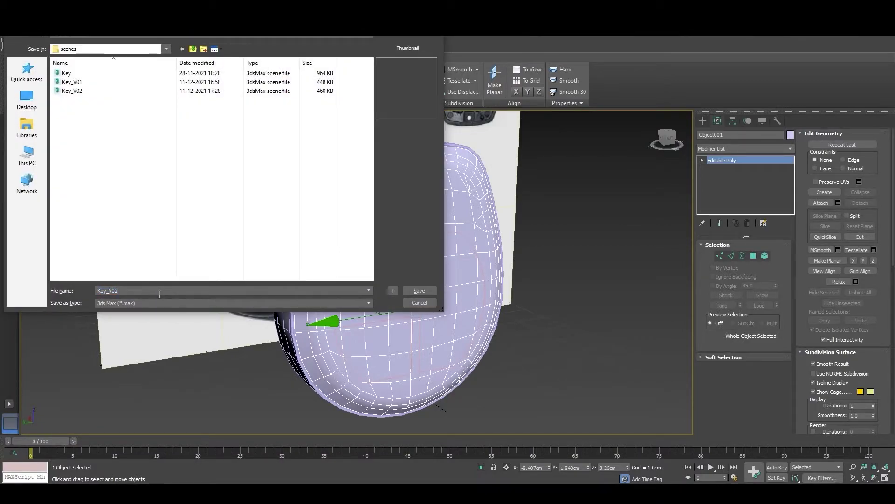
{"action": "key", "text": "BackSpace"}
{"action": "type", "text": "3"}
{"action": "key", "text": "Return"}
{"action": "mouse_move", "coordinate": [435, 219]}
{"action": "middle_mouse_down", "text": "alt"}
{"action": "mouse_move", "coordinate": [462, 237]}
{"action": "mouse_move", "coordinate": [439, 195]}
{"action": "middle_mouse_up", "text": "alt"}
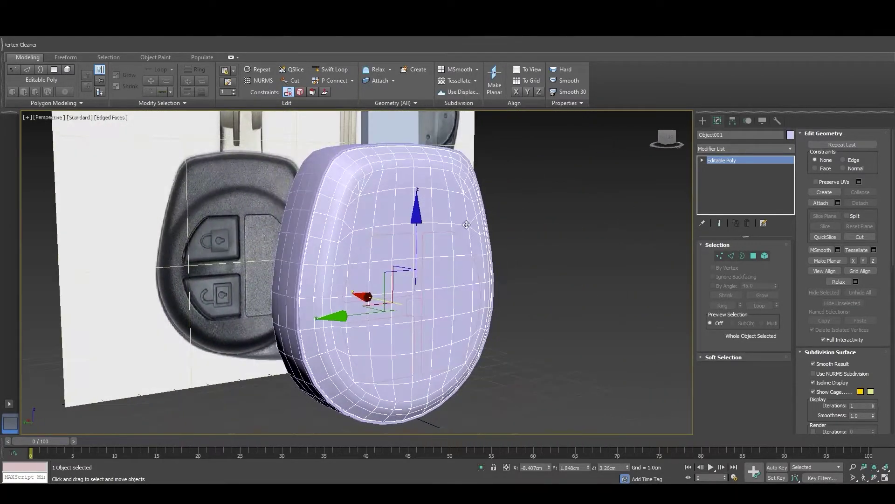
Add a TurboSmooth modifier to the detached front piece
{"action": "middle_click_drag", "start_coordinate": [439, 195], "coordinate": [634, 186], "text": "alt"}
{"action": "left_click", "coordinate": [750, 149]}
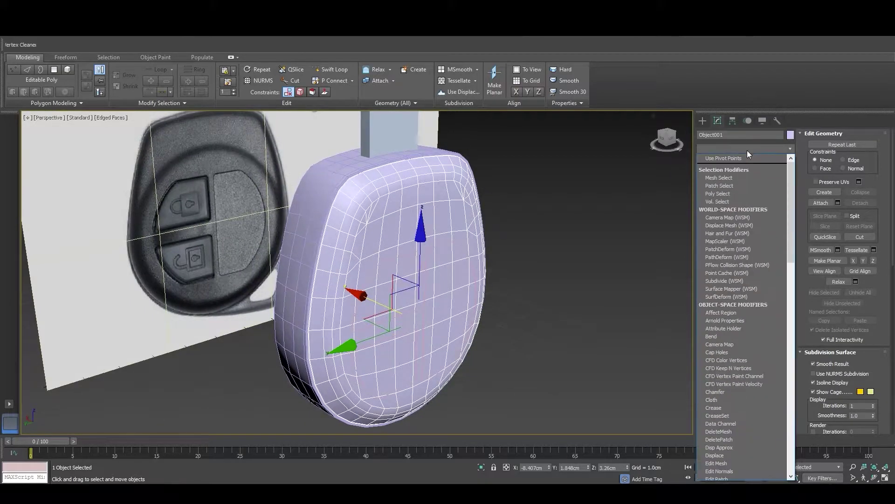
{"action": "key", "text": "t"}
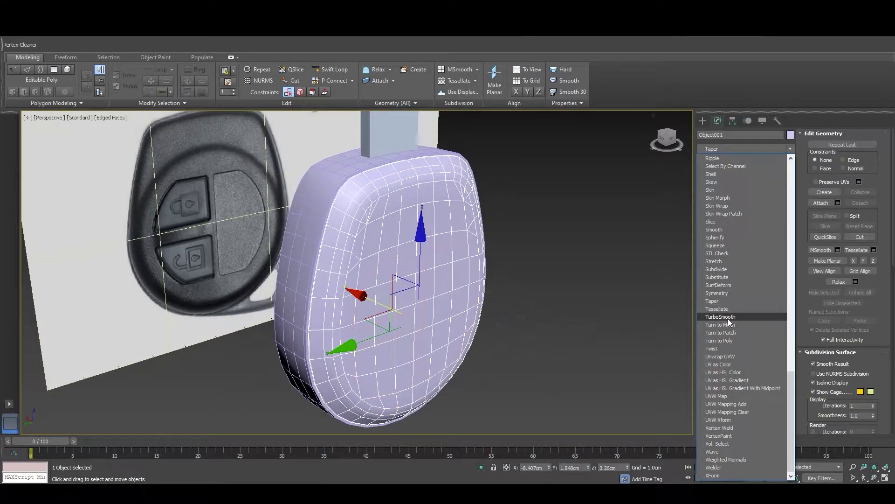
{"action": "left_click", "coordinate": [728, 318]}
Deselect the front piece and select the key fob body with wireframe shown
{"action": "mouse_move", "coordinate": [606, 261]}
{"action": "middle_mouse_down", "text": "alt"}
{"action": "mouse_move", "coordinate": [508, 227]}
{"action": "mouse_move", "coordinate": [525, 230]}
{"action": "middle_mouse_up", "text": "alt"}
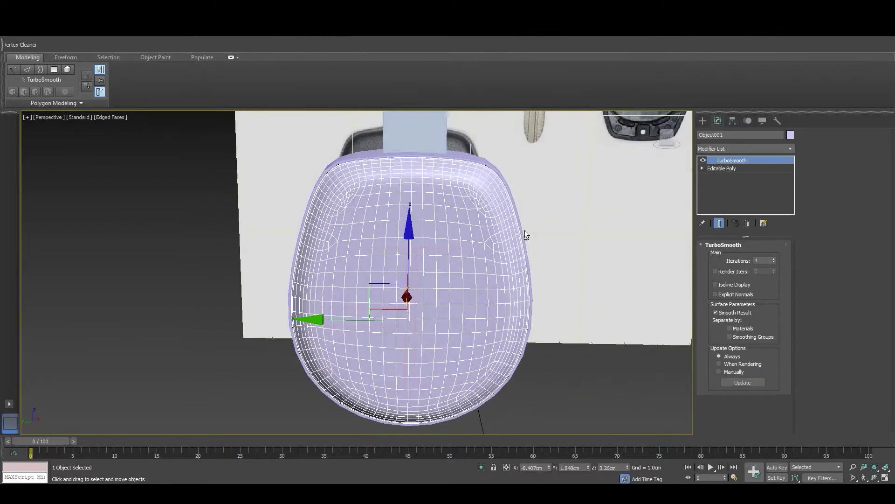
{"action": "left_click", "coordinate": [578, 375]}
{"action": "key", "text": "F4"}
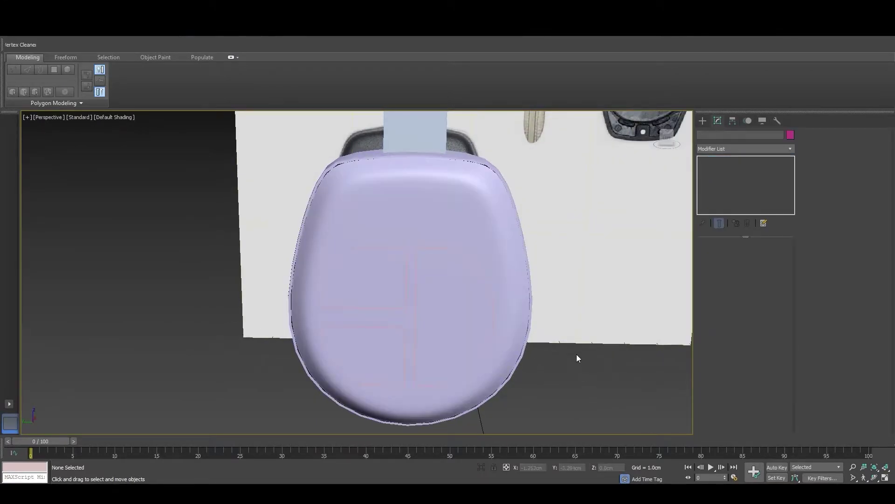
{"action": "mouse_move", "coordinate": [445, 279]}
{"action": "middle_mouse_down", "text": "alt"}
{"action": "mouse_move", "coordinate": [478, 246]}
{"action": "mouse_move", "coordinate": [444, 232]}
{"action": "mouse_move", "coordinate": [474, 256]}
{"action": "mouse_move", "coordinate": [401, 249]}
{"action": "middle_mouse_up", "text": "alt"}
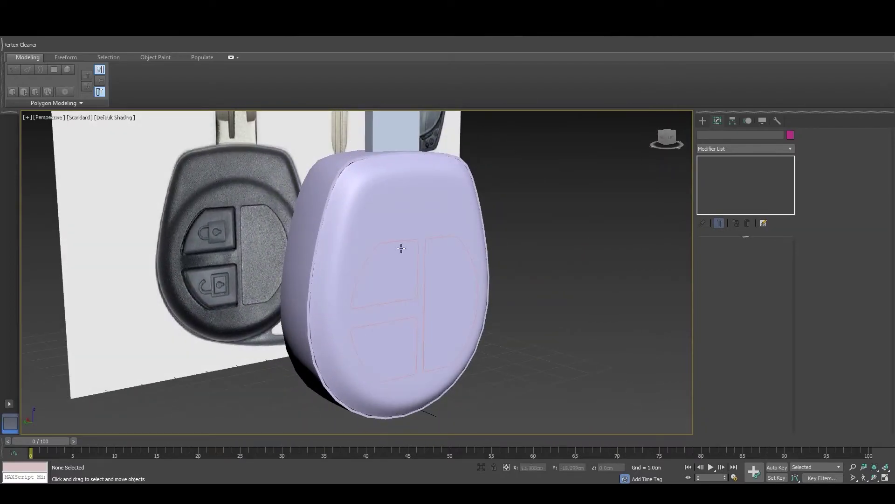
{"action": "left_click", "coordinate": [329, 177]}
{"action": "scroll", "coordinate": [346, 159], "scroll_direction": "up", "scroll_amount": 3}
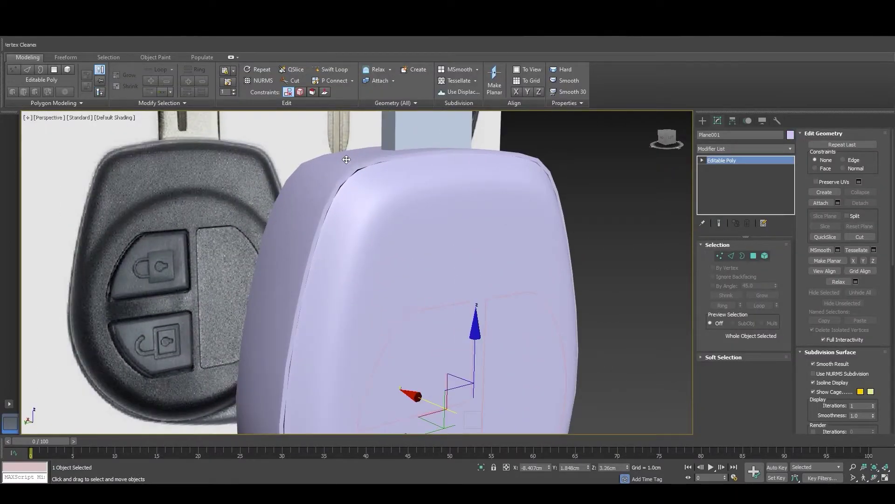
{"action": "key", "text": "F4"}
Slide the edge loop along the fob body's side with edge constraint
{"action": "middle_click_drag", "start_coordinate": [356, 197], "coordinate": [409, 200], "text": "alt"}
{"action": "scroll", "coordinate": [409, 200], "scroll_direction": "up", "scroll_amount": 3}
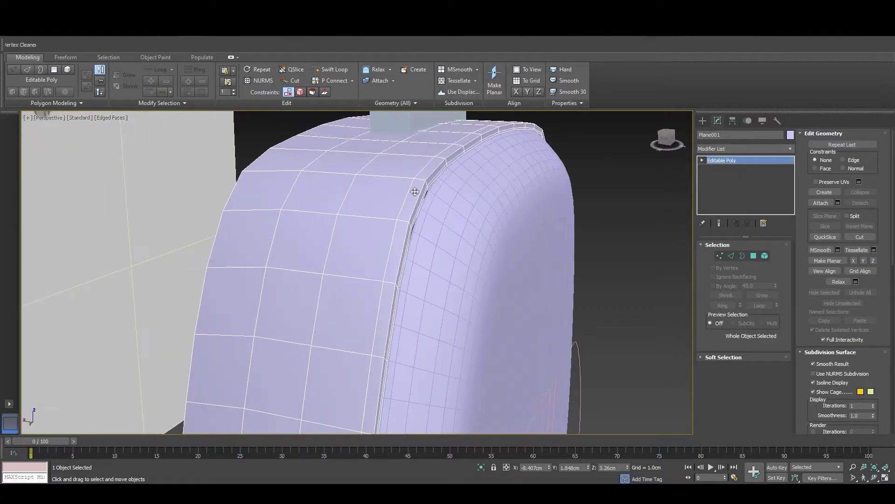
{"action": "key", "text": "2"}
{"action": "double_click", "coordinate": [413, 196]}
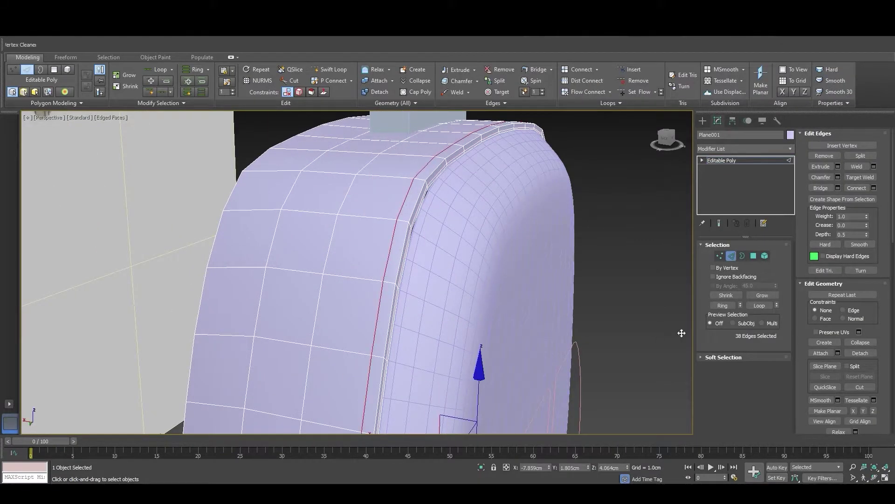
{"action": "scroll", "coordinate": [383, 336], "scroll_direction": "down", "scroll_amount": 3}
{"action": "scroll", "coordinate": [379, 336], "scroll_direction": "up", "scroll_amount": 3}
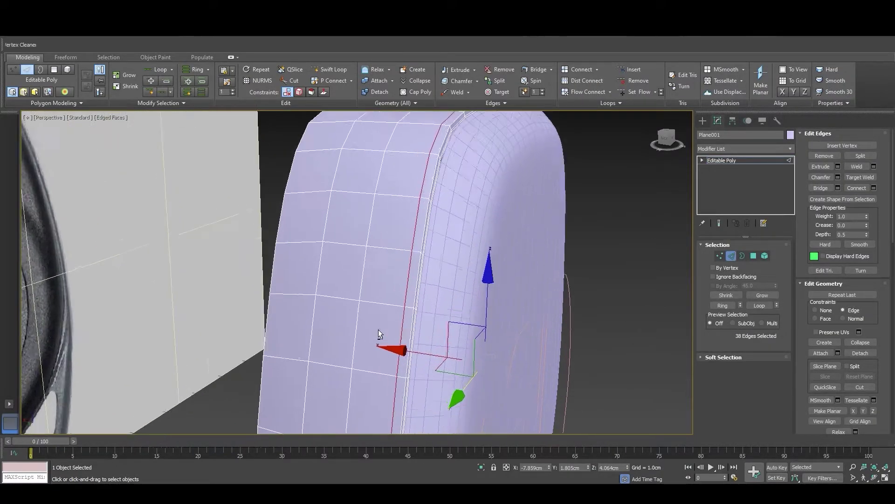
{"action": "scroll", "coordinate": [432, 367], "scroll_direction": "up", "scroll_amount": 2}
{"action": "key", "text": "shift+x"}
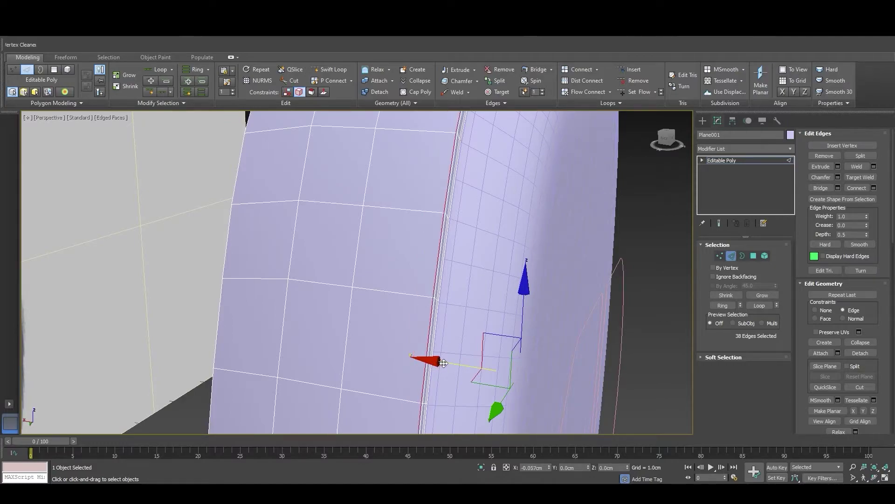
{"action": "left_click_drag", "start_coordinate": [441, 363], "coordinate": [442, 362]}
{"action": "mouse_move", "coordinate": [441, 363]}
{"action": "middle_mouse_down", "text": "alt"}
{"action": "mouse_move", "coordinate": [446, 314]}
{"action": "mouse_move", "coordinate": [501, 285]}
{"action": "middle_mouse_up", "text": "alt"}
Add TurboSmooth to the body, switch it off, and return to Editable Poly edges
{"action": "key", "text": "1"}
{"action": "key", "text": "1"}
{"action": "left_click", "coordinate": [762, 149]}
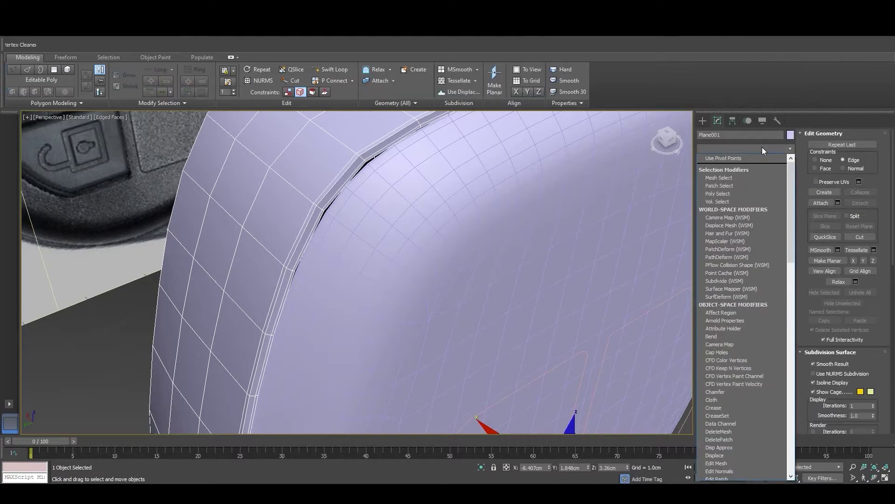
{"action": "key", "text": "t"}
{"action": "left_click", "coordinate": [730, 319]}
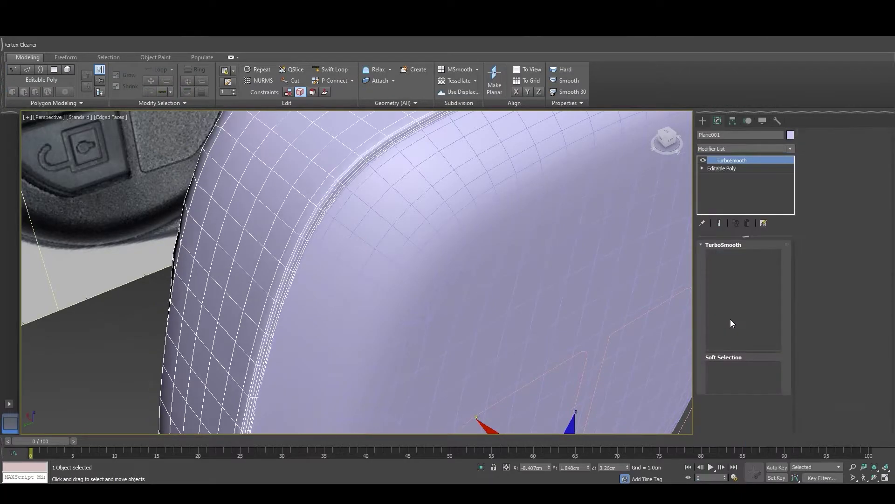
{"action": "scroll", "coordinate": [309, 241], "scroll_direction": "down", "scroll_amount": 5}
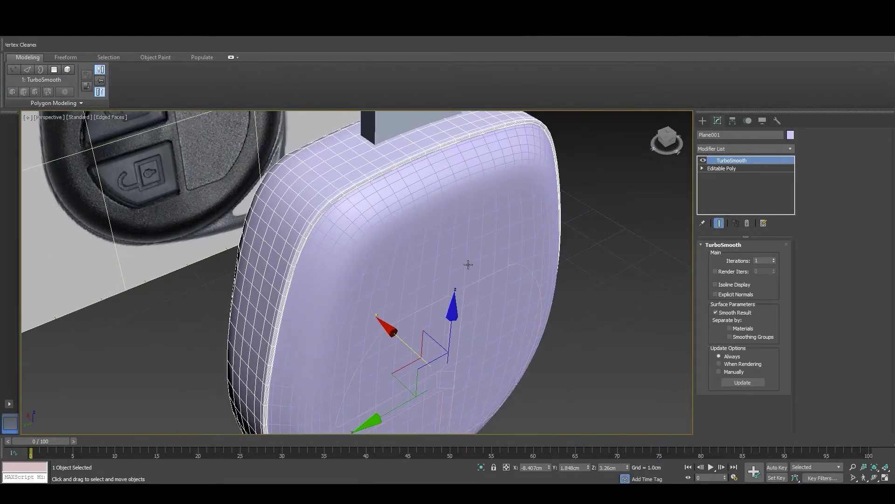
{"action": "mouse_move", "coordinate": [467, 261]}
{"action": "middle_mouse_down", "text": "alt"}
{"action": "mouse_move", "coordinate": [418, 243]}
{"action": "mouse_move", "coordinate": [340, 248]}
{"action": "mouse_move", "coordinate": [396, 243]}
{"action": "middle_mouse_up", "text": "alt"}
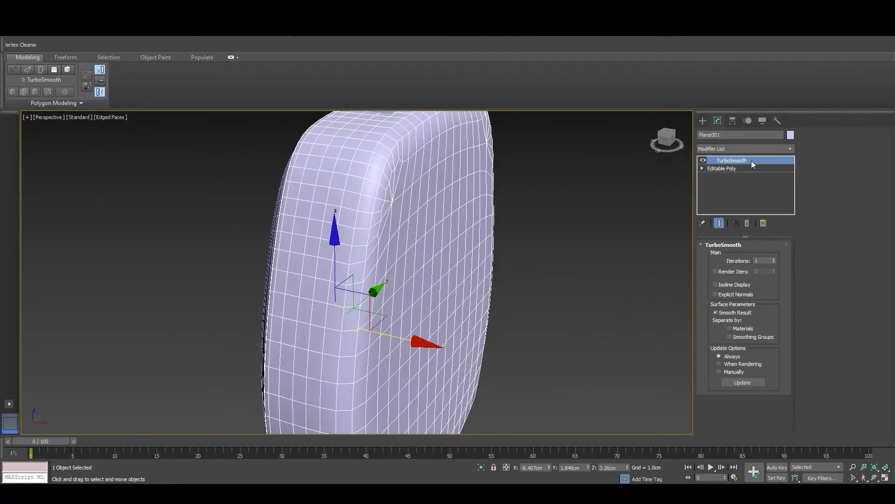
{"action": "left_click", "coordinate": [702, 160]}
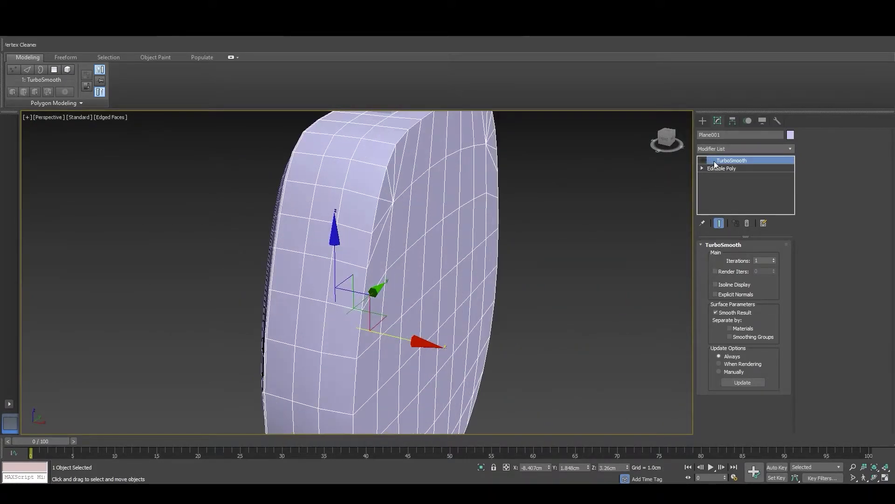
{"action": "left_click", "coordinate": [741, 168]}
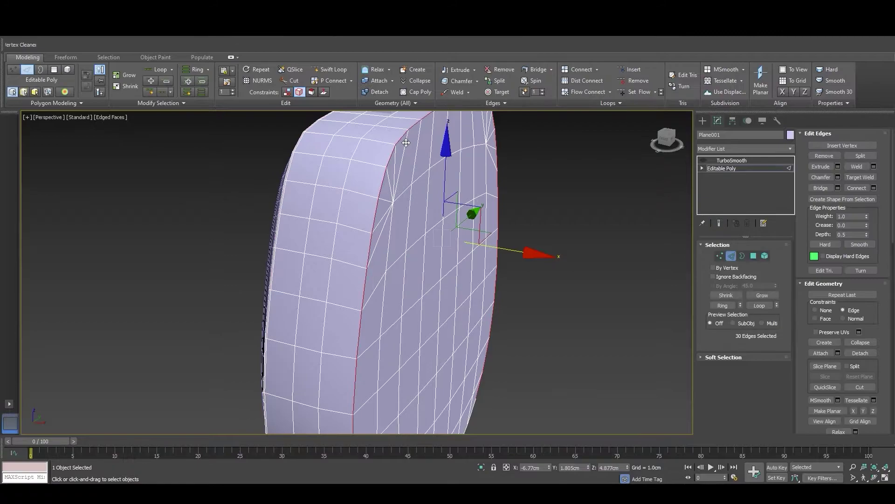
{"action": "right_click", "coordinate": [410, 164]}
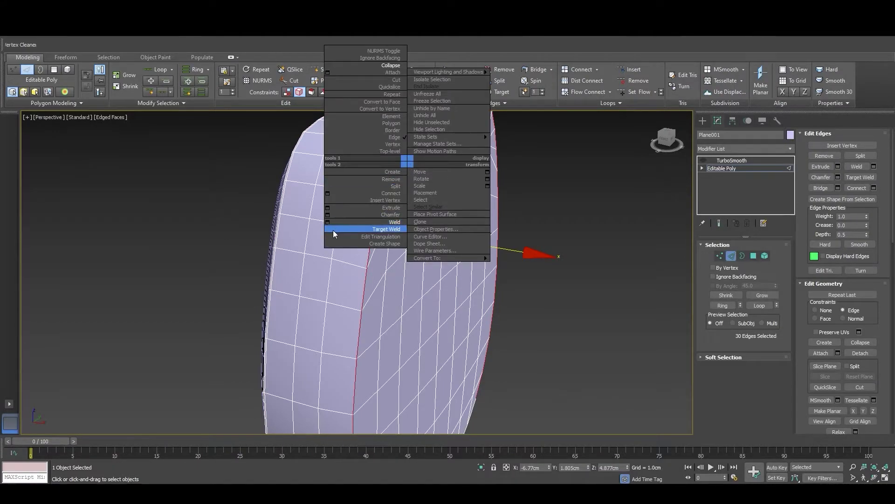
{"action": "left_click", "coordinate": [327, 216]}
{"action": "mouse_move", "coordinate": [327, 216]}
{"action": "middle_mouse_down", "text": "alt"}
{"action": "mouse_move", "coordinate": [294, 230]}
{"action": "mouse_move", "coordinate": [262, 266]}
{"action": "mouse_move", "coordinate": [299, 276]}
{"action": "middle_mouse_up", "text": "alt"}
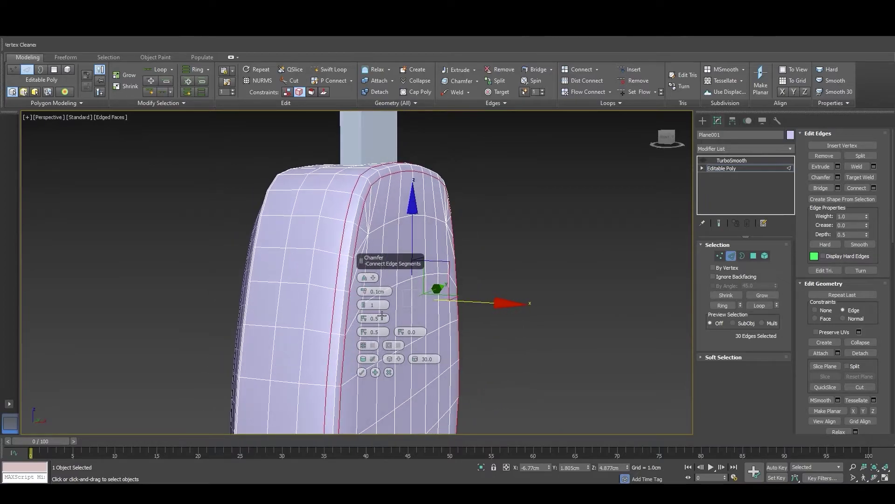
{"action": "left_click_drag", "start_coordinate": [366, 291], "coordinate": [367, 283]}
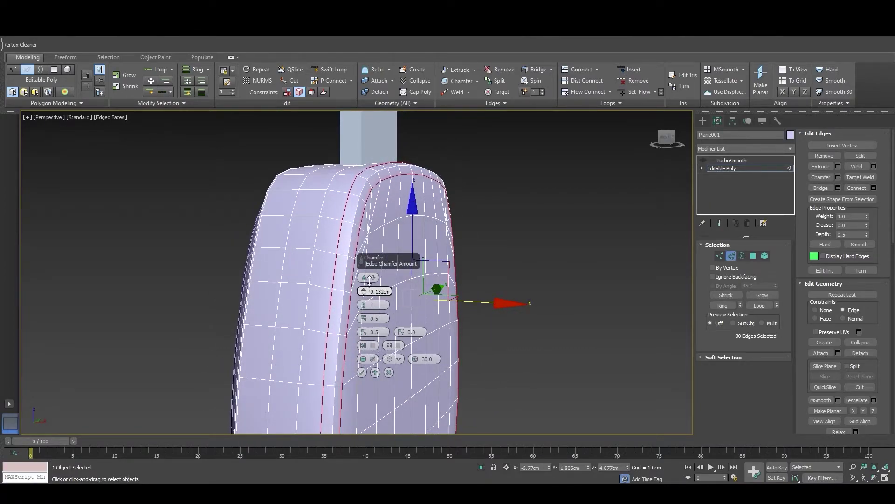
{"action": "mouse_move", "coordinate": [279, 287]}
{"action": "middle_mouse_down", "text": "alt"}
{"action": "mouse_move", "coordinate": [282, 309]}
{"action": "mouse_move", "coordinate": [268, 292]}
{"action": "middle_mouse_up", "text": "alt"}
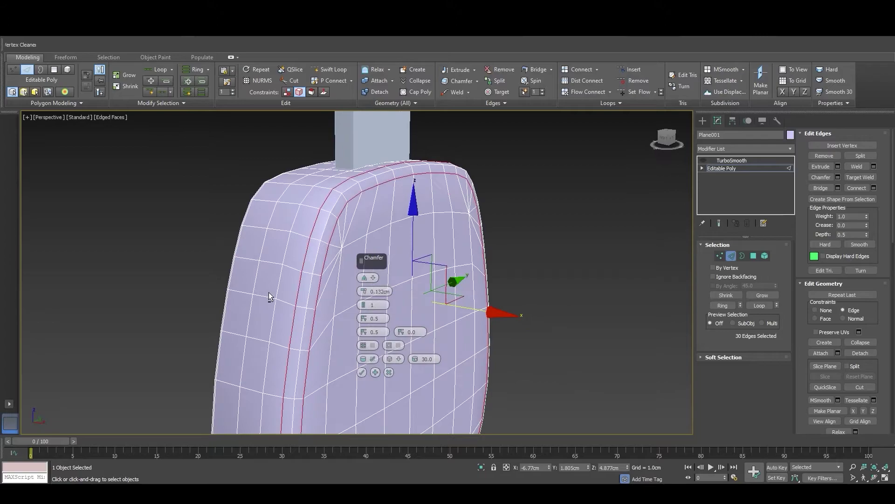
{"action": "left_click_drag", "start_coordinate": [366, 292], "coordinate": [367, 289]}
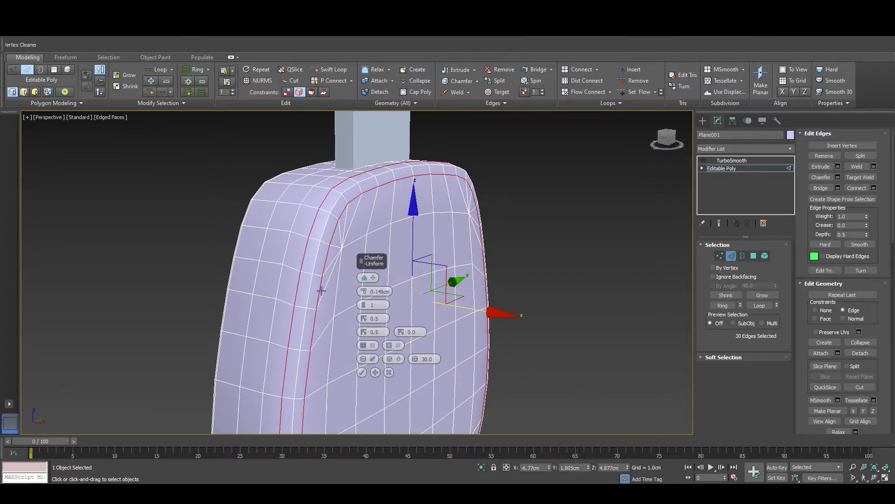
{"action": "middle_click_drag", "start_coordinate": [321, 290], "coordinate": [284, 293], "text": "alt"}
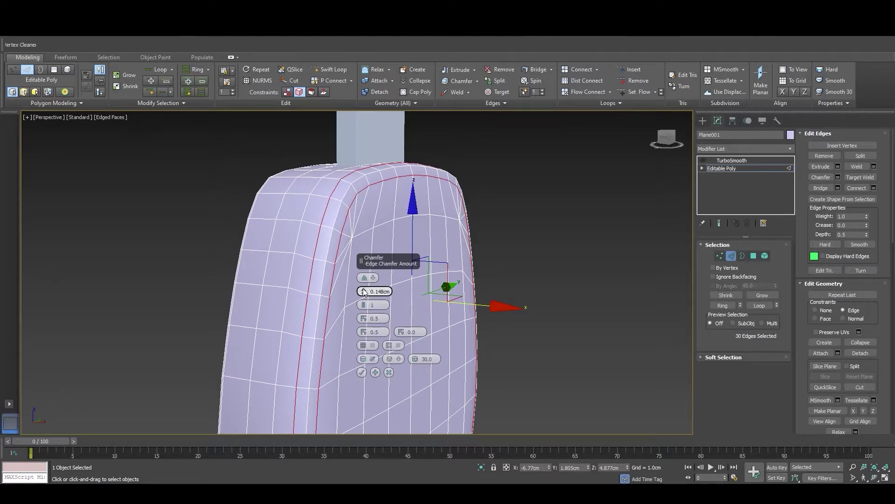
{"action": "left_click_drag", "start_coordinate": [364, 292], "coordinate": [367, 285]}
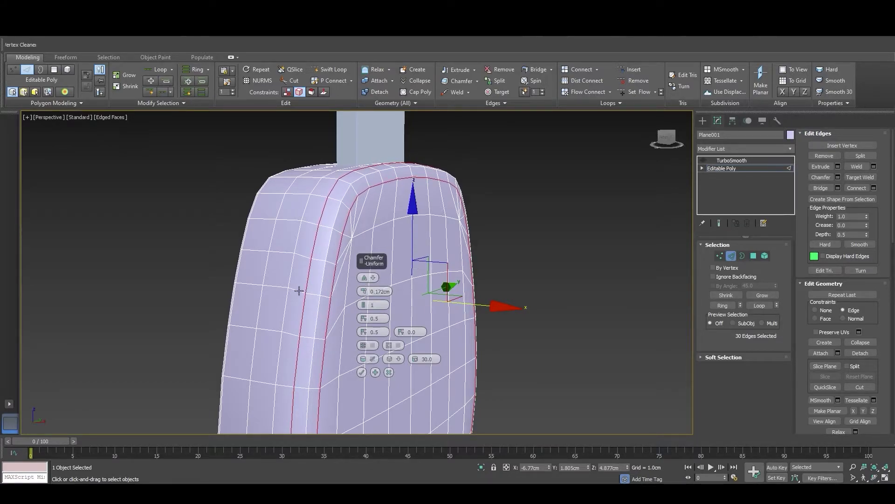
{"action": "middle_click_drag", "start_coordinate": [296, 290], "coordinate": [326, 291], "text": "alt"}
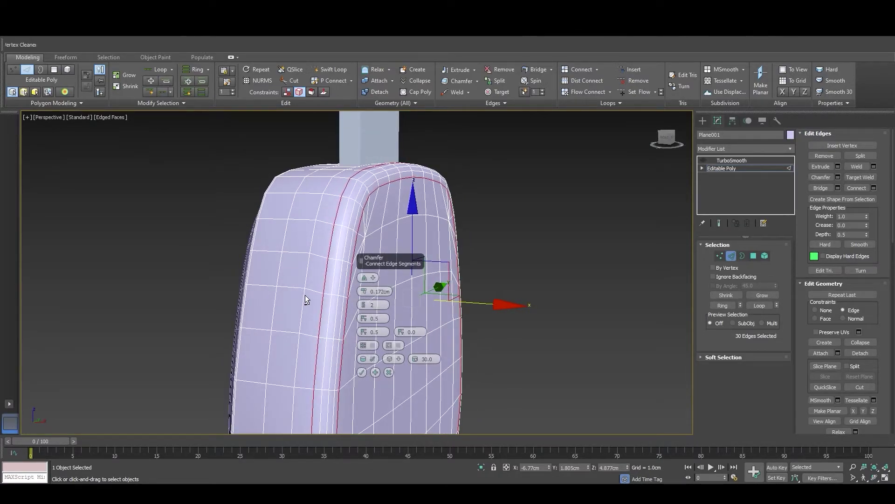
{"action": "middle_click_drag", "start_coordinate": [306, 300], "coordinate": [325, 294], "text": "alt"}
{"action": "left_click", "coordinate": [360, 372]}
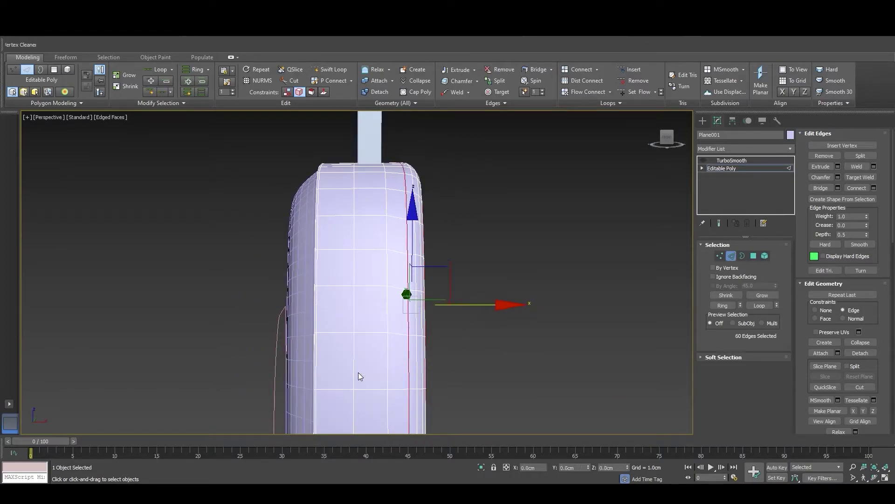
{"action": "mouse_move", "coordinate": [359, 376]}
{"action": "middle_mouse_down", "text": "alt"}
{"action": "mouse_move", "coordinate": [433, 351]}
{"action": "mouse_move", "coordinate": [332, 335]}
{"action": "mouse_move", "coordinate": [420, 344]}
{"action": "middle_mouse_up", "text": "alt"}
Undo the earlier chamfer, grow the edge selection, and add a Chamfer modifier
{"action": "key", "text": "ctrl+z"}
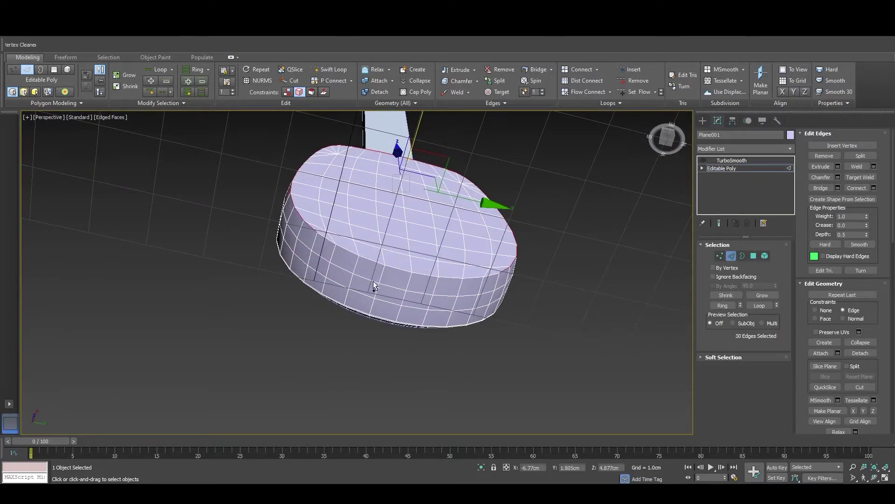
{"action": "left_click", "coordinate": [347, 252], "text": "ctrl"}
{"action": "mouse_move", "coordinate": [347, 252]}
{"action": "middle_mouse_down", "text": "alt"}
{"action": "mouse_move", "coordinate": [545, 281]}
{"action": "mouse_move", "coordinate": [567, 329]}
{"action": "mouse_move", "coordinate": [474, 302]}
{"action": "middle_mouse_up", "text": "alt"}
{"action": "left_click", "coordinate": [726, 150]}
{"action": "scroll", "coordinate": [727, 150], "scroll_direction": "down", "scroll_amount": 1}
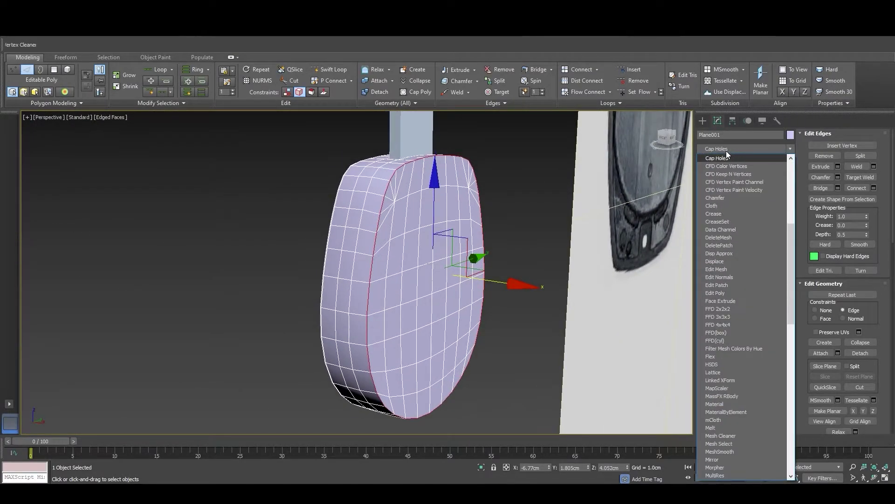
{"action": "left_click", "coordinate": [735, 197]}
Preview the end result and set the chamfer to 0.177cm with 2 segments
{"action": "left_click", "coordinate": [719, 223]}
{"action": "mouse_move", "coordinate": [382, 299]}
{"action": "middle_mouse_down", "text": "alt"}
{"action": "mouse_move", "coordinate": [399, 312]}
{"action": "mouse_move", "coordinate": [476, 308]}
{"action": "mouse_move", "coordinate": [477, 284]}
{"action": "mouse_move", "coordinate": [506, 310]}
{"action": "middle_mouse_up", "text": "alt"}
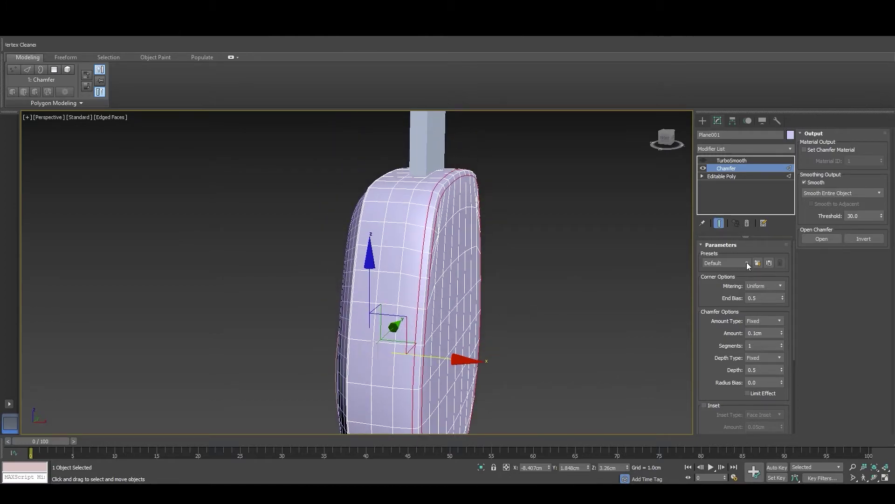
{"action": "left_click_drag", "start_coordinate": [782, 331], "coordinate": [797, 227]}
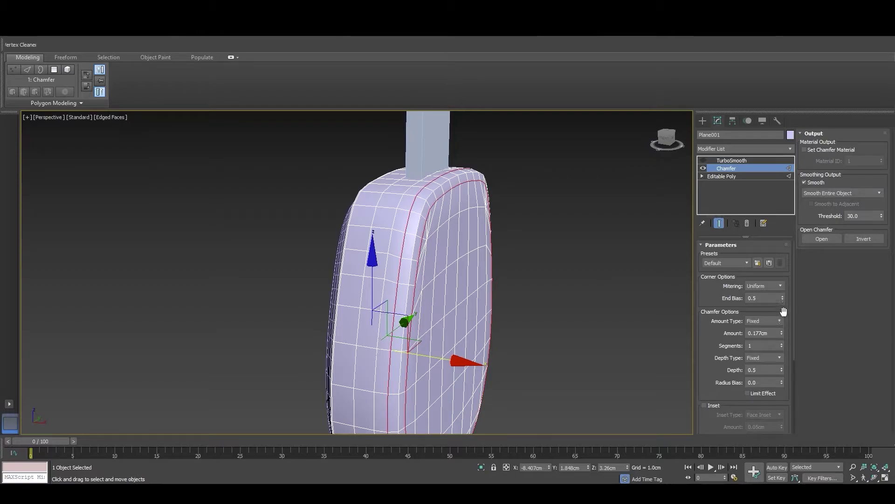
{"action": "left_click", "coordinate": [782, 343]}
{"action": "mouse_move", "coordinate": [522, 314]}
{"action": "middle_mouse_down", "text": "alt"}
{"action": "mouse_move", "coordinate": [432, 284]}
{"action": "mouse_move", "coordinate": [580, 316]}
{"action": "mouse_move", "coordinate": [544, 342]}
{"action": "mouse_move", "coordinate": [470, 330]}
{"action": "mouse_move", "coordinate": [463, 335]}
{"action": "mouse_move", "coordinate": [480, 377]}
{"action": "mouse_move", "coordinate": [538, 382]}
{"action": "mouse_move", "coordinate": [557, 375]}
{"action": "mouse_move", "coordinate": [557, 358]}
{"action": "middle_mouse_up", "text": "alt"}
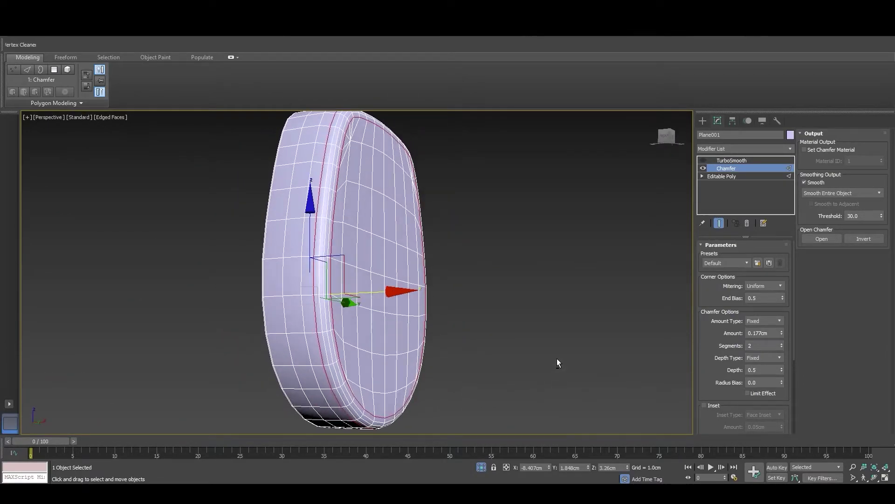
Turn off Isolate Selection to show the rest of the scene
{"action": "left_click", "coordinate": [480, 469]}
{"action": "scroll", "coordinate": [402, 327], "scroll_direction": "down", "scroll_amount": 5}
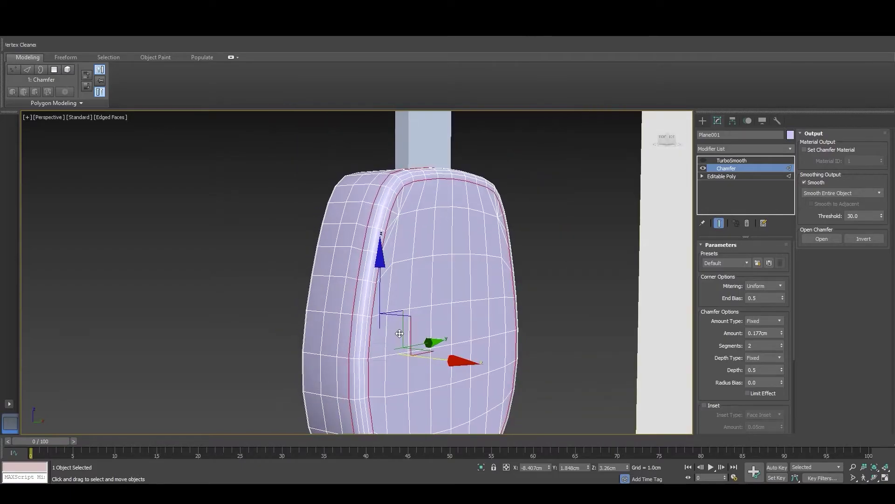
{"action": "scroll", "coordinate": [456, 310], "scroll_direction": "up", "scroll_amount": 2}
{"action": "scroll", "coordinate": [488, 310], "scroll_direction": "up", "scroll_amount": 2}
{"action": "scroll", "coordinate": [493, 253], "scroll_direction": "up", "scroll_amount": 2}
{"action": "scroll", "coordinate": [493, 254], "scroll_direction": "down", "scroll_amount": 3}
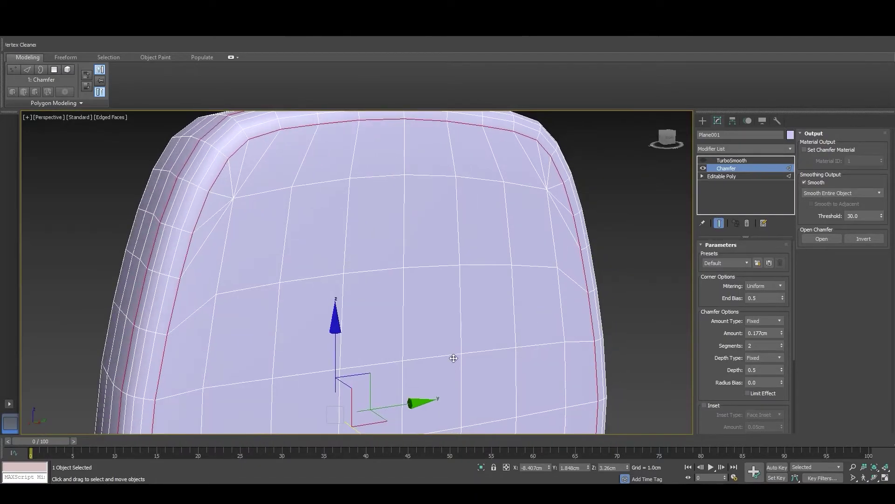
{"action": "mouse_move", "coordinate": [453, 357]}
{"action": "middle_mouse_down", "text": "alt"}
{"action": "mouse_move", "coordinate": [378, 365]}
{"action": "mouse_move", "coordinate": [424, 348]}
{"action": "mouse_move", "coordinate": [443, 388]}
{"action": "mouse_move", "coordinate": [461, 283]}
{"action": "middle_mouse_up", "text": "alt"}
Add an Edit Poly modifier and collapse Plane001's stack into one Editable Poly
{"action": "left_click", "coordinate": [744, 148]}
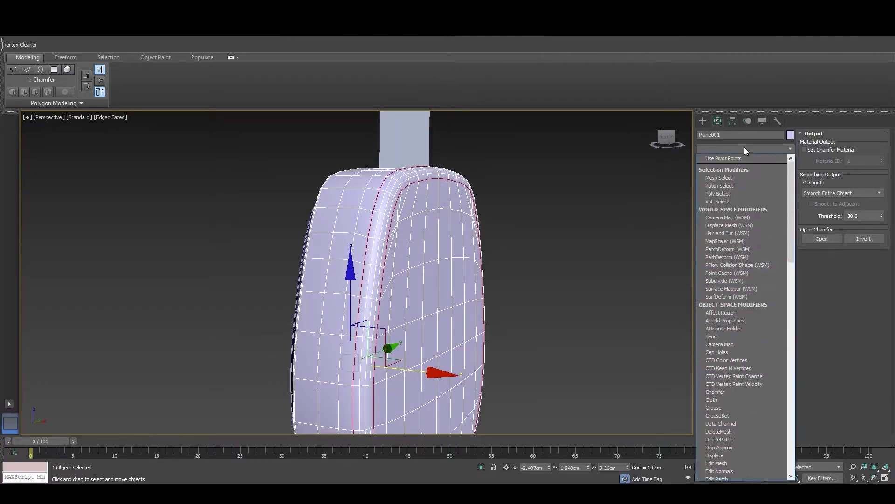
{"action": "scroll", "coordinate": [725, 181], "scroll_direction": "down", "scroll_amount": 5}
{"action": "left_click", "coordinate": [726, 181]}
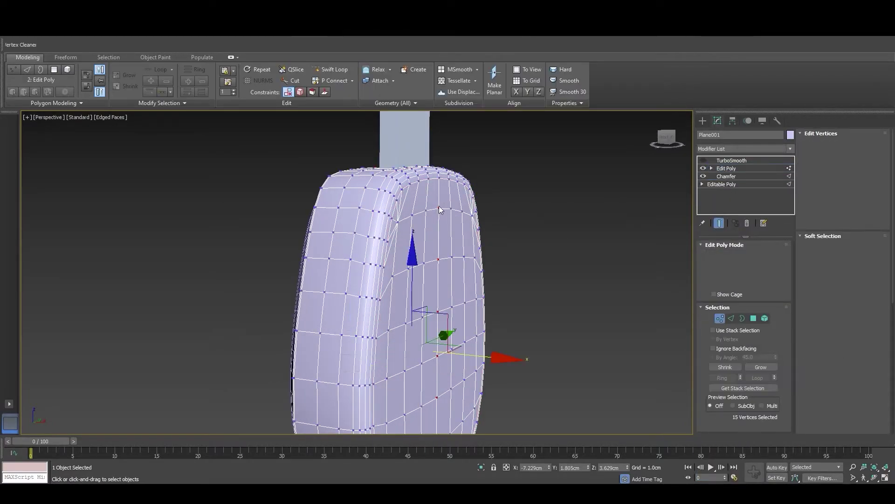
{"action": "right_click", "coordinate": [449, 248]}
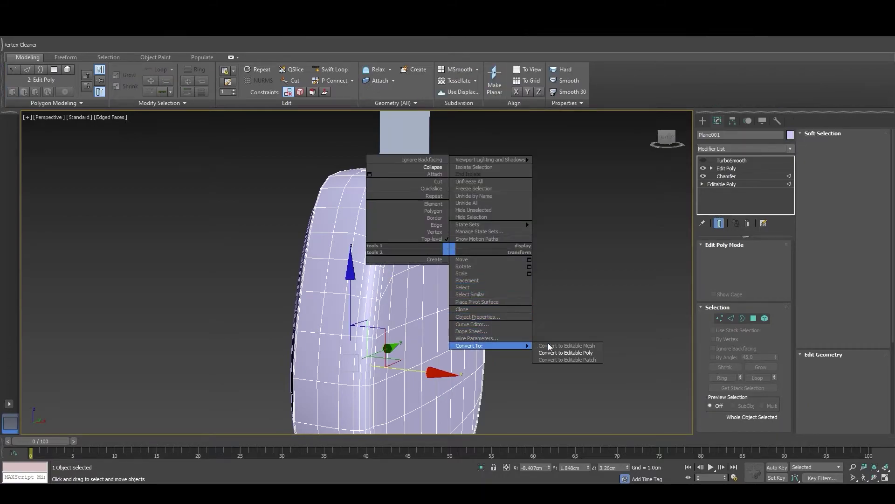
{"action": "left_click", "coordinate": [567, 353]}
Delete the sliver polygon on the fob's underside
{"action": "key", "text": "1"}
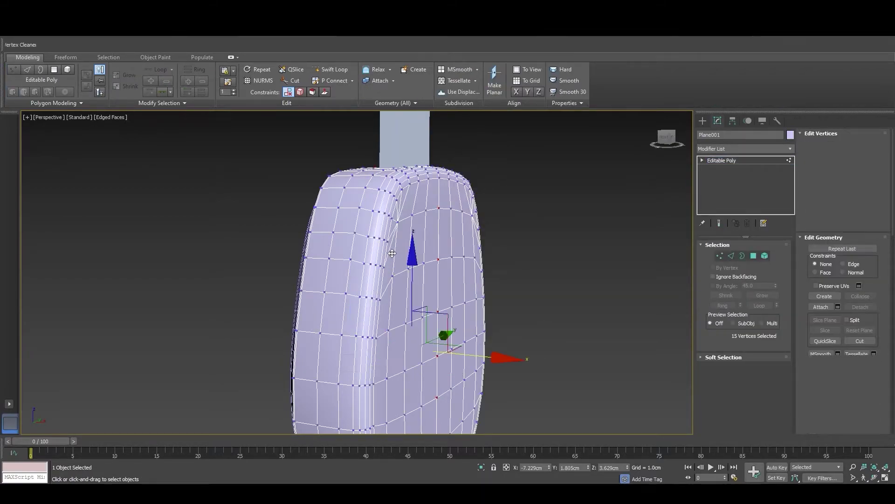
{"action": "mouse_move", "coordinate": [410, 332]}
{"action": "middle_mouse_down", "text": "alt"}
{"action": "mouse_move", "coordinate": [448, 372]}
{"action": "mouse_move", "coordinate": [429, 335]}
{"action": "middle_mouse_up", "text": "alt"}
{"action": "scroll", "coordinate": [424, 326], "scroll_direction": "up", "scroll_amount": 5}
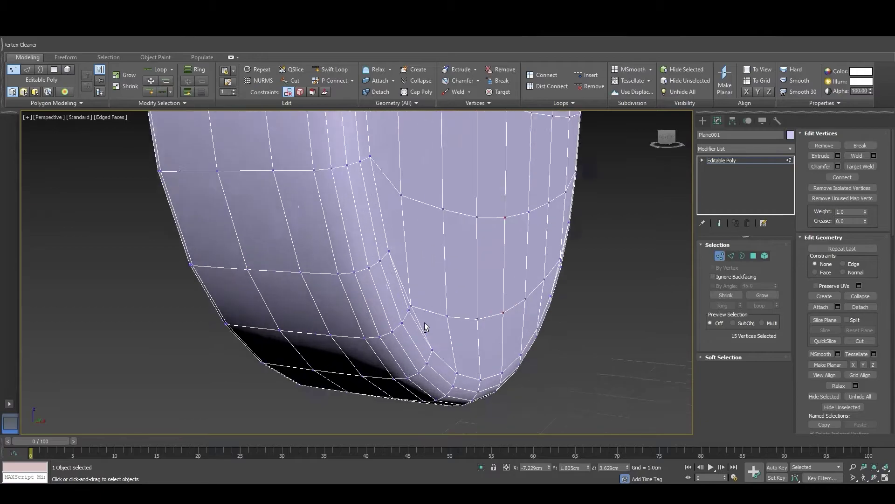
{"action": "scroll", "coordinate": [412, 322], "scroll_direction": "up", "scroll_amount": 3}
{"action": "key", "text": "4"}
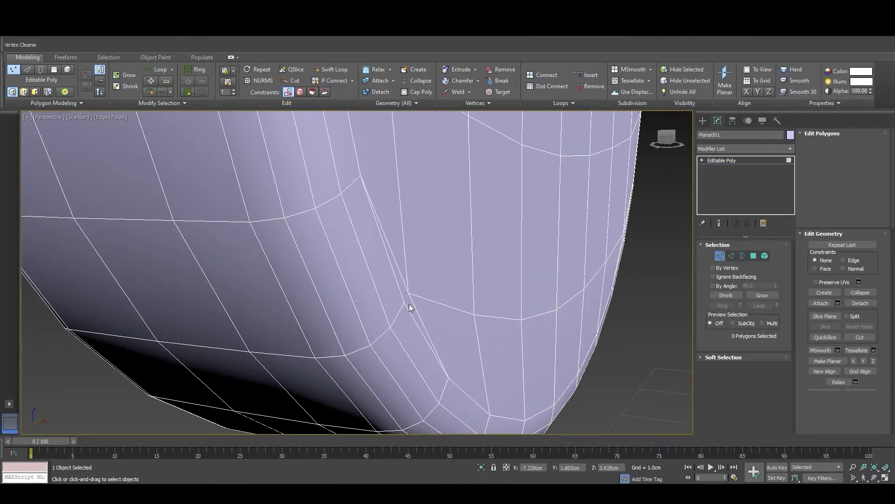
{"action": "left_click", "coordinate": [410, 308]}
{"action": "key", "text": "Delete"}
Target Weld the vertex beside the slit onto its neighbour to close it
{"action": "key", "text": "1"}
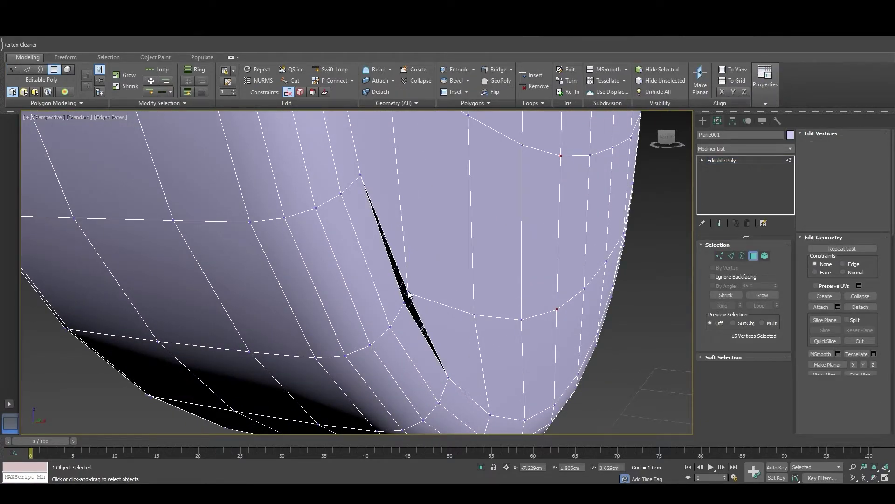
{"action": "left_click", "coordinate": [409, 294]}
{"action": "right_click", "coordinate": [426, 267]}
{"action": "left_click", "coordinate": [413, 334]}
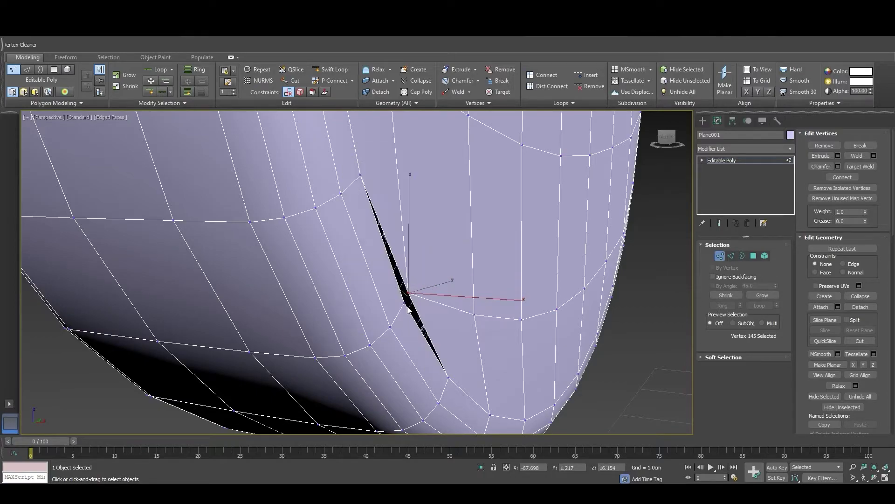
{"action": "left_click_drag", "start_coordinate": [409, 308], "coordinate": [409, 294]}
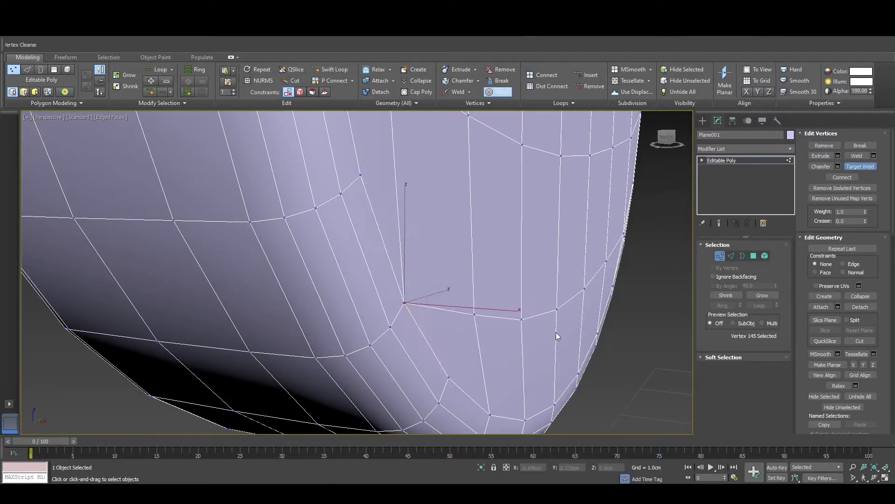
{"action": "scroll", "coordinate": [567, 336], "scroll_direction": "up", "scroll_amount": 3}
{"action": "key", "text": "w"}
Zoom to the vertex at the mesh's right edge and delete the second sliver polygon
{"action": "left_click", "coordinate": [690, 219]}
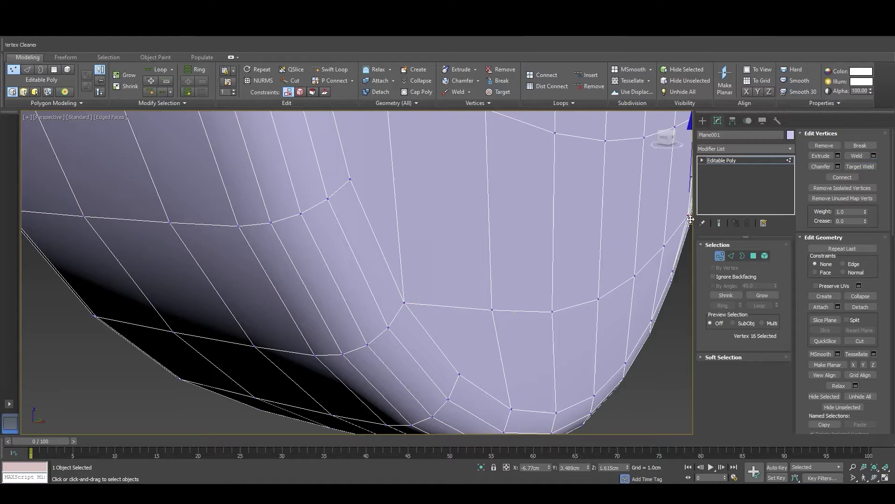
{"action": "key", "text": "z"}
{"action": "mouse_move", "coordinate": [581, 309]}
{"action": "middle_mouse_down", "text": "alt"}
{"action": "mouse_move", "coordinate": [426, 294]}
{"action": "mouse_move", "coordinate": [427, 303]}
{"action": "middle_mouse_up", "text": "alt"}
{"action": "key", "text": "4"}
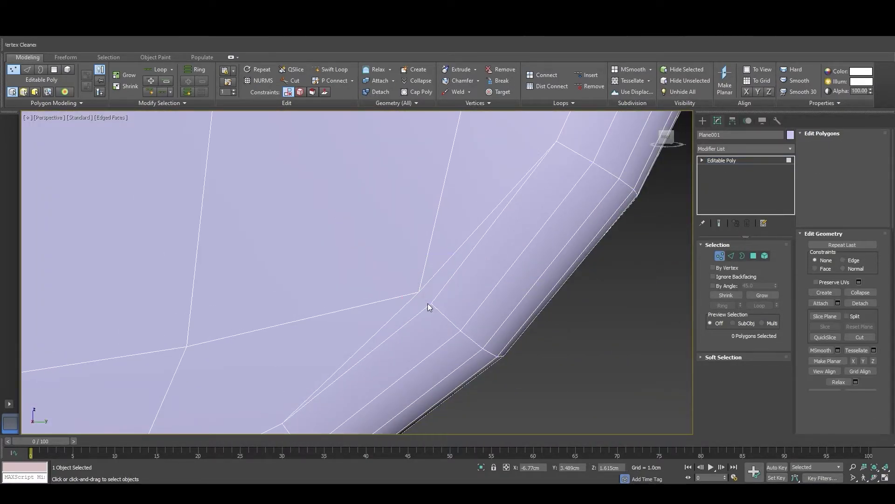
{"action": "left_click", "coordinate": [432, 308]}
{"action": "key", "text": "Delete"}
Target Weld the open vertices around the second slit
{"action": "key", "text": "1"}
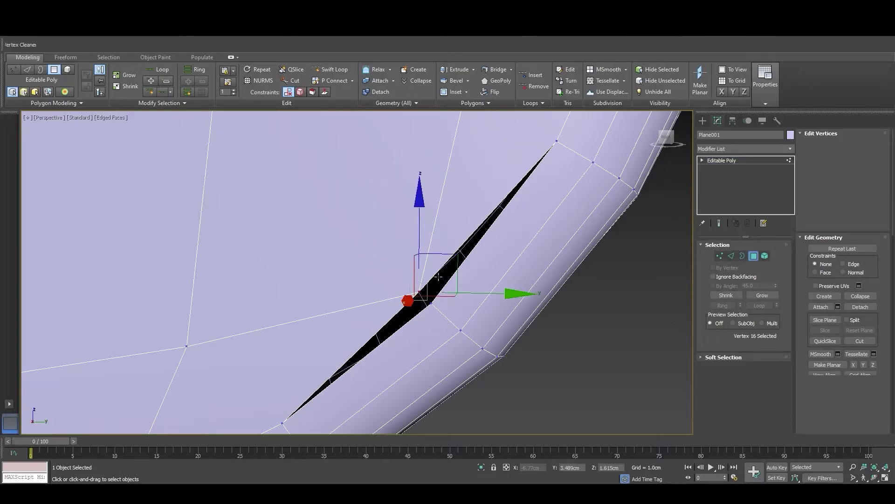
{"action": "right_click", "coordinate": [438, 277]}
{"action": "left_click", "coordinate": [421, 321]}
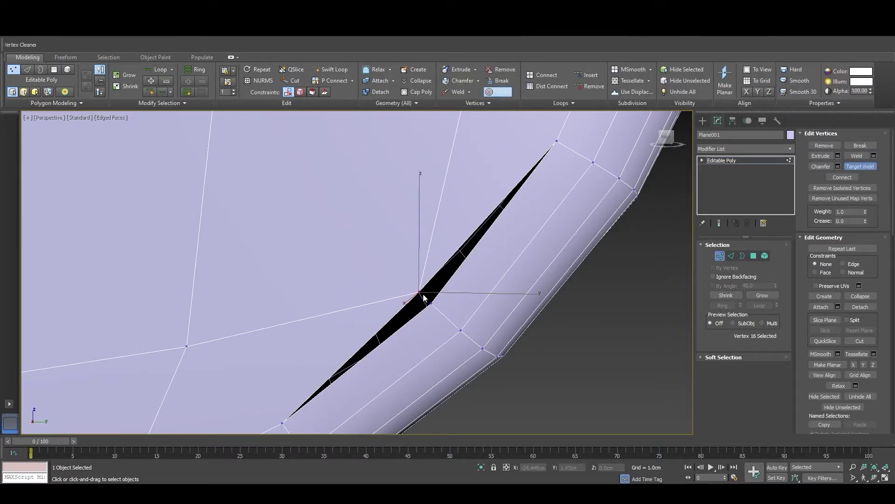
{"action": "scroll", "coordinate": [433, 311], "scroll_direction": "down", "scroll_amount": 2}
{"action": "scroll", "coordinate": [420, 308], "scroll_direction": "down", "scroll_amount": 3}
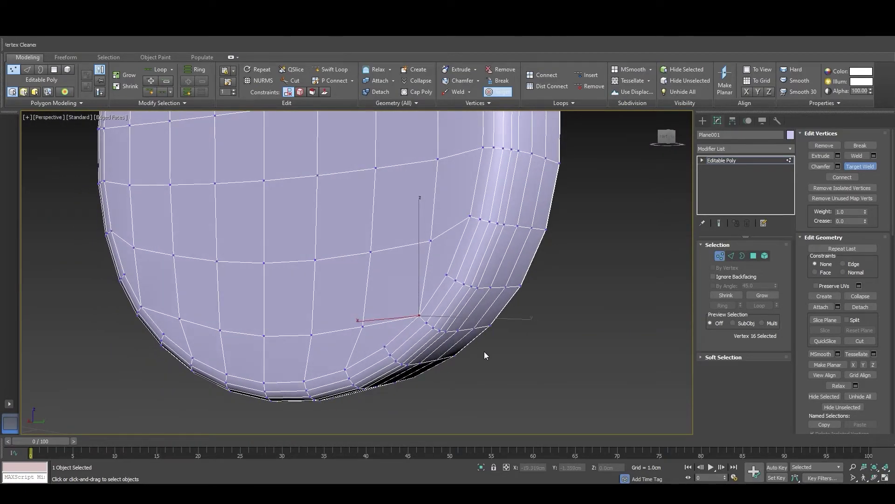
{"action": "mouse_move", "coordinate": [484, 355]}
{"action": "middle_mouse_down", "text": "alt"}
{"action": "mouse_move", "coordinate": [491, 374]}
{"action": "mouse_move", "coordinate": [397, 293]}
{"action": "mouse_move", "coordinate": [443, 315]}
{"action": "mouse_move", "coordinate": [502, 314]}
{"action": "middle_mouse_up", "text": "alt"}
{"action": "key", "text": "Escape"}
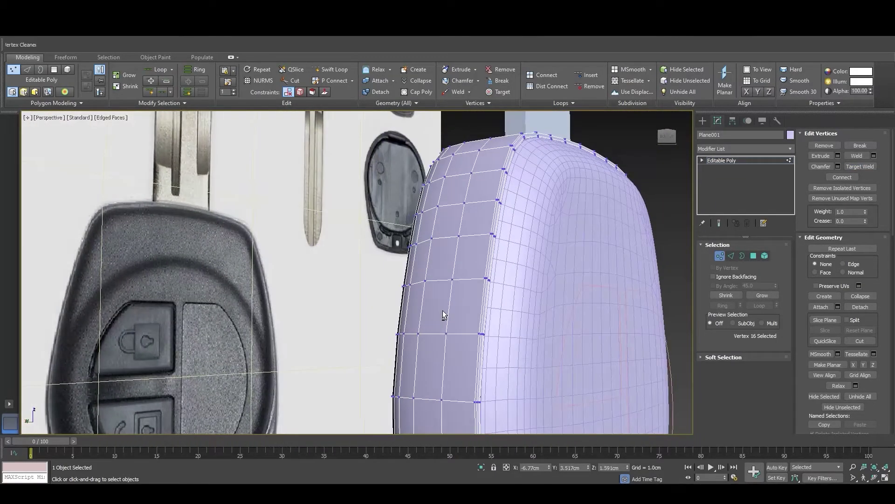
Hide the left reference plane
{"action": "key", "text": "1"}
{"action": "key", "text": "w"}
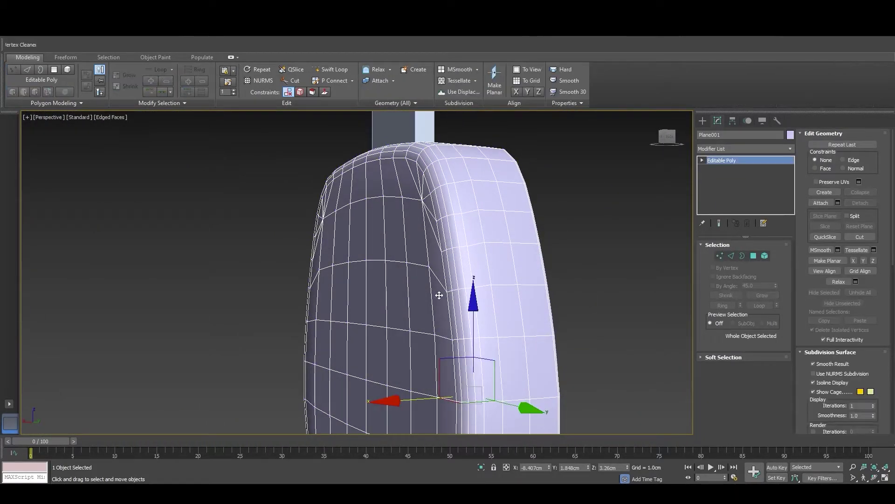
{"action": "scroll", "coordinate": [303, 269], "scroll_direction": "down", "scroll_amount": 4}
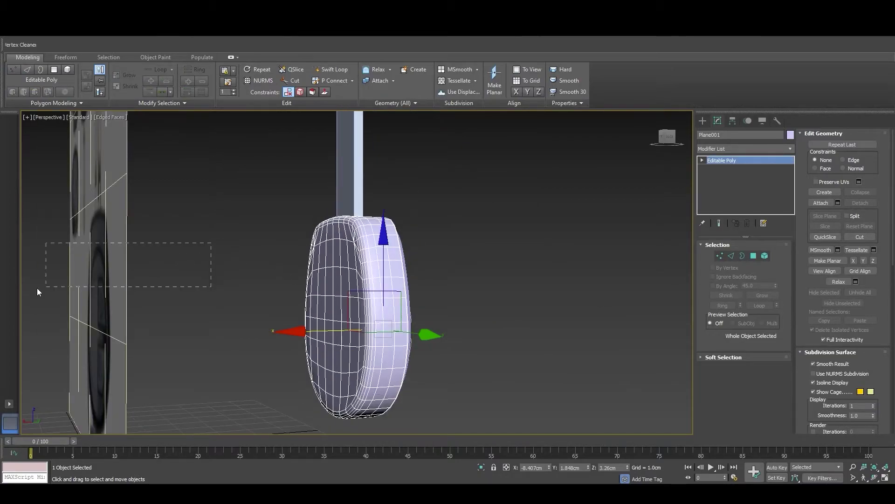
{"action": "left_click_drag", "start_coordinate": [212, 242], "coordinate": [37, 292]}
{"action": "right_click", "coordinate": [173, 254]}
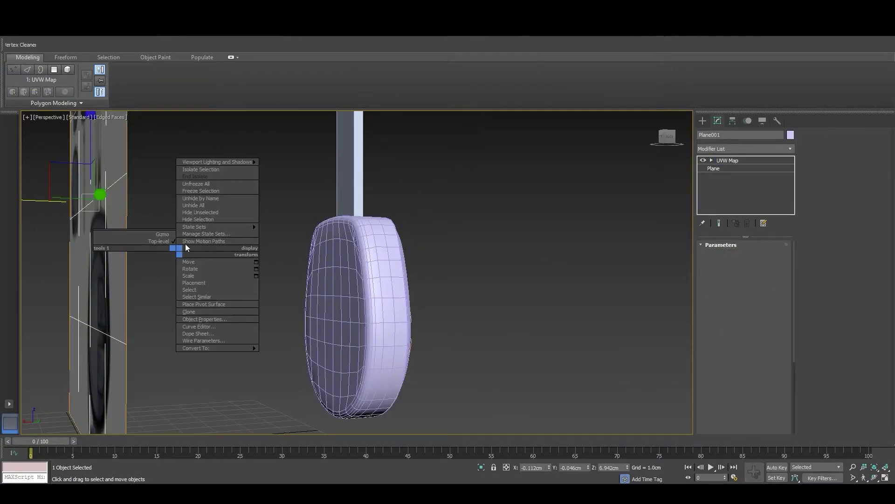
{"action": "left_click", "coordinate": [202, 219]}
Select the fob body and frame it in a Left wireframe view for vertex editing
{"action": "middle_click_drag", "start_coordinate": [329, 294], "coordinate": [369, 303], "text": "alt"}
{"action": "scroll", "coordinate": [372, 306], "scroll_direction": "up", "scroll_amount": 2}
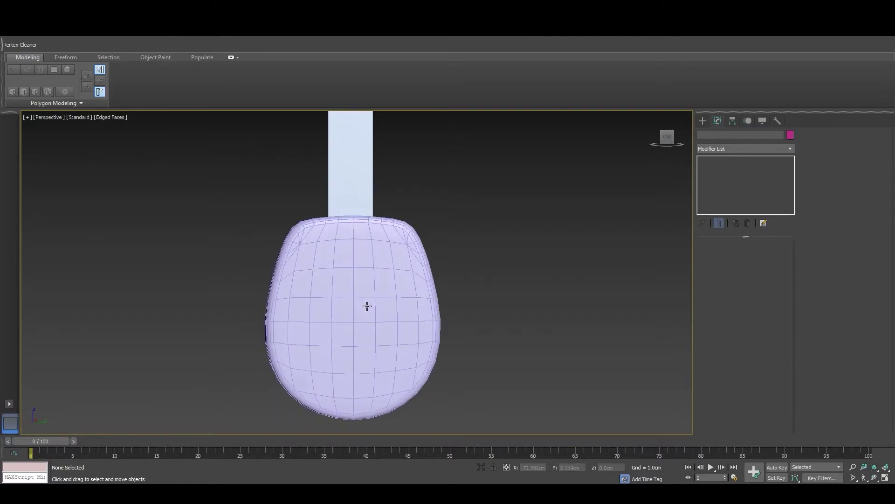
{"action": "left_click", "coordinate": [363, 299]}
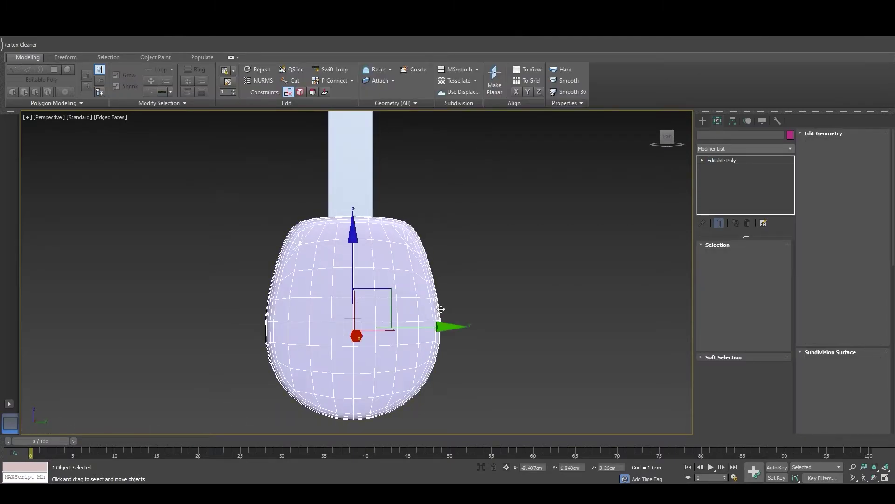
{"action": "key", "text": "f"}
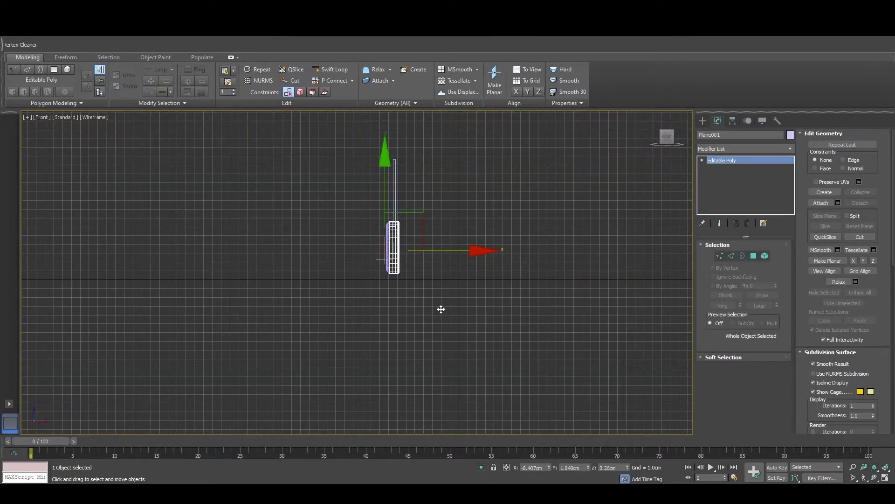
{"action": "key", "text": "z"}
{"action": "left_click", "coordinate": [681, 139]}
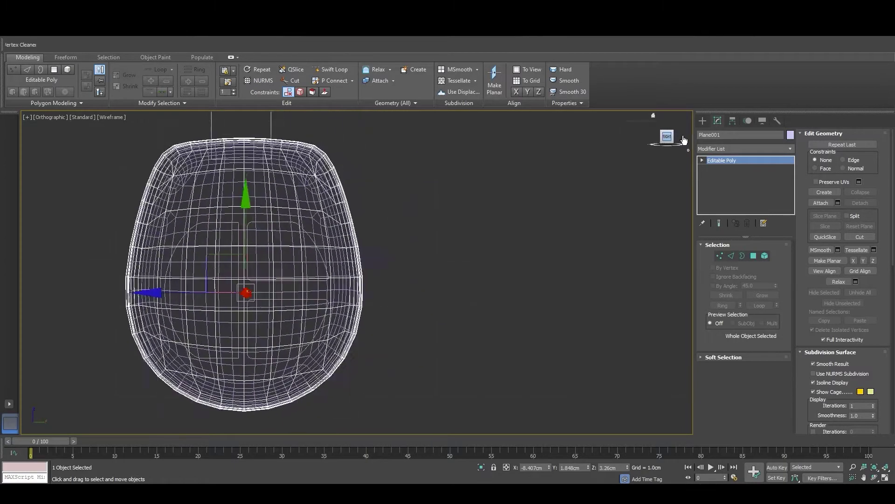
{"action": "left_click", "coordinate": [683, 140]}
{"action": "left_click", "coordinate": [684, 140]}
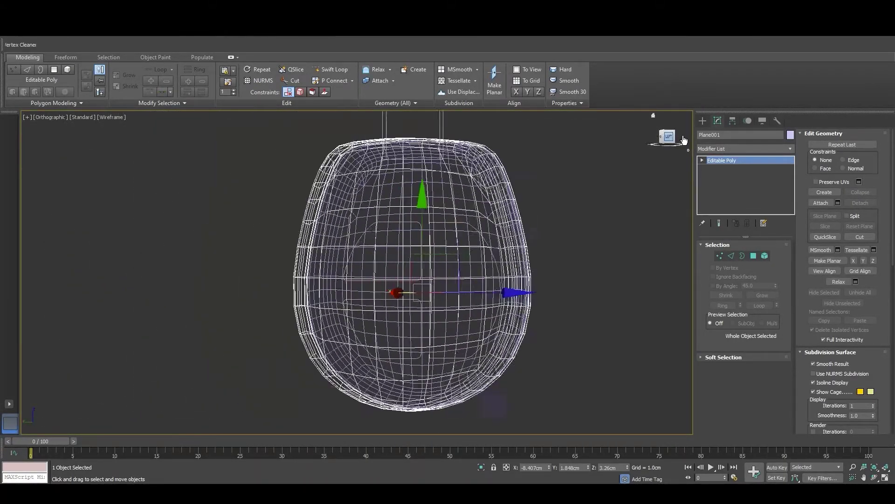
{"action": "key", "text": "z"}
{"action": "key", "text": "1"}
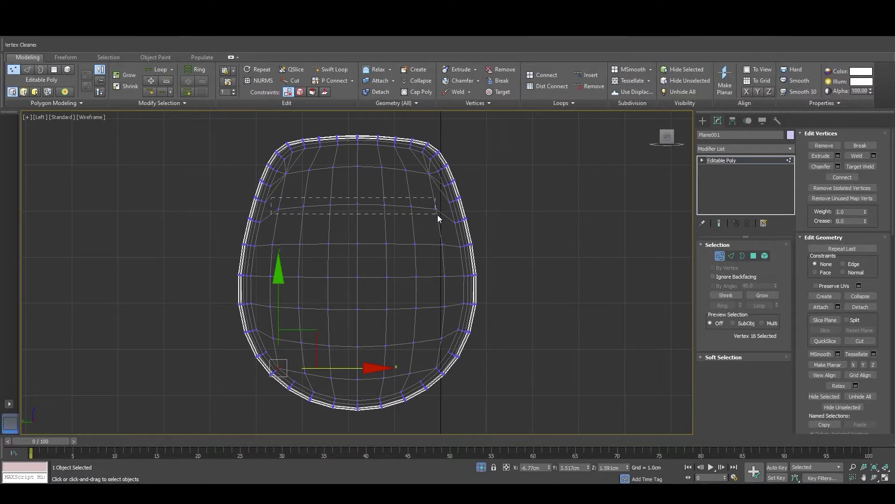
With Edge constraint on, slide the first vertex row of the fob body down along its edges
{"action": "left_click_drag", "start_coordinate": [438, 218], "coordinate": [437, 217]}
{"action": "left_click", "coordinate": [859, 265]}
{"action": "scroll", "coordinate": [332, 199], "scroll_direction": "up", "scroll_amount": 2}
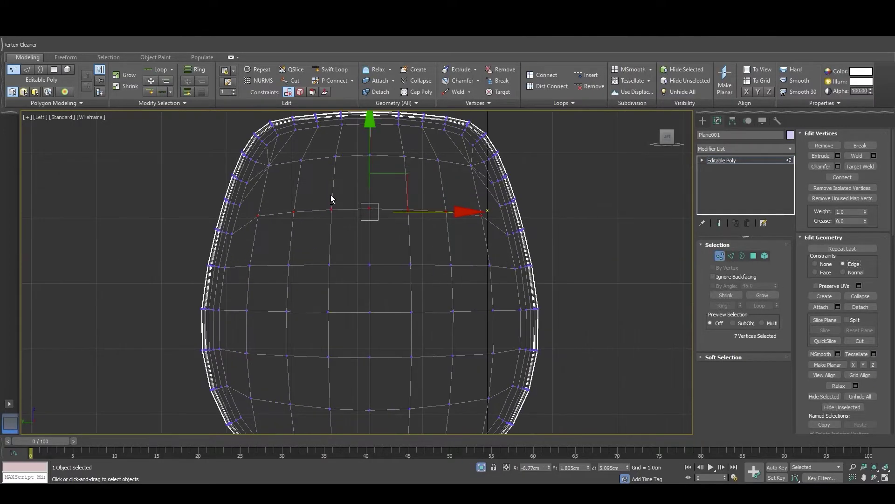
{"action": "left_click_drag", "start_coordinate": [372, 156], "coordinate": [367, 164]}
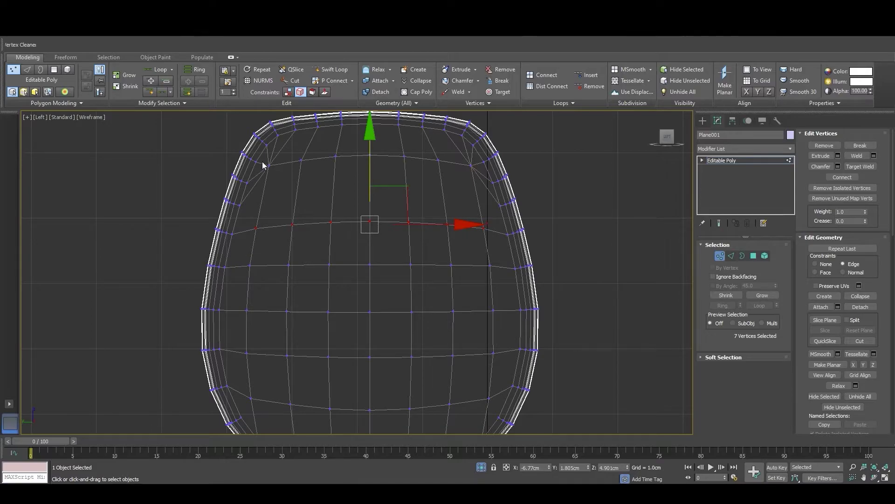
Select the upper vertex row with its centre vertex, undoing a first trial move
{"action": "left_click_drag", "start_coordinate": [471, 186], "coordinate": [470, 185]}
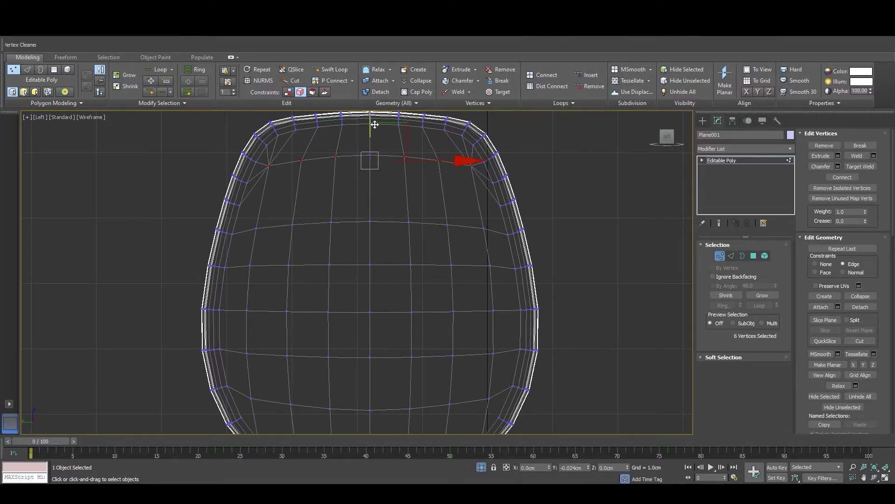
{"action": "left_click_drag", "start_coordinate": [375, 125], "coordinate": [374, 133]}
{"action": "key", "text": "ctrl+z"}
{"action": "left_click", "coordinate": [369, 155], "text": "ctrl"}
{"action": "middle_click_drag", "start_coordinate": [378, 240], "coordinate": [381, 260], "text": "alt"}
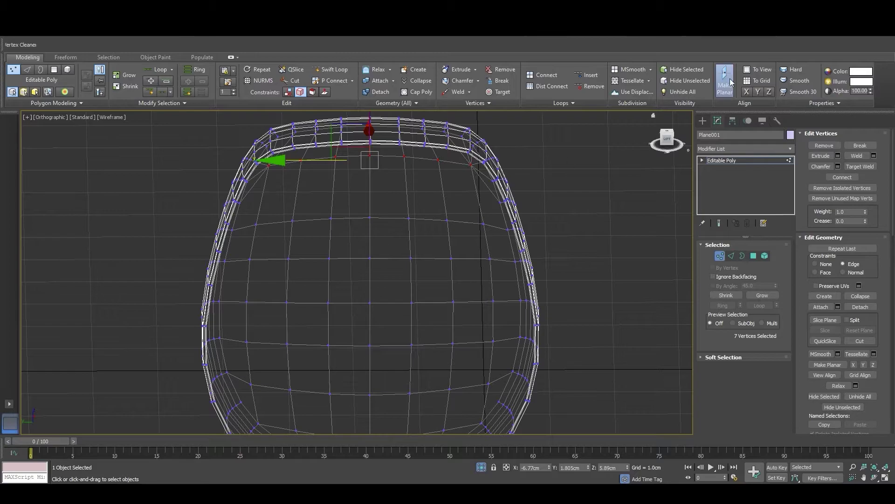
{"action": "left_click", "coordinate": [667, 144]}
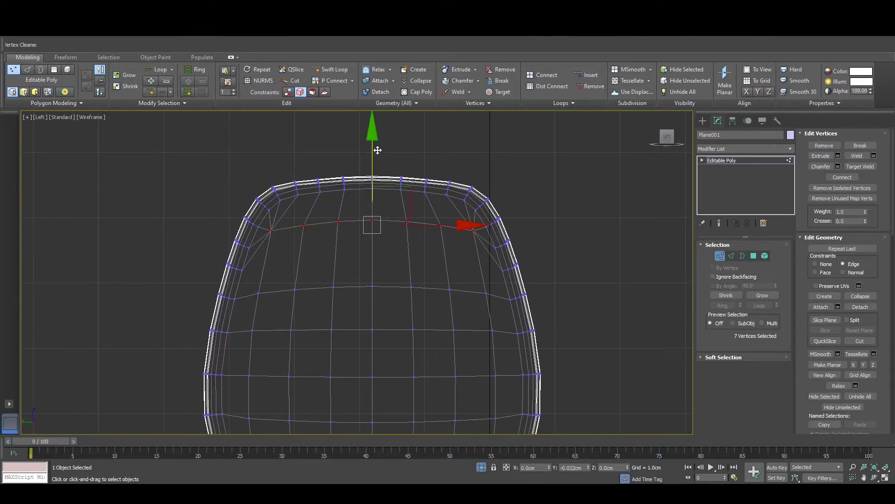
Nudge the seven upper vertices slightly down along their edges to even the spacing
{"action": "left_click_drag", "start_coordinate": [378, 150], "coordinate": [371, 161]}
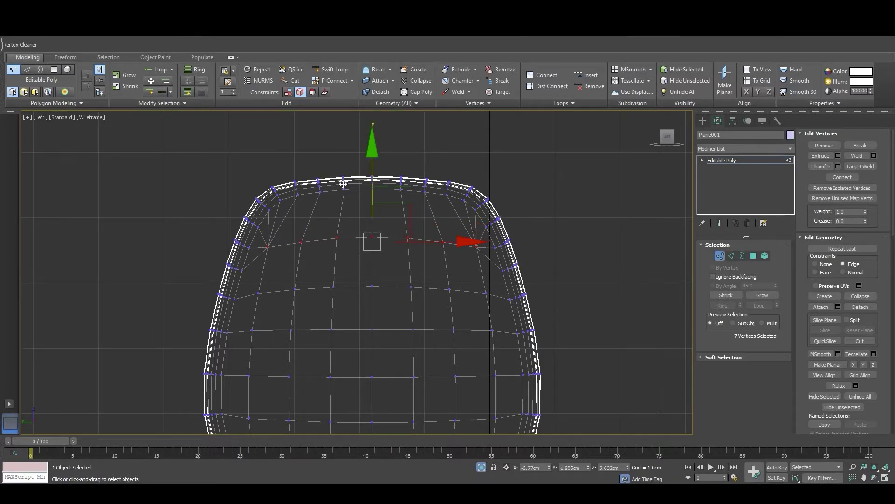
{"action": "scroll", "coordinate": [379, 250], "scroll_direction": "down", "scroll_amount": 1}
{"action": "scroll", "coordinate": [380, 250], "scroll_direction": "down", "scroll_amount": 1}
{"action": "mouse_move", "coordinate": [392, 293]}
{"action": "middle_mouse_down"}
{"action": "mouse_move", "coordinate": [392, 240]}
{"action": "mouse_move", "coordinate": [407, 264]}
{"action": "mouse_move", "coordinate": [406, 283]}
{"action": "middle_mouse_up"}
{"action": "scroll", "coordinate": [390, 286], "scroll_direction": "up", "scroll_amount": 1}
{"action": "scroll", "coordinate": [399, 246], "scroll_direction": "up", "scroll_amount": 1}
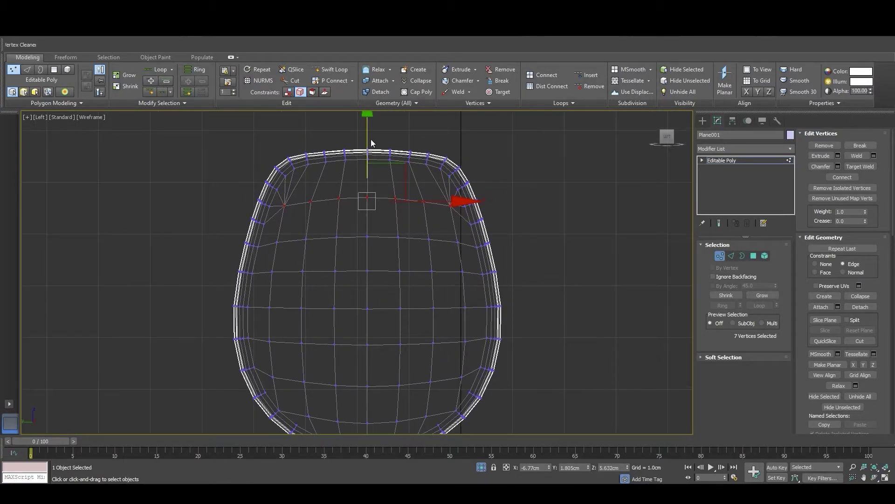
{"action": "left_click_drag", "start_coordinate": [367, 141], "coordinate": [369, 141]}
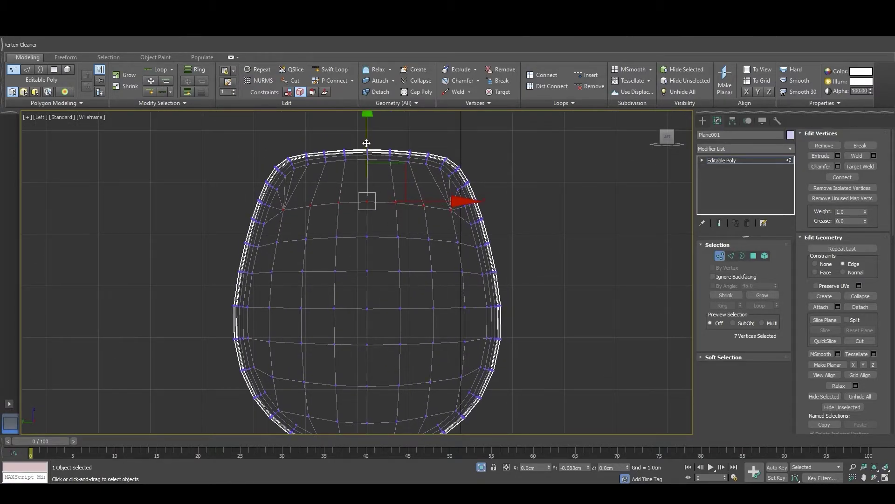
Exit vertex mode, switch to Perspective view and end isolation to show the blade plane
{"action": "key", "text": "1"}
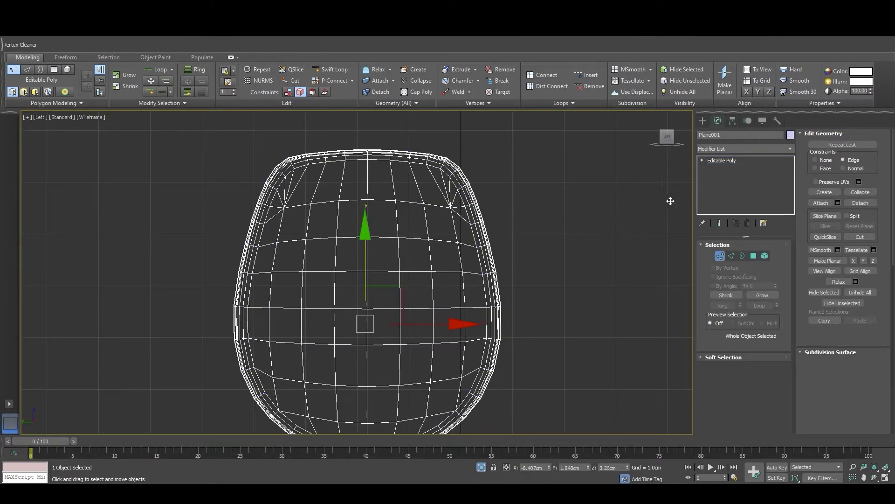
{"action": "key", "text": "p"}
{"action": "middle_click_drag", "start_coordinate": [448, 303], "coordinate": [447, 311], "text": "alt"}
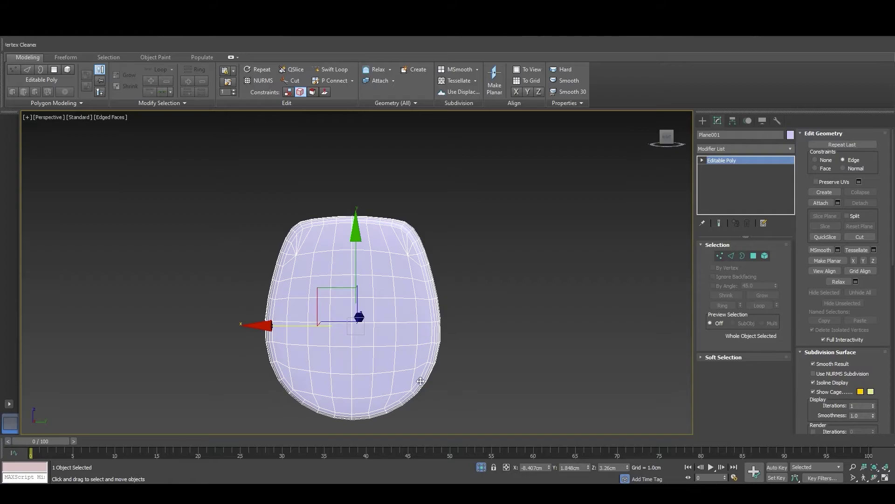
{"action": "left_click", "coordinate": [481, 467]}
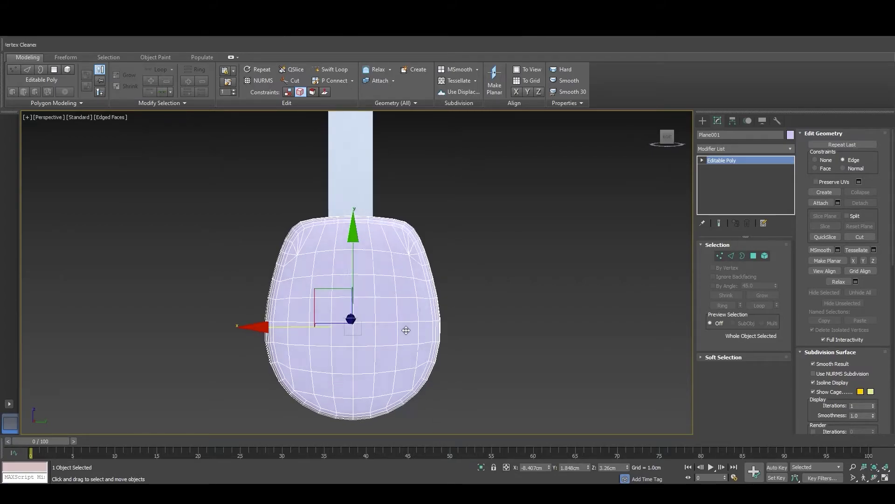
Add a TurboSmooth modifier to the key fob body
{"action": "mouse_move", "coordinate": [406, 330]}
{"action": "middle_mouse_down", "text": "alt"}
{"action": "mouse_move", "coordinate": [523, 334]}
{"action": "mouse_move", "coordinate": [533, 256]}
{"action": "middle_mouse_up", "text": "alt"}
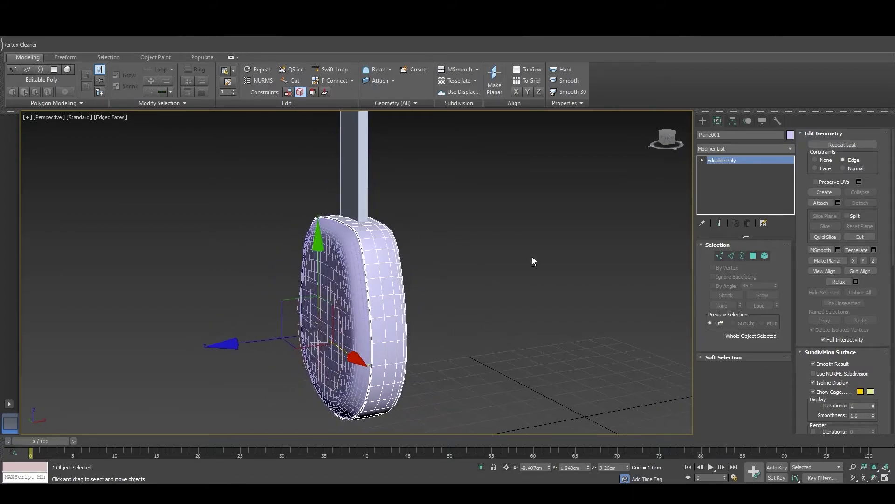
{"action": "left_click", "coordinate": [743, 149]}
{"action": "key", "text": "t"}
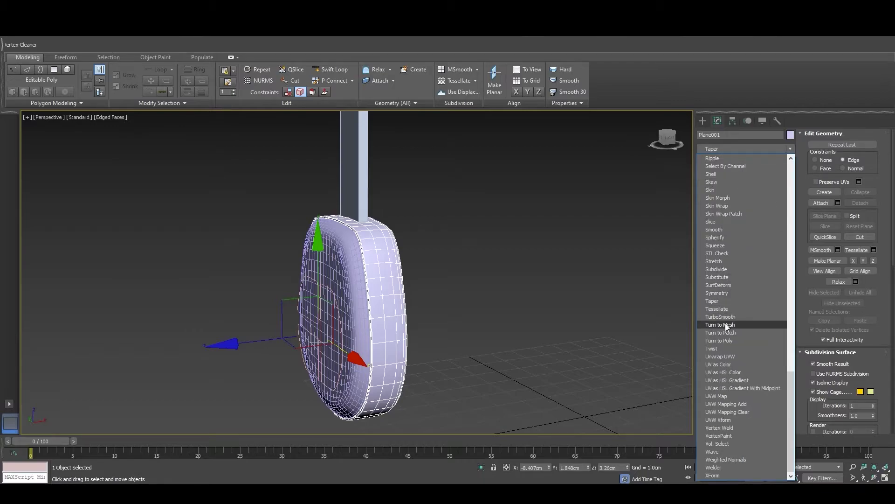
{"action": "left_click", "coordinate": [726, 317]}
Orbit around the smoothed fob, toggling edged-faces display to inspect the button face
{"action": "mouse_move", "coordinate": [426, 298]}
{"action": "middle_mouse_down", "text": "alt"}
{"action": "mouse_move", "coordinate": [555, 304]}
{"action": "mouse_move", "coordinate": [547, 247]}
{"action": "middle_mouse_up", "text": "alt"}
{"action": "left_click", "coordinate": [547, 247]}
{"action": "mouse_move", "coordinate": [547, 308]}
{"action": "middle_mouse_down", "text": "alt"}
{"action": "mouse_move", "coordinate": [516, 319]}
{"action": "mouse_move", "coordinate": [421, 318]}
{"action": "middle_mouse_up", "text": "alt"}
{"action": "key", "text": "F4"}
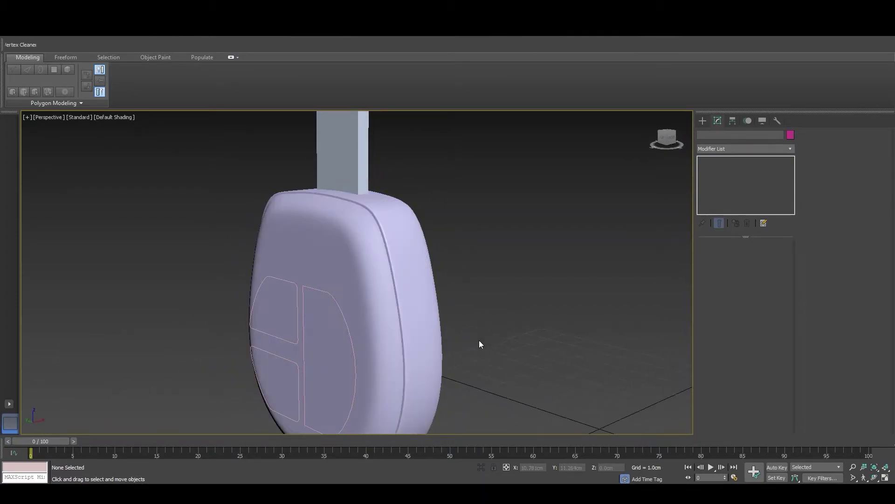
{"action": "mouse_move", "coordinate": [480, 344]}
{"action": "middle_mouse_down", "text": "alt"}
{"action": "mouse_move", "coordinate": [490, 334]}
{"action": "mouse_move", "coordinate": [481, 288]}
{"action": "mouse_move", "coordinate": [469, 309]}
{"action": "mouse_move", "coordinate": [522, 306]}
{"action": "mouse_move", "coordinate": [499, 354]}
{"action": "mouse_move", "coordinate": [329, 353]}
{"action": "mouse_move", "coordinate": [363, 326]}
{"action": "mouse_move", "coordinate": [438, 346]}
{"action": "mouse_move", "coordinate": [442, 294]}
{"action": "mouse_move", "coordinate": [428, 312]}
{"action": "middle_mouse_up", "text": "alt"}
{"action": "key", "text": "F4"}
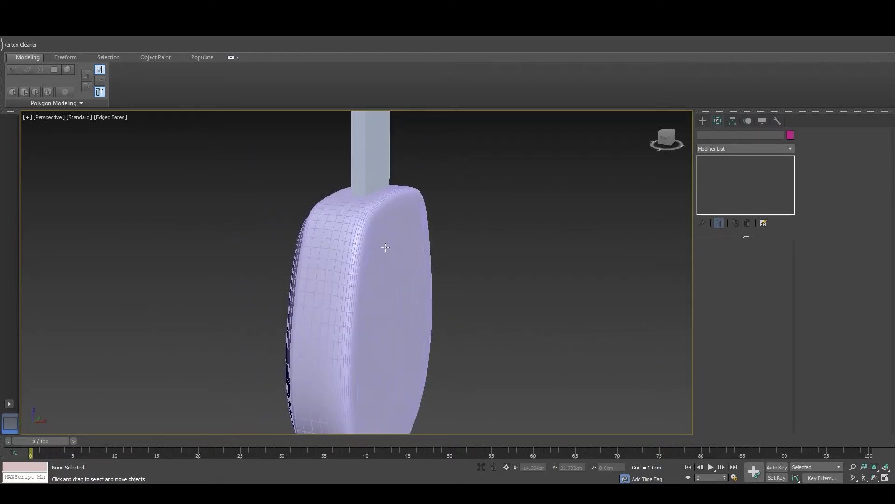
Toggle TurboSmooth off and back on to compare the unsmoothed and smoothed fob
{"action": "left_click", "coordinate": [386, 245]}
{"action": "left_click", "coordinate": [705, 161]}
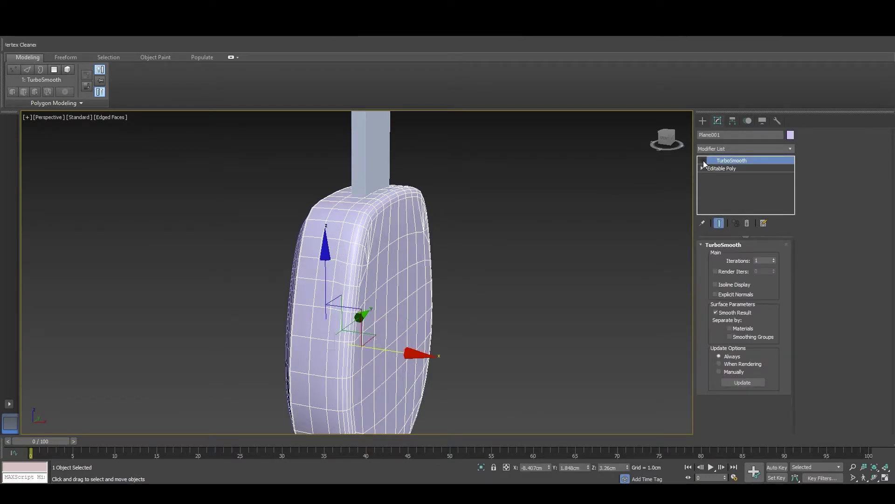
{"action": "mouse_move", "coordinate": [494, 237]}
{"action": "middle_mouse_down", "text": "alt"}
{"action": "mouse_move", "coordinate": [446, 248]}
{"action": "mouse_move", "coordinate": [483, 234]}
{"action": "mouse_move", "coordinate": [449, 240]}
{"action": "mouse_move", "coordinate": [457, 239]}
{"action": "middle_mouse_up", "text": "alt"}
{"action": "left_click", "coordinate": [705, 161]}
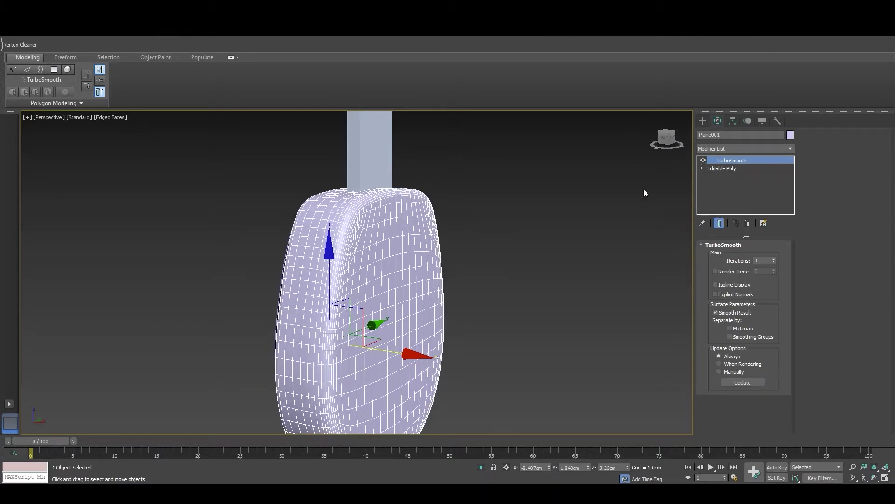
{"action": "left_click", "coordinate": [601, 210]}
{"action": "key", "text": "F4"}
{"action": "mouse_move", "coordinate": [508, 330]}
{"action": "middle_mouse_down", "text": "alt"}
{"action": "mouse_move", "coordinate": [506, 249]}
{"action": "mouse_move", "coordinate": [531, 281]}
{"action": "mouse_move", "coordinate": [607, 308]}
{"action": "mouse_move", "coordinate": [680, 304]}
{"action": "mouse_move", "coordinate": [618, 304]}
{"action": "middle_mouse_up", "text": "alt"}
{"action": "scroll", "coordinate": [438, 305], "scroll_direction": "down", "scroll_amount": 3}
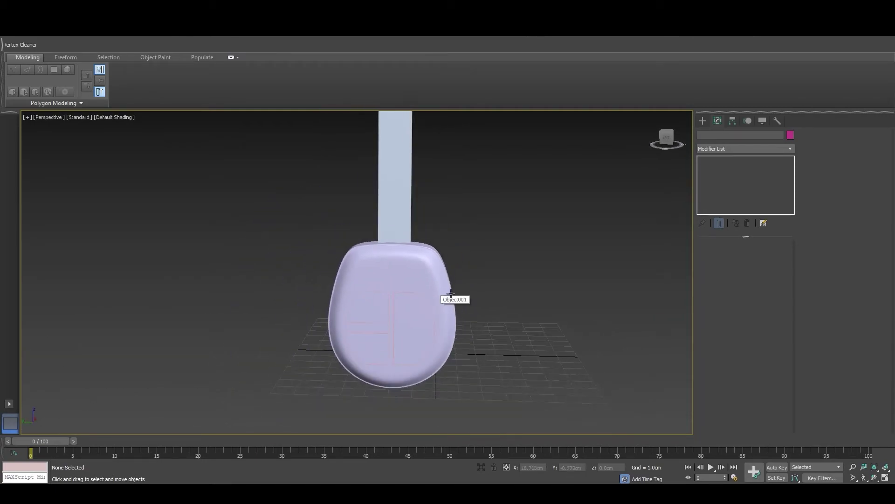
{"action": "mouse_move", "coordinate": [450, 299]}
{"action": "middle_mouse_down", "text": "alt"}
{"action": "mouse_move", "coordinate": [474, 278]}
{"action": "mouse_move", "coordinate": [429, 282]}
{"action": "middle_mouse_up", "text": "alt"}
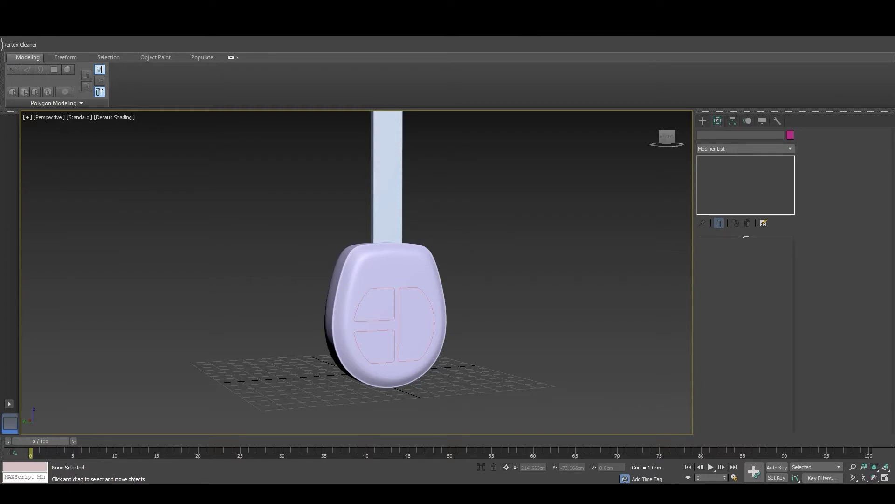
{"action": "key", "text": "alt+f"}
Save the scene as a new version named Key_V04
{"action": "key", "text": "a"}
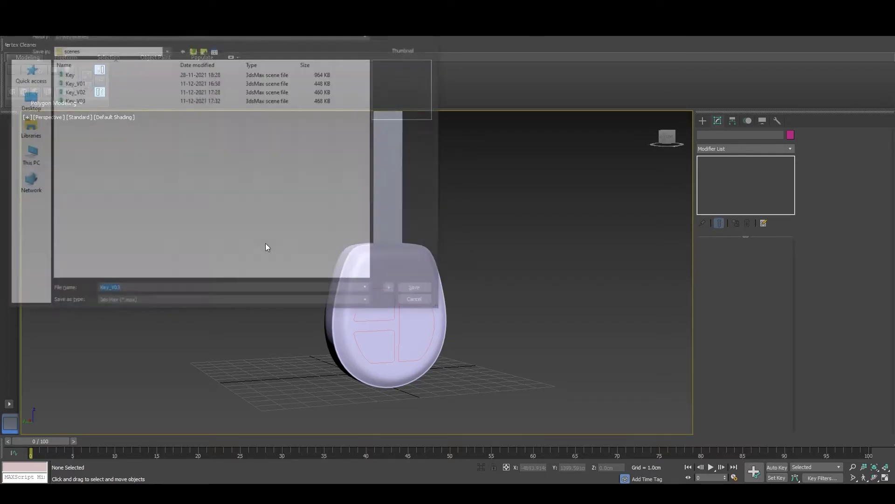
{"action": "key", "text": "BackSpace"}
{"action": "type", "text": "4"}
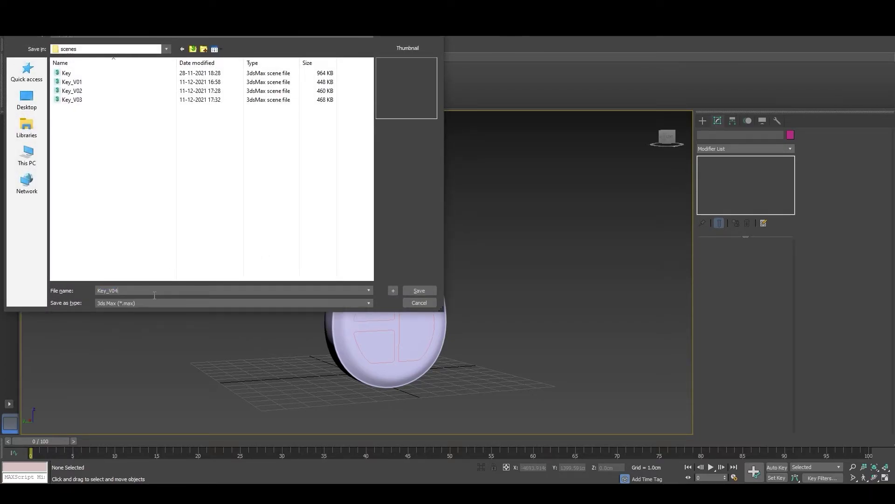
{"action": "key", "text": "Return"}
Orbit to a side view of the smoothed fob with mesh edges shown
{"action": "mouse_move", "coordinate": [270, 284]}
{"action": "middle_mouse_down", "text": "alt"}
{"action": "mouse_move", "coordinate": [444, 288]}
{"action": "mouse_move", "coordinate": [406, 284]}
{"action": "mouse_move", "coordinate": [441, 268]}
{"action": "middle_mouse_up", "text": "alt"}
{"action": "key", "text": "F4"}
{"action": "mouse_move", "coordinate": [425, 317]}
{"action": "middle_mouse_down", "text": "alt"}
{"action": "mouse_move", "coordinate": [432, 324]}
{"action": "mouse_move", "coordinate": [415, 324]}
{"action": "mouse_move", "coordinate": [494, 329]}
{"action": "mouse_move", "coordinate": [432, 330]}
{"action": "middle_mouse_up", "text": "alt"}
{"action": "scroll", "coordinate": [416, 324], "scroll_direction": "up", "scroll_amount": 3}
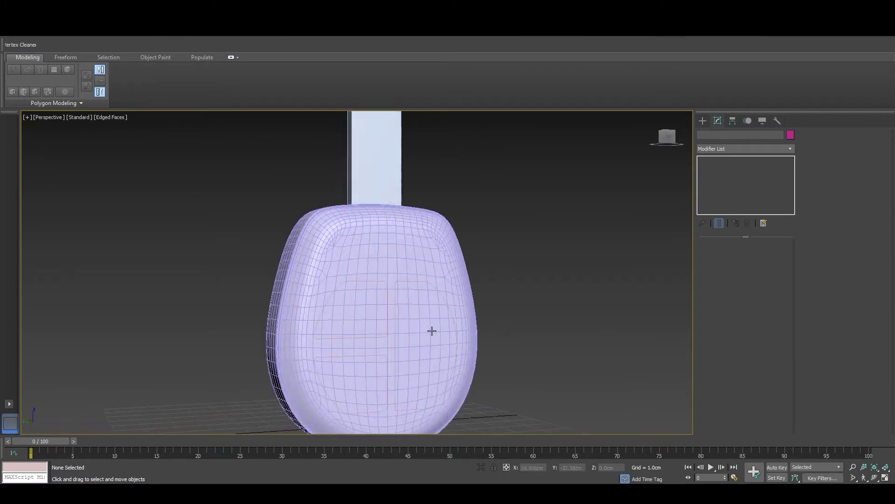
Set the front body piece's object colour to grey
{"action": "left_click", "coordinate": [308, 254]}
{"action": "left_click", "coordinate": [581, 210]}
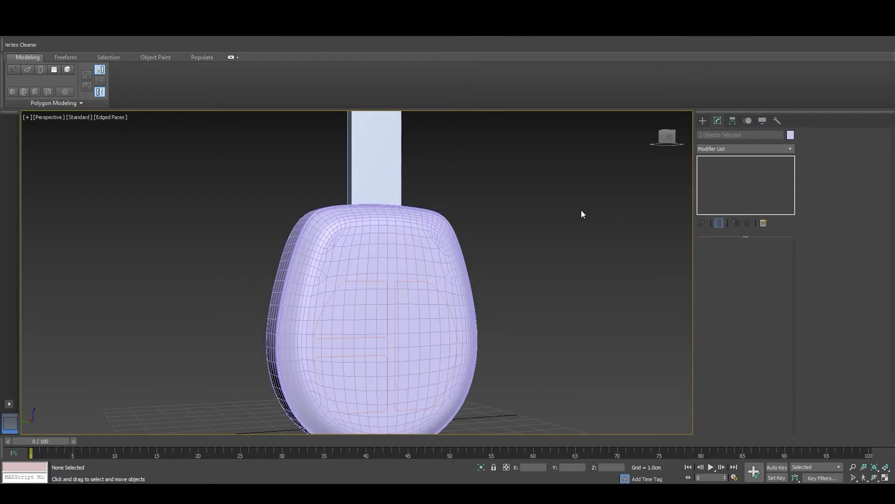
{"action": "left_click", "coordinate": [422, 223]}
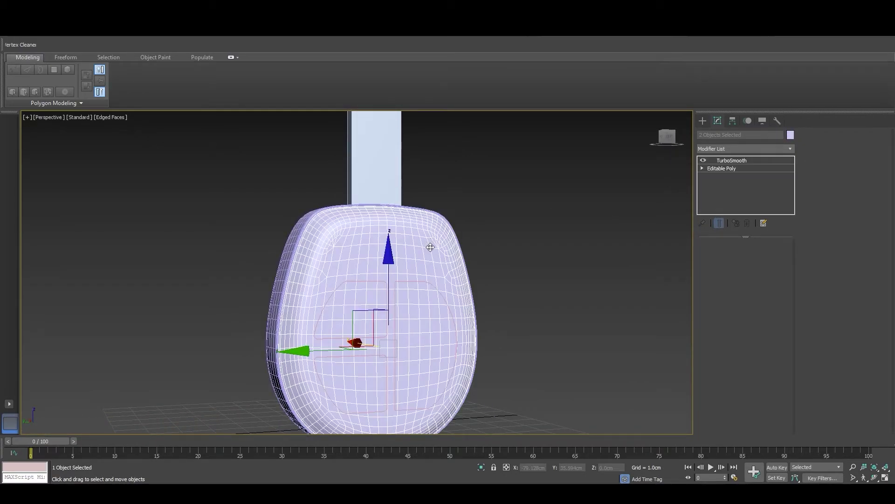
{"action": "left_click", "coordinate": [790, 135]}
{"action": "left_click", "coordinate": [498, 269]}
{"action": "left_click", "coordinate": [497, 298]}
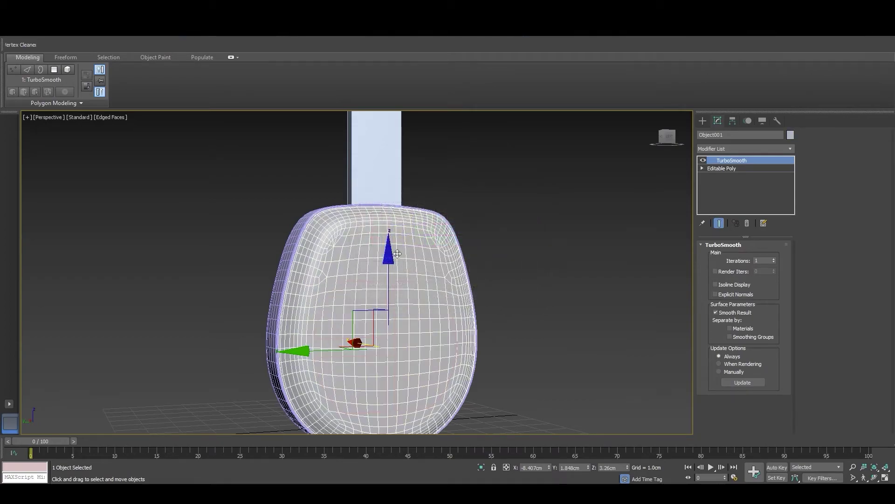
{"action": "middle_click_drag", "start_coordinate": [498, 294], "coordinate": [487, 256], "text": "alt"}
Make the back body piece grey too, then deselect and hide mesh edges
{"action": "left_click", "coordinate": [709, 161]}
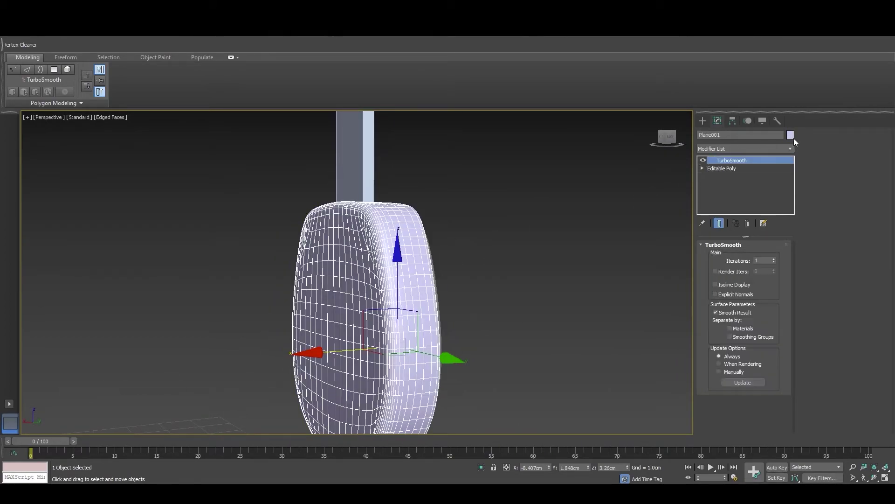
{"action": "left_click", "coordinate": [790, 135]}
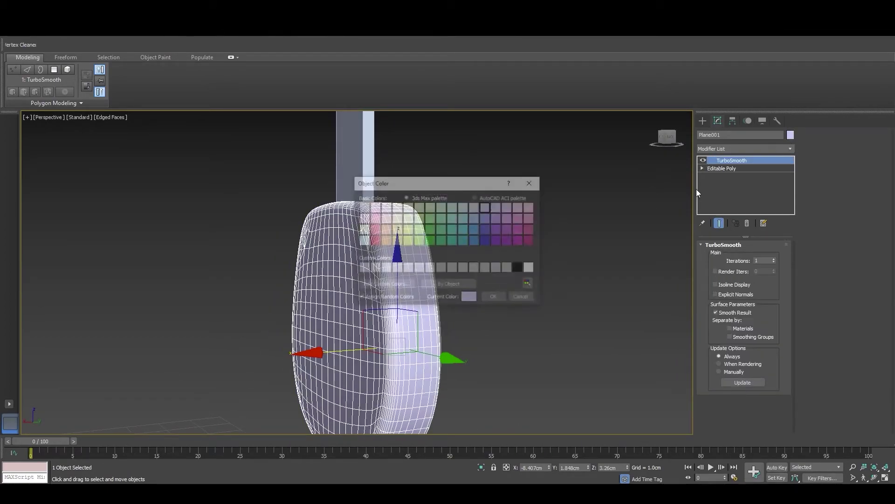
{"action": "left_click", "coordinate": [494, 297]}
{"action": "left_click", "coordinate": [527, 299]}
{"action": "mouse_move", "coordinate": [460, 301]}
{"action": "middle_mouse_down", "text": "alt"}
{"action": "mouse_move", "coordinate": [322, 306]}
{"action": "mouse_move", "coordinate": [532, 334]}
{"action": "mouse_move", "coordinate": [416, 321]}
{"action": "mouse_move", "coordinate": [480, 321]}
{"action": "mouse_move", "coordinate": [495, 340]}
{"action": "mouse_move", "coordinate": [566, 325]}
{"action": "middle_mouse_up", "text": "alt"}
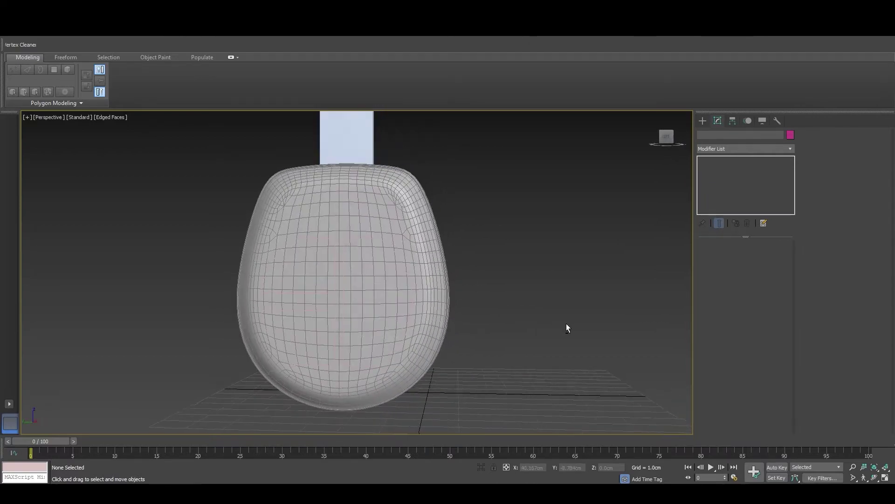
{"action": "key", "text": "F4"}
{"action": "mouse_move", "coordinate": [452, 300]}
{"action": "middle_mouse_down", "text": "alt"}
{"action": "mouse_move", "coordinate": [431, 271]}
{"action": "mouse_move", "coordinate": [458, 260]}
{"action": "middle_mouse_up", "text": "alt"}
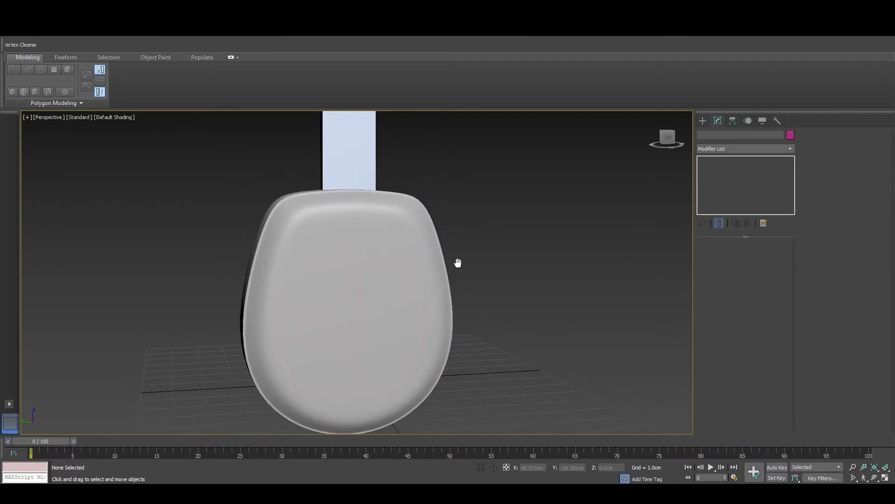
Unhide all objects, bringing back the key reference image and blade plane
{"action": "right_click", "coordinate": [455, 223]}
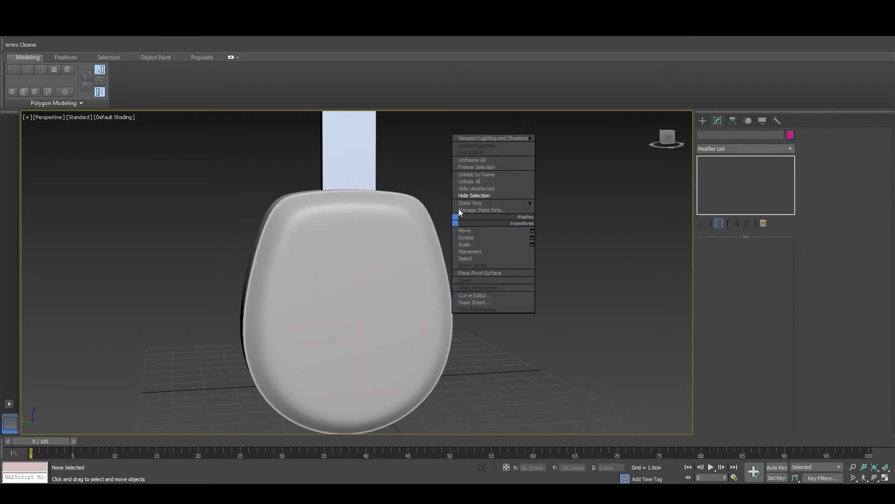
{"action": "left_click", "coordinate": [472, 183]}
{"action": "middle_click_drag", "start_coordinate": [462, 290], "coordinate": [447, 285], "text": "alt"}
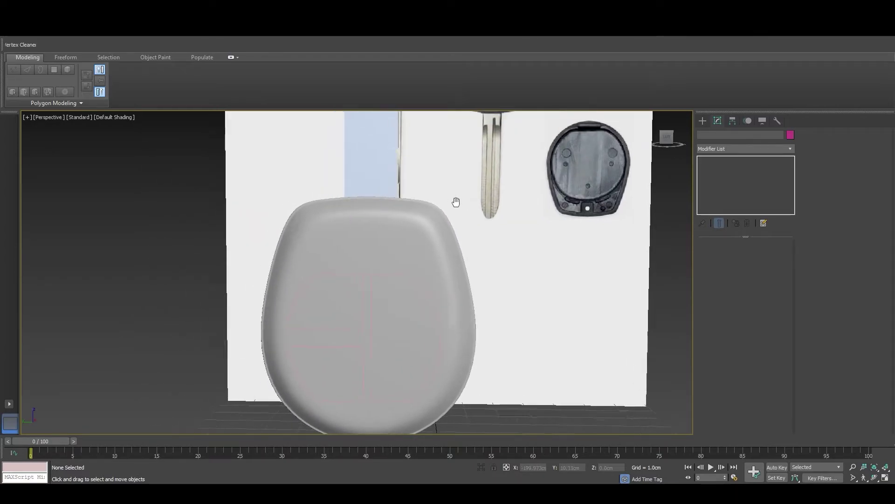
{"action": "scroll", "coordinate": [478, 300], "scroll_direction": "up", "scroll_amount": 4}
Frame the blade plane in the Left view with shading turned on
{"action": "left_click", "coordinate": [424, 289]}
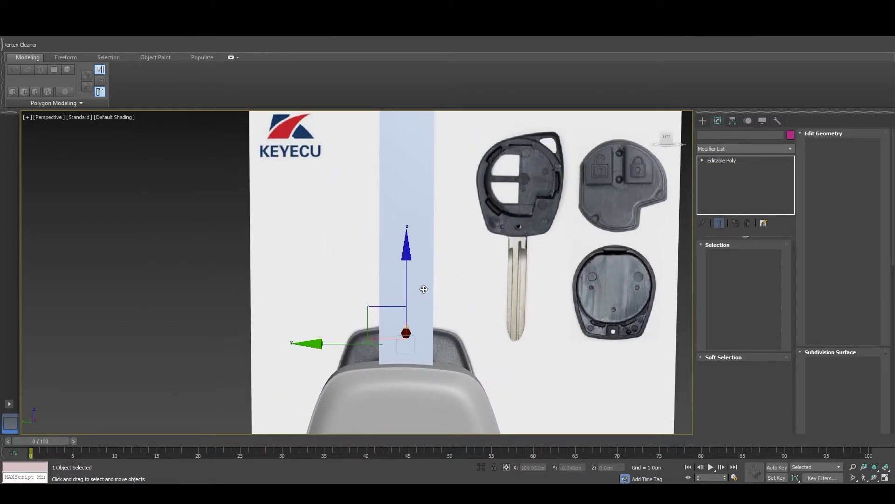
{"action": "key", "text": "l"}
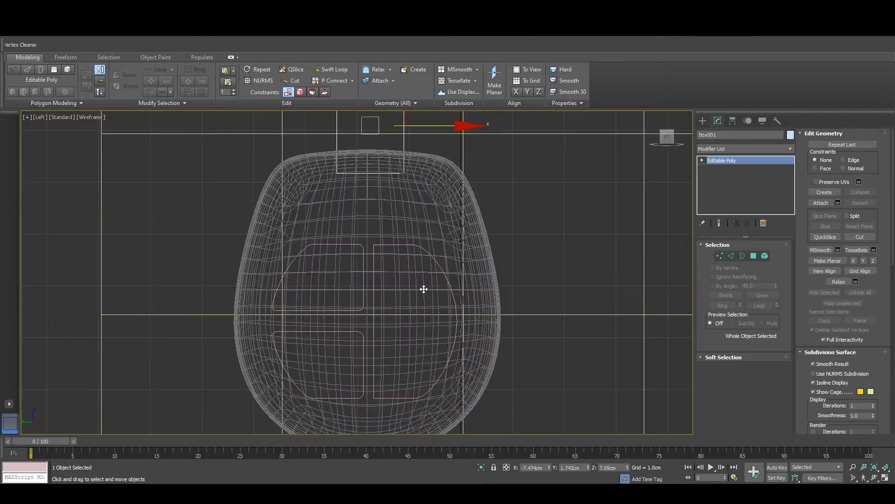
{"action": "key", "text": "z"}
{"action": "key", "text": "F3"}
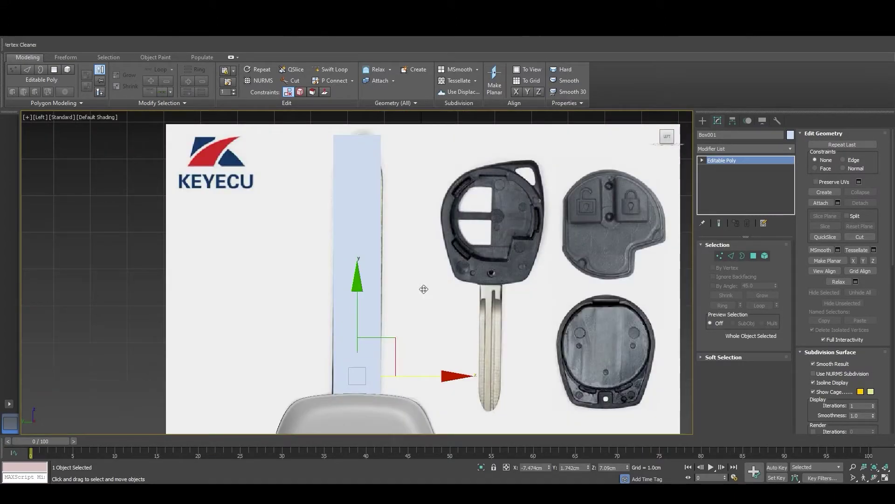
Zoom and pan the Left view to see the fob bottom and the whole key blade
{"action": "left_click", "coordinate": [424, 323]}
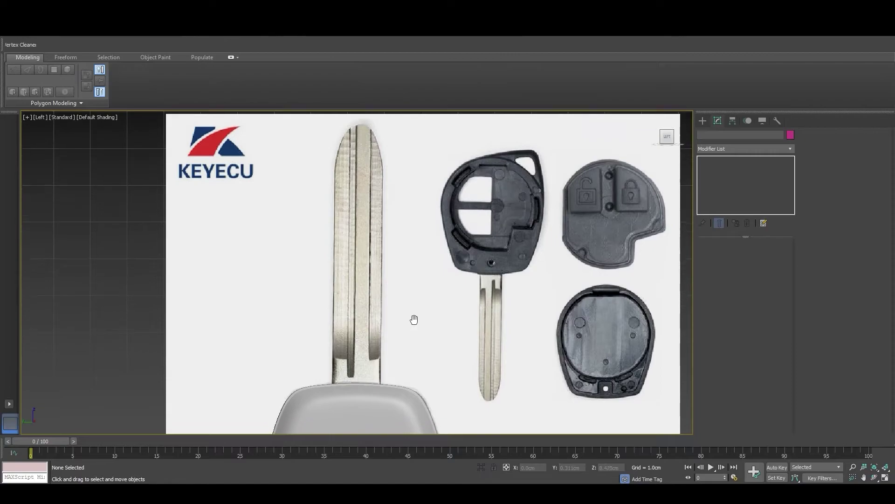
{"action": "scroll", "coordinate": [417, 298], "scroll_direction": "down", "scroll_amount": 1}
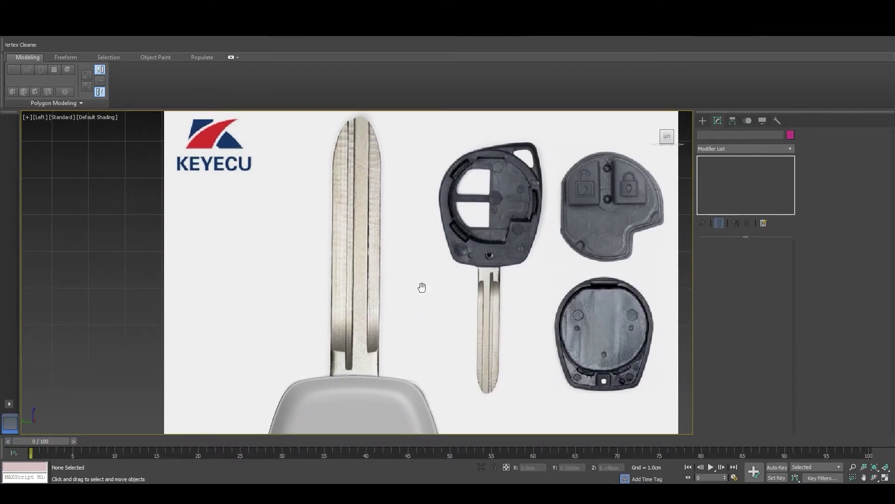
{"action": "scroll", "coordinate": [411, 280], "scroll_direction": "down", "scroll_amount": 2}
{"action": "scroll", "coordinate": [346, 284], "scroll_direction": "down", "scroll_amount": 2}
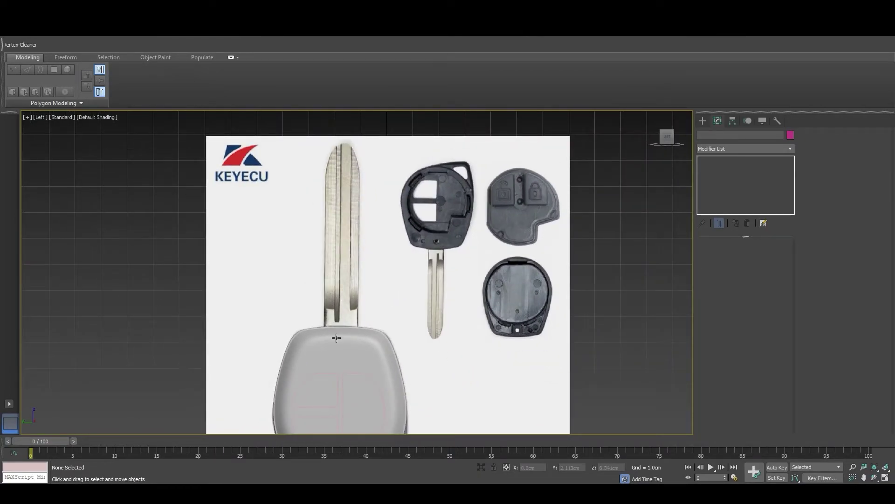
{"action": "scroll", "coordinate": [337, 338], "scroll_direction": "down", "scroll_amount": 2}
{"action": "scroll", "coordinate": [336, 339], "scroll_direction": "up", "scroll_amount": 3}
{"action": "scroll", "coordinate": [335, 338], "scroll_direction": "up", "scroll_amount": 2}
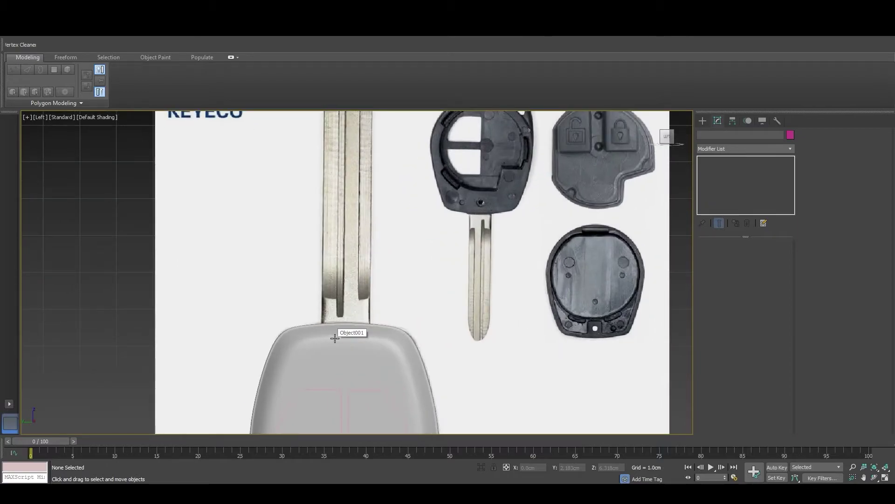
{"action": "scroll", "coordinate": [334, 337], "scroll_direction": "down", "scroll_amount": 1}
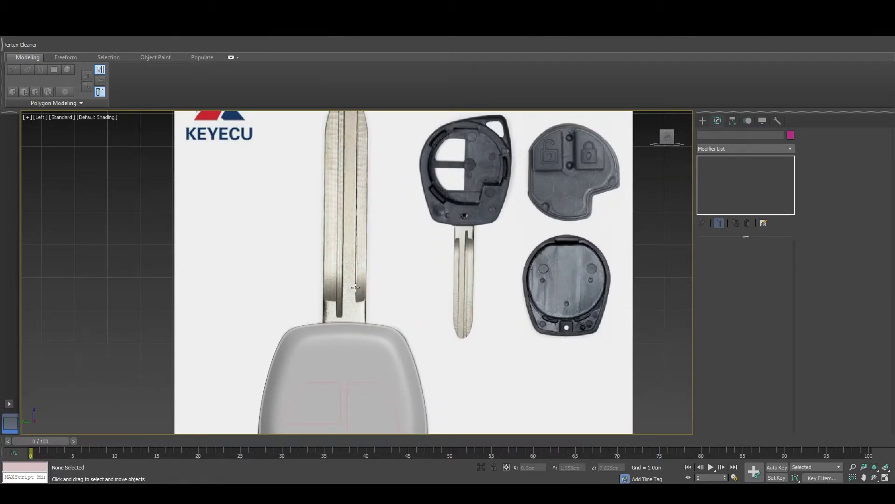
{"action": "mouse_move", "coordinate": [355, 288]}
{"action": "middle_mouse_down"}
{"action": "mouse_move", "coordinate": [355, 173]}
{"action": "mouse_move", "coordinate": [354, 181]}
{"action": "middle_mouse_up"}
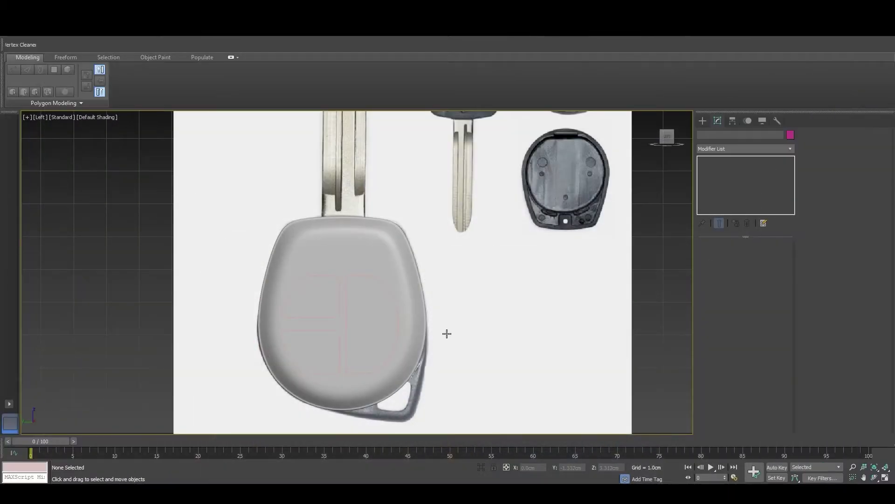
{"action": "middle_click_drag", "start_coordinate": [430, 256], "coordinate": [435, 391]}
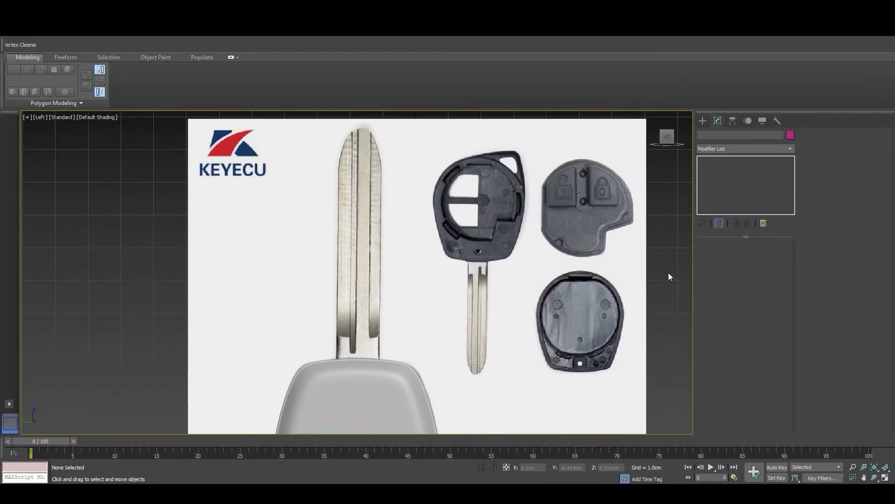
Create a plane with AutoGrid over the key blade in the reference image
{"action": "left_click", "coordinate": [703, 119]}
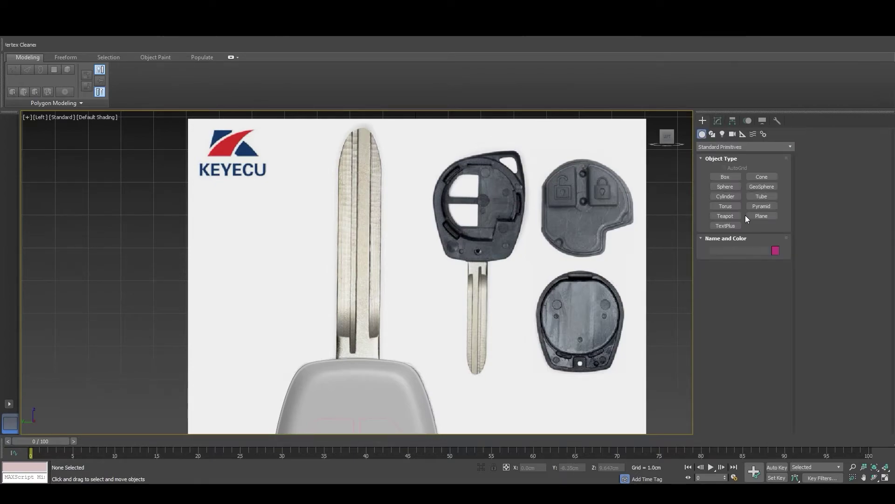
{"action": "left_click", "coordinate": [762, 215]}
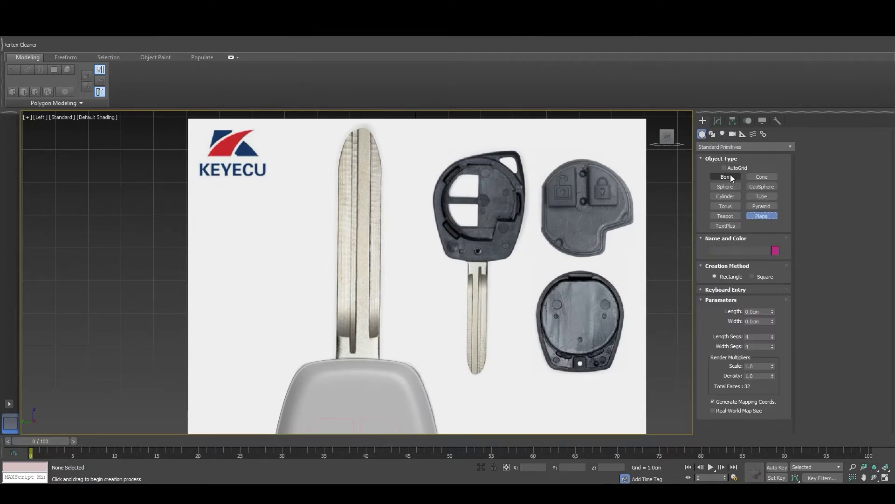
{"action": "left_click", "coordinate": [732, 167]}
{"action": "left_click", "coordinate": [340, 165]}
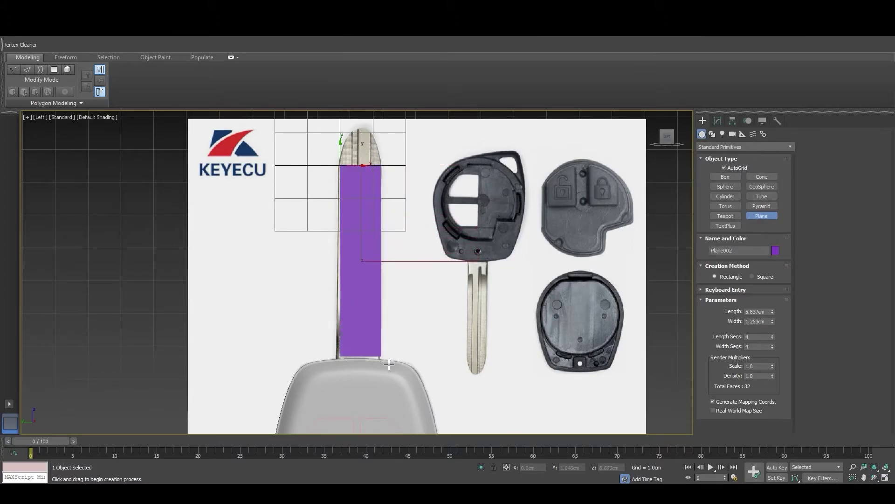
{"action": "left_click_drag", "start_coordinate": [376, 251], "coordinate": [389, 368]}
{"action": "key", "text": "w"}
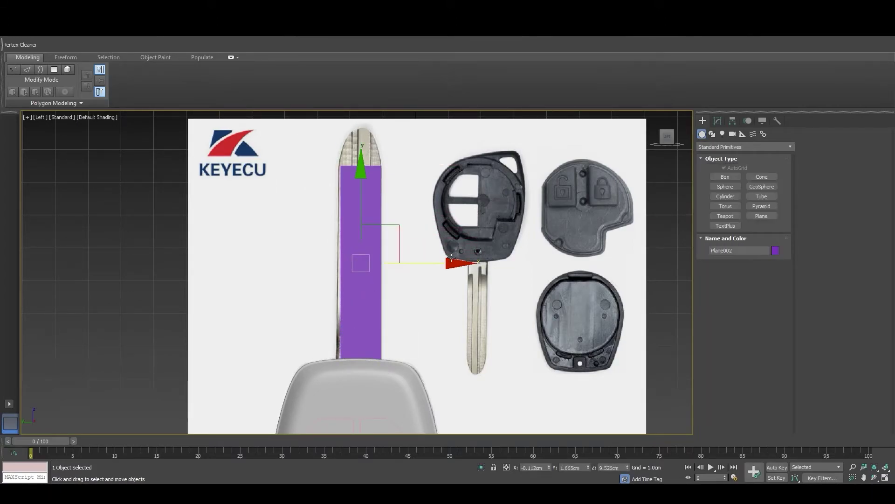
{"action": "left_click_drag", "start_coordinate": [455, 267], "coordinate": [453, 268]}
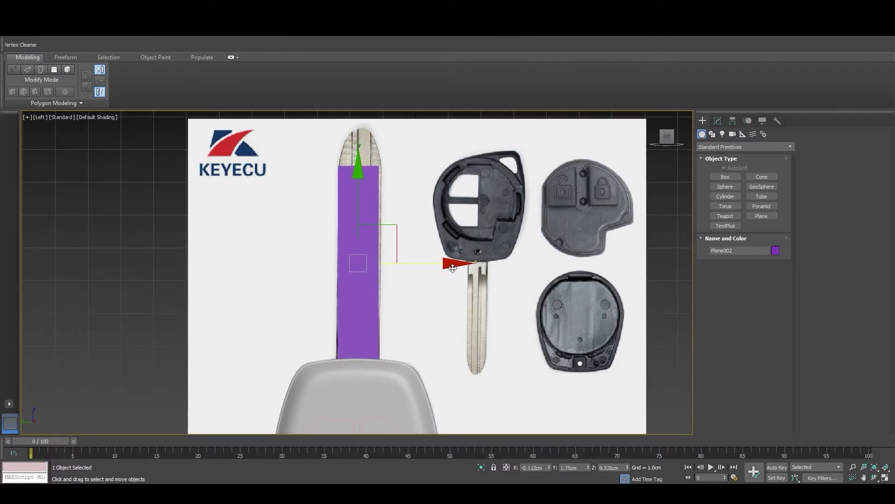
Make the plane see-through and set its Length Segs to 16
{"action": "key", "text": "F4"}
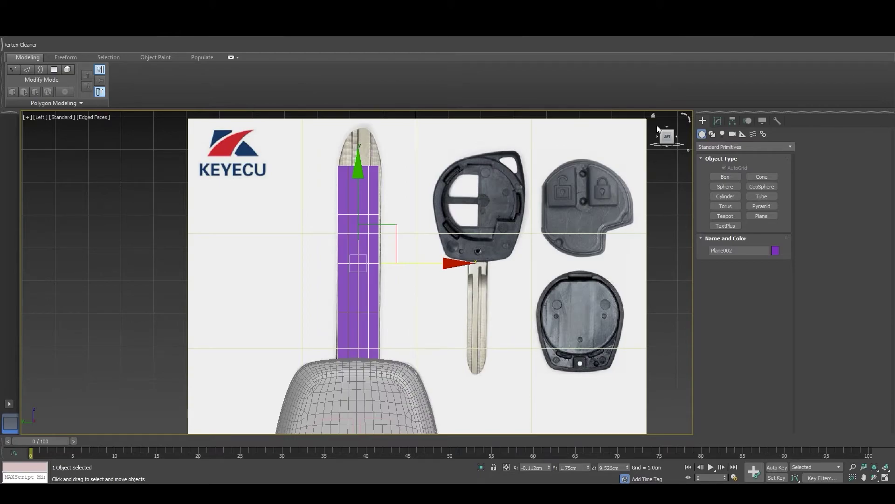
{"action": "left_click", "coordinate": [717, 120]}
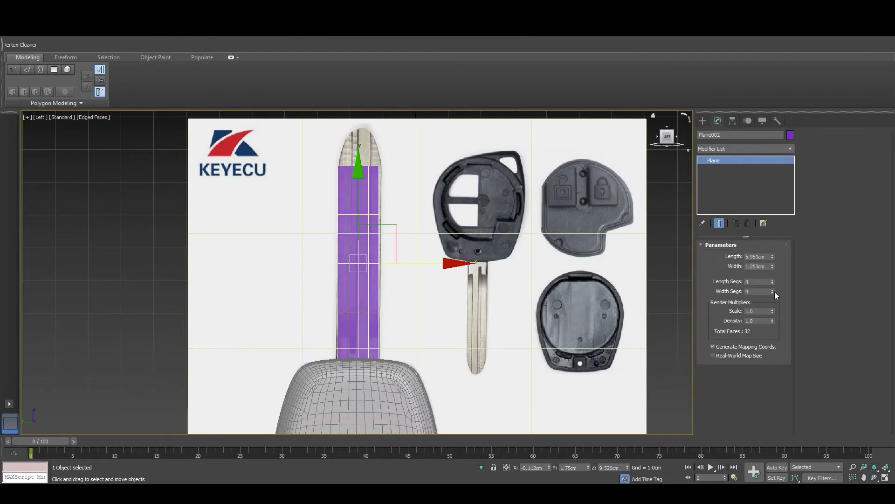
{"action": "key", "text": "alt+x"}
{"action": "left_click", "coordinate": [768, 282]}
{"action": "type", "text": "16"}
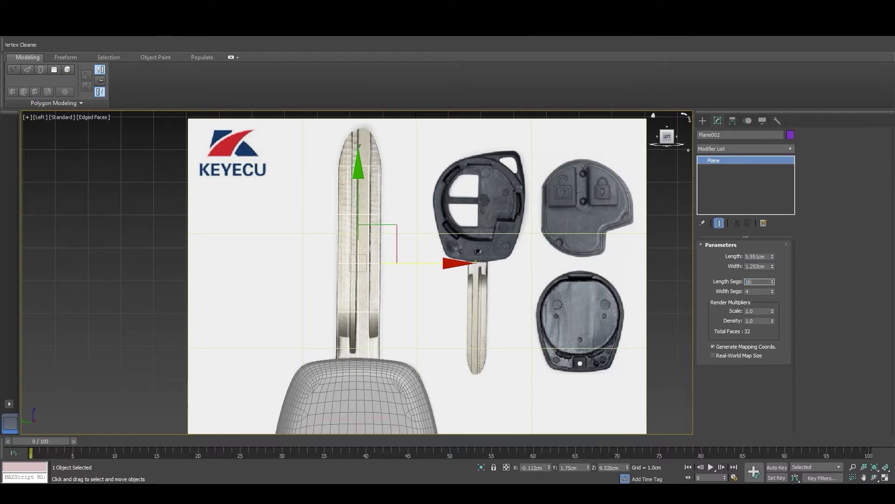
{"action": "key", "text": "Tab"}
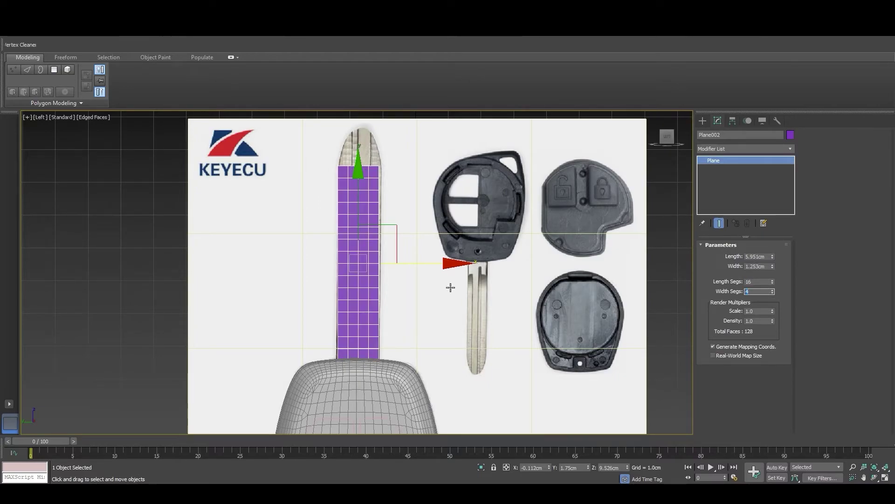
Move and scale the plane so it covers the whole key blade
{"action": "left_click", "coordinate": [148, 295]}
{"action": "left_click", "coordinate": [372, 282]}
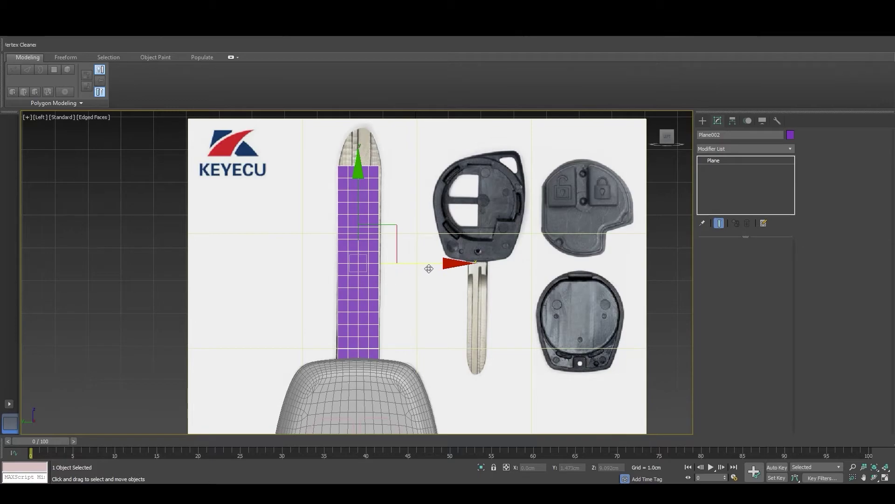
{"action": "left_click_drag", "start_coordinate": [444, 267], "coordinate": [444, 266]}
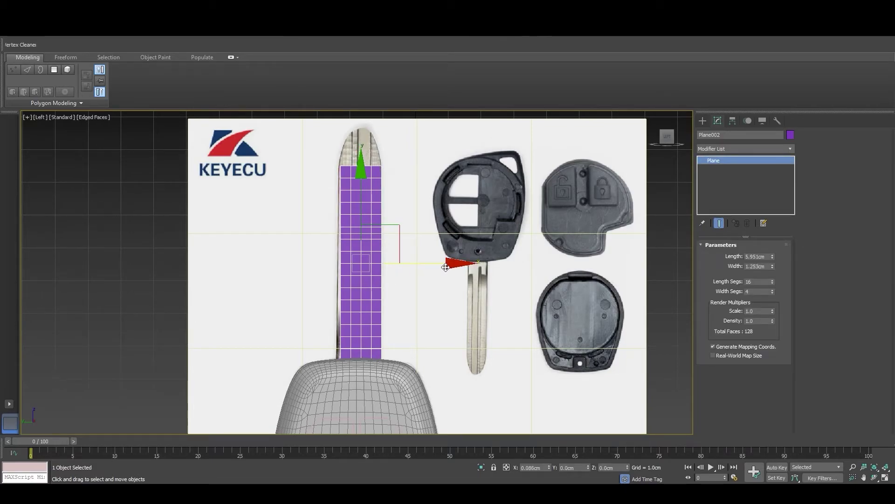
{"action": "scroll", "coordinate": [356, 255], "scroll_direction": "down", "scroll_amount": 1}
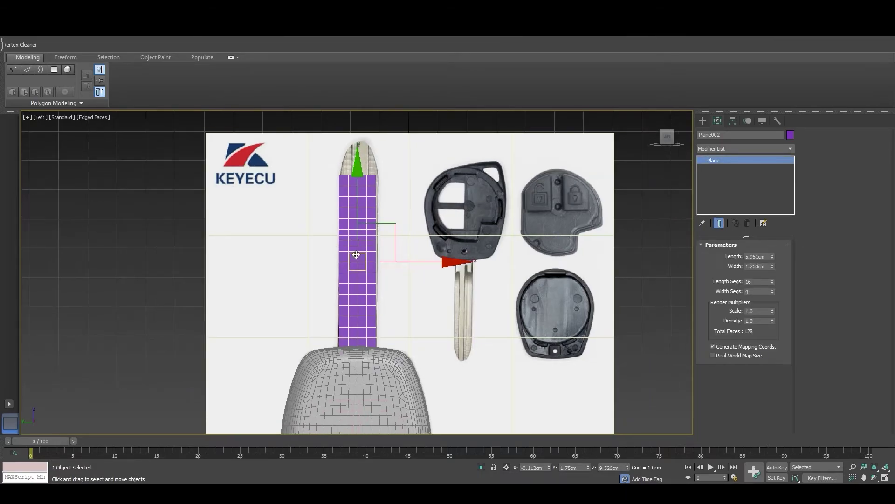
{"action": "key", "text": "alt+x"}
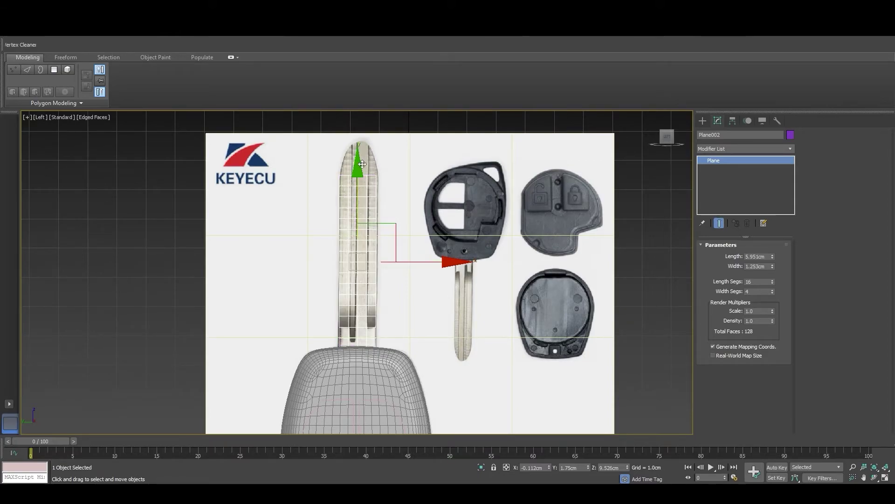
{"action": "mouse_move", "coordinate": [363, 173]}
{"action": "left_mouse_down"}
{"action": "mouse_move", "coordinate": [365, 150]}
{"action": "mouse_move", "coordinate": [365, 158]}
{"action": "left_mouse_up"}
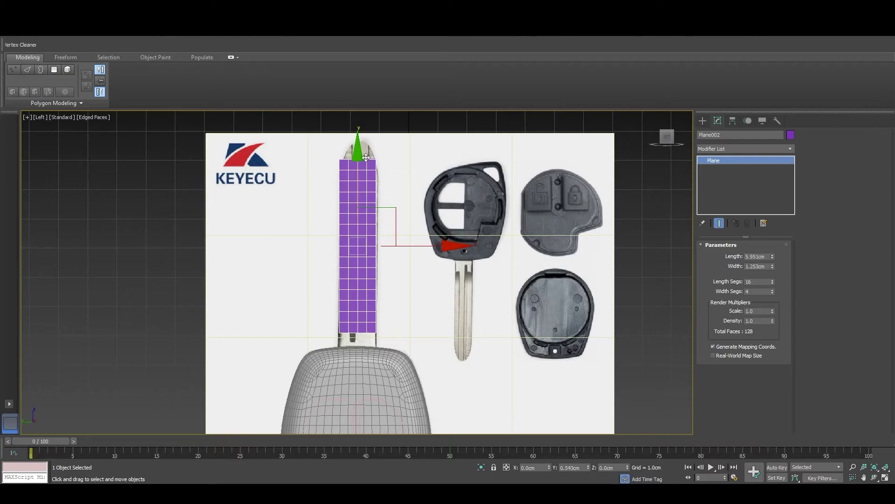
{"action": "key", "text": "r"}
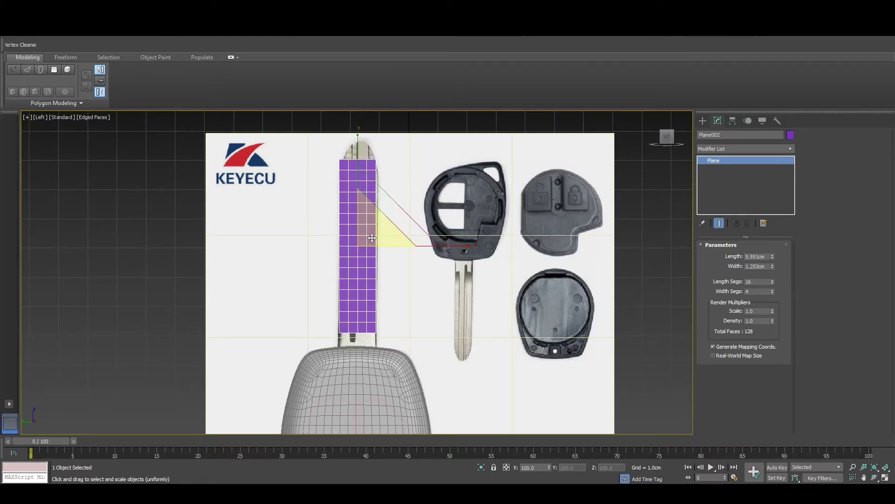
{"action": "left_click_drag", "start_coordinate": [376, 239], "coordinate": [380, 229]}
{"action": "key", "text": "w"}
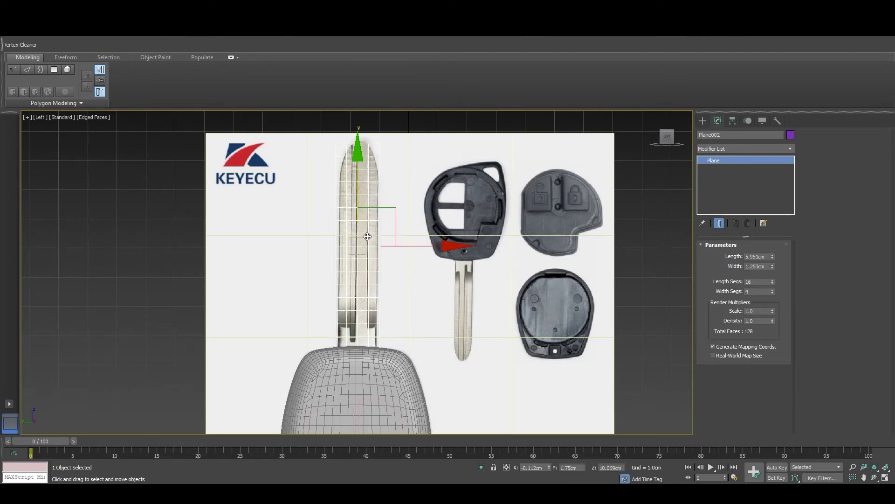
{"action": "scroll", "coordinate": [368, 237], "scroll_direction": "up", "scroll_amount": 1}
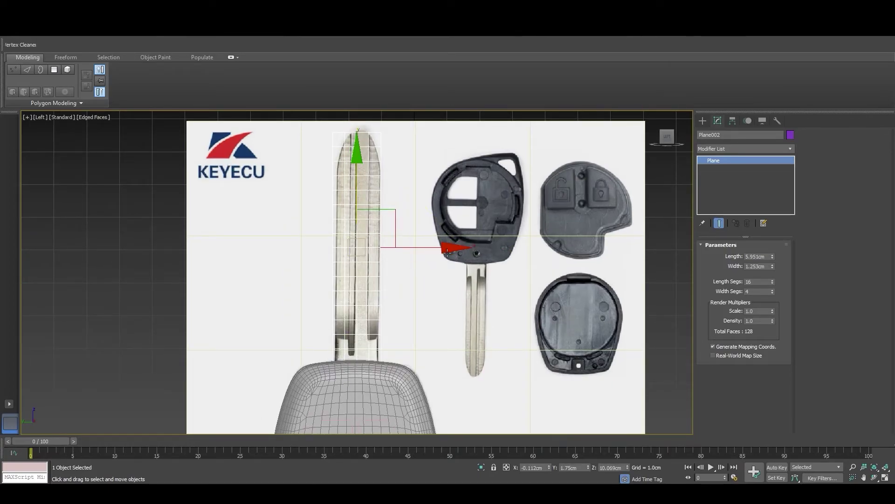
{"action": "left_click_drag", "start_coordinate": [447, 252], "coordinate": [452, 251]}
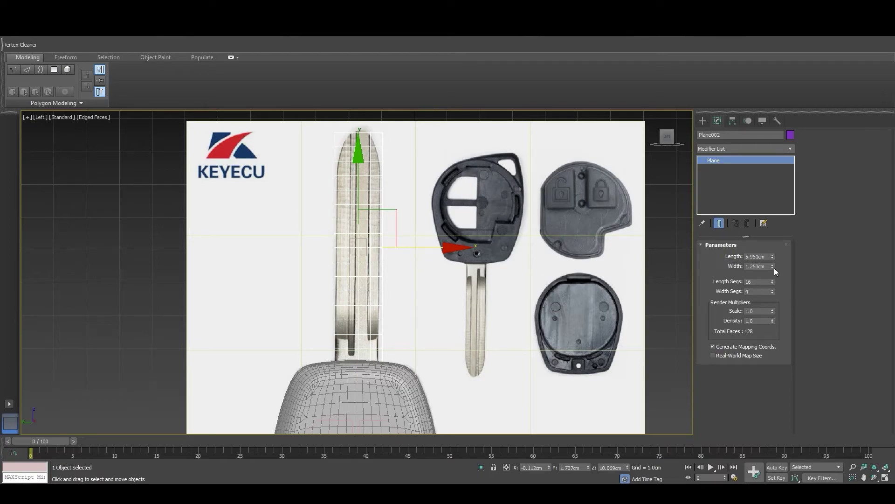
Narrow the plane's width to 1.11 cm and re-centre it on the blade
{"action": "left_click_drag", "start_coordinate": [773, 267], "coordinate": [775, 312]}
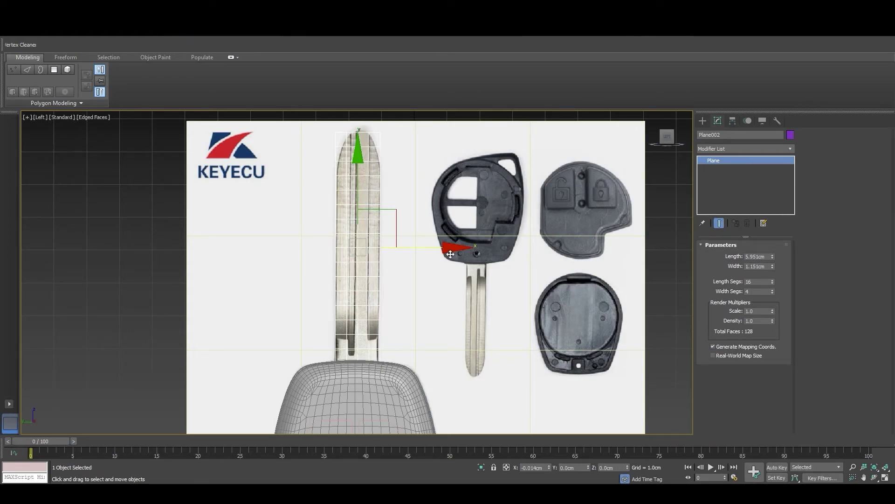
{"action": "left_click_drag", "start_coordinate": [451, 253], "coordinate": [448, 254]}
{"action": "left_click_drag", "start_coordinate": [773, 267], "coordinate": [777, 286]}
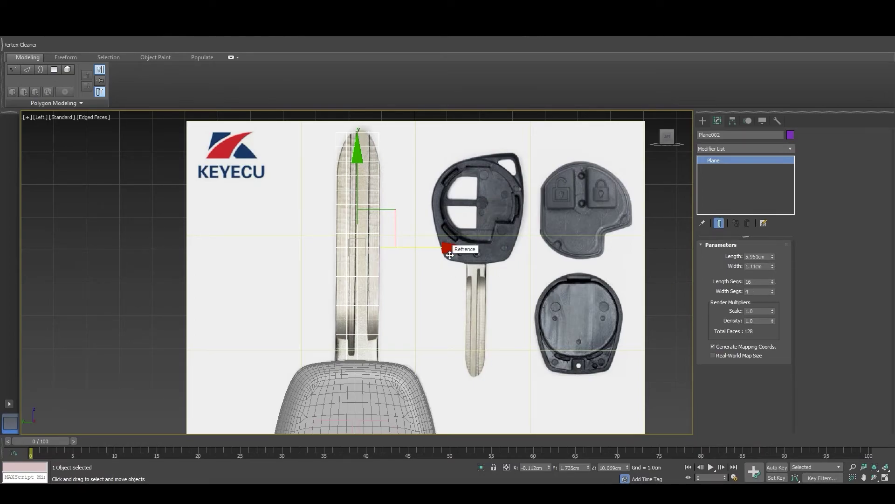
{"action": "left_click", "coordinate": [450, 255]}
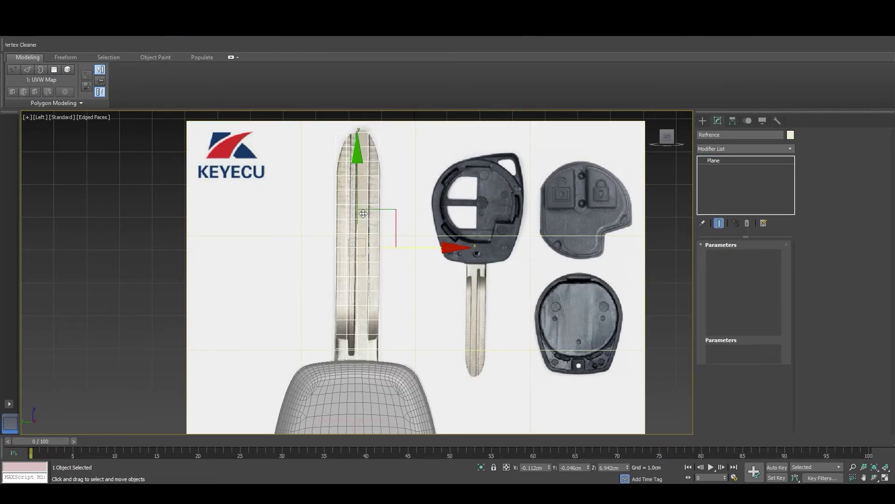
{"action": "left_click", "coordinate": [363, 213]}
Pan and zoom the Left view to show the key head, KEYECU logo and blade tip
{"action": "middle_click_drag", "start_coordinate": [411, 265], "coordinate": [416, 294]}
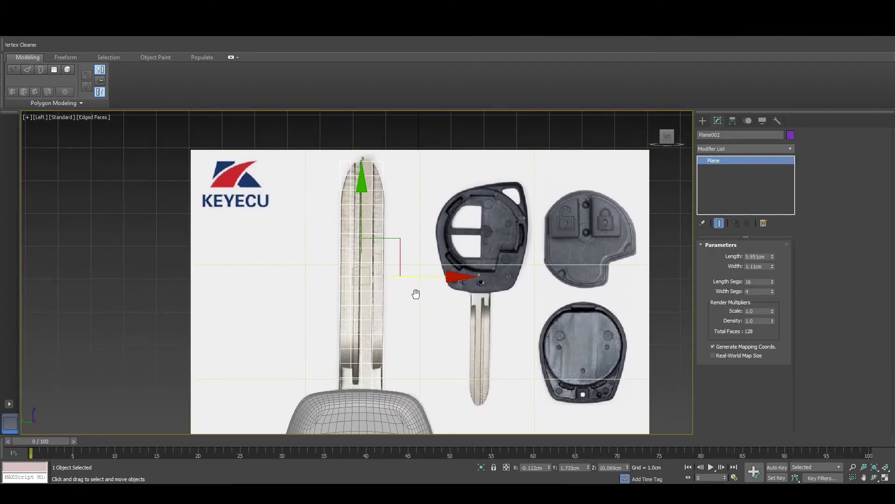
{"action": "scroll", "coordinate": [402, 301], "scroll_direction": "up", "scroll_amount": 3}
{"action": "scroll", "coordinate": [387, 306], "scroll_direction": "up", "scroll_amount": 2}
{"action": "scroll", "coordinate": [380, 309], "scroll_direction": "up", "scroll_amount": 1}
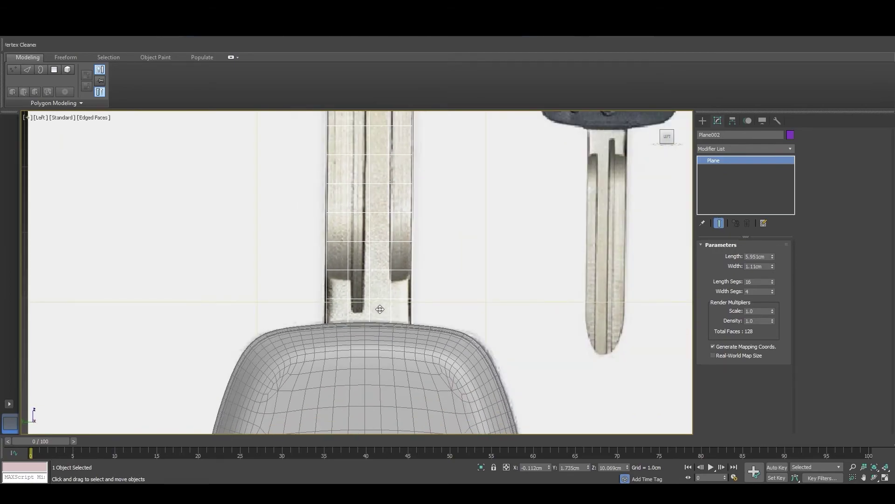
{"action": "middle_click_drag", "start_coordinate": [380, 310], "coordinate": [472, 284]}
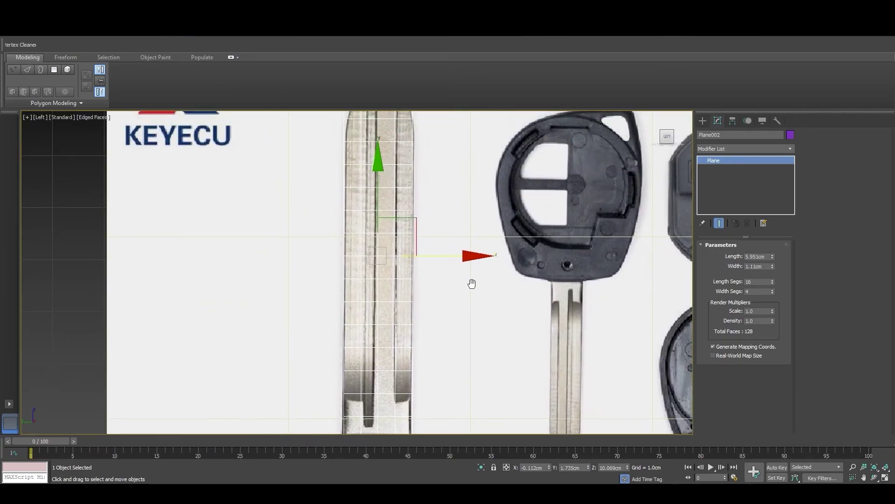
{"action": "middle_click_drag", "start_coordinate": [444, 236], "coordinate": [450, 296]}
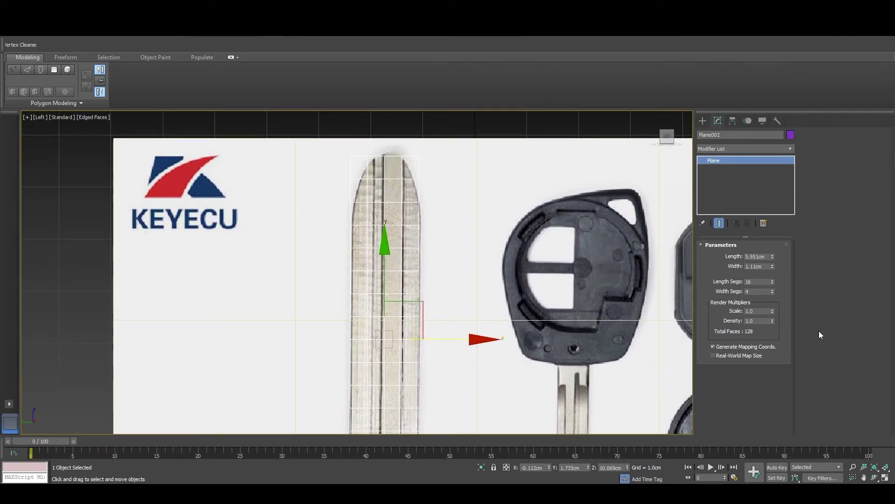
Adjust the plane's Length Segs, settling on 22, and recheck the blade tip
{"action": "left_click", "coordinate": [774, 281]}
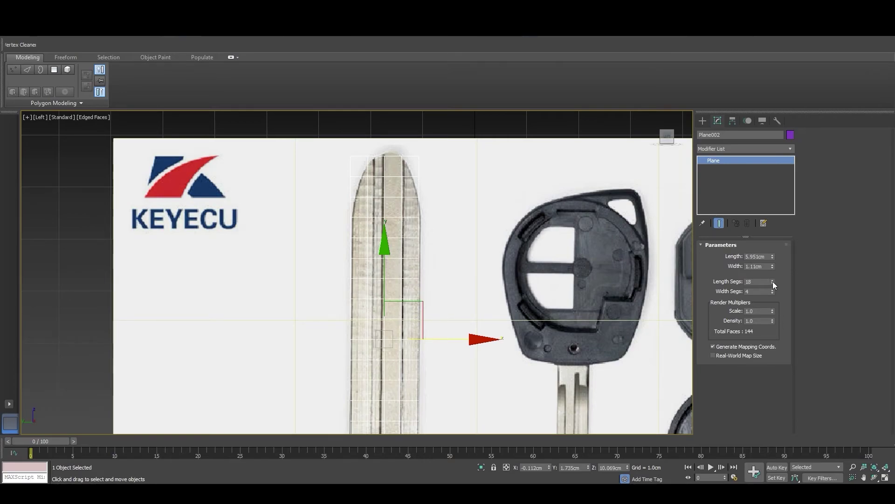
{"action": "left_click", "coordinate": [774, 281]}
{"action": "left_click", "coordinate": [774, 281]}
{"action": "left_click", "coordinate": [773, 281]}
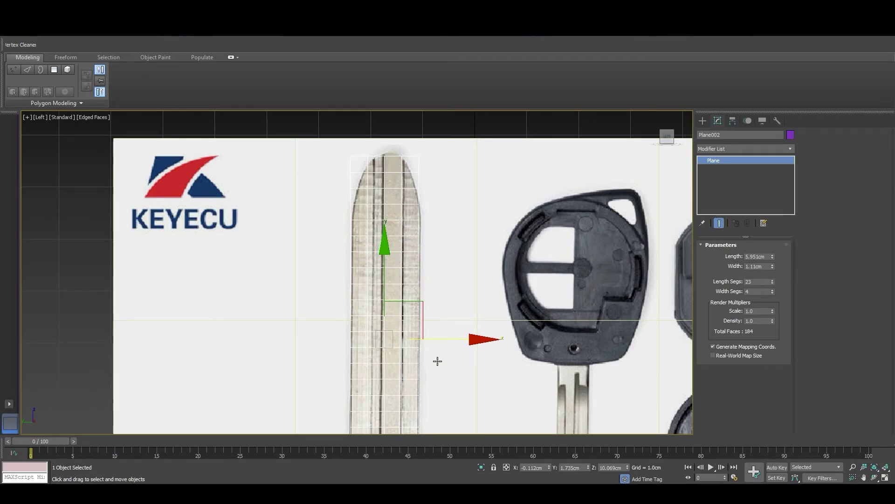
{"action": "left_click", "coordinate": [773, 283]}
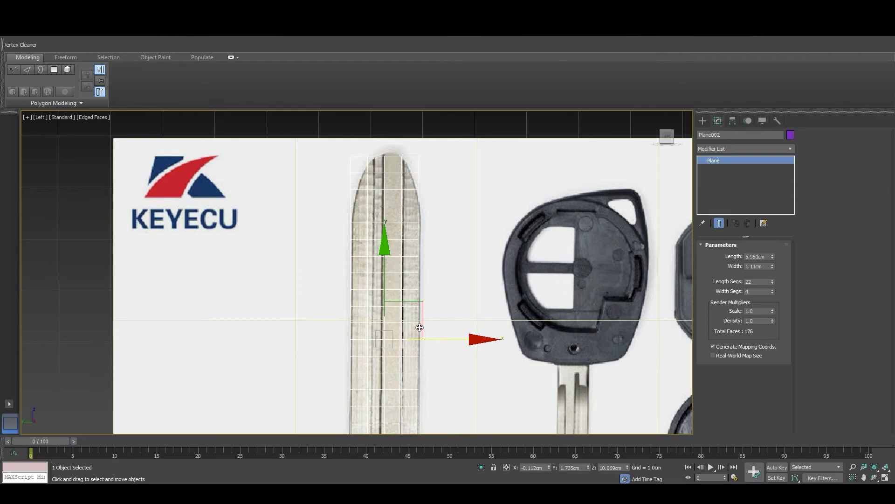
{"action": "middle_click_drag", "start_coordinate": [448, 426], "coordinate": [441, 287]}
{"action": "middle_click_drag", "start_coordinate": [470, 211], "coordinate": [471, 283]}
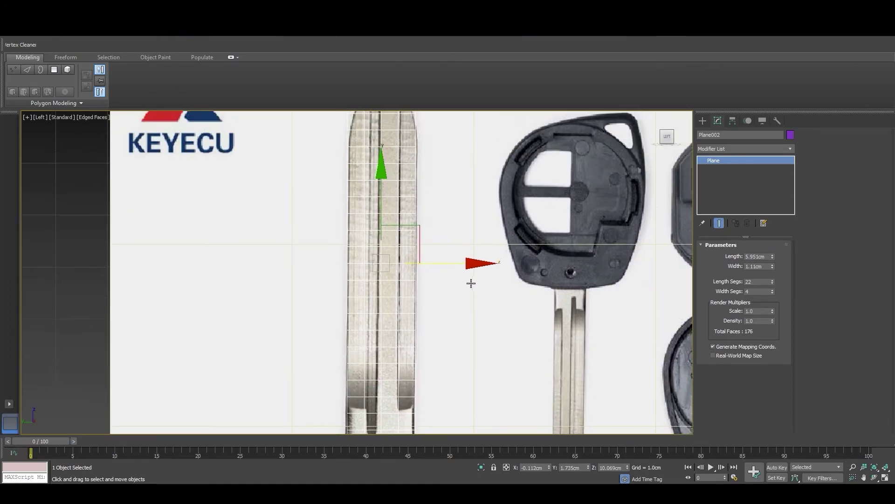
{"action": "middle_click_drag", "start_coordinate": [445, 226], "coordinate": [445, 281]}
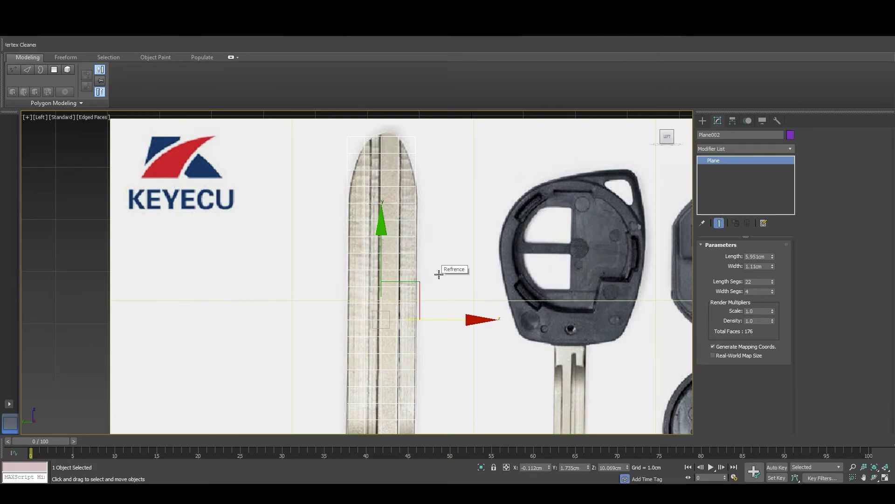
Raise the blade plane's Width Segs to 6
{"action": "left_click", "coordinate": [772, 290]}
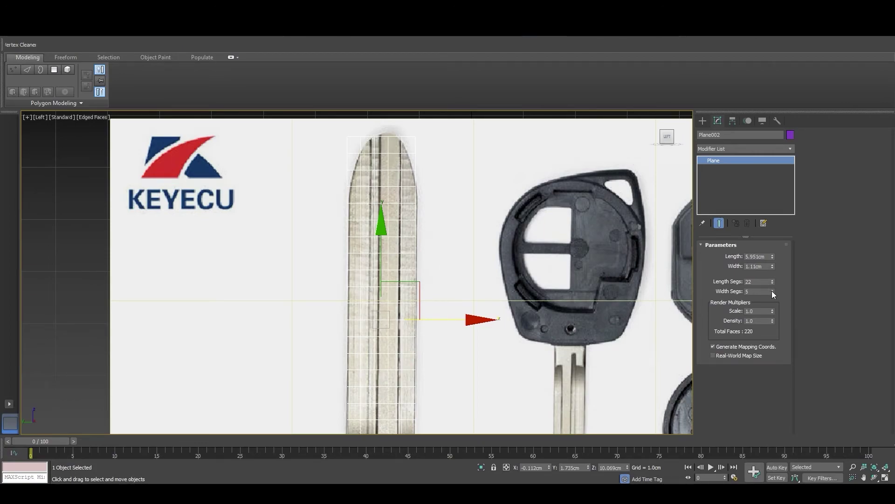
{"action": "left_click", "coordinate": [772, 290]}
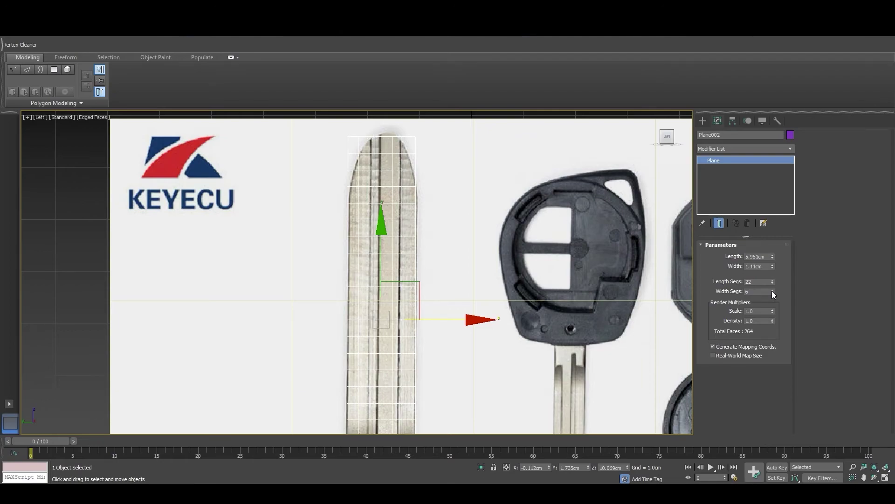
{"action": "scroll", "coordinate": [421, 146], "scroll_direction": "down", "scroll_amount": 2}
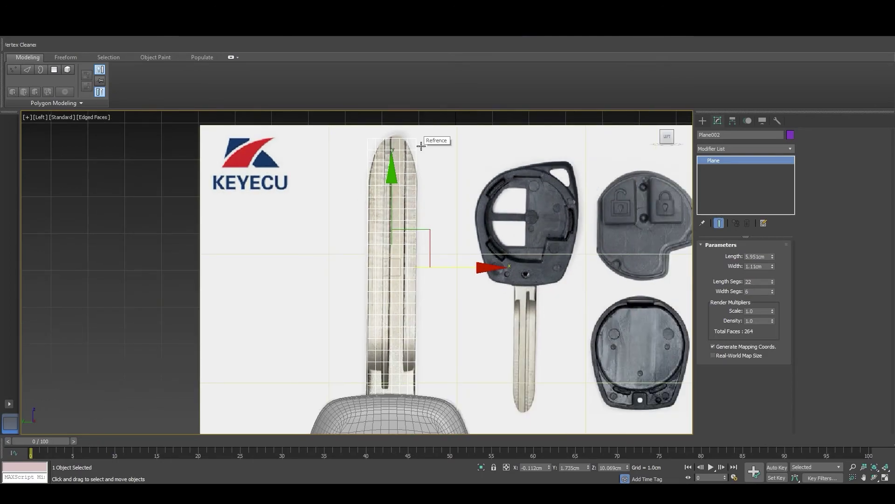
{"action": "scroll", "coordinate": [421, 360], "scroll_direction": "up", "scroll_amount": 1}
{"action": "scroll", "coordinate": [420, 360], "scroll_direction": "up", "scroll_amount": 1}
{"action": "scroll", "coordinate": [420, 357], "scroll_direction": "down", "scroll_amount": 1}
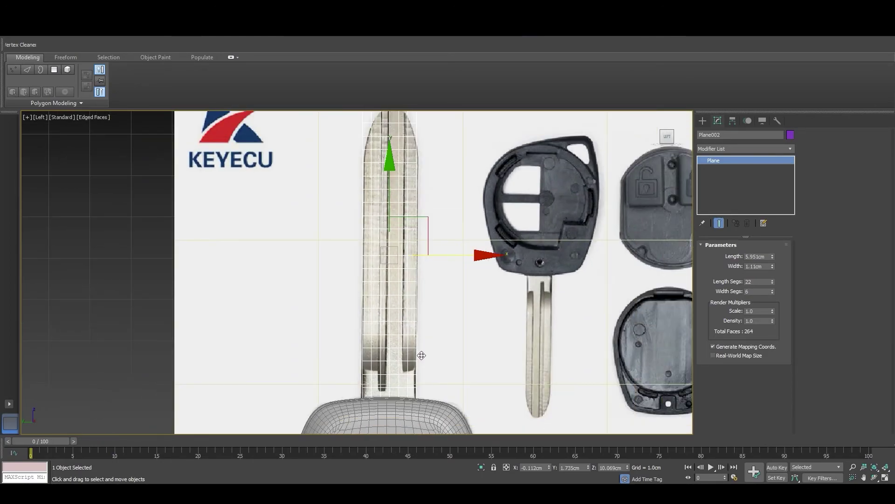
Raise Length Segs to 28 and recentre the blade in the view
{"action": "left_click", "coordinate": [773, 279]}
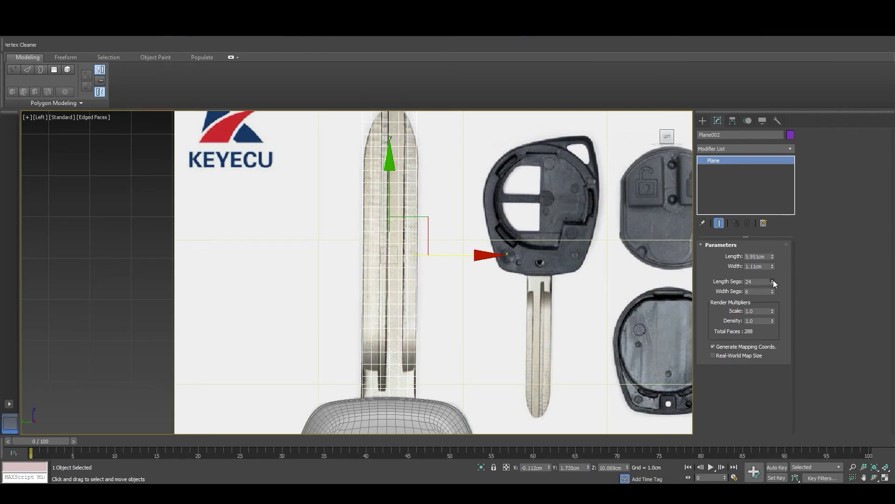
{"action": "left_click", "coordinate": [773, 280]}
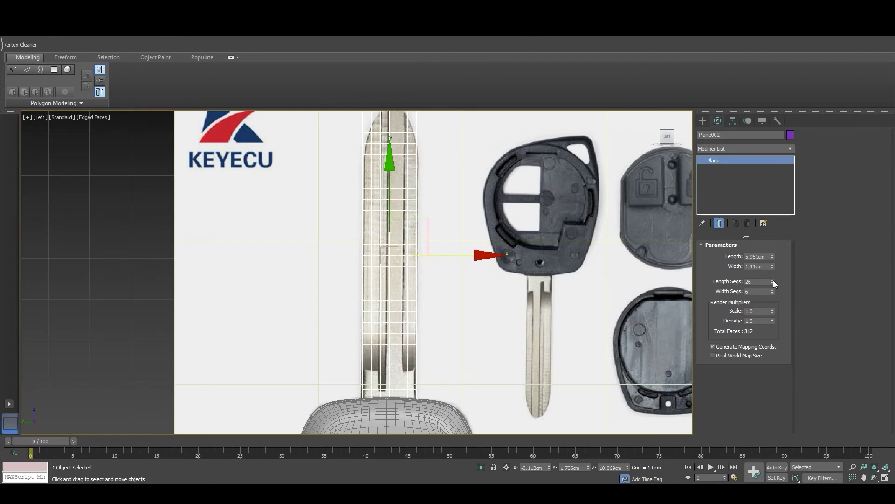
{"action": "left_click", "coordinate": [773, 279]}
{"action": "left_click", "coordinate": [774, 280]}
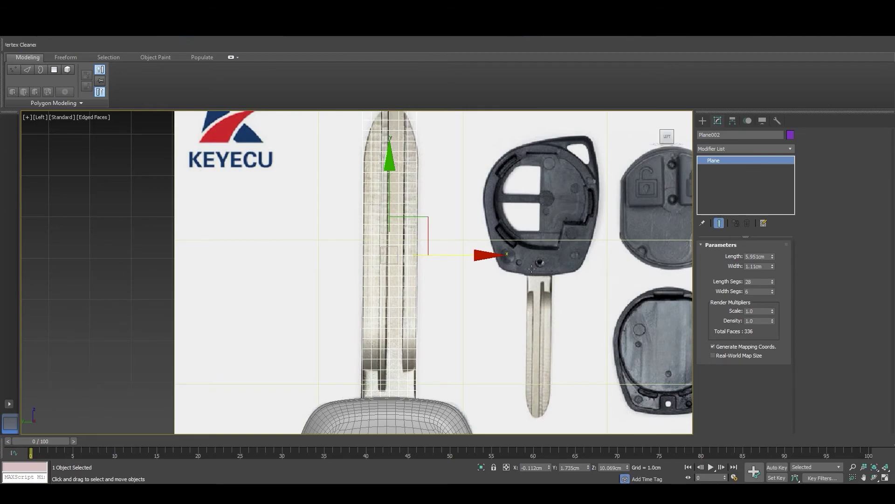
{"action": "middle_click_drag", "start_coordinate": [532, 269], "coordinate": [529, 279]}
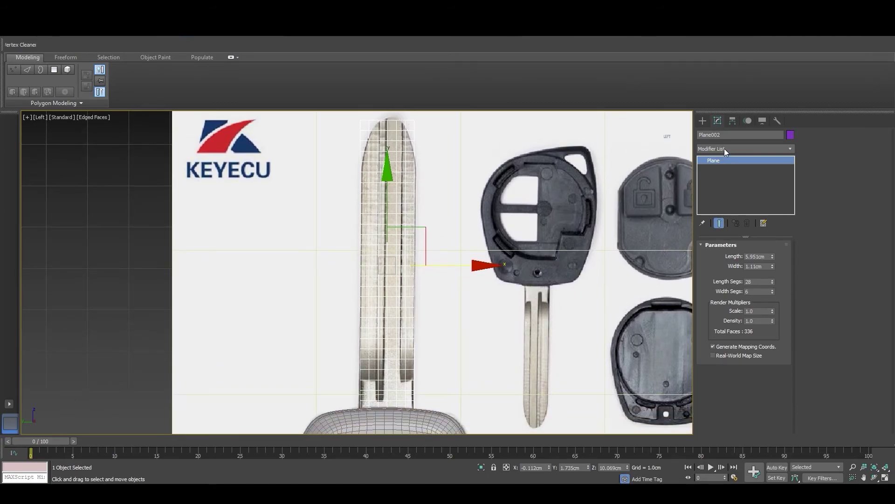
{"action": "left_click", "coordinate": [724, 149]}
Add an Edit Poly modifier to the blade plane and set its Length to 6.022cm
{"action": "key", "text": "e"}
{"action": "left_click", "coordinate": [722, 181]}
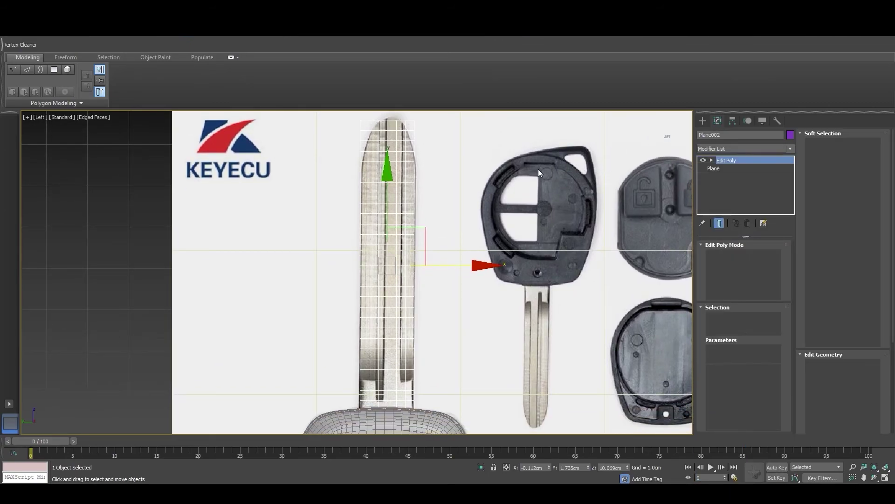
{"action": "left_click", "coordinate": [715, 169]}
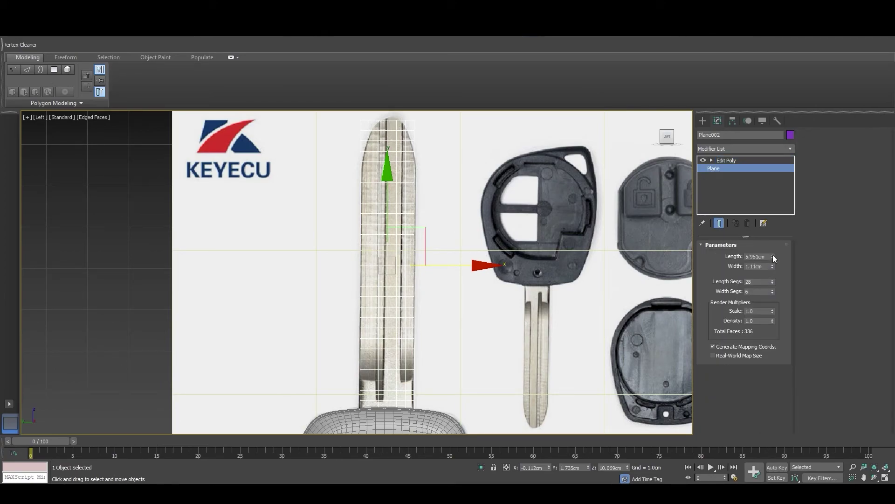
{"action": "left_click_drag", "start_coordinate": [773, 255], "coordinate": [774, 254]}
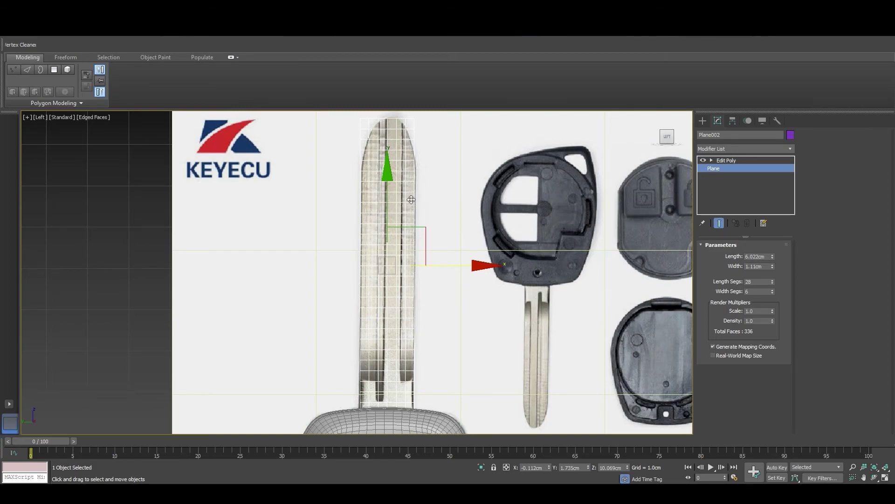
{"action": "left_click", "coordinate": [759, 161]}
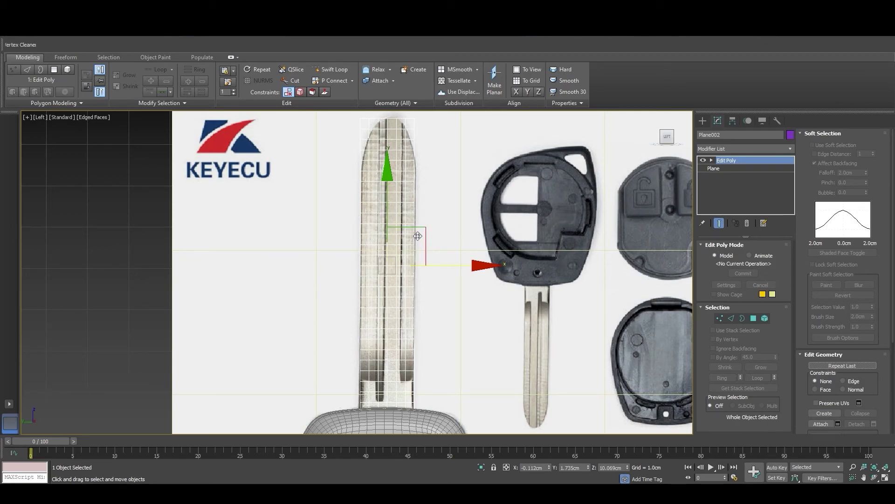
Frame the blade's lower shaft in the viewport and enter Vertex sub-object mode
{"action": "middle_click_drag", "start_coordinate": [418, 235], "coordinate": [415, 228]}
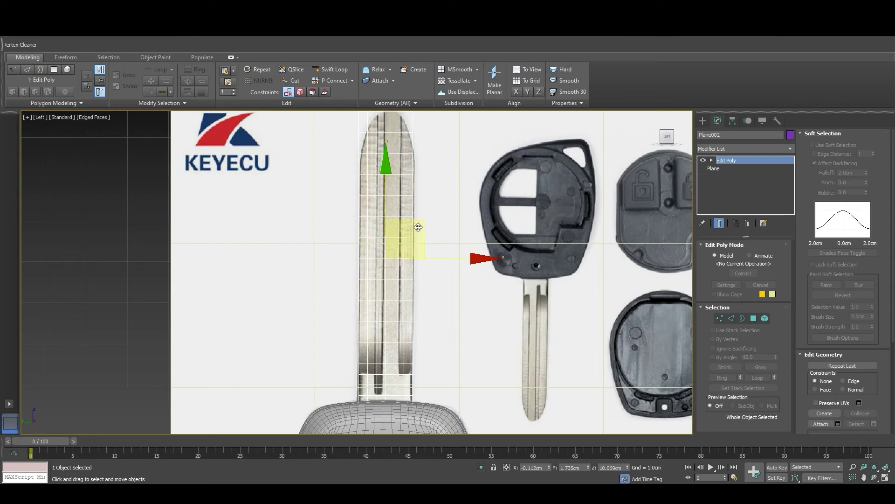
{"action": "middle_click_drag", "start_coordinate": [403, 336], "coordinate": [393, 295]}
{"action": "scroll", "coordinate": [373, 344], "scroll_direction": "up", "scroll_amount": 3}
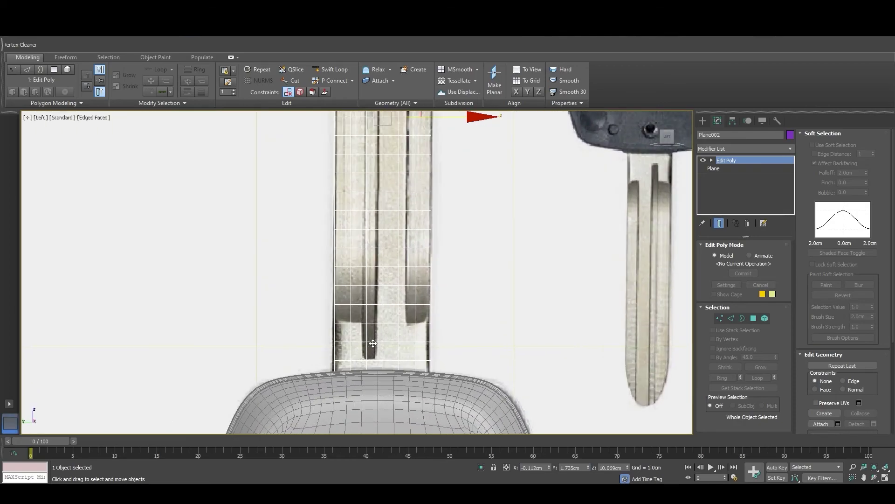
{"action": "scroll", "coordinate": [349, 339], "scroll_direction": "up", "scroll_amount": 2}
{"action": "key", "text": "1"}
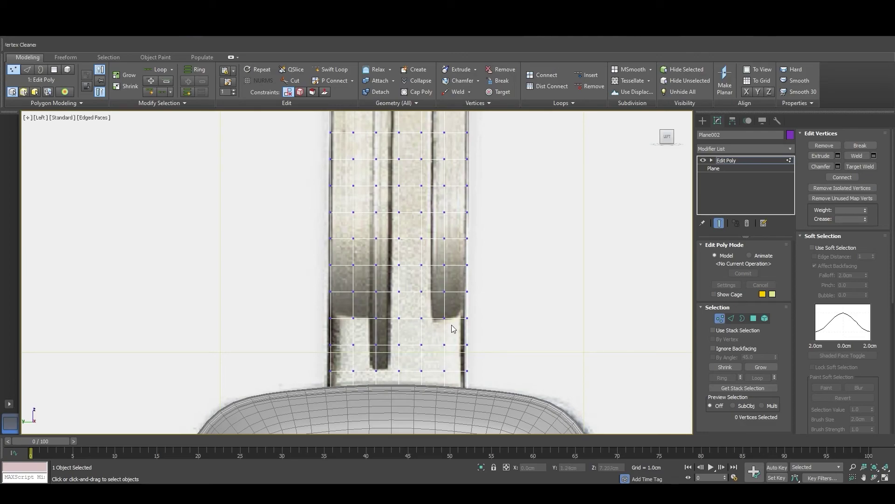
Raise the matching left and right edge vertices up to the notch line
{"action": "left_click", "coordinate": [468, 318]}
{"action": "left_click", "coordinate": [330, 318], "text": "ctrl"}
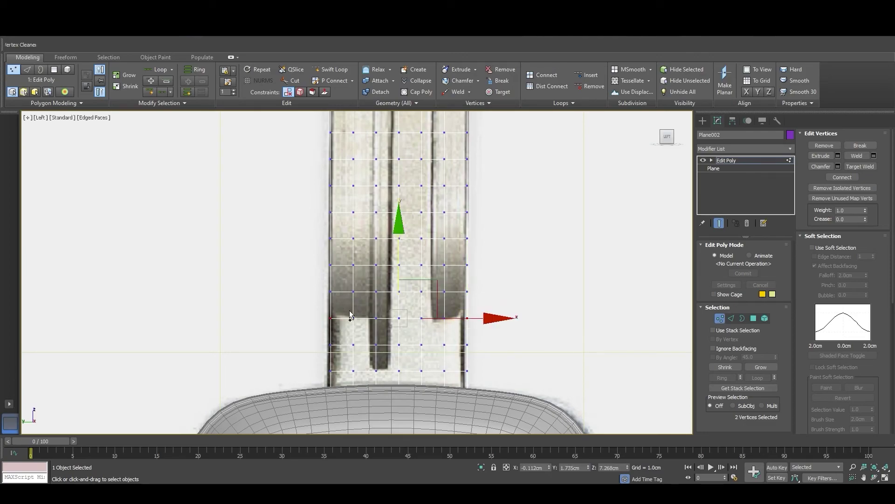
{"action": "left_click_drag", "start_coordinate": [401, 238], "coordinate": [408, 232]}
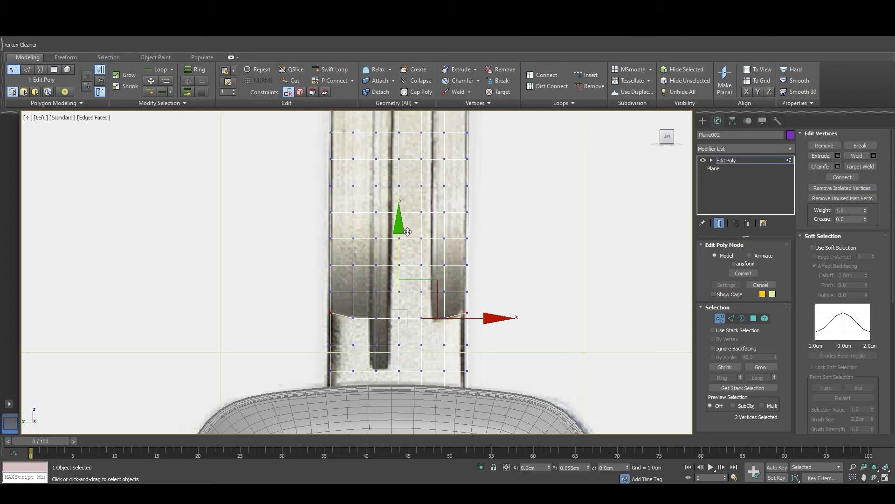
Add a new edge loop across the blade using Ring and Connect
{"action": "key", "text": "2"}
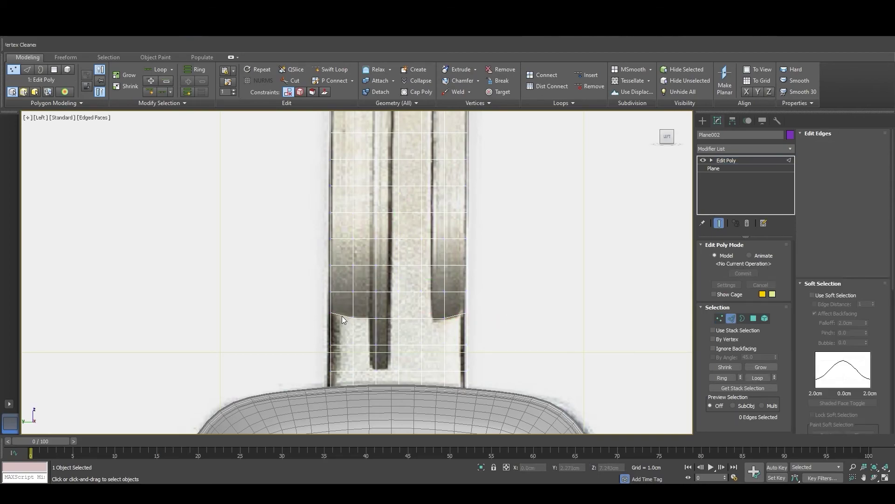
{"action": "left_click", "coordinate": [343, 319]}
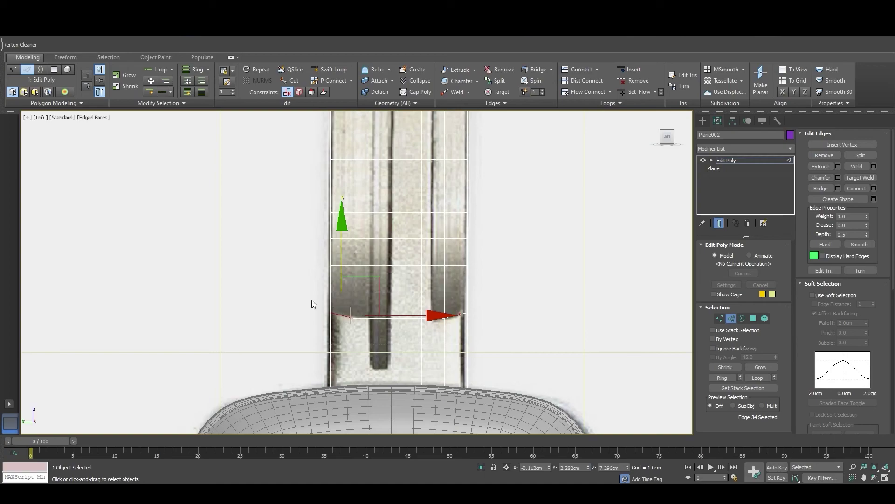
{"action": "left_click", "coordinate": [199, 69]}
{"action": "right_click", "coordinate": [414, 223]}
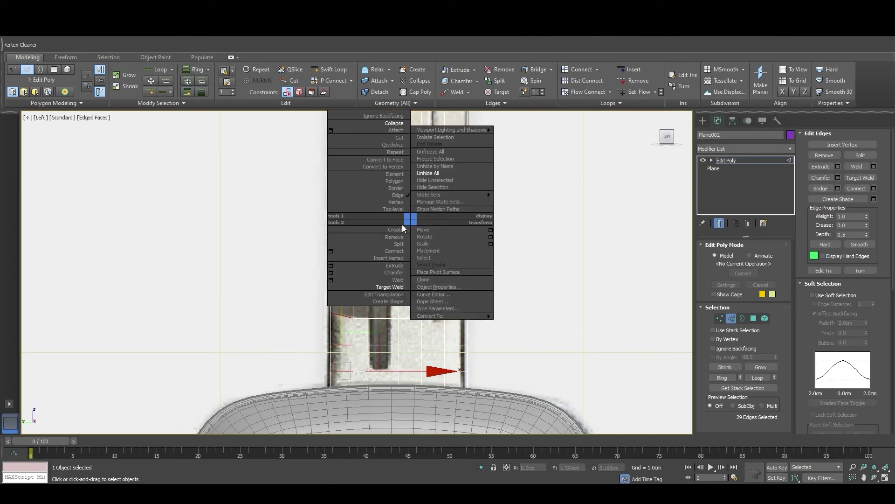
{"action": "left_click", "coordinate": [331, 253]}
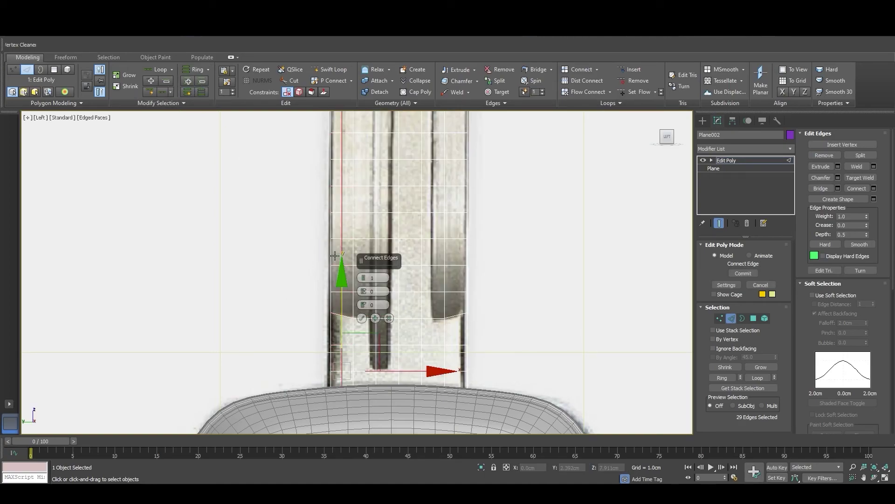
{"action": "left_click", "coordinate": [366, 295]}
Move a left-edge vertex near the notch onto the reference outline
{"action": "key", "text": "1"}
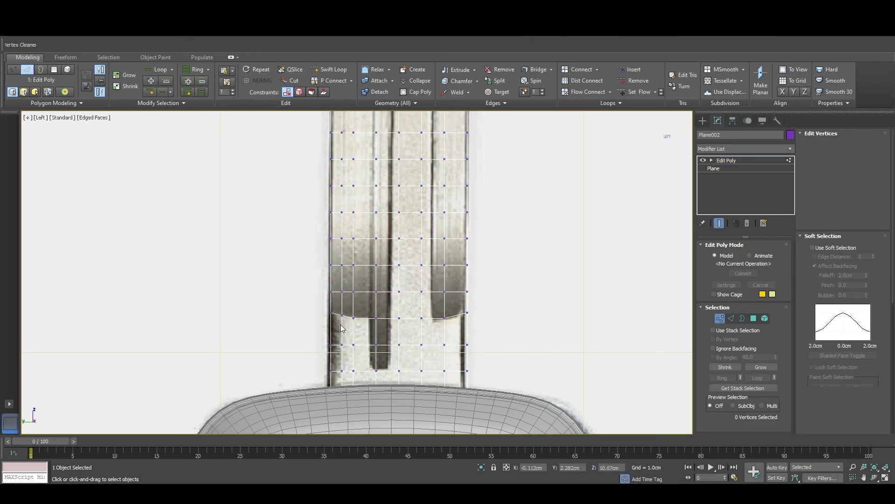
{"action": "left_click_drag", "start_coordinate": [346, 313], "coordinate": [359, 330]}
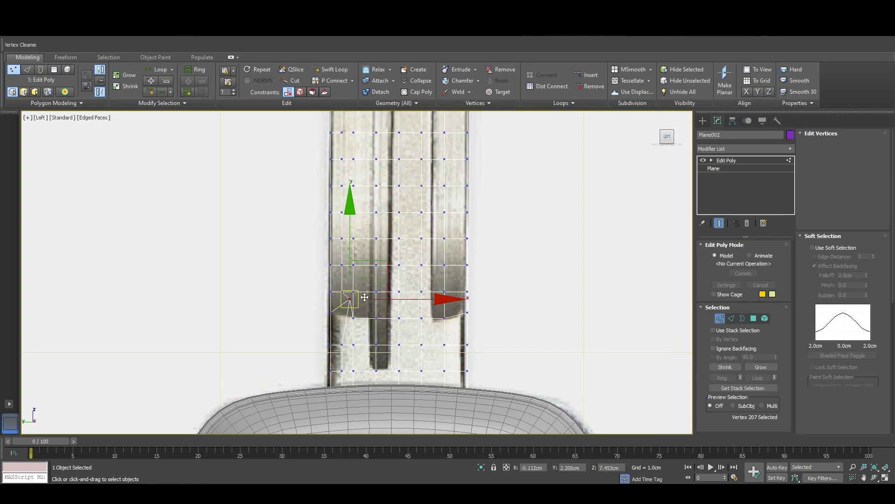
{"action": "left_click_drag", "start_coordinate": [365, 297], "coordinate": [362, 297]}
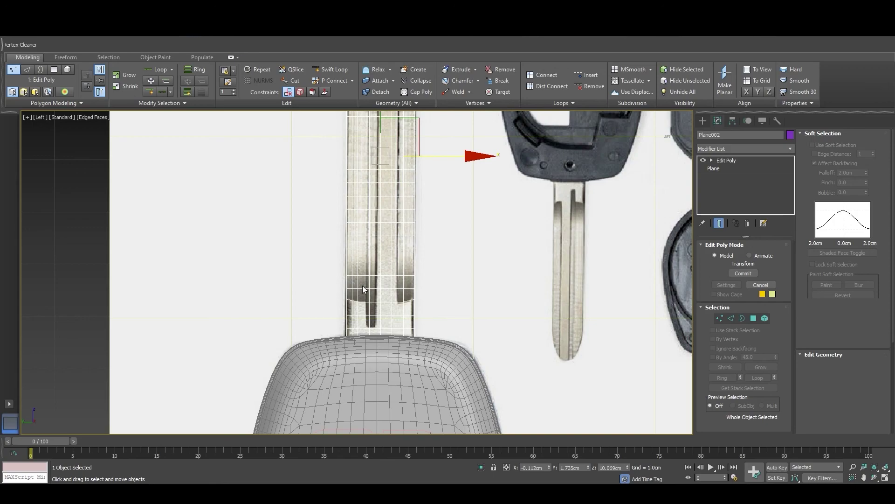
Zoom out over the Left viewport and deselect the blade plane to show the full reference
{"action": "scroll", "coordinate": [362, 285], "scroll_direction": "down", "scroll_amount": 2}
{"action": "scroll", "coordinate": [363, 286], "scroll_direction": "down", "scroll_amount": 3}
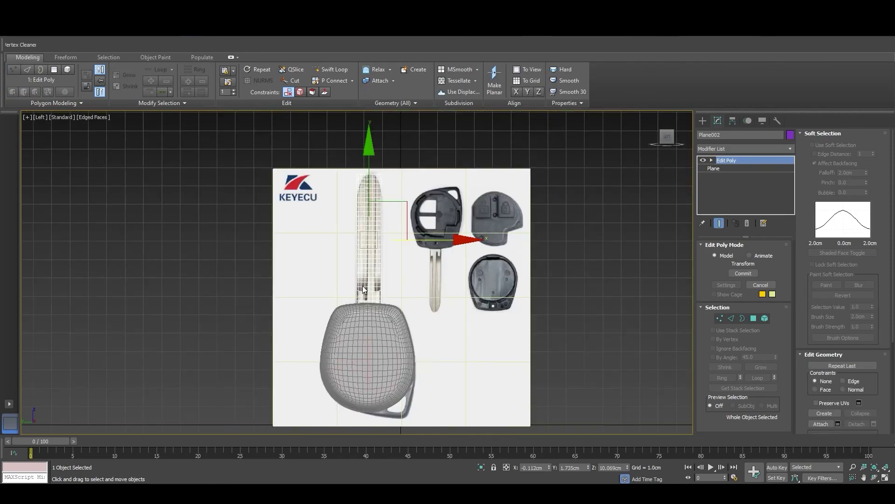
{"action": "scroll", "coordinate": [362, 325], "scroll_direction": "up", "scroll_amount": 3}
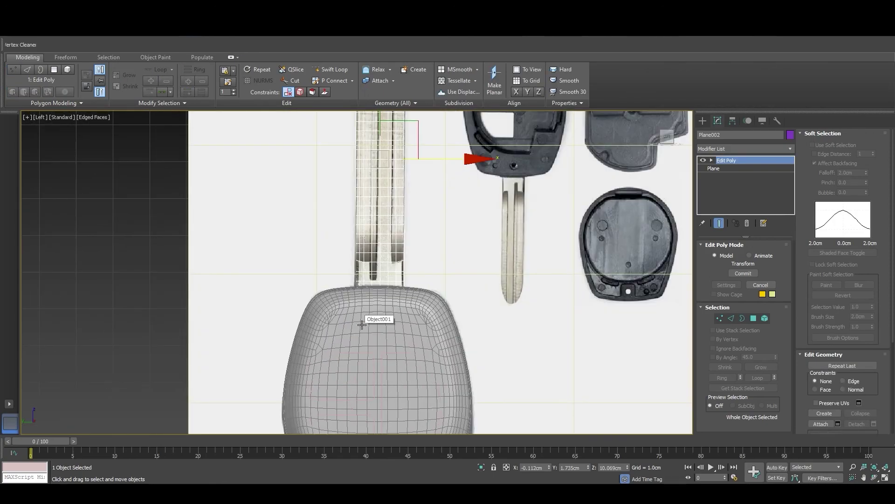
{"action": "scroll", "coordinate": [362, 325], "scroll_direction": "down", "scroll_amount": 3}
{"action": "scroll", "coordinate": [362, 325], "scroll_direction": "up", "scroll_amount": 2}
{"action": "left_click", "coordinate": [182, 291]}
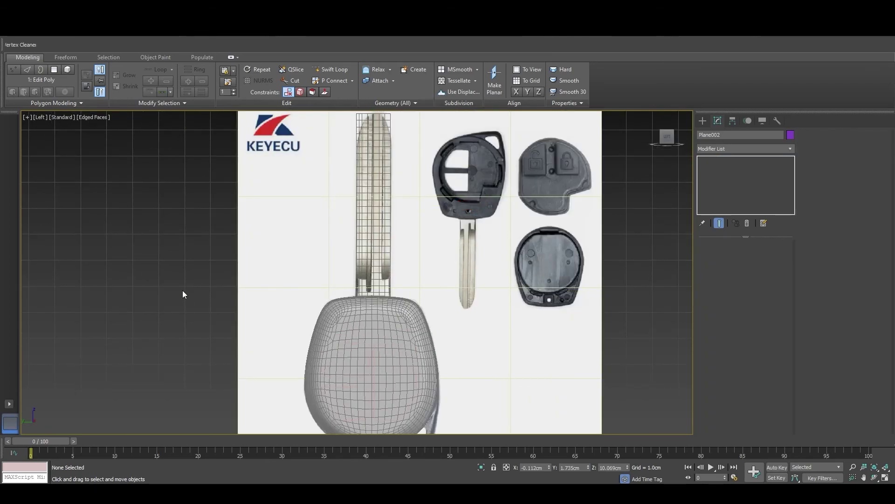